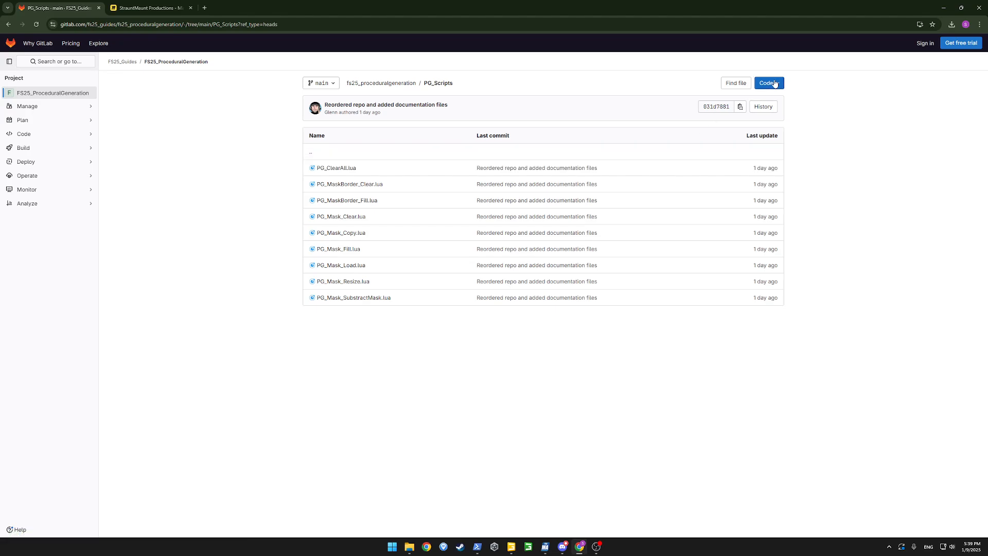
Download the FS25_ProceduralGeneration repository's PG_Scripts folder from GitLab as a zip
{"action": "left_click", "coordinate": [773, 82]}
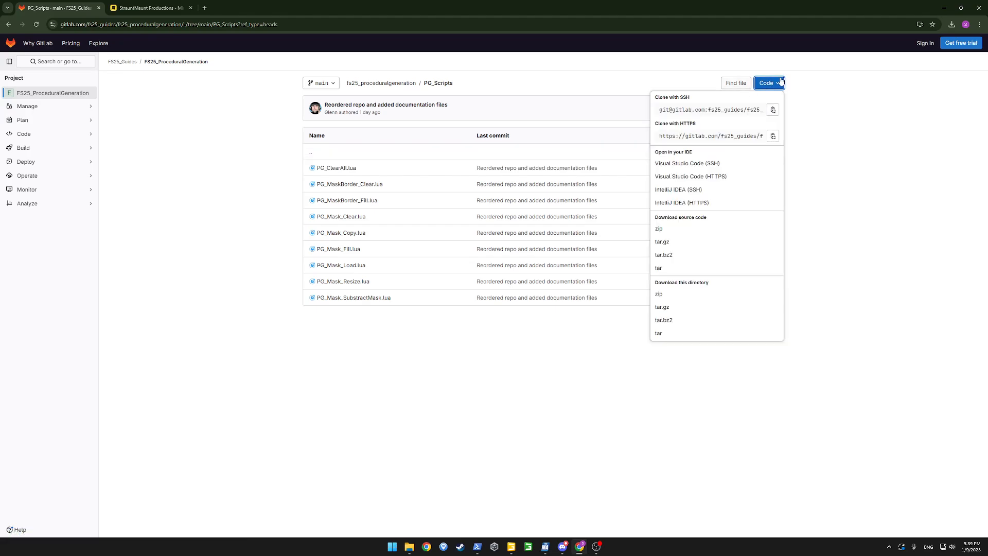
{"action": "left_click", "coordinate": [690, 293]}
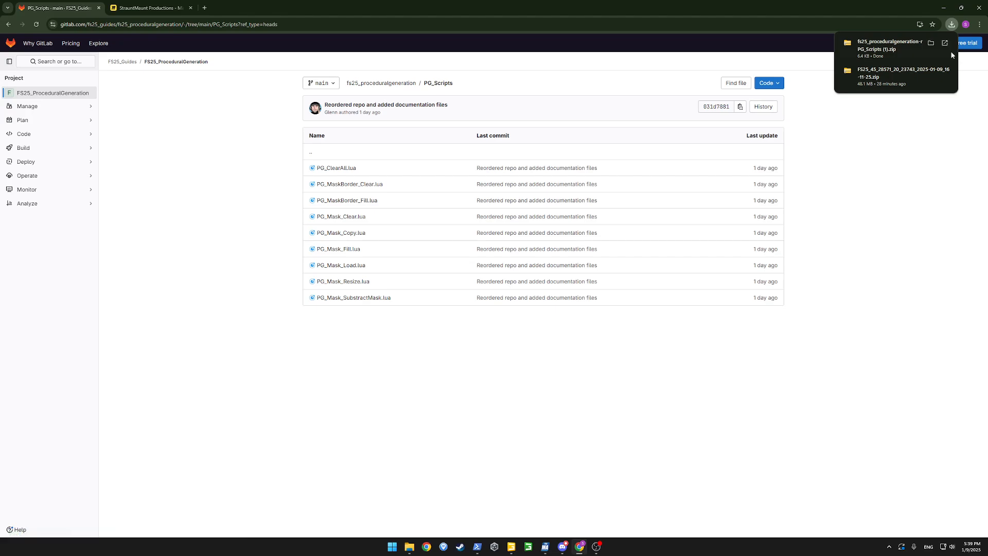
Open the PG_Scripts zip and a second Explorer window at Farming Simulator 25\data\maps\proceduralPlacements
{"action": "left_click", "coordinate": [881, 45]}
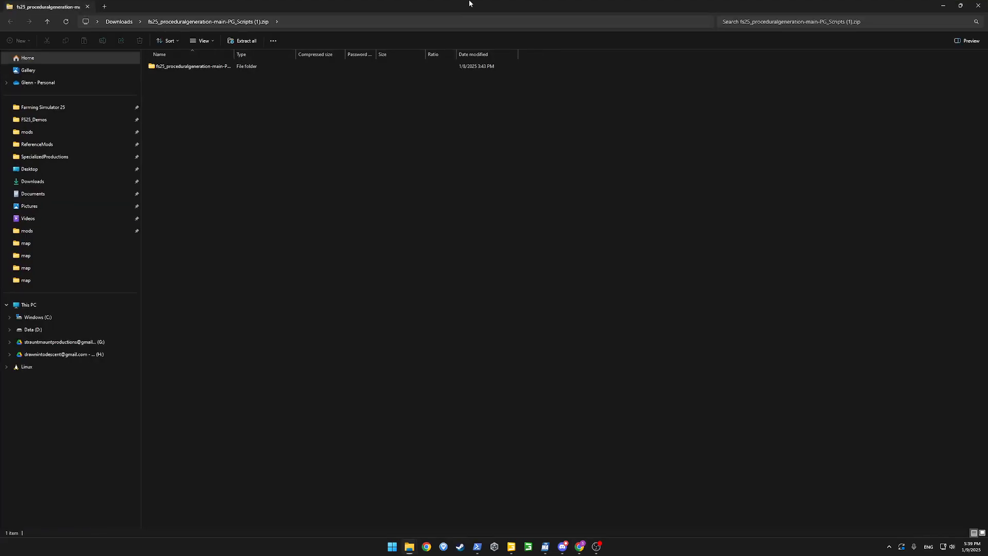
{"action": "left_click_drag", "start_coordinate": [494, 15], "coordinate": [746, 79]}
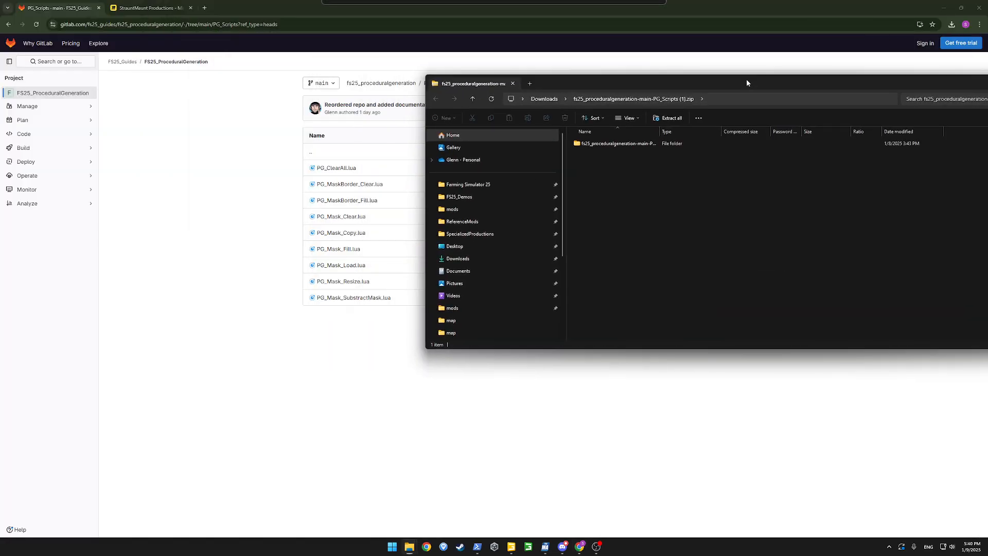
{"action": "right_click", "coordinate": [410, 546]}
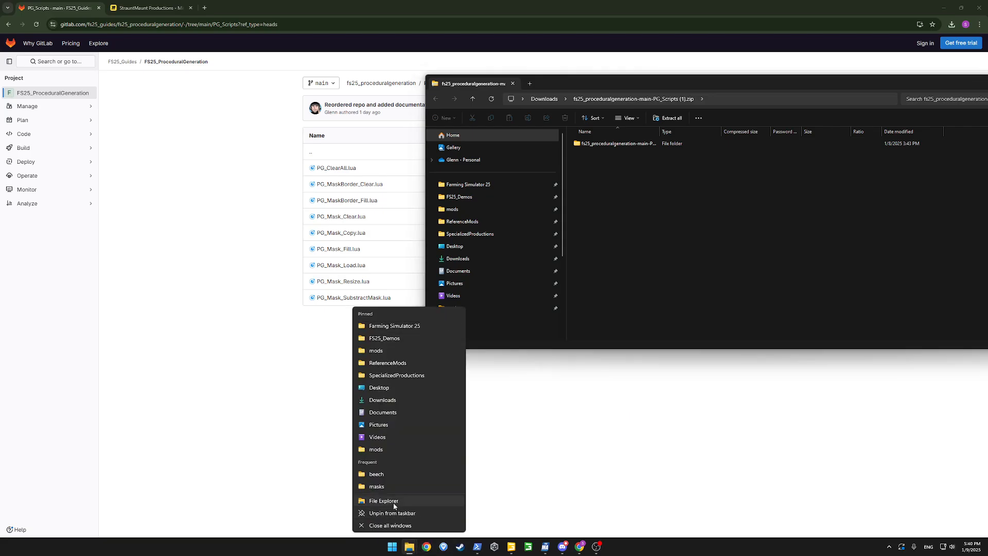
{"action": "left_click", "coordinate": [393, 502]}
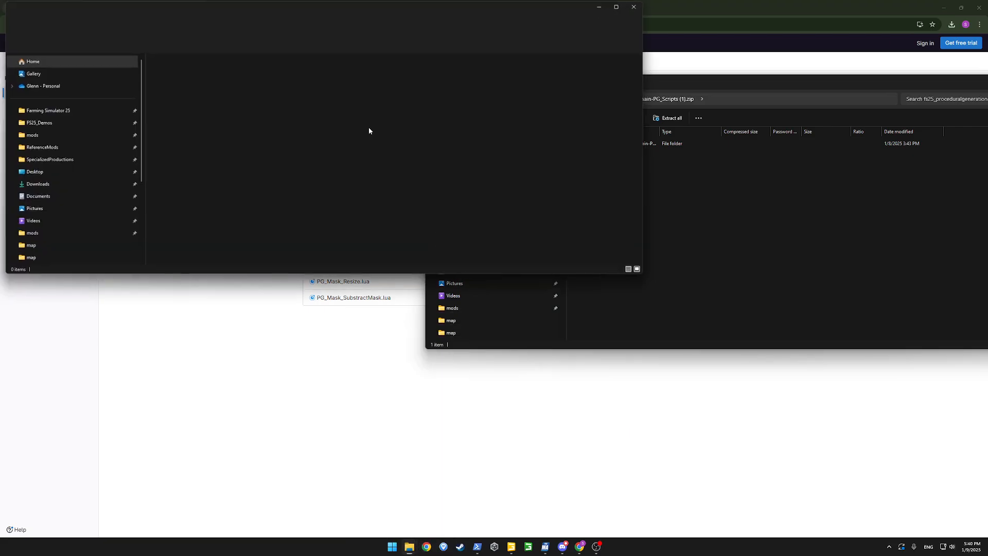
{"action": "left_click", "coordinate": [39, 111]}
{"action": "left_click", "coordinate": [188, 72]}
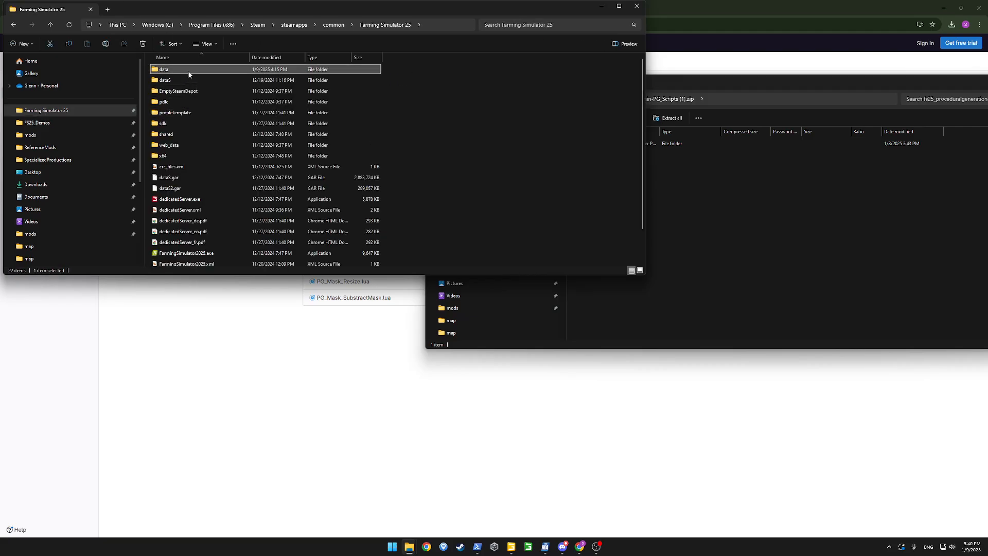
{"action": "double_click", "coordinate": [189, 72]}
{"action": "double_click", "coordinate": [175, 133]}
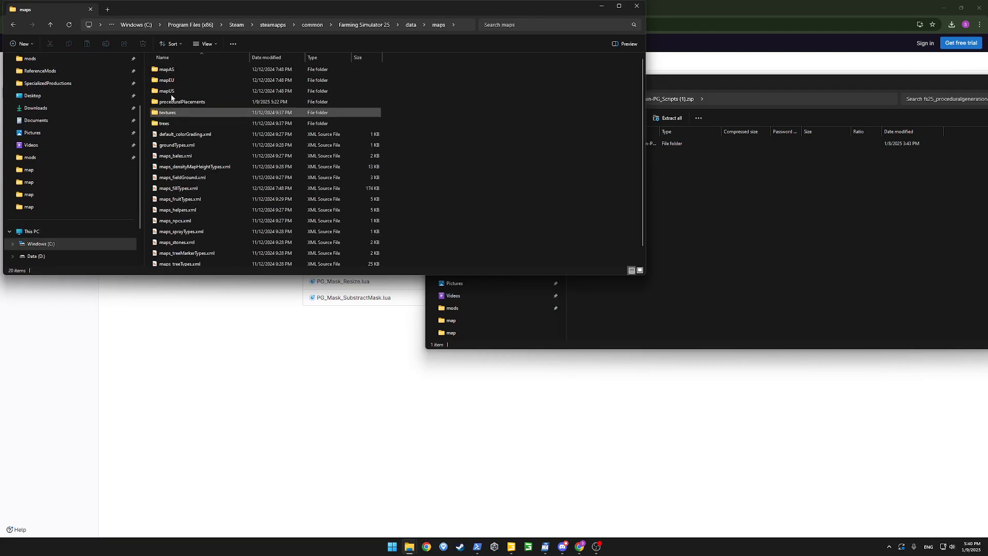
{"action": "double_click", "coordinate": [183, 102]}
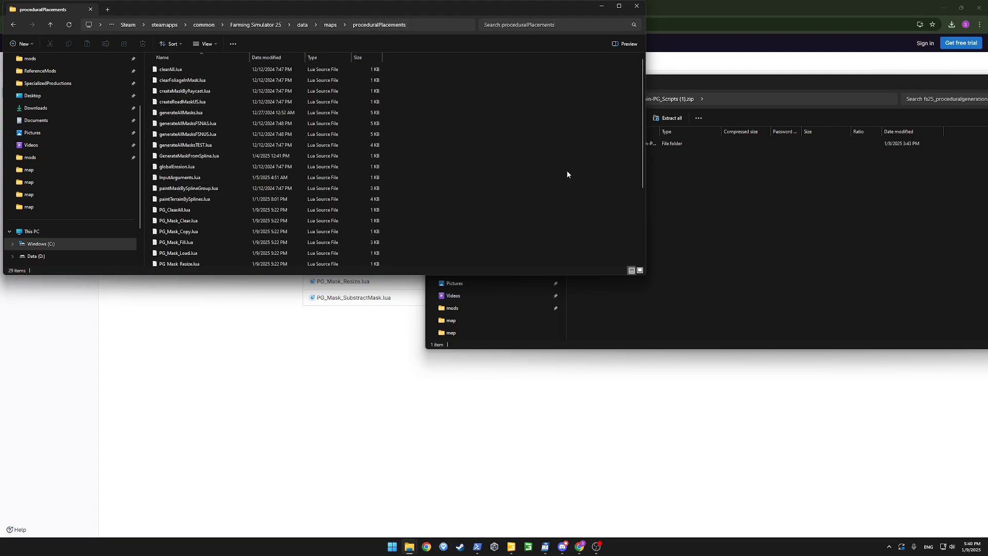
Copy the nine PG_Scripts Lua files into proceduralPlacements, replacing the existing copies
{"action": "left_click", "coordinate": [694, 194]}
{"action": "double_click", "coordinate": [619, 148]}
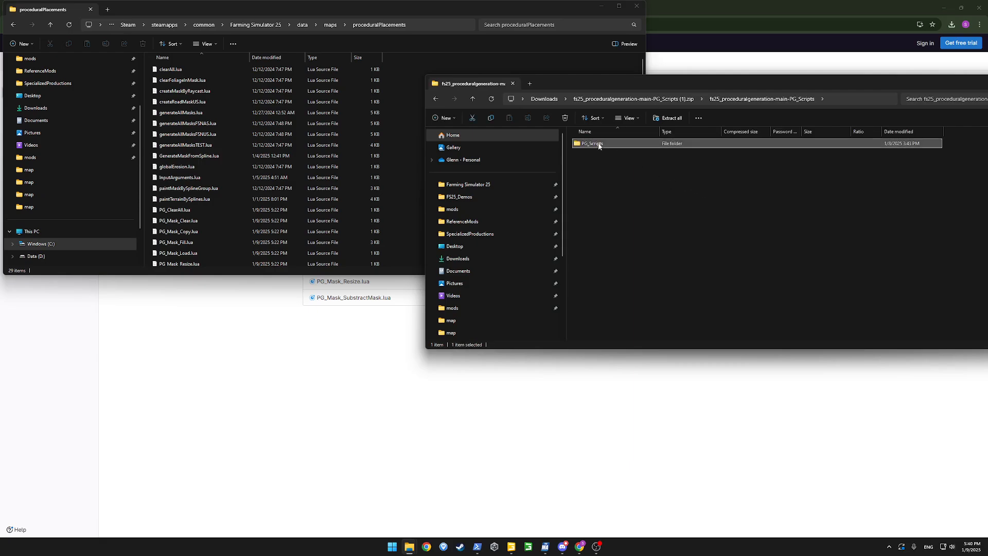
{"action": "double_click", "coordinate": [617, 143]}
{"action": "left_click_drag", "start_coordinate": [651, 268], "coordinate": [546, 134]}
{"action": "left_click_drag", "start_coordinate": [618, 167], "coordinate": [394, 168]}
{"action": "left_click", "coordinate": [452, 210]}
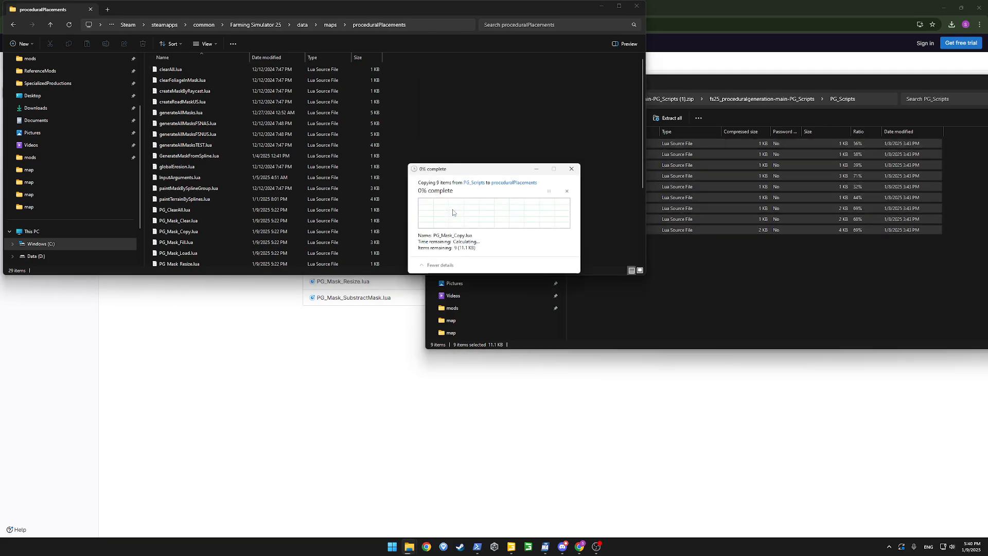
{"action": "left_click", "coordinate": [437, 105]}
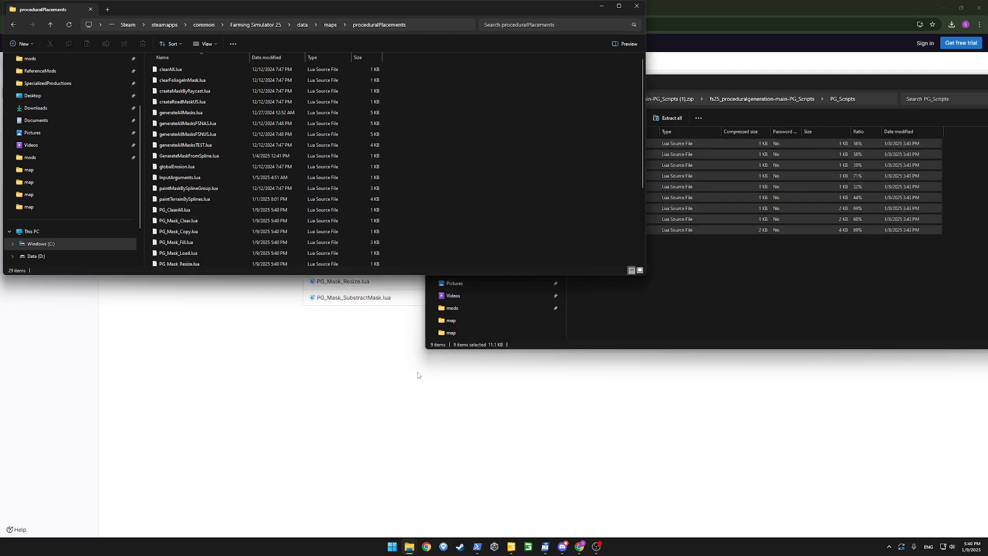
{"action": "left_click", "coordinate": [511, 547]}
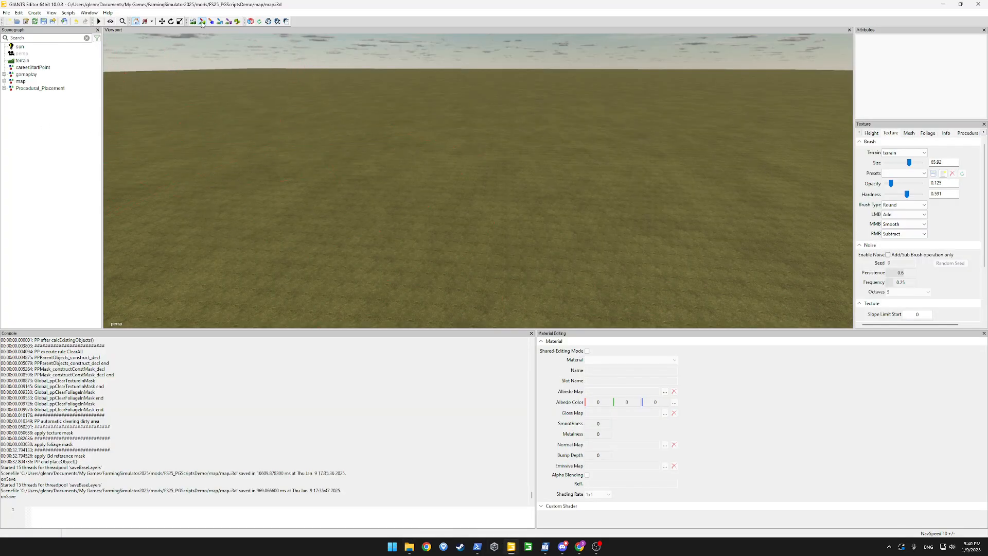
Open Procedural Placement from the Window menu and review its Scripts and Rules tabs
{"action": "left_click", "coordinate": [88, 12]}
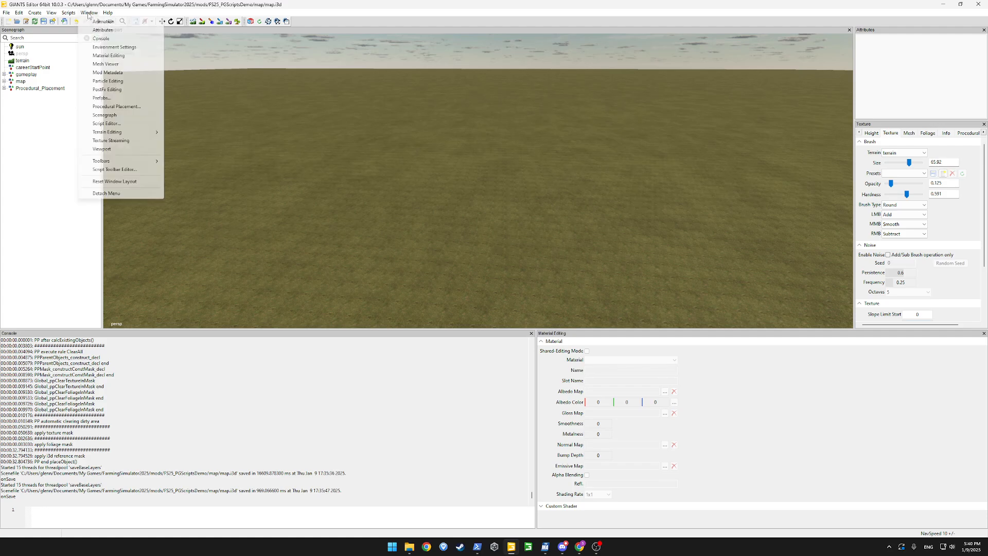
{"action": "left_click", "coordinate": [125, 107]}
{"action": "left_click", "coordinate": [60, 53]}
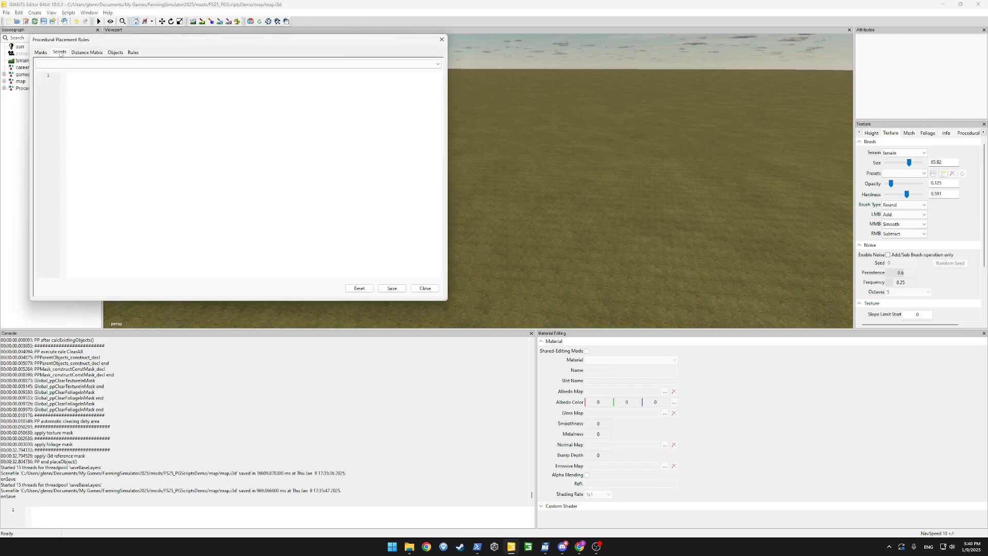
{"action": "left_click", "coordinate": [74, 63]}
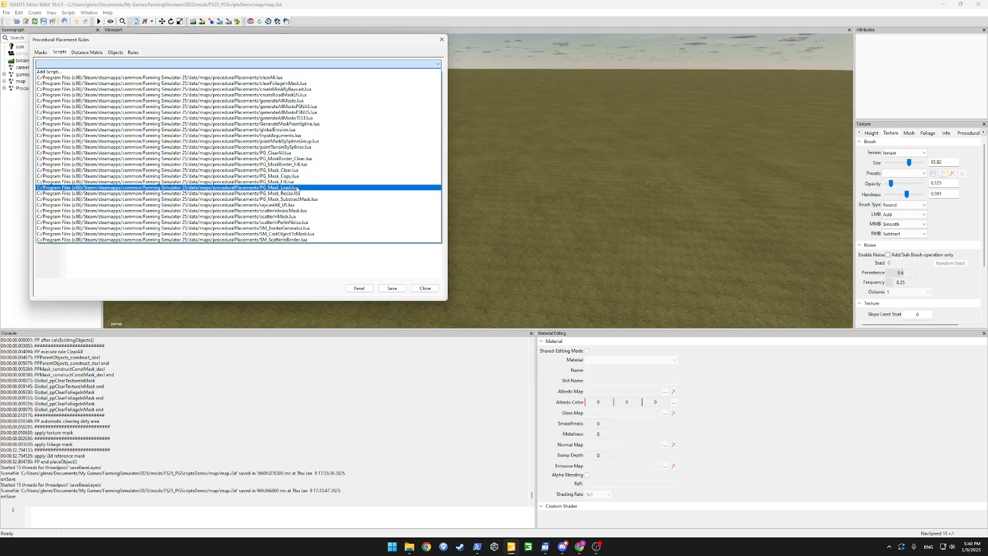
{"action": "left_click", "coordinate": [271, 257]}
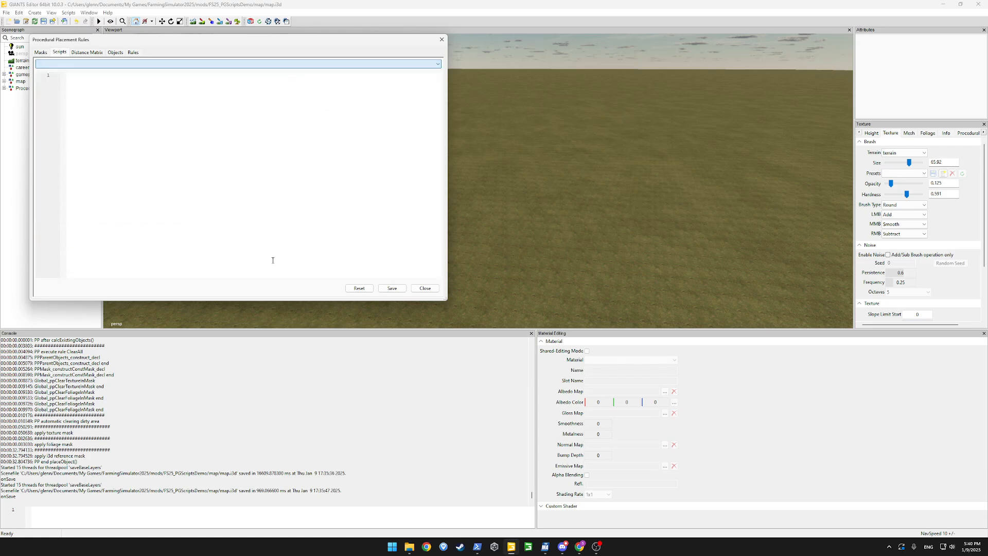
{"action": "left_click", "coordinate": [133, 52]}
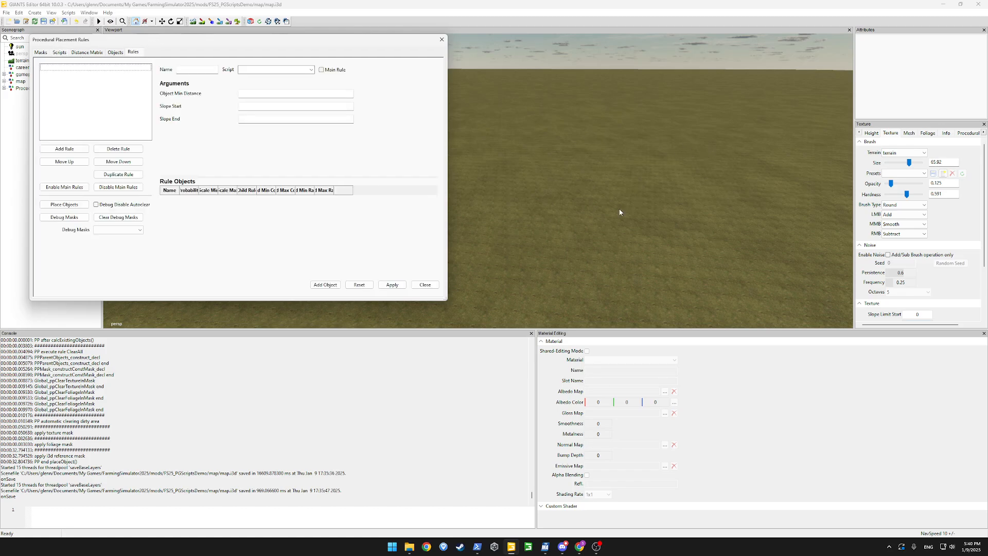
Open the procedural placement painting settings, keep BLOCKMASK as the area, and view the masks
{"action": "left_click", "coordinate": [228, 21]}
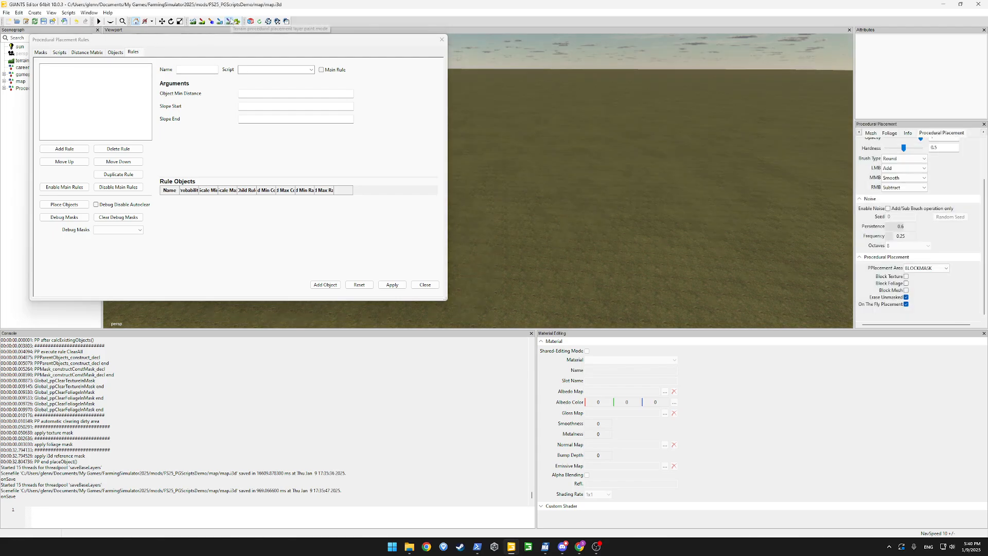
{"action": "left_click", "coordinate": [942, 273]}
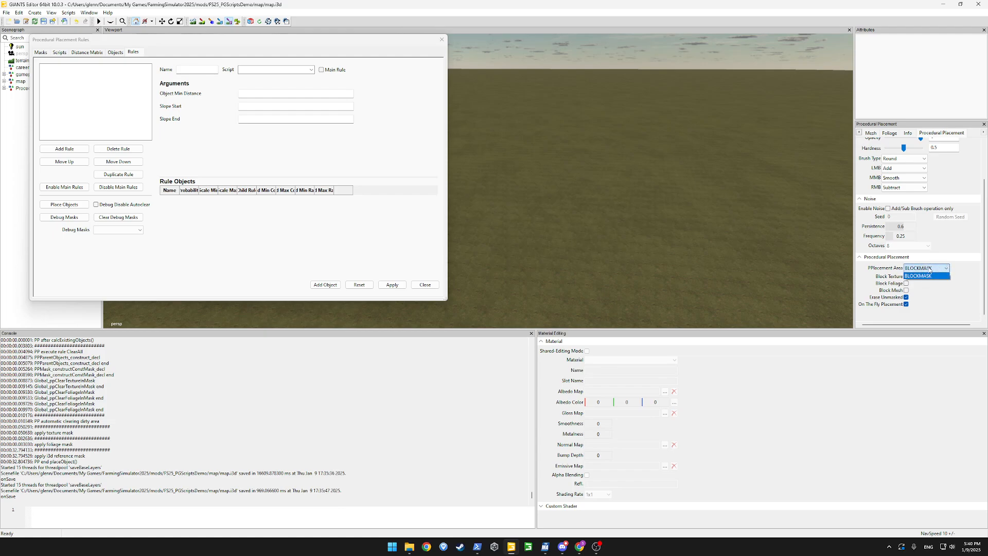
{"action": "left_click", "coordinate": [921, 275]}
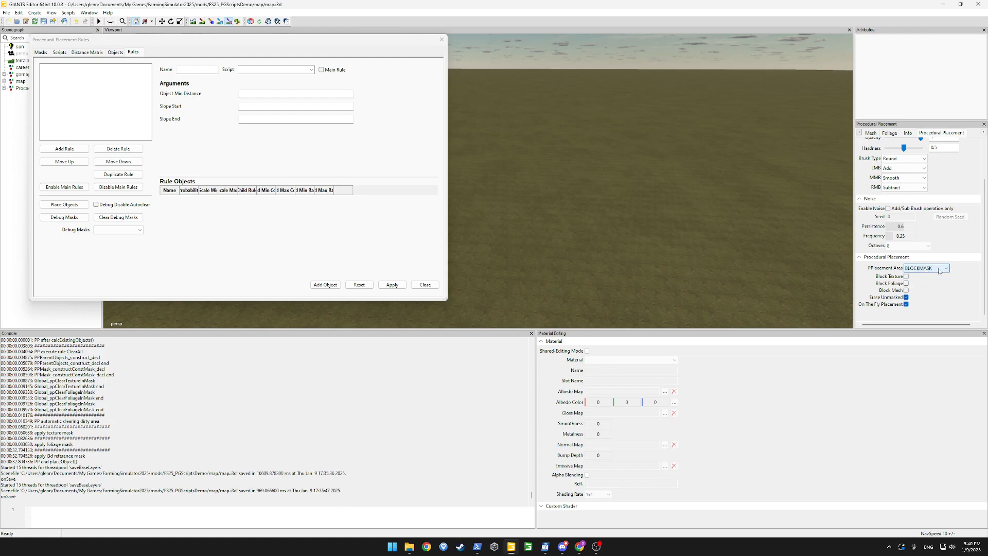
{"action": "left_click", "coordinate": [41, 53]}
Add a new mask entry named PG_Forest and browse to the FS25_PGScriptsDemo map's masks folder
{"action": "left_click", "coordinate": [276, 286]}
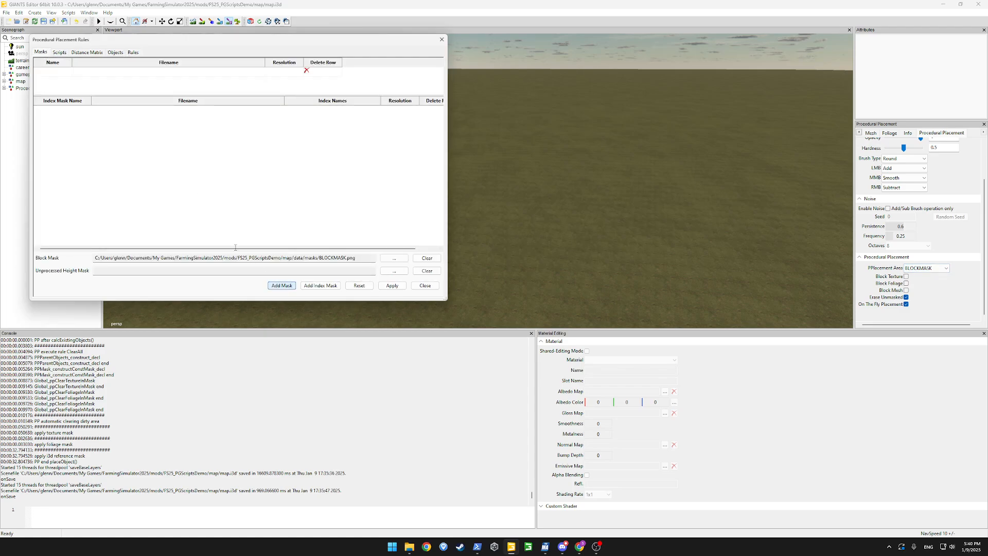
{"action": "double_click", "coordinate": [49, 74]}
{"action": "double_click", "coordinate": [135, 73]}
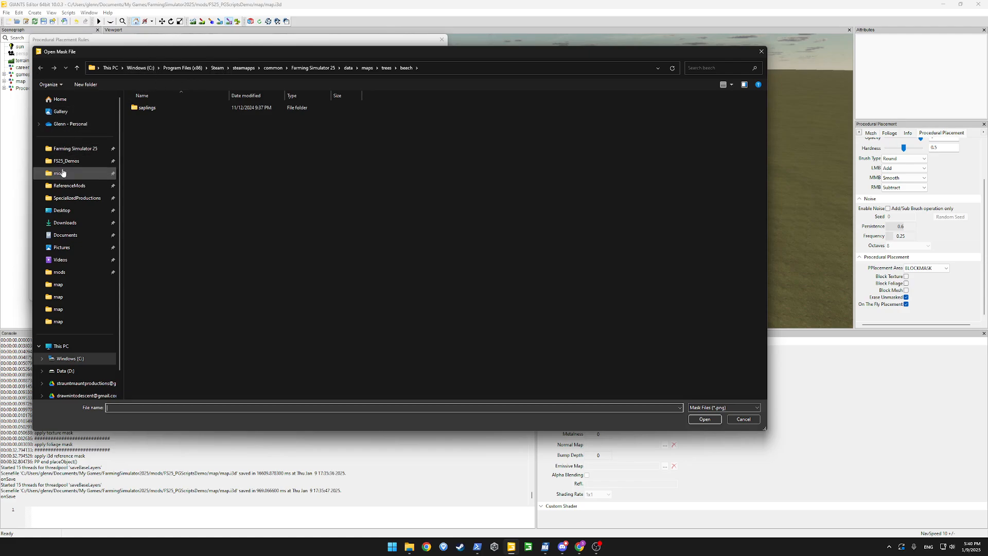
{"action": "left_click", "coordinate": [60, 173]}
{"action": "double_click", "coordinate": [136, 131]}
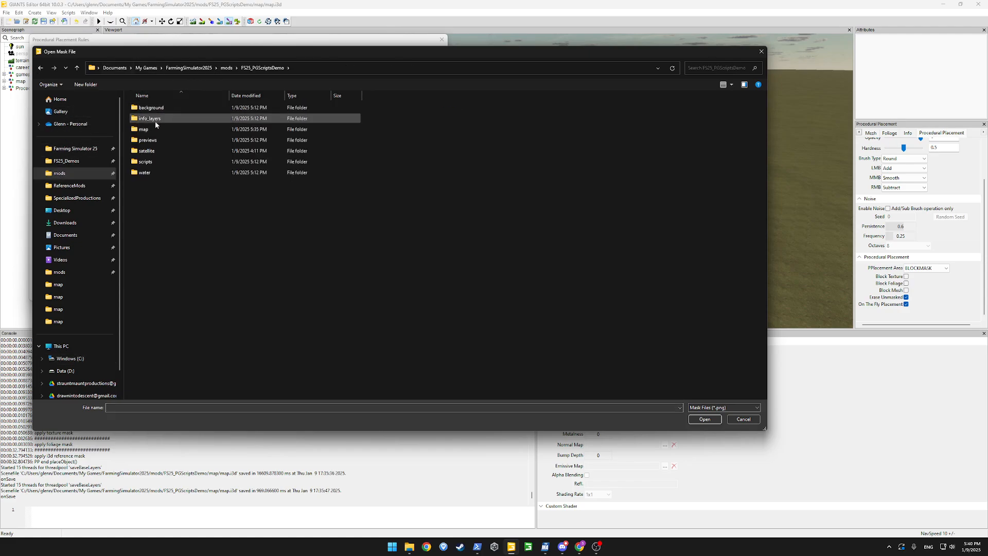
{"action": "double_click", "coordinate": [134, 130]}
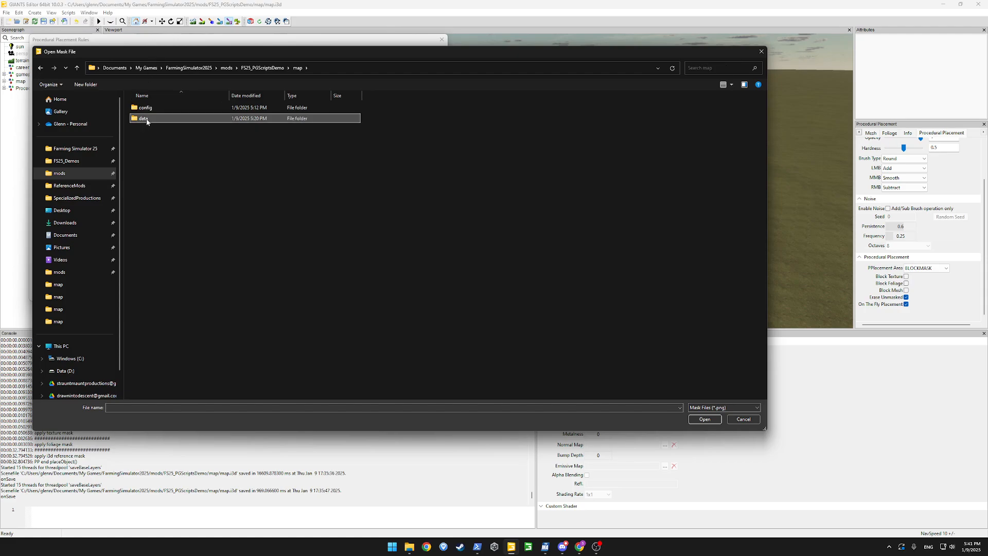
{"action": "double_click", "coordinate": [136, 117]}
{"action": "double_click", "coordinate": [153, 120]}
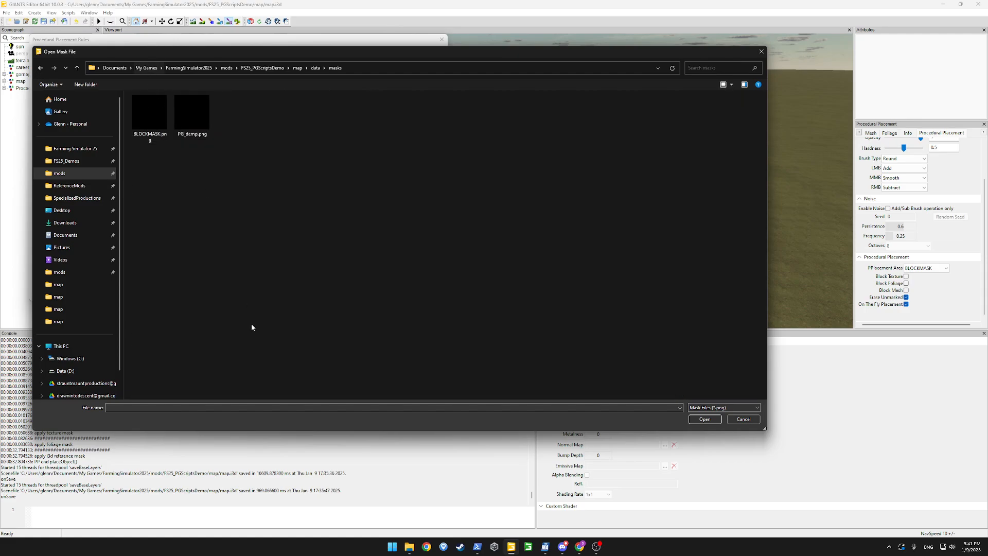
{"action": "type", "text": "P"}
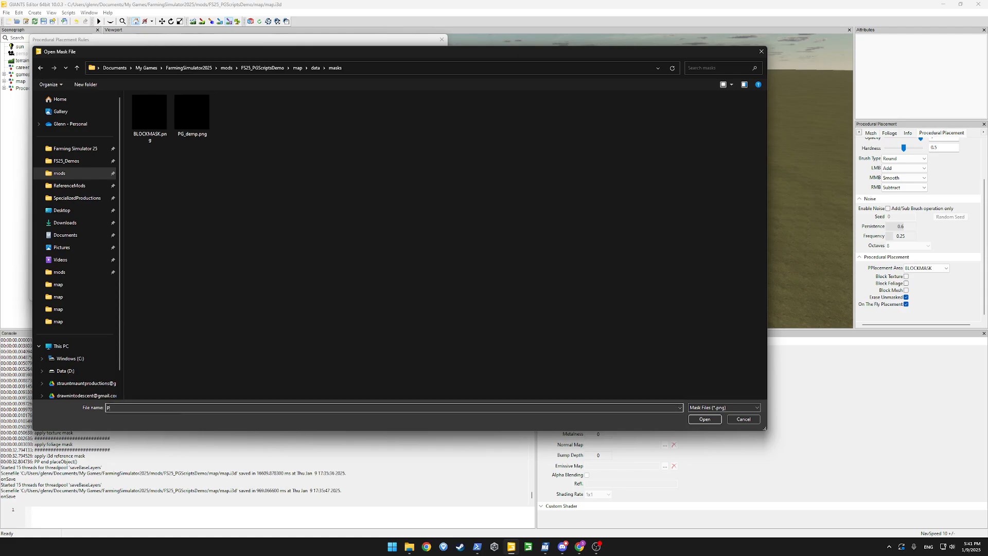
{"action": "type", "text": "G_Forest.png"}
Permanently delete the unused PG_demp.png mask file
{"action": "left_click", "coordinate": [183, 113]}
{"action": "key", "text": "shift+Delete"}
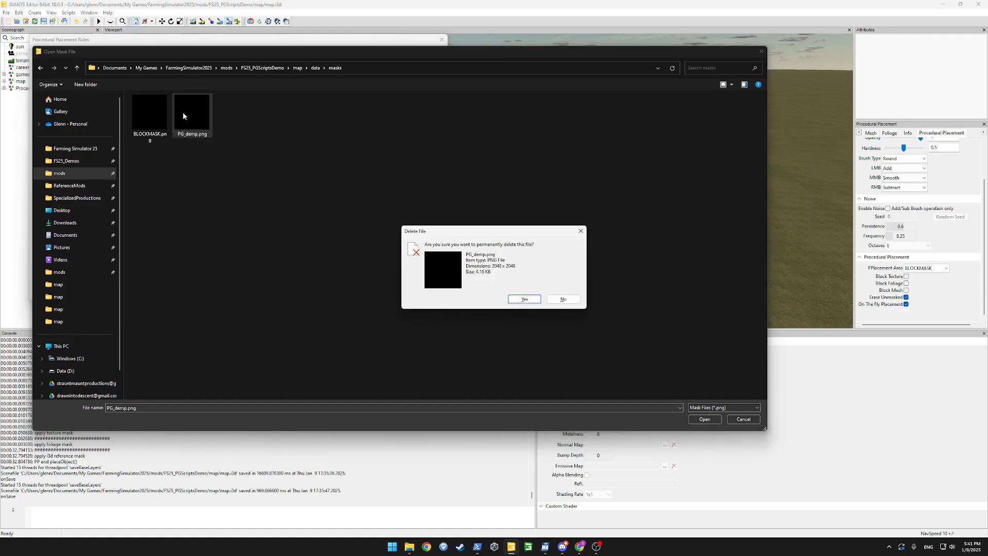
{"action": "key", "text": "Return"}
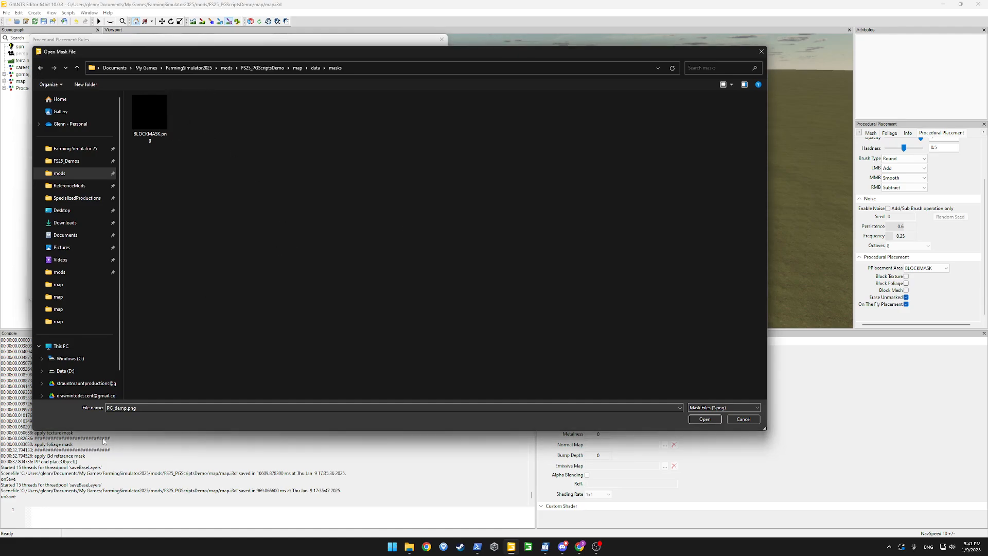
Create the mask file PG_forest.png at 2048 size and apply it
{"action": "left_click", "coordinate": [114, 407]}
{"action": "left_click", "coordinate": [113, 407]}
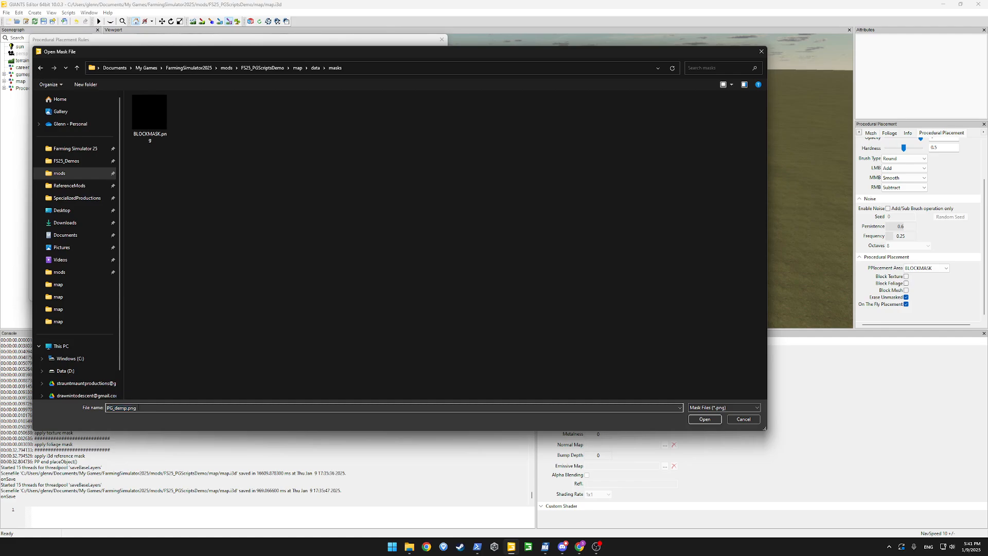
{"action": "type", "text": "forest"}
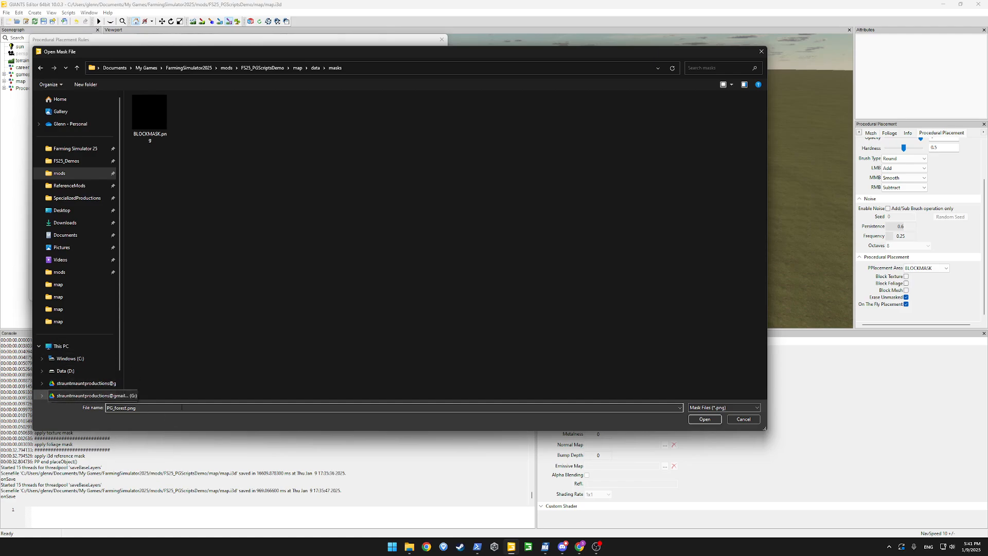
{"action": "left_click", "coordinate": [703, 419]}
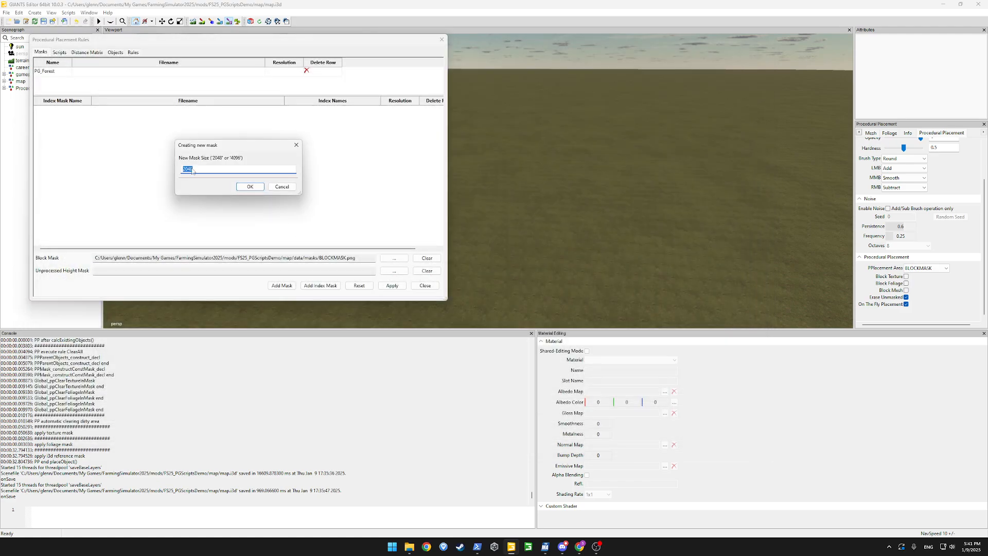
{"action": "left_click", "coordinate": [263, 188]}
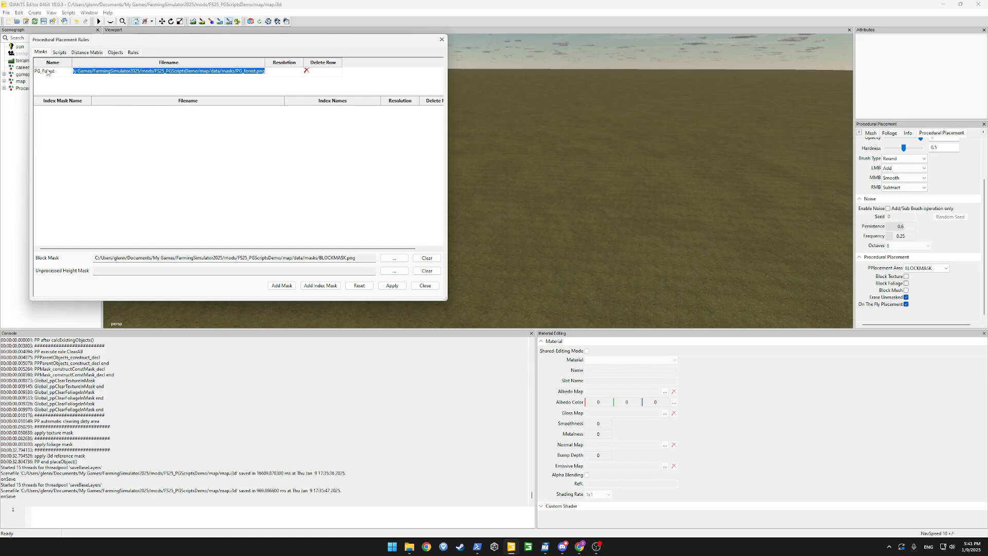
{"action": "left_click", "coordinate": [387, 286]}
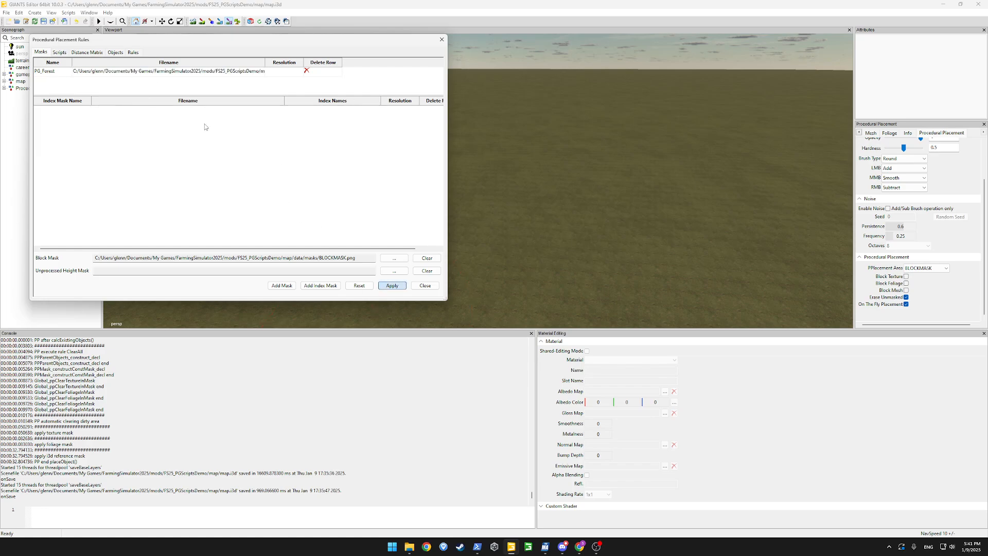
{"action": "left_click", "coordinate": [132, 53]}
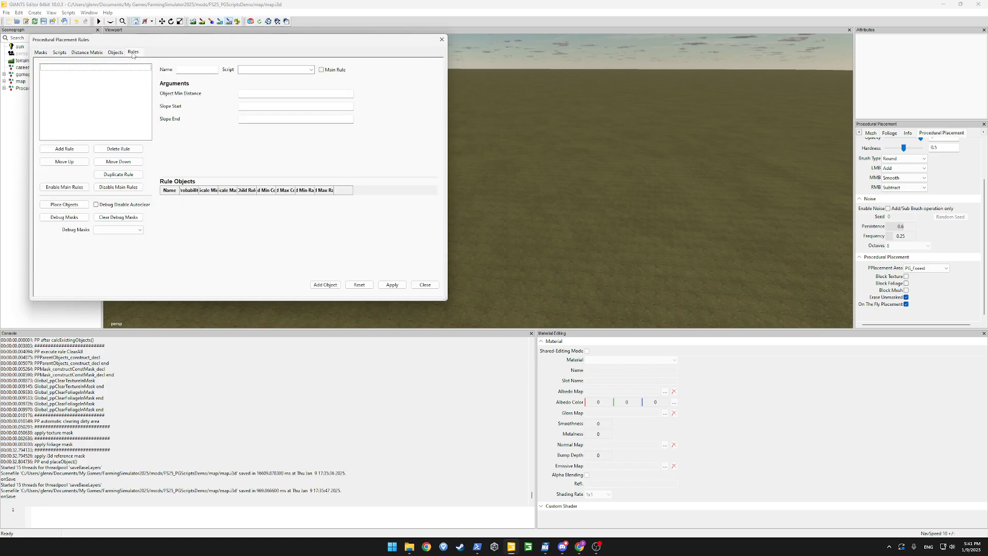
Add a Forest rule using PG_Mask_Load.lua with mask PG_Forest and genMaskName Forest, then place objects
{"action": "left_click", "coordinate": [65, 149]}
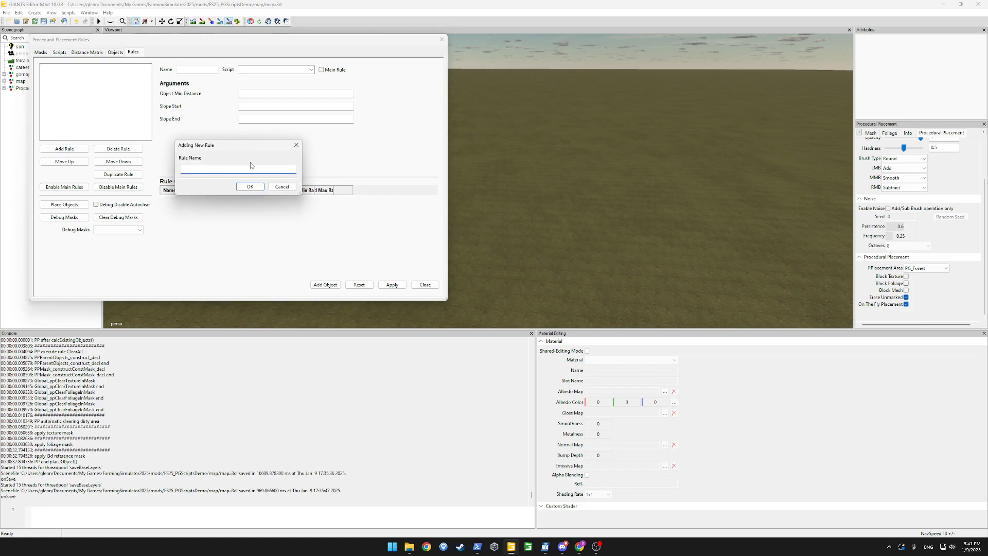
{"action": "type", "text": "Forest"}
{"action": "key", "text": "Return"}
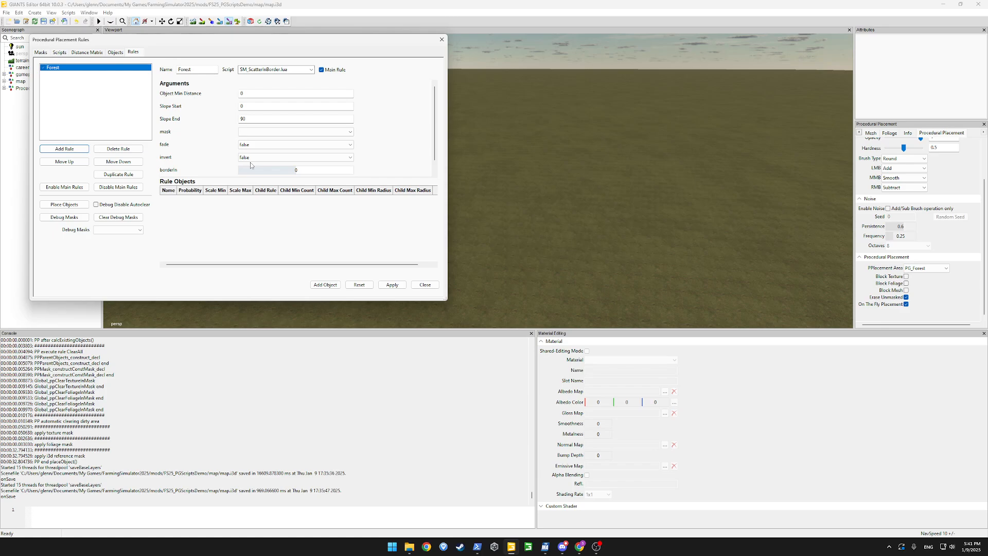
{"action": "left_click", "coordinate": [311, 69]}
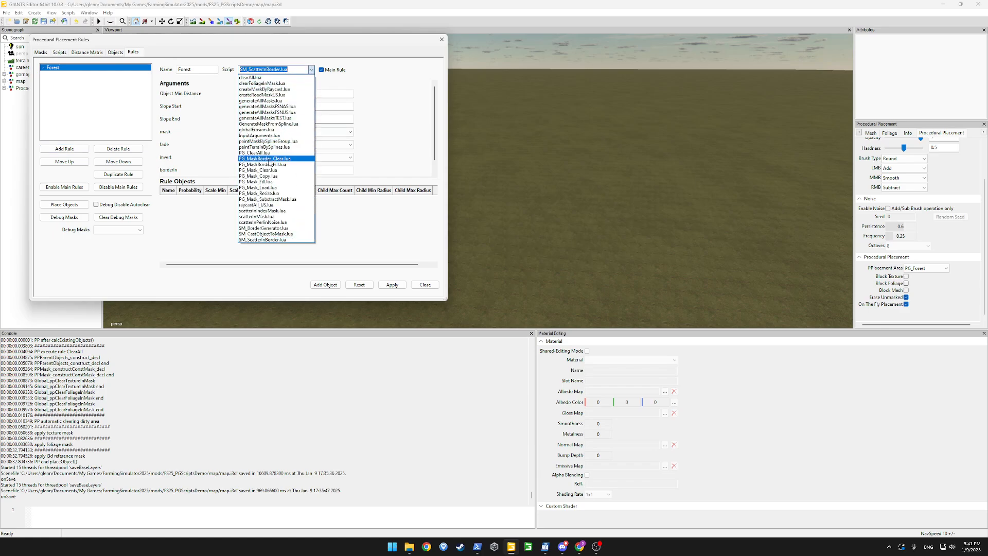
{"action": "left_click", "coordinate": [269, 187]}
{"action": "left_click", "coordinate": [257, 132]}
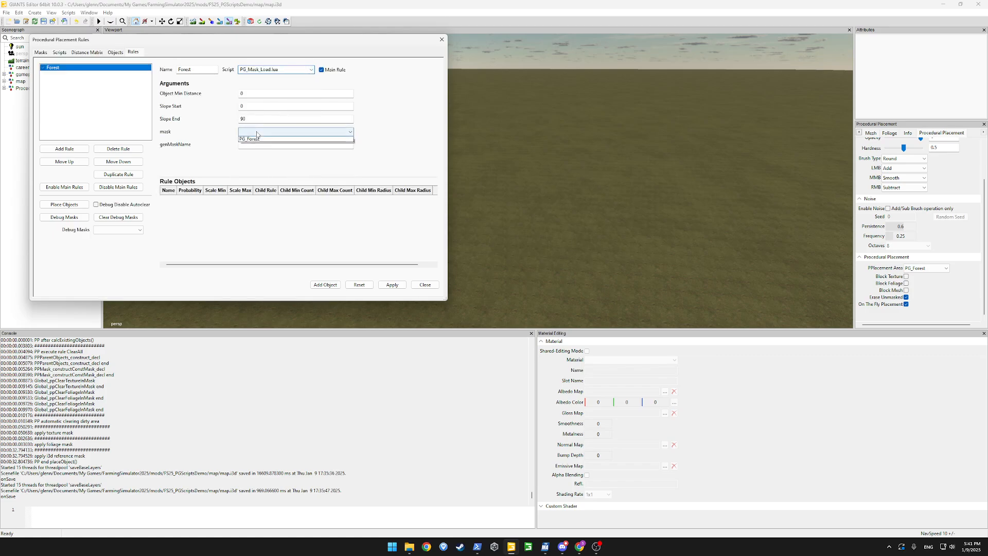
{"action": "left_click", "coordinate": [257, 142]}
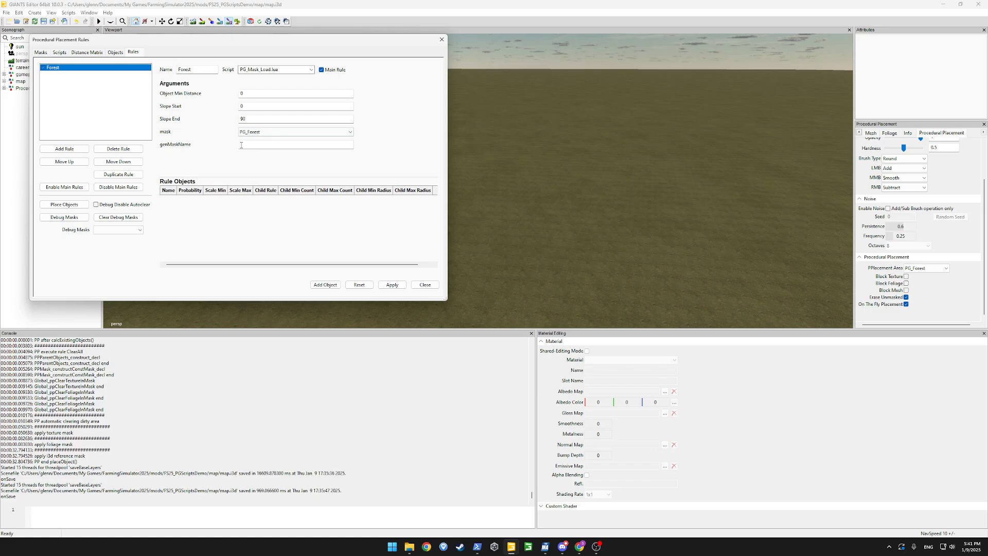
{"action": "left_click", "coordinate": [247, 144]}
{"action": "key", "text": "ctrl+a"}
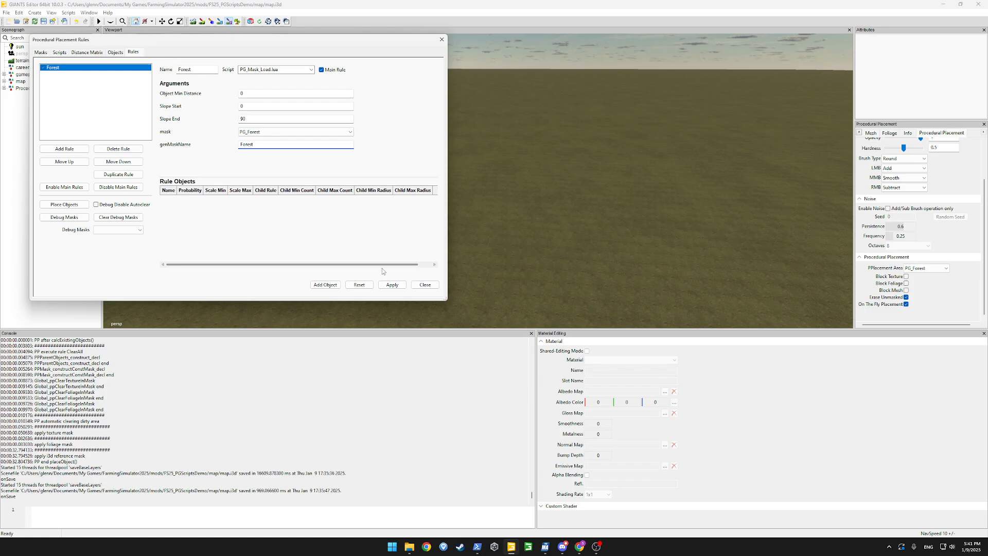
{"action": "left_click", "coordinate": [392, 284]}
{"action": "left_click", "coordinate": [74, 206]}
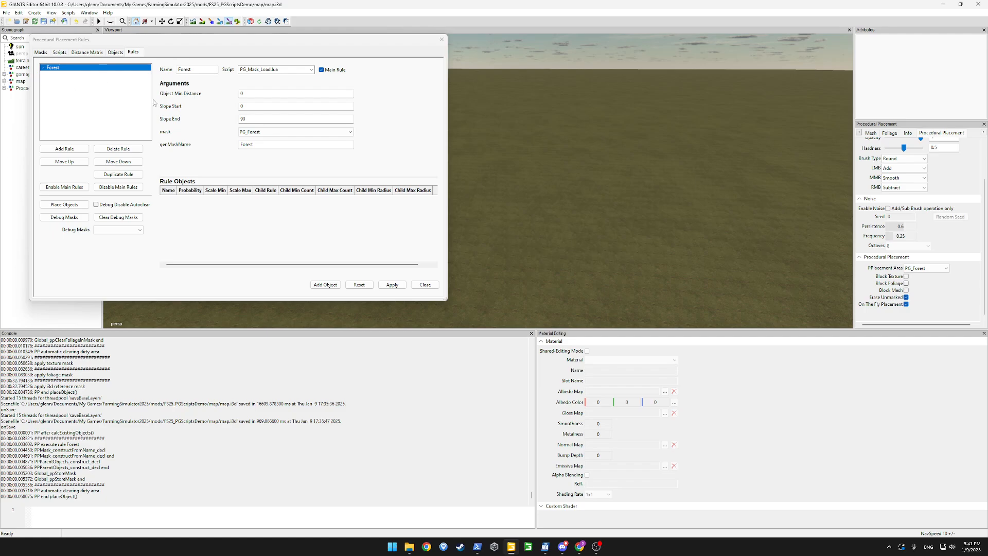
Cancel an extra empty rule and re-enable placement painting to choose its area
{"action": "left_click", "coordinate": [300, 170]}
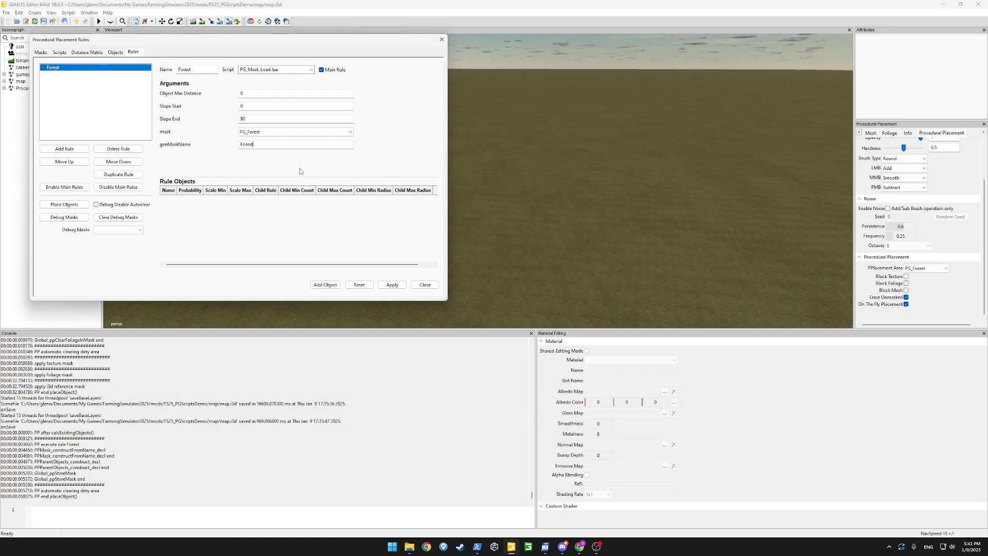
{"action": "left_click", "coordinate": [70, 150]}
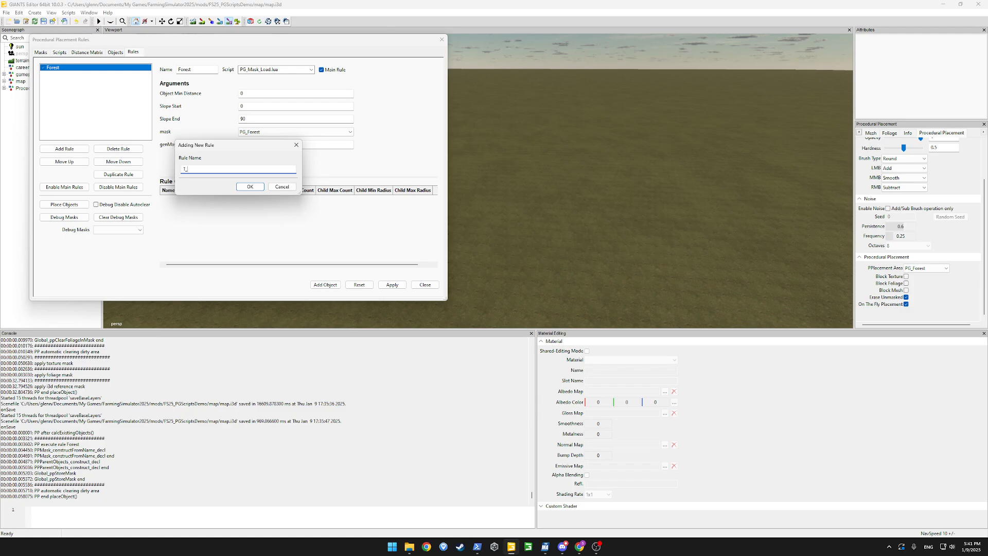
{"action": "key", "text": "Escape"}
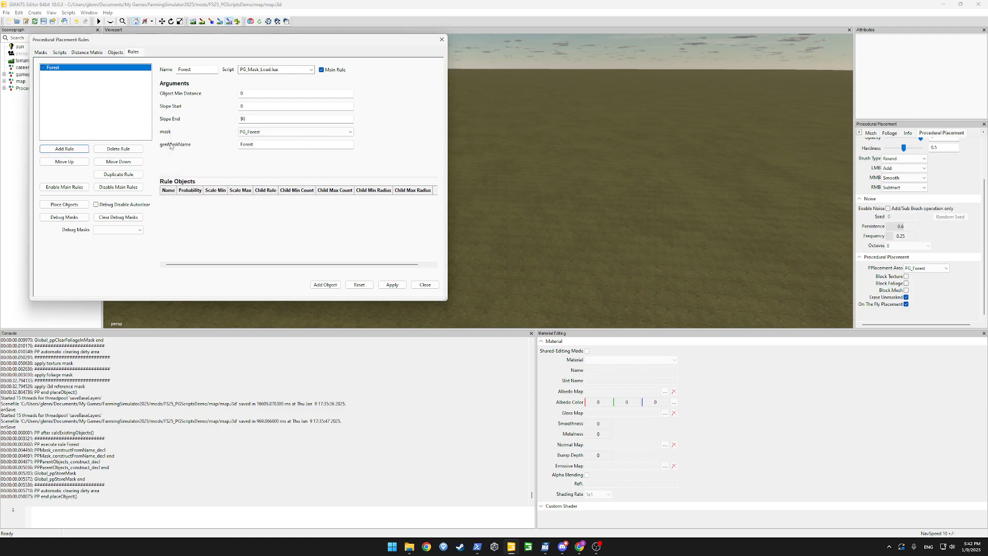
{"action": "left_click", "coordinate": [230, 22]}
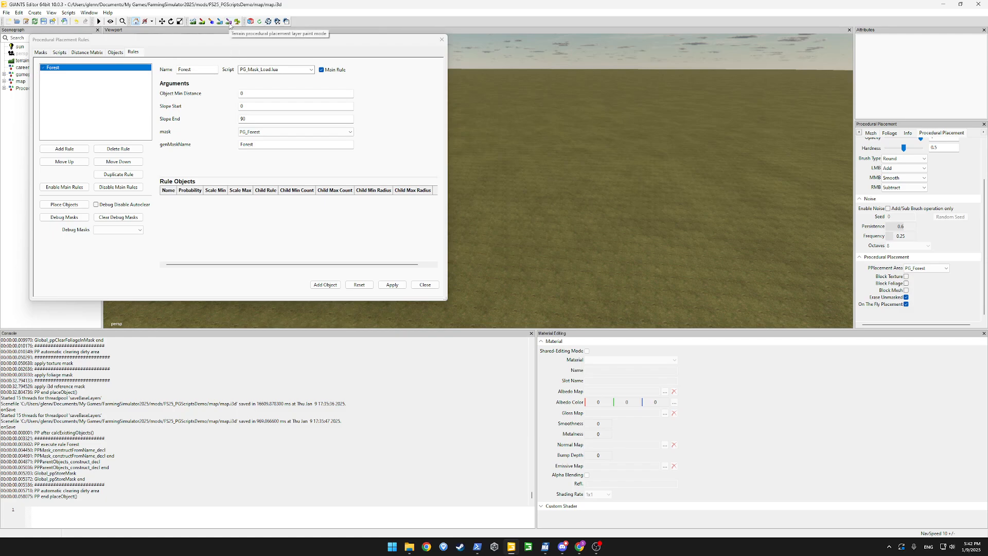
{"action": "left_click", "coordinate": [230, 23]}
{"action": "left_click", "coordinate": [939, 267]}
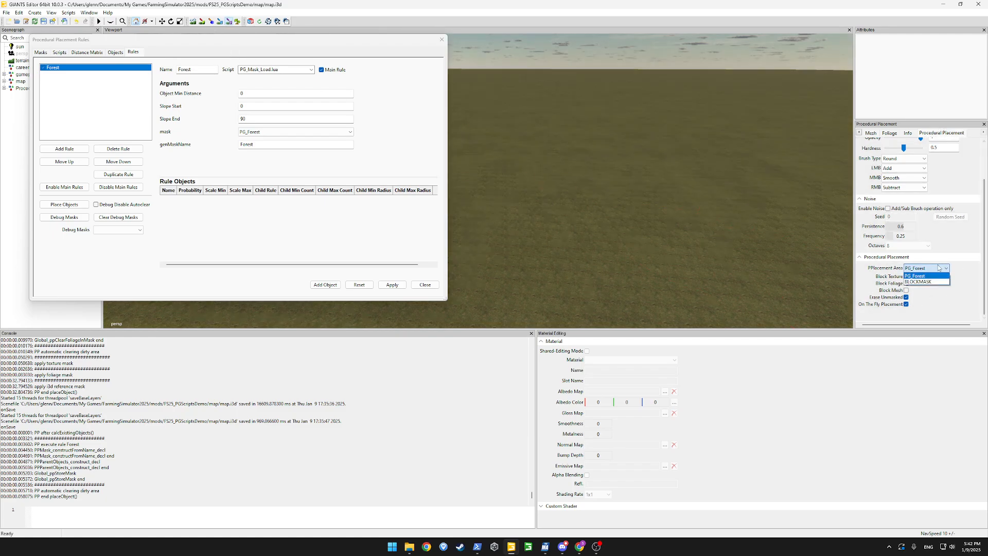
With PG_Forest as the area, paint and trim a large forest region, then hide the mask display
{"action": "left_click", "coordinate": [926, 276]}
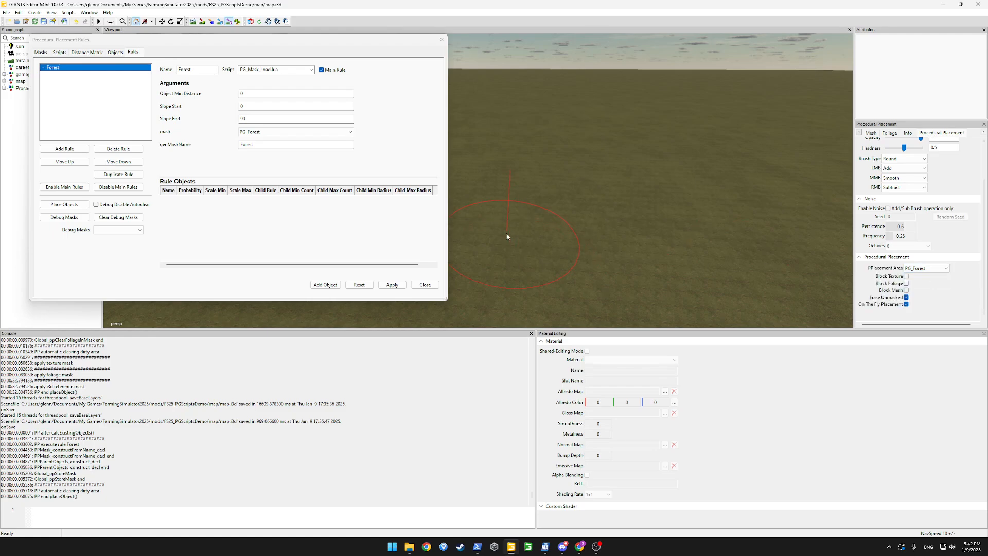
{"action": "mouse_move", "coordinate": [507, 237]}
{"action": "left_mouse_down"}
{"action": "mouse_move", "coordinate": [556, 229]}
{"action": "mouse_move", "coordinate": [595, 244]}
{"action": "mouse_move", "coordinate": [616, 221]}
{"action": "mouse_move", "coordinate": [722, 270]}
{"action": "left_mouse_up"}
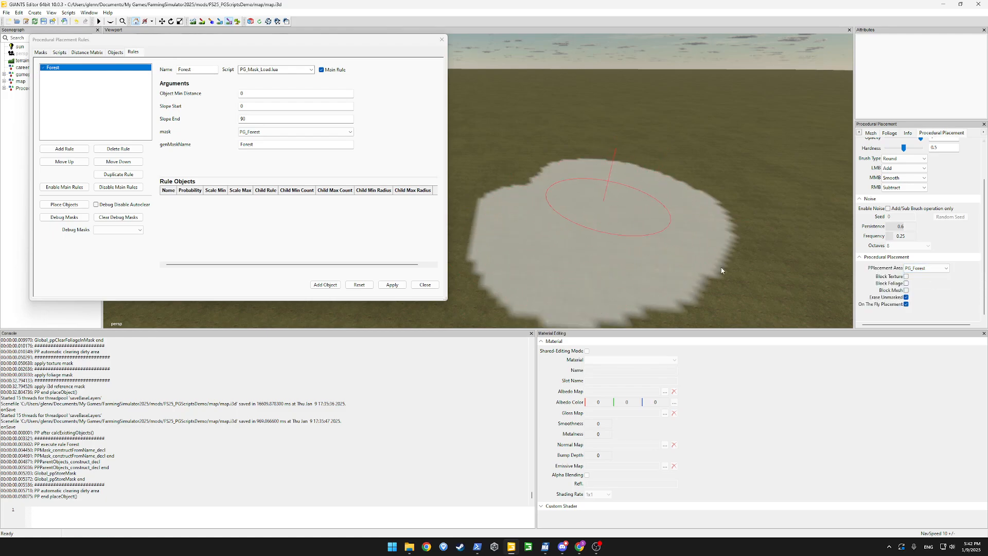
{"action": "mouse_move", "coordinate": [692, 236]}
{"action": "right_mouse_down"}
{"action": "mouse_move", "coordinate": [680, 209]}
{"action": "mouse_move", "coordinate": [662, 214]}
{"action": "mouse_move", "coordinate": [629, 190]}
{"action": "right_mouse_up"}
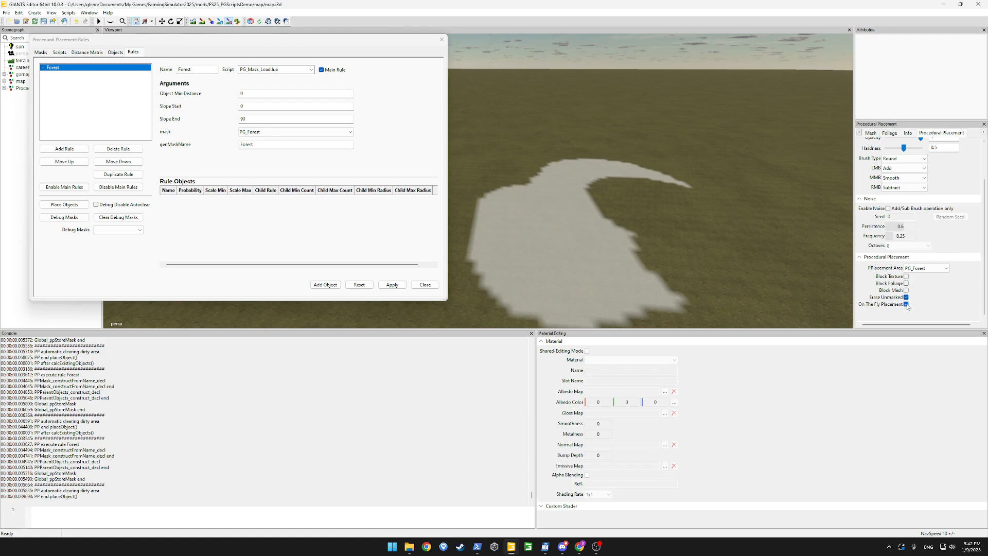
{"action": "mouse_move", "coordinate": [686, 248]}
{"action": "left_mouse_down"}
{"action": "mouse_move", "coordinate": [601, 196]}
{"action": "mouse_move", "coordinate": [703, 205]}
{"action": "mouse_move", "coordinate": [662, 241]}
{"action": "mouse_move", "coordinate": [587, 162]}
{"action": "left_mouse_up"}
{"action": "mouse_move", "coordinate": [587, 161]}
{"action": "right_mouse_down"}
{"action": "mouse_move", "coordinate": [690, 249]}
{"action": "mouse_move", "coordinate": [724, 187]}
{"action": "right_mouse_up"}
{"action": "mouse_move", "coordinate": [723, 187]}
{"action": "left_mouse_down"}
{"action": "mouse_move", "coordinate": [564, 181]}
{"action": "mouse_move", "coordinate": [794, 191]}
{"action": "mouse_move", "coordinate": [628, 252]}
{"action": "mouse_move", "coordinate": [597, 241]}
{"action": "mouse_move", "coordinate": [608, 199]}
{"action": "left_mouse_up"}
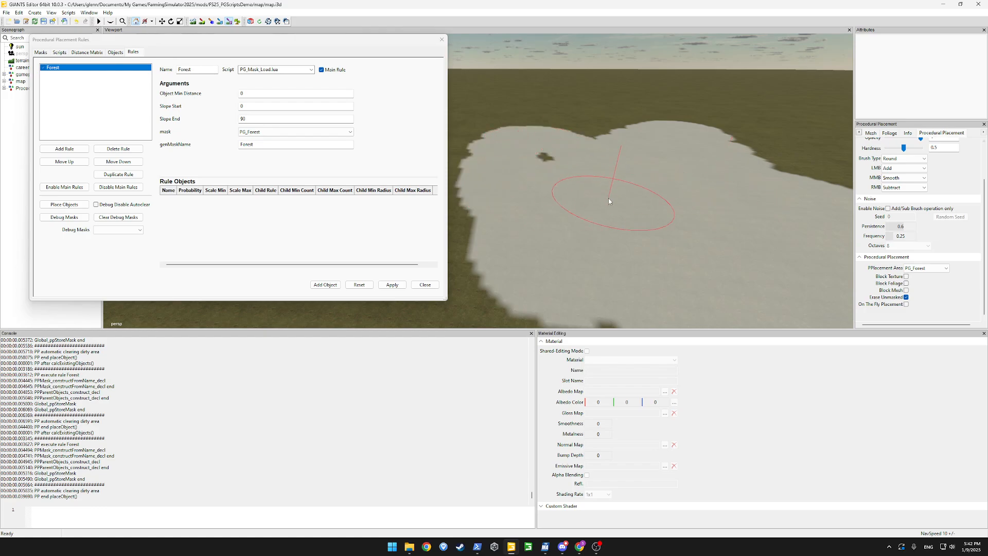
{"action": "left_click", "coordinate": [564, 163]}
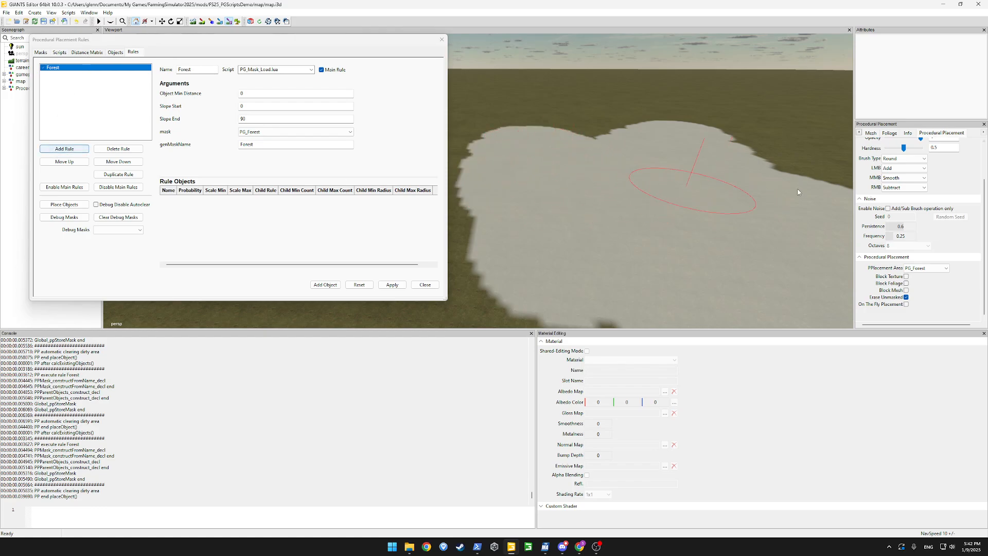
{"action": "left_click", "coordinate": [228, 22]}
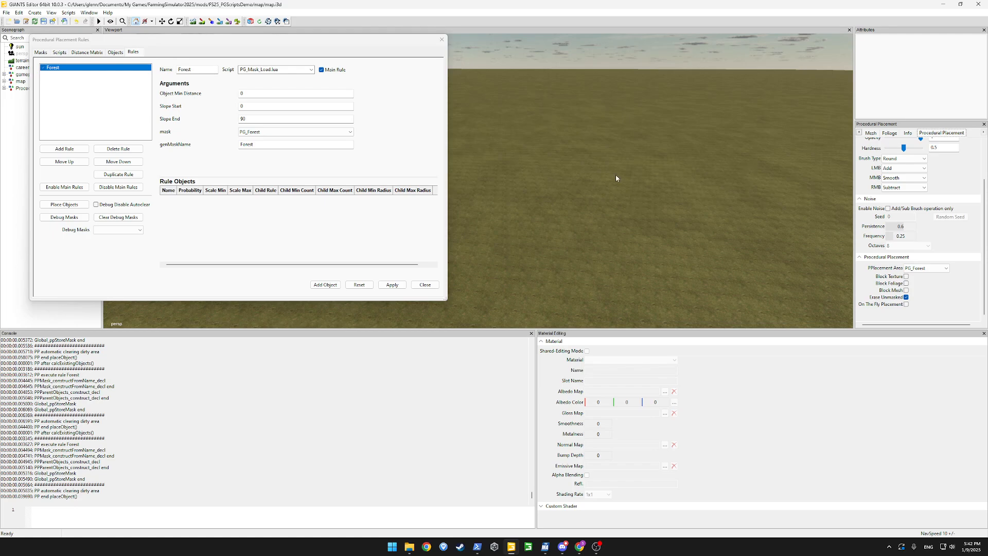
Add a T_Forest rule using PG_Mask_Fill.lua with genMaskNames Forest
{"action": "left_click", "coordinate": [64, 149]}
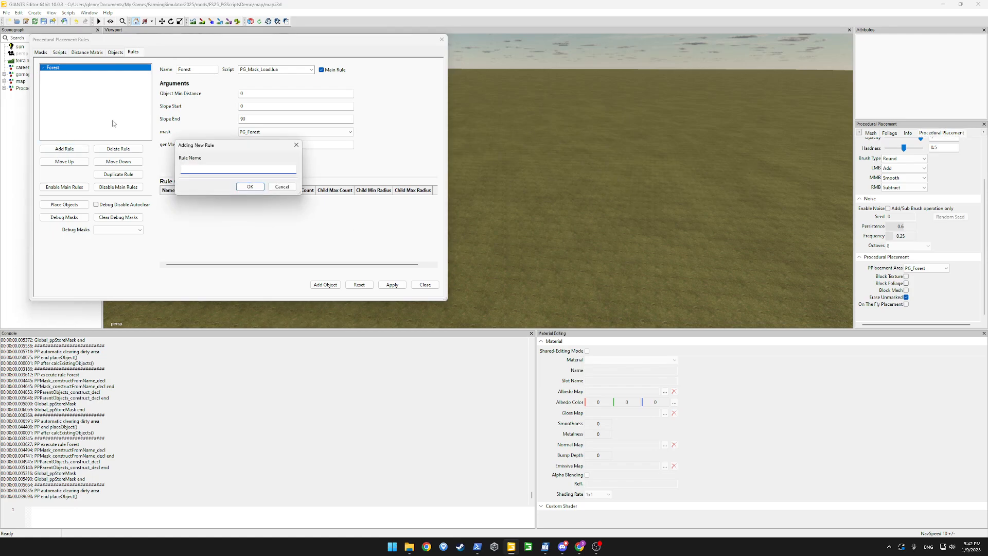
{"action": "type", "text": "T_Forest"}
{"action": "key", "text": "Return"}
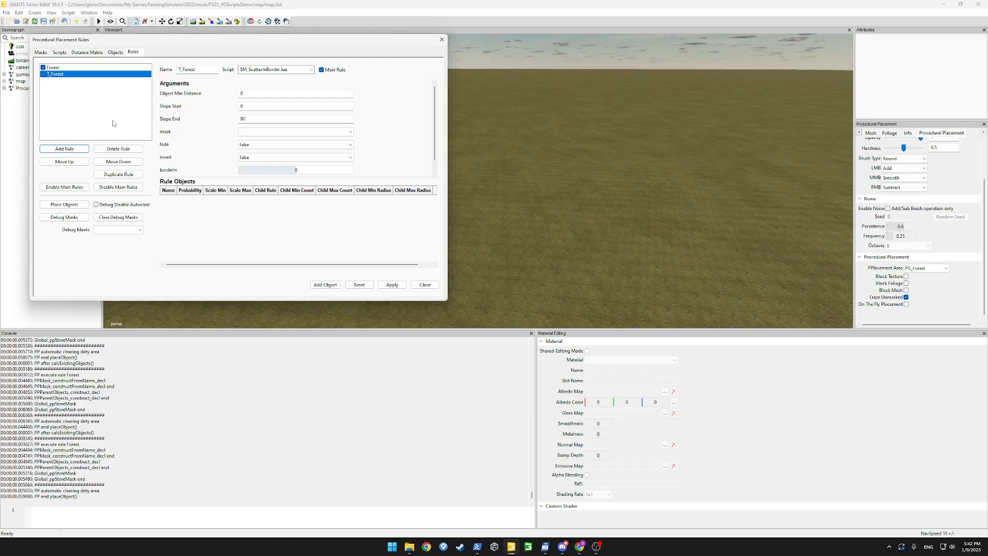
{"action": "left_click", "coordinate": [310, 69]}
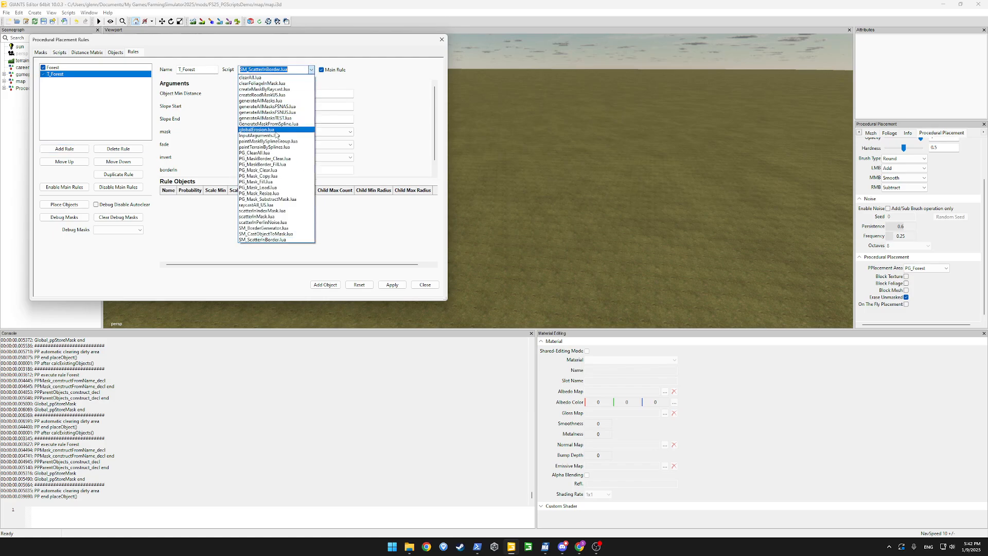
{"action": "left_click", "coordinate": [275, 182]}
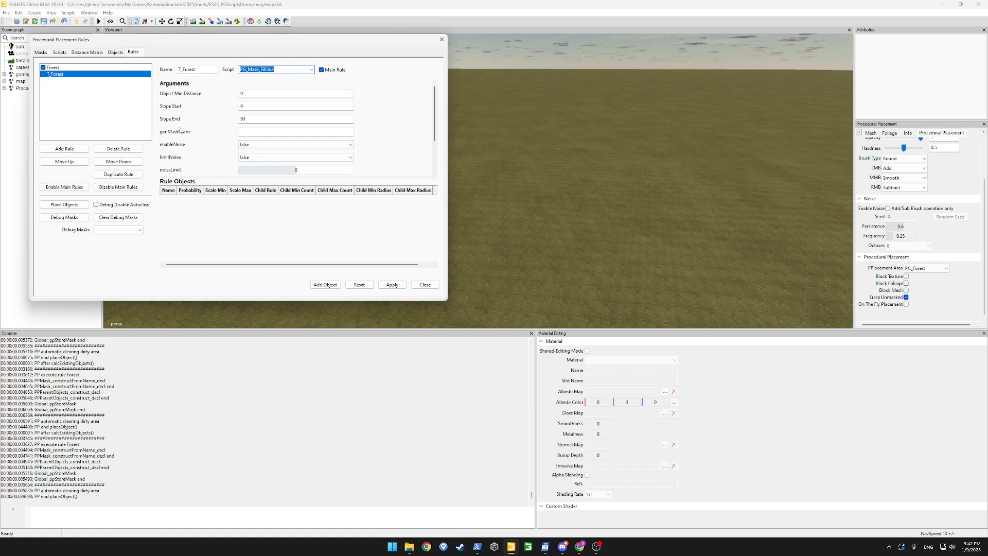
{"action": "left_click", "coordinate": [264, 132]}
{"action": "type", "text": "Forest"}
Give T_Forest the FOREST ground texture and place it across the forest area
{"action": "left_click", "coordinate": [325, 286]}
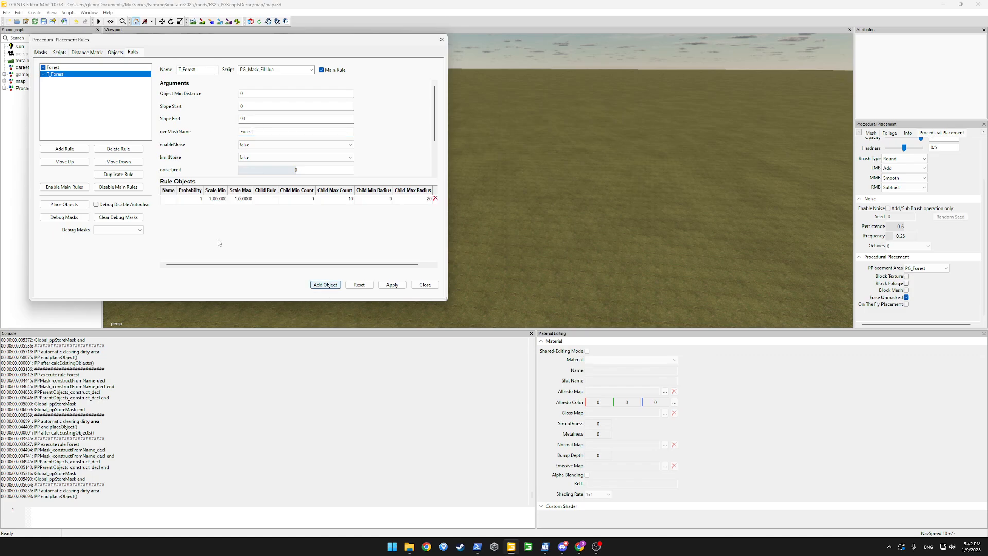
{"action": "double_click", "coordinate": [170, 199]}
{"action": "left_click", "coordinate": [199, 199]}
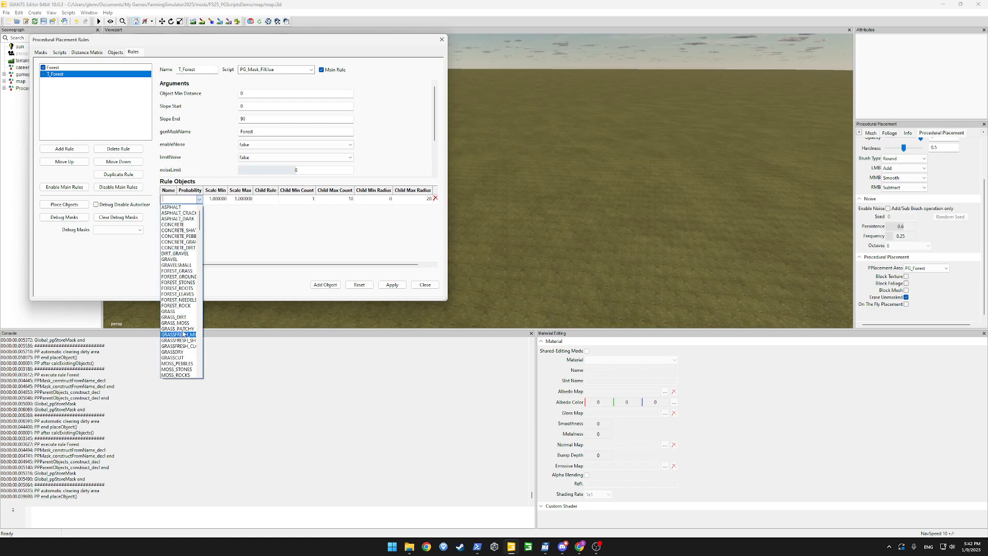
{"action": "scroll", "coordinate": [180, 334], "scroll_direction": "down", "scroll_amount": 2}
{"action": "scroll", "coordinate": [181, 238], "scroll_direction": "up", "scroll_amount": 2}
{"action": "left_click", "coordinate": [179, 276]}
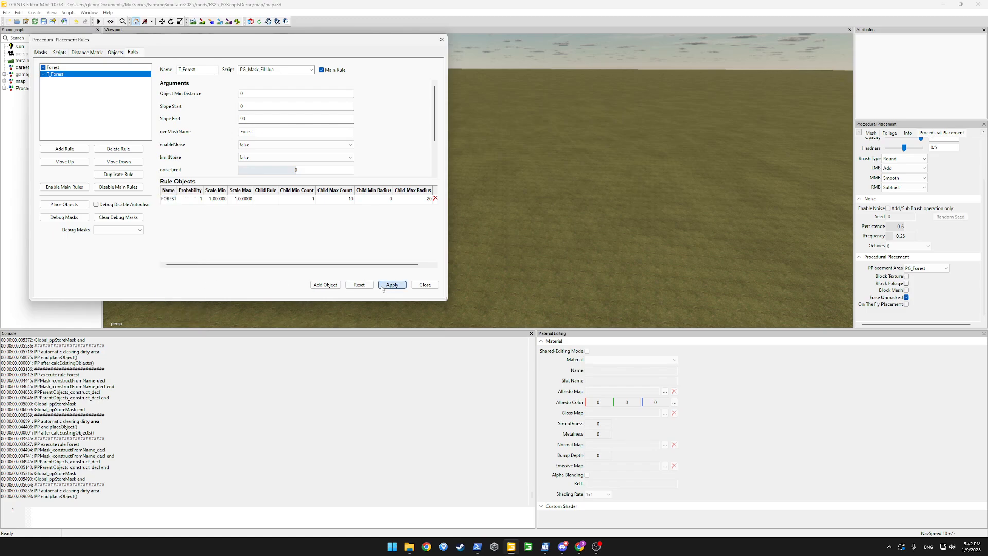
{"action": "left_click", "coordinate": [392, 285]}
{"action": "left_click", "coordinate": [59, 205]}
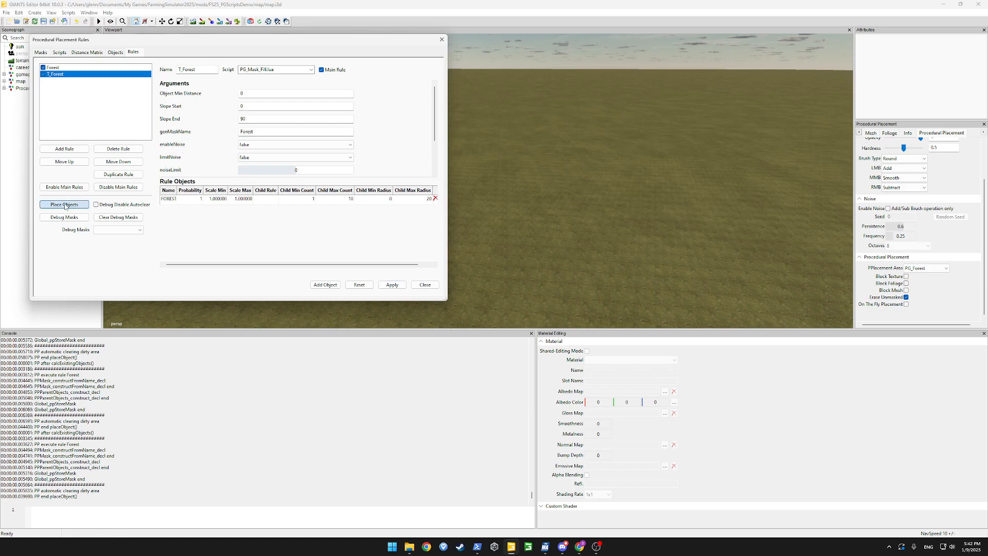
{"action": "left_click", "coordinate": [64, 205]}
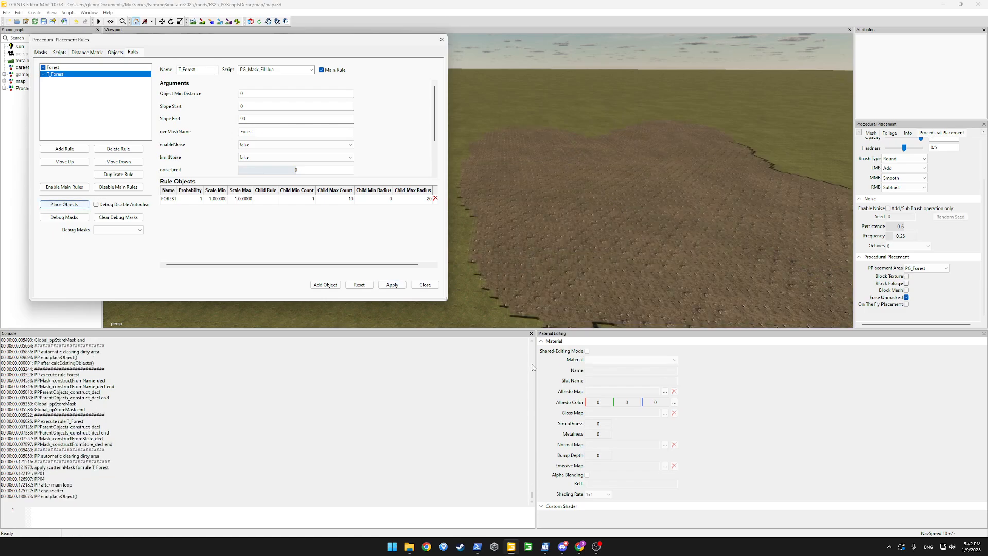
{"action": "left_click_drag", "start_coordinate": [591, 249], "coordinate": [746, 194], "text": "alt"}
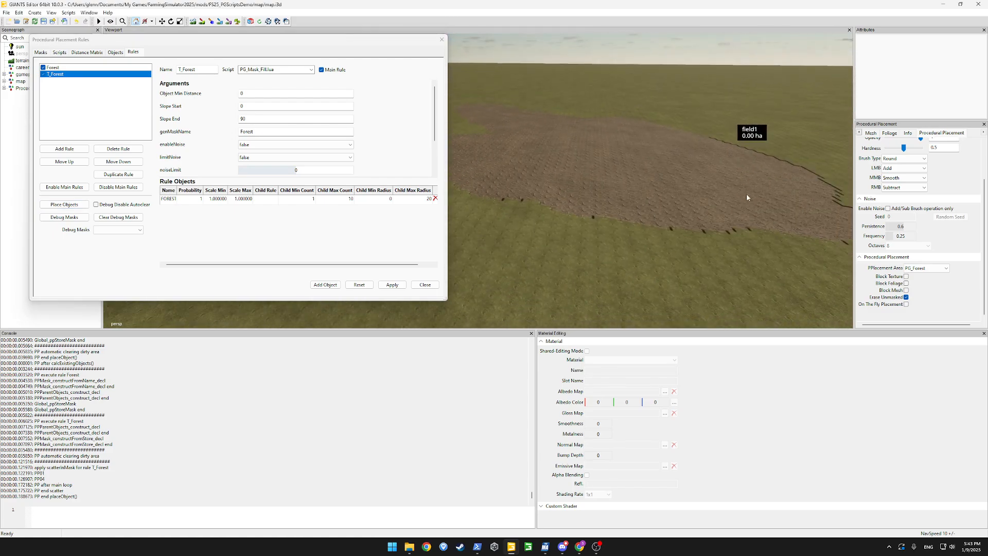
{"action": "left_click", "coordinate": [116, 53]}
Add an i3d reference loading data/maps/trees/beech/beech_stage05.i3d
{"action": "left_click_drag", "start_coordinate": [388, 228], "coordinate": [390, 271]}
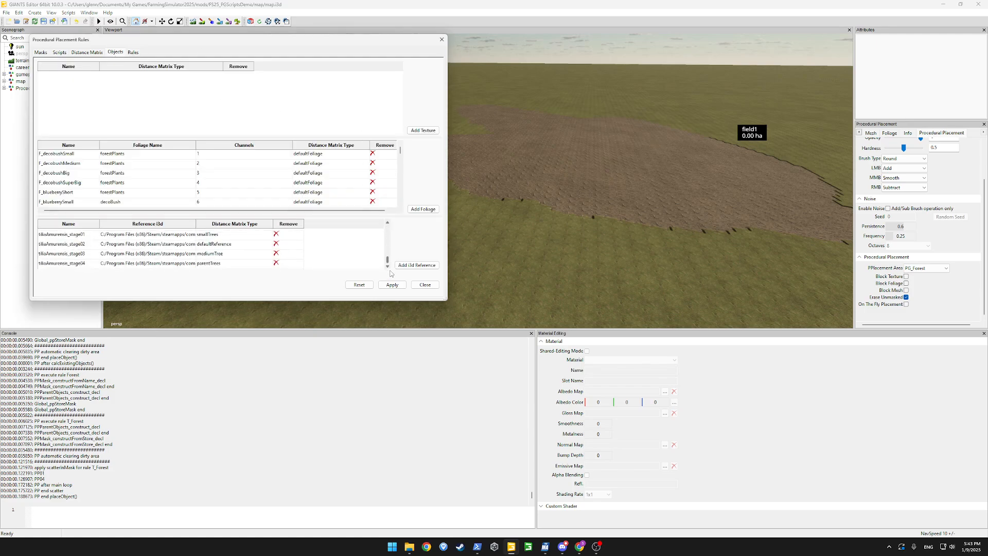
{"action": "left_click", "coordinate": [404, 263]}
{"action": "left_click_drag", "start_coordinate": [388, 258], "coordinate": [386, 270]}
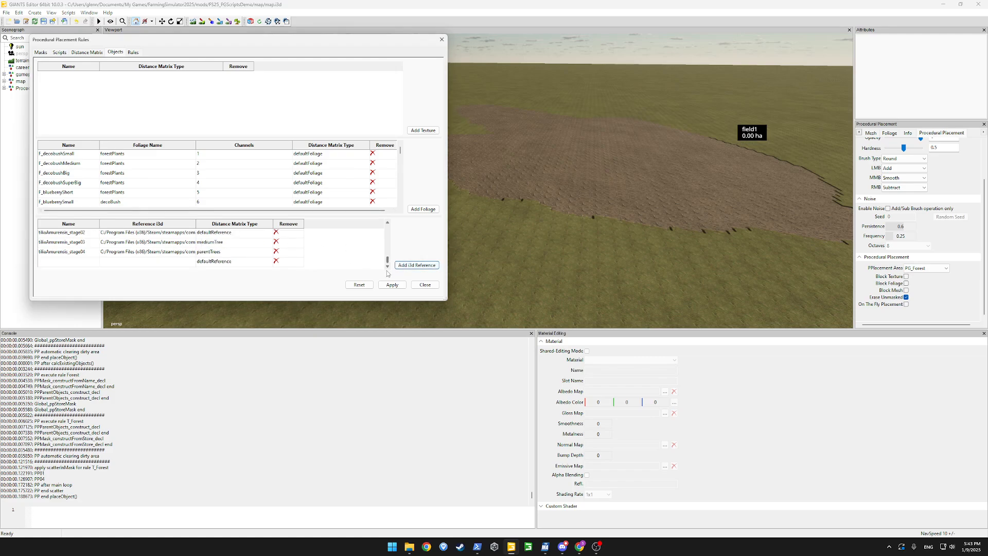
{"action": "double_click", "coordinate": [143, 262]}
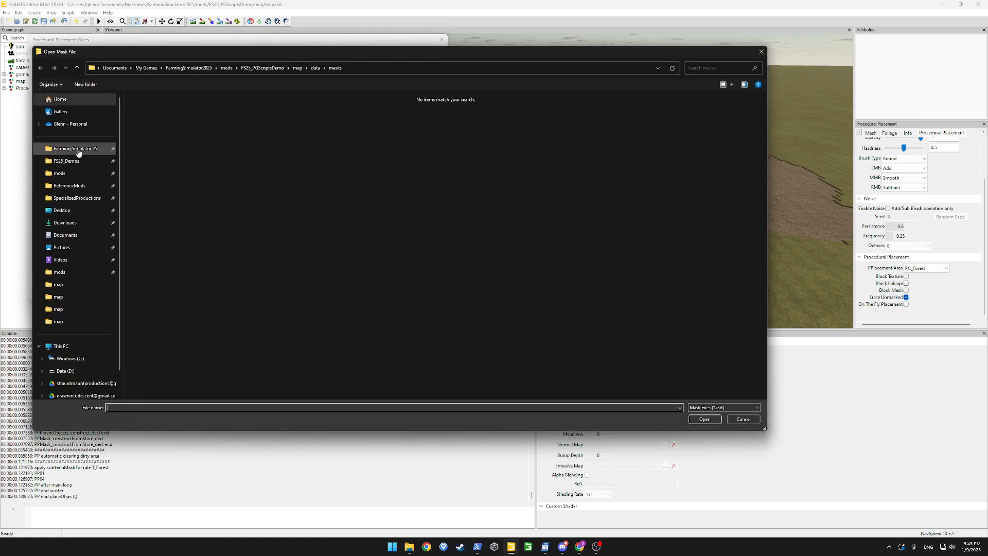
{"action": "left_click", "coordinate": [82, 149]}
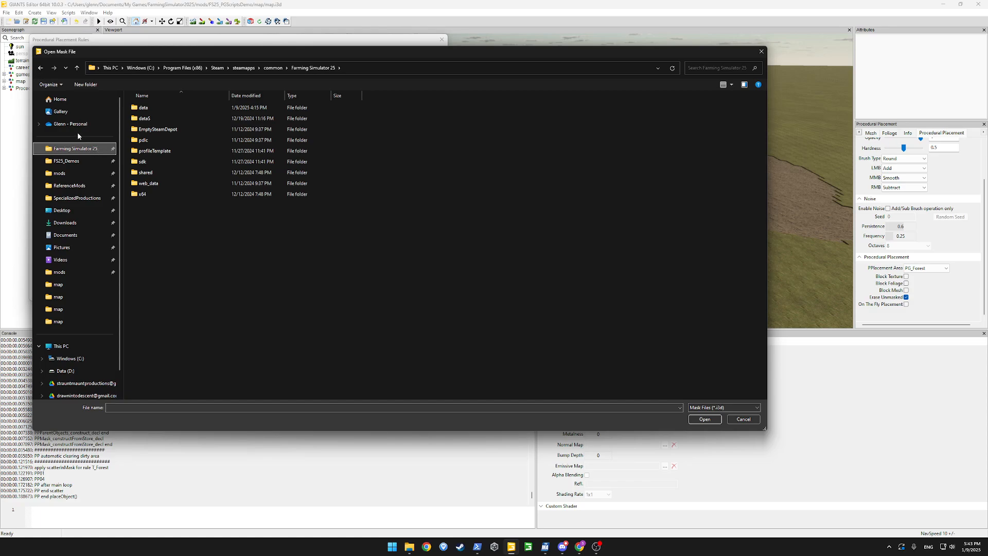
{"action": "left_click", "coordinate": [151, 109]}
{"action": "double_click", "coordinate": [151, 109]}
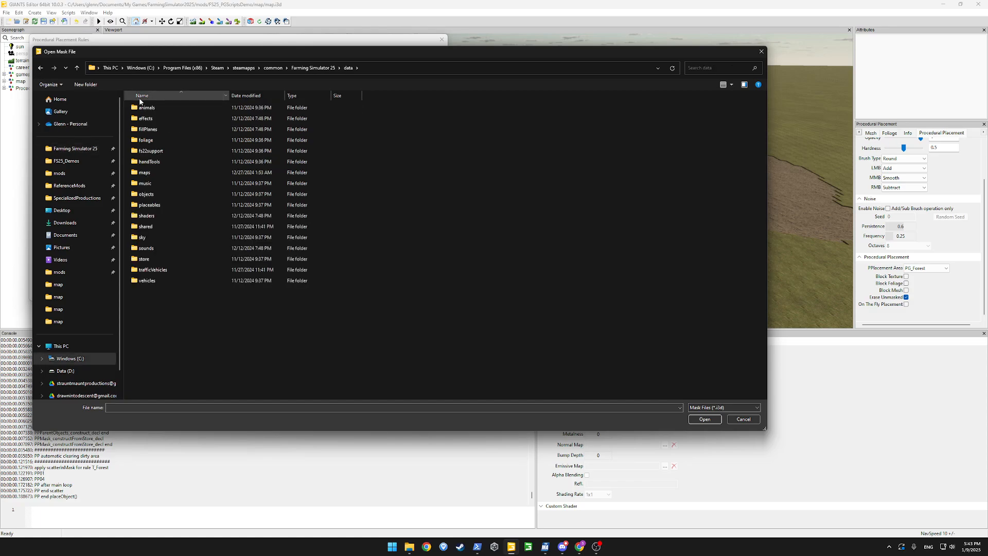
{"action": "double_click", "coordinate": [155, 174]}
{"action": "left_click", "coordinate": [144, 162]}
{"action": "double_click", "coordinate": [144, 162]}
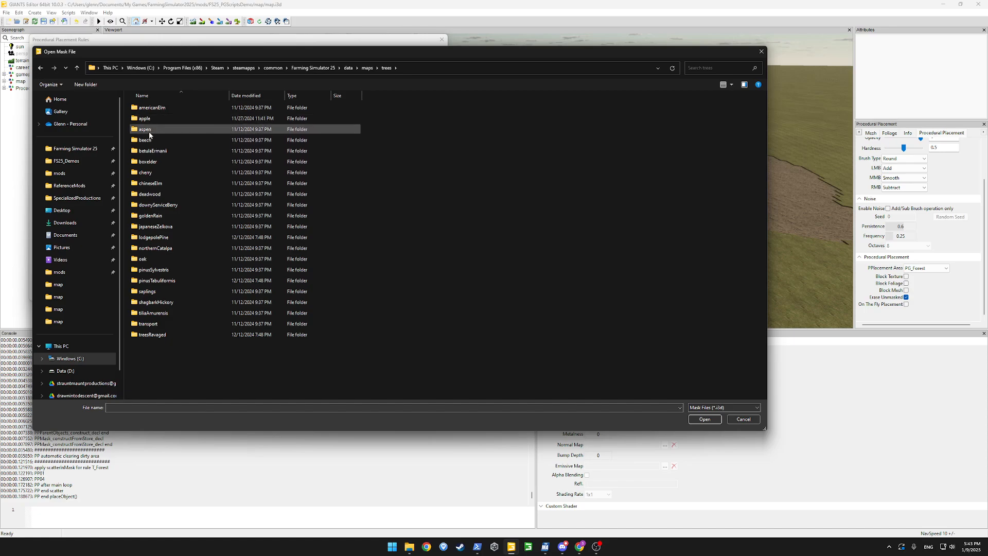
{"action": "left_click", "coordinate": [148, 142]}
{"action": "double_click", "coordinate": [147, 141]}
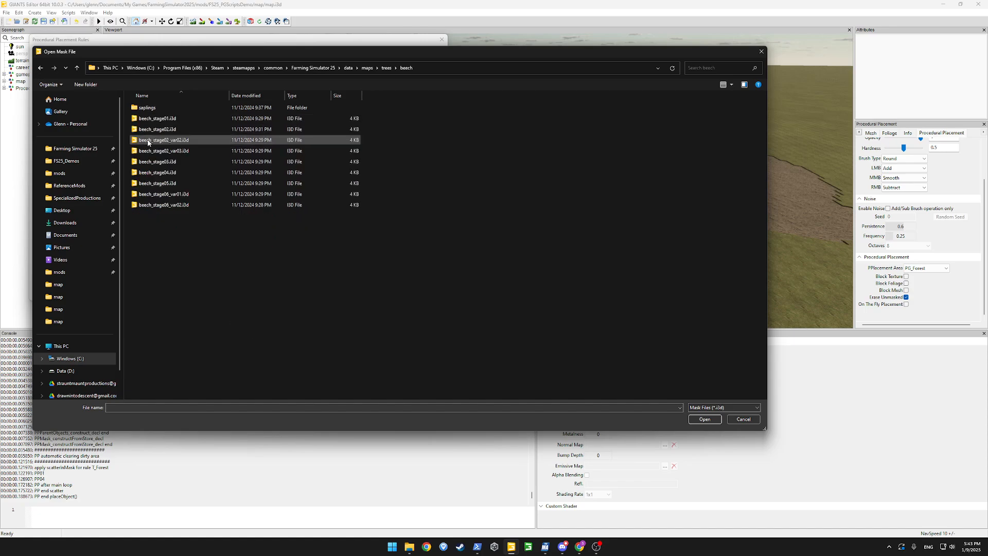
{"action": "double_click", "coordinate": [167, 184]}
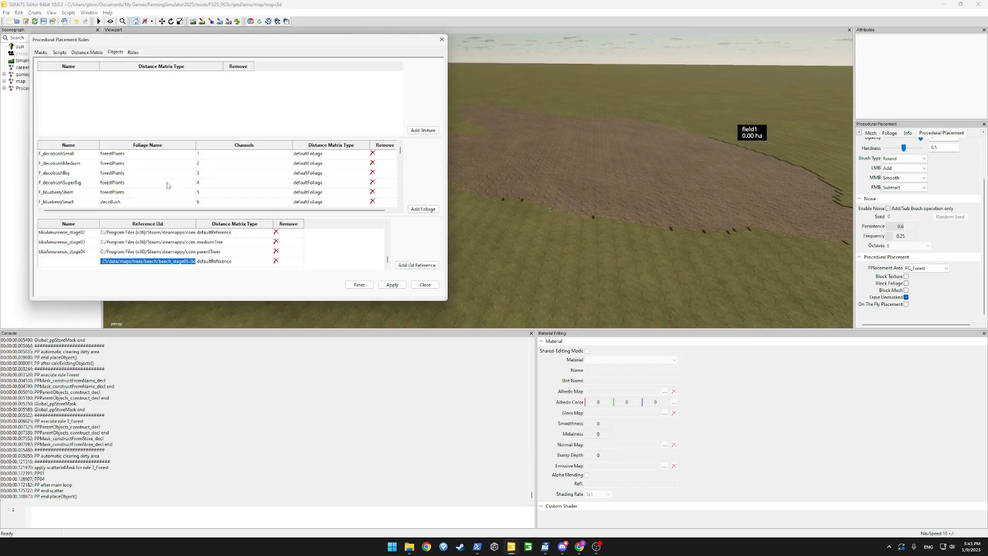
Name the beech reference TreeBeech and apply the object changes
{"action": "double_click", "coordinate": [53, 262]}
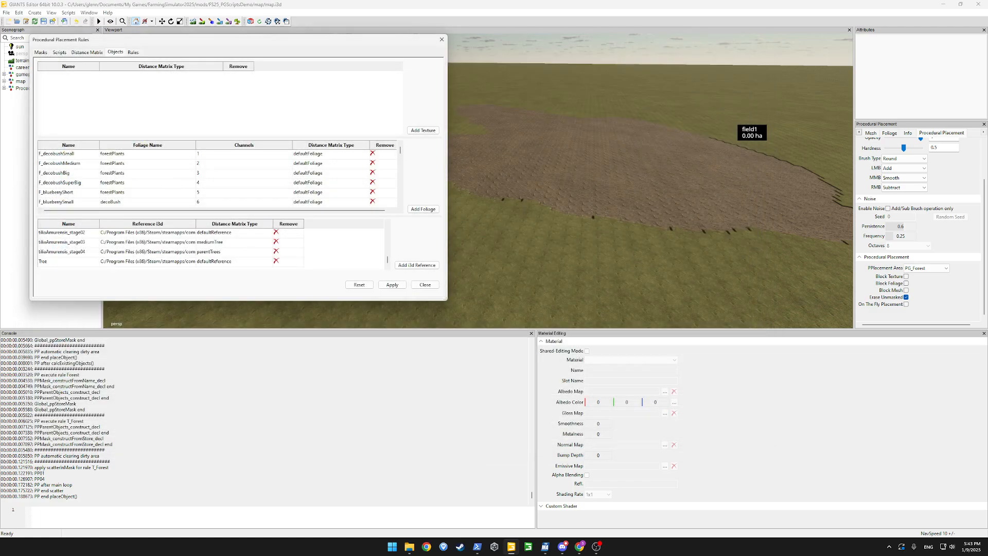
{"action": "type", "text": "TreeBeech"}
{"action": "key", "text": "Return"}
{"action": "double_click", "coordinate": [53, 263]}
{"action": "left_click", "coordinate": [392, 285]}
{"action": "left_click", "coordinate": [133, 52]}
{"action": "left_click", "coordinate": [64, 149]}
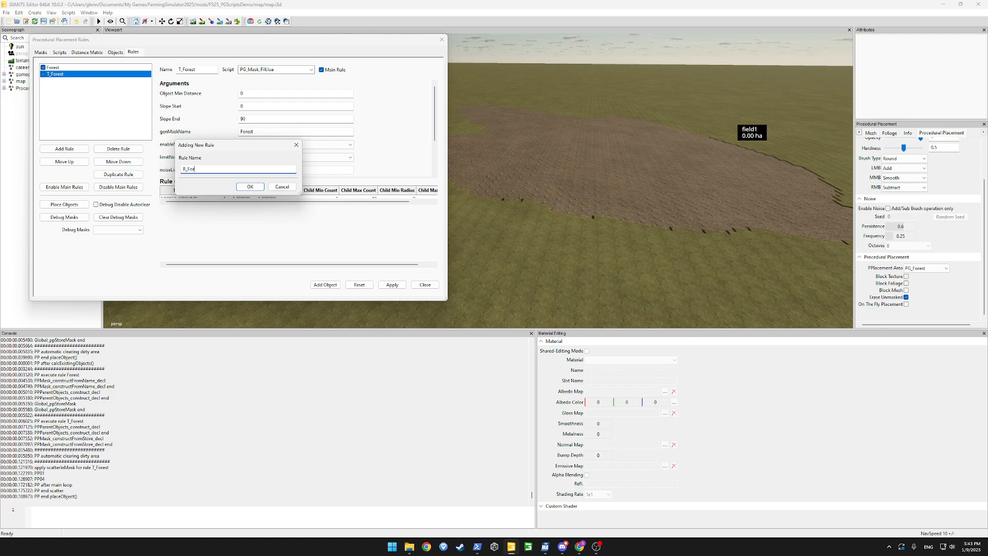
Name the new rule R_Forest, using PG_Mask_Fill.lua with genMaskName Forest
{"action": "type", "text": "R_Forest"}
{"action": "key", "text": "Return"}
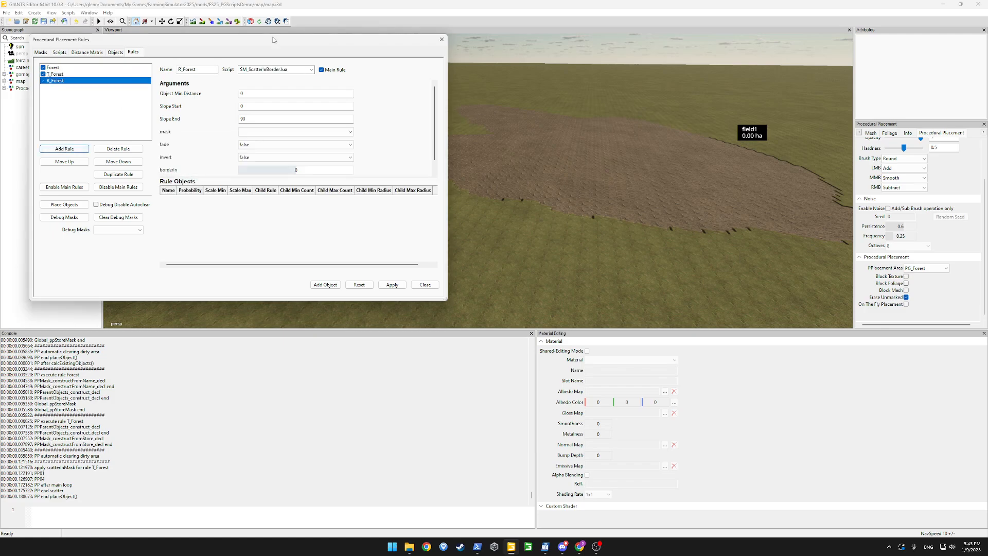
{"action": "left_click", "coordinate": [307, 67]}
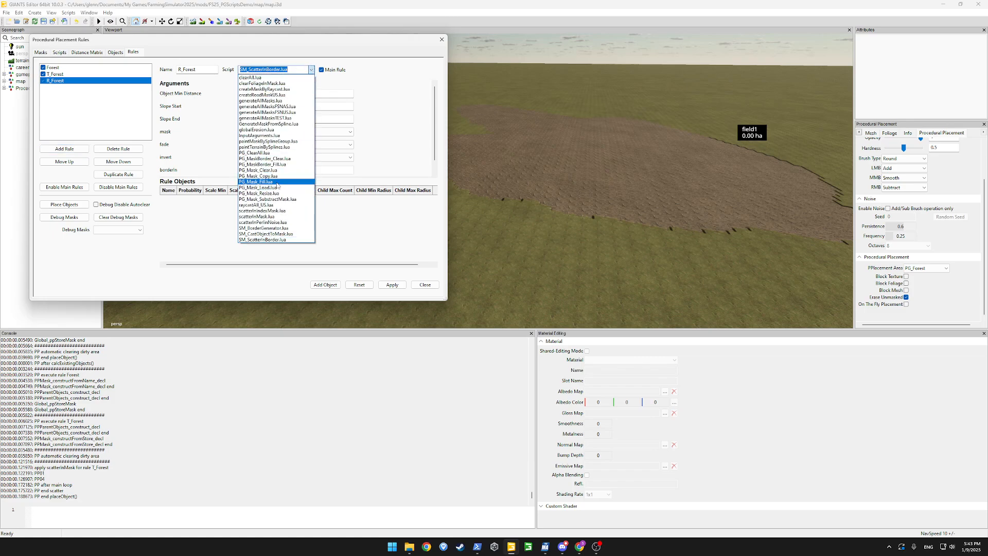
{"action": "left_click", "coordinate": [303, 186]}
{"action": "left_click", "coordinate": [278, 131]}
{"action": "type", "text": "Forest"}
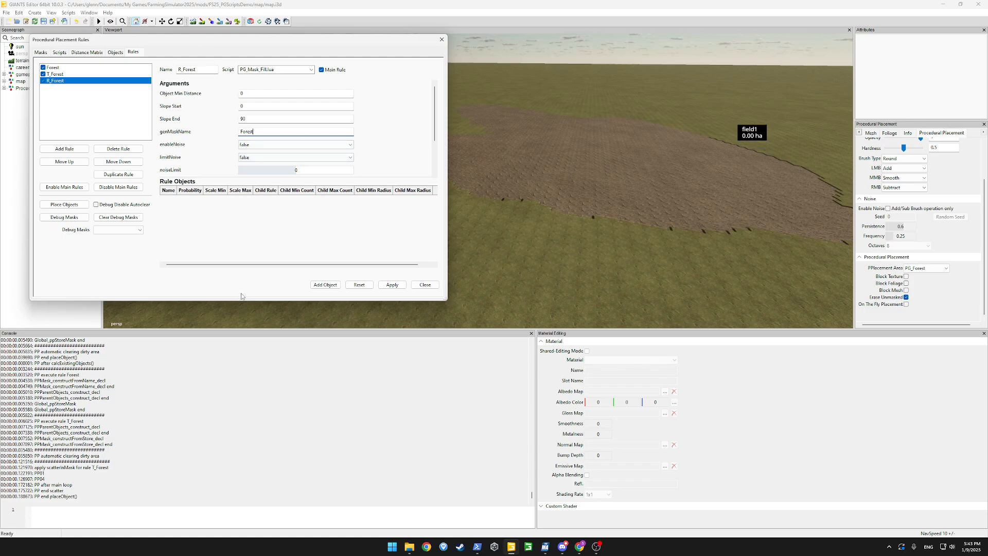
Set TreeBeech as the R_Forest object so beech trees fill the forest ground
{"action": "left_click", "coordinate": [324, 284]}
{"action": "double_click", "coordinate": [218, 199]}
{"action": "left_click", "coordinate": [230, 200]}
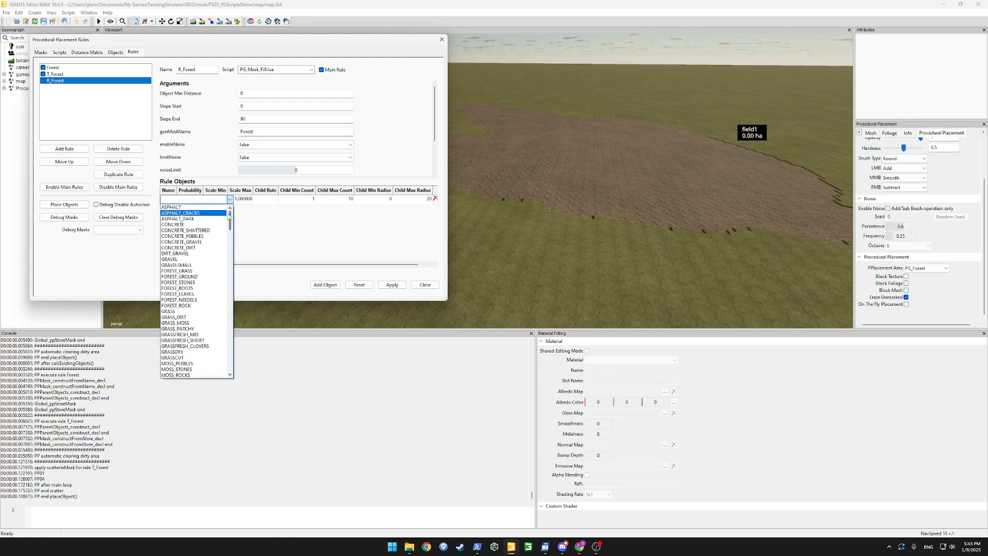
{"action": "left_click_drag", "start_coordinate": [230, 216], "coordinate": [241, 366]}
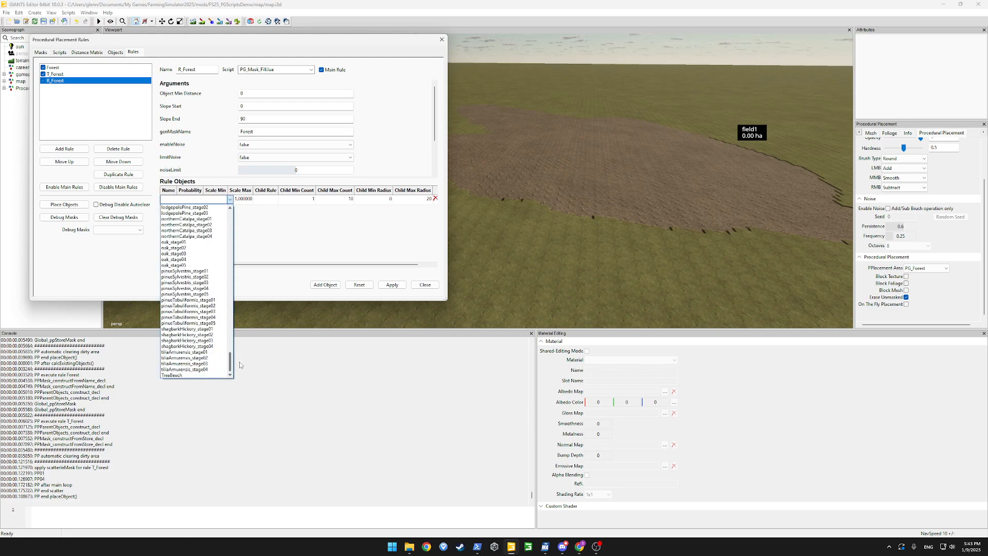
{"action": "left_click", "coordinate": [215, 377]}
{"action": "left_click", "coordinate": [393, 285]}
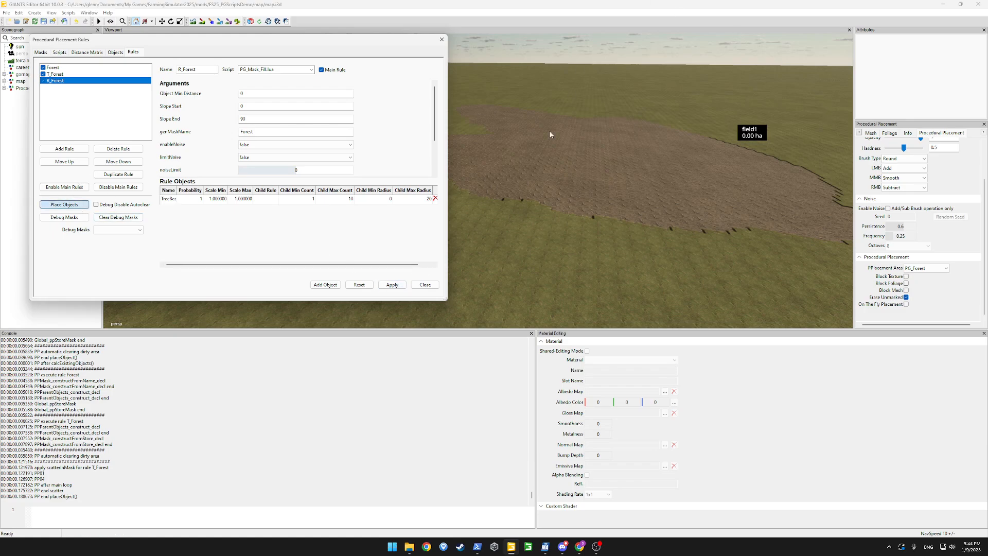
{"action": "left_click_drag", "start_coordinate": [556, 148], "coordinate": [592, 85], "text": "alt"}
{"action": "scroll", "coordinate": [690, 192], "scroll_direction": "down", "scroll_amount": 5}
{"action": "scroll", "coordinate": [765, 196], "scroll_direction": "up", "scroll_amount": 5}
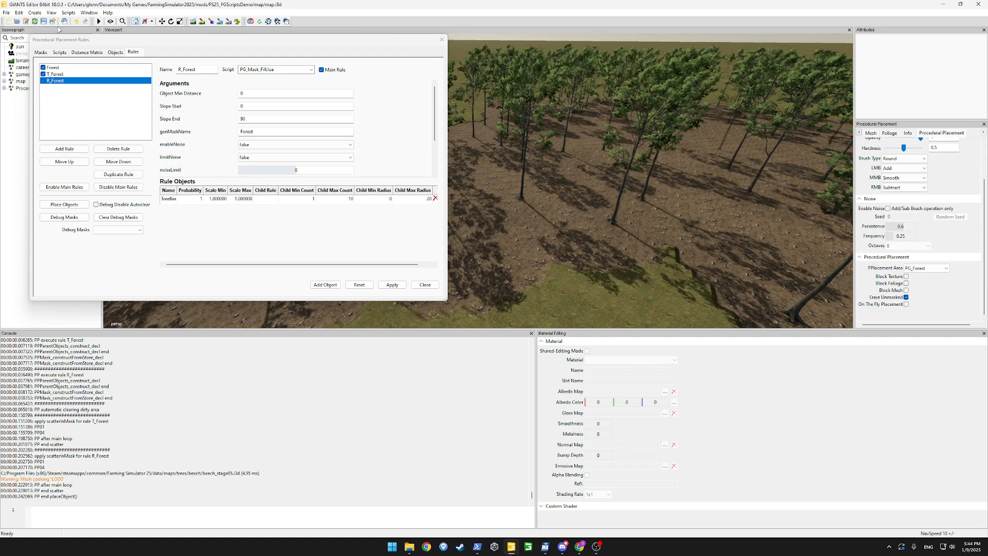
{"action": "left_click", "coordinate": [116, 53]}
{"action": "left_click", "coordinate": [423, 209]}
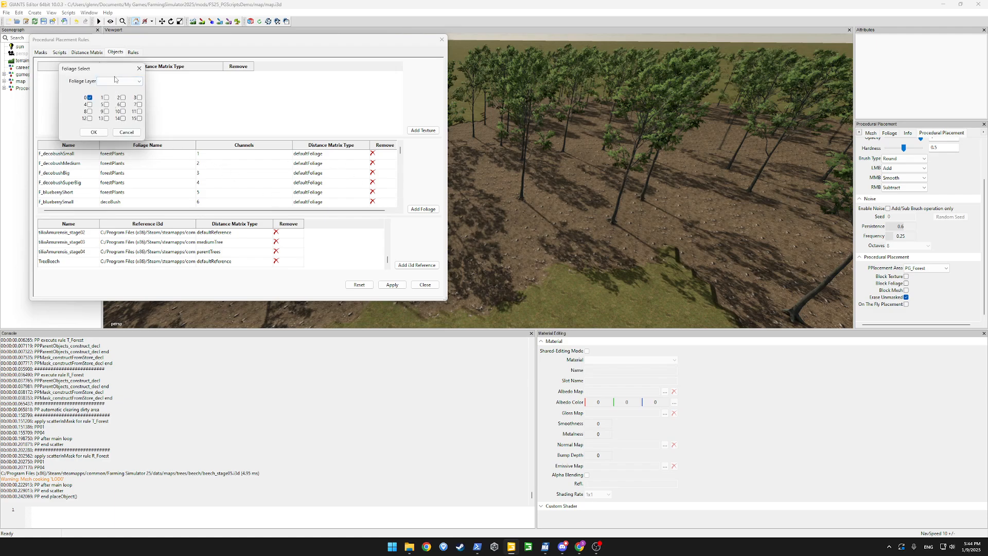
Select foliage layer decoBush with layer state Blueberry Medium and confirm the foliage selection
{"action": "left_click", "coordinate": [115, 80]}
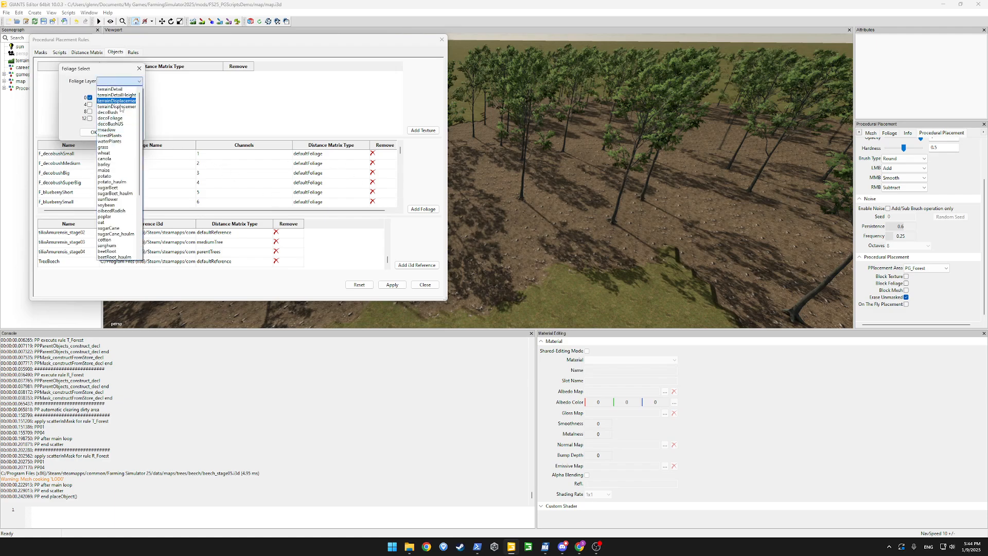
{"action": "left_click", "coordinate": [109, 117]}
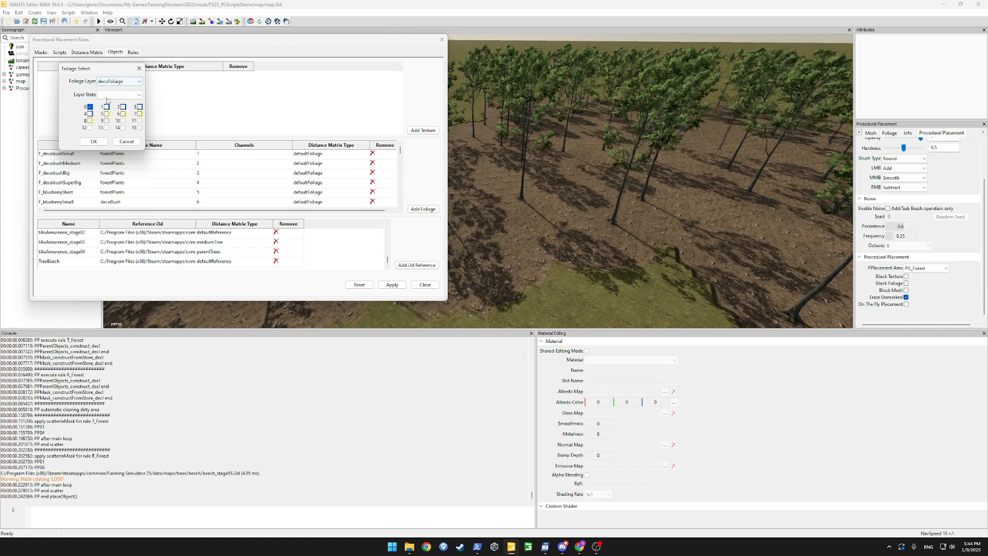
{"action": "left_click", "coordinate": [110, 95]}
{"action": "left_click", "coordinate": [114, 95]}
{"action": "left_click", "coordinate": [115, 82]}
{"action": "left_click", "coordinate": [111, 117]}
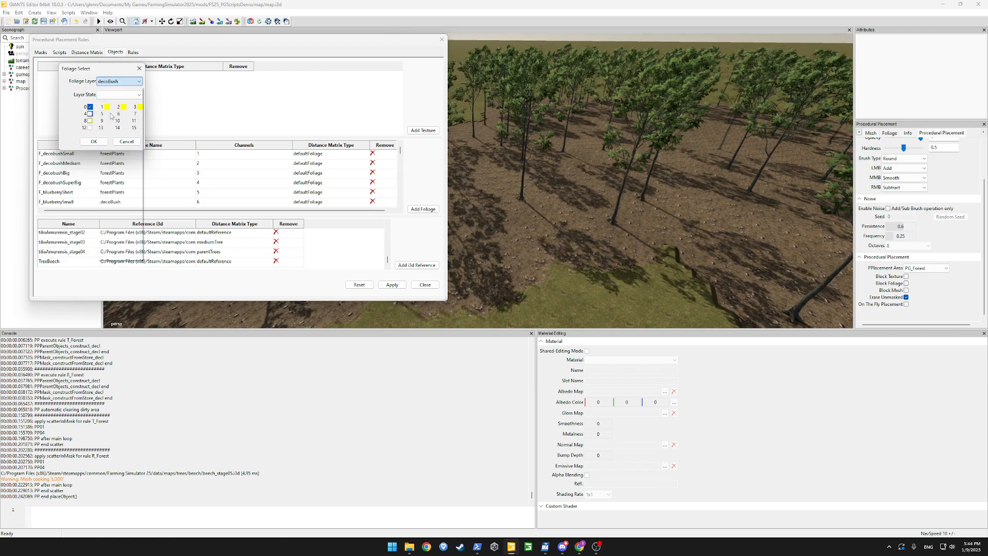
{"action": "left_click", "coordinate": [118, 94]}
{"action": "left_click", "coordinate": [119, 146]}
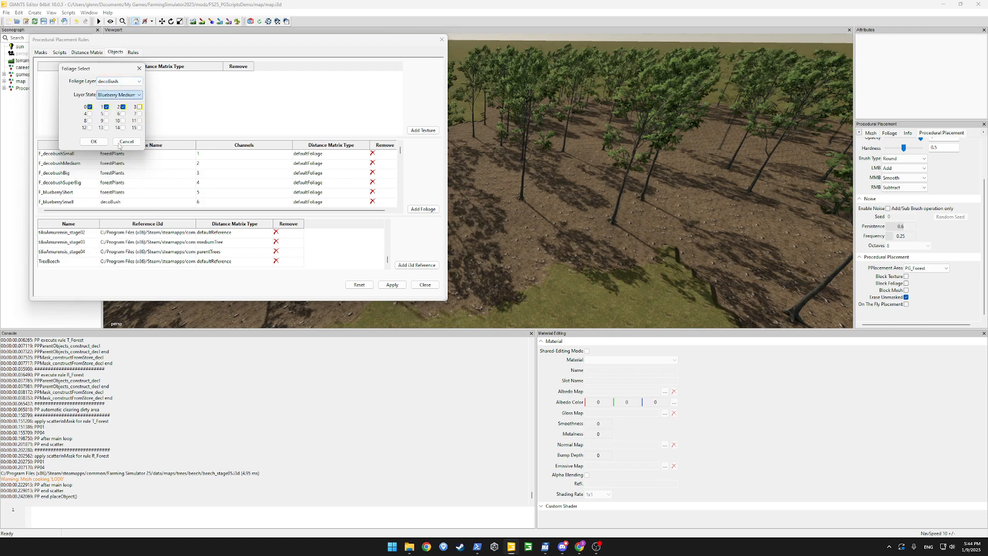
{"action": "left_click", "coordinate": [94, 142]}
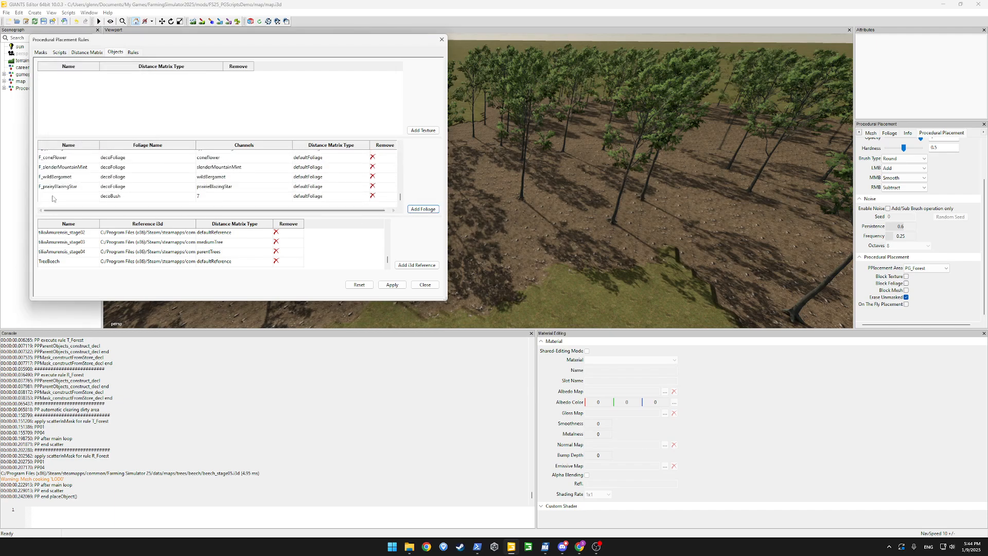
Name the new foliage object FoliageBlueberry, apply it, and return to the rules list
{"action": "double_click", "coordinate": [53, 198]}
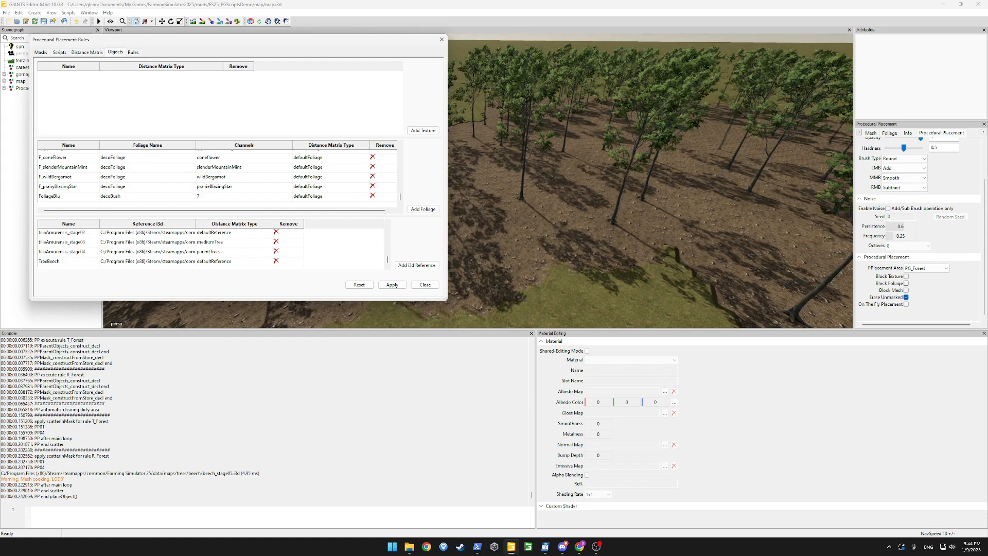
{"action": "key", "text": "Return"}
{"action": "left_click", "coordinate": [389, 286]}
{"action": "left_click", "coordinate": [133, 52]}
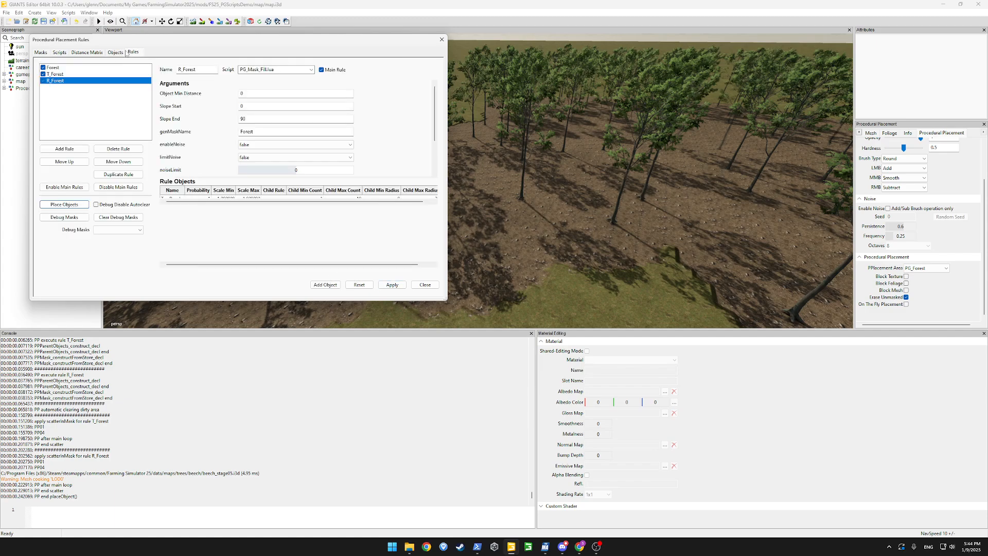
Add an F_Forest rule using PG_Mask_Fill.lua with genMaskName set to Forest
{"action": "left_click", "coordinate": [62, 149]}
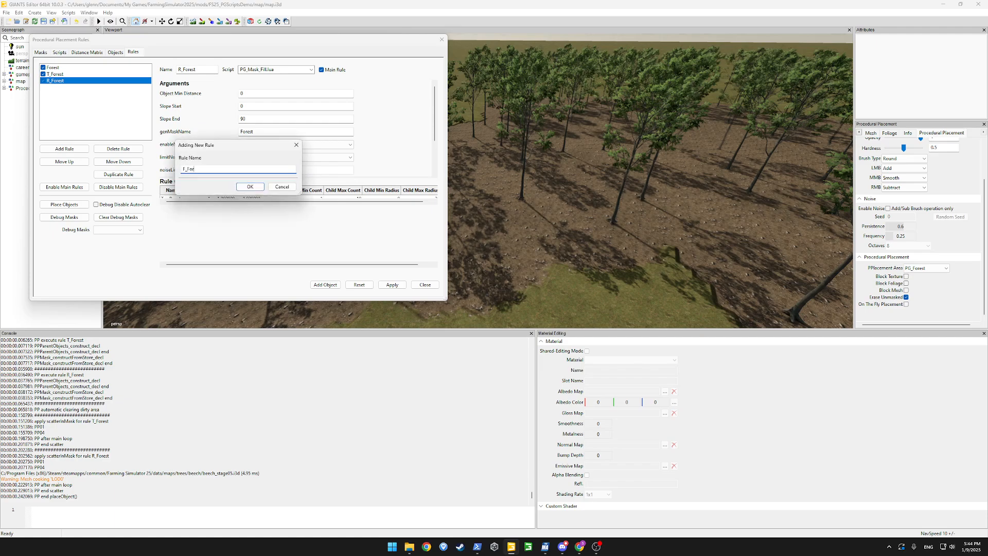
{"action": "key", "text": "Return"}
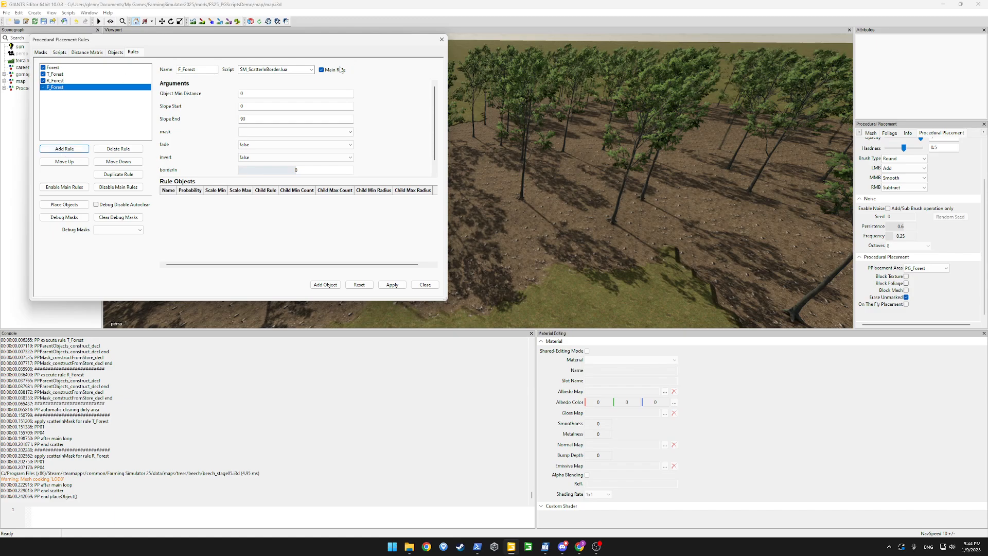
{"action": "left_click", "coordinate": [312, 71]}
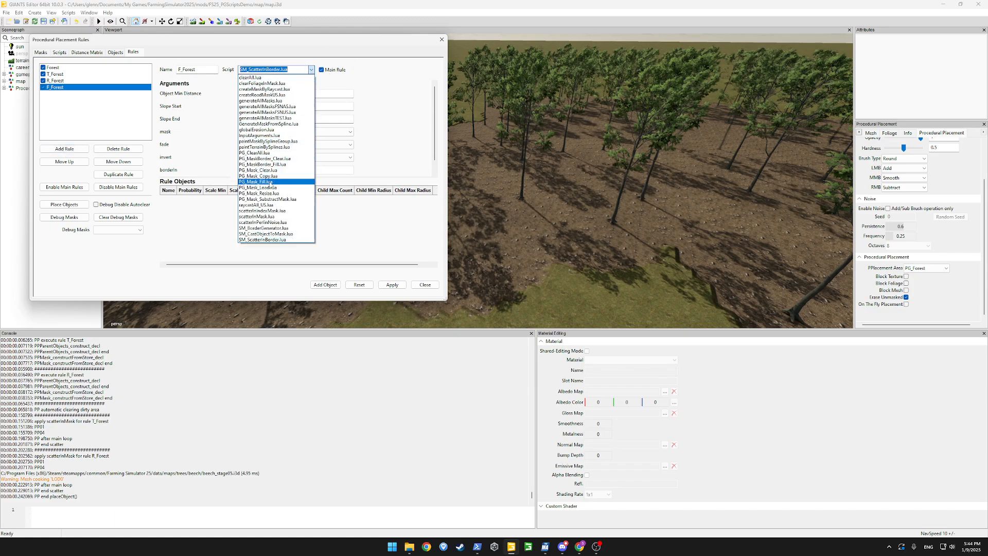
{"action": "left_click", "coordinate": [270, 180]}
{"action": "left_click", "coordinate": [254, 131]}
{"action": "type", "text": "F"}
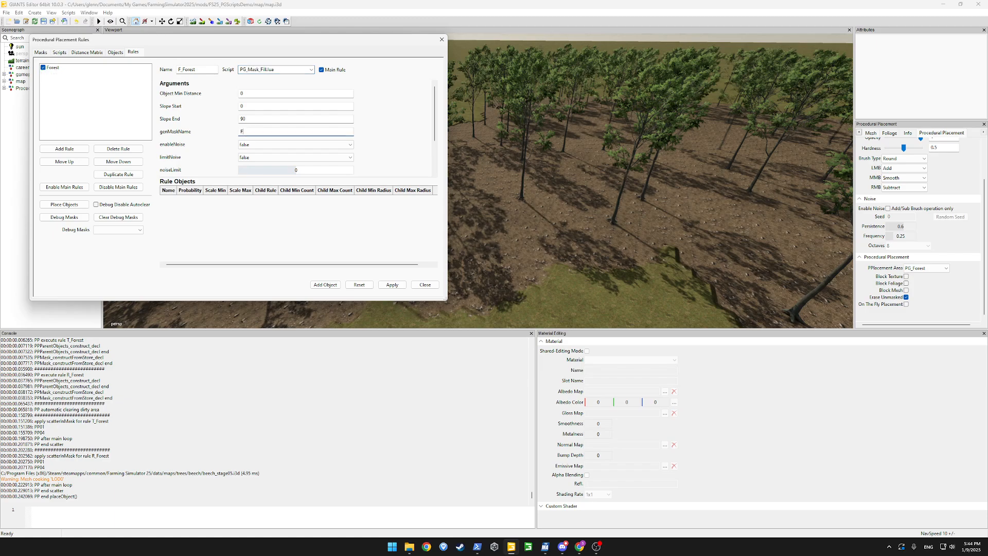
{"action": "type", "text": "orest"}
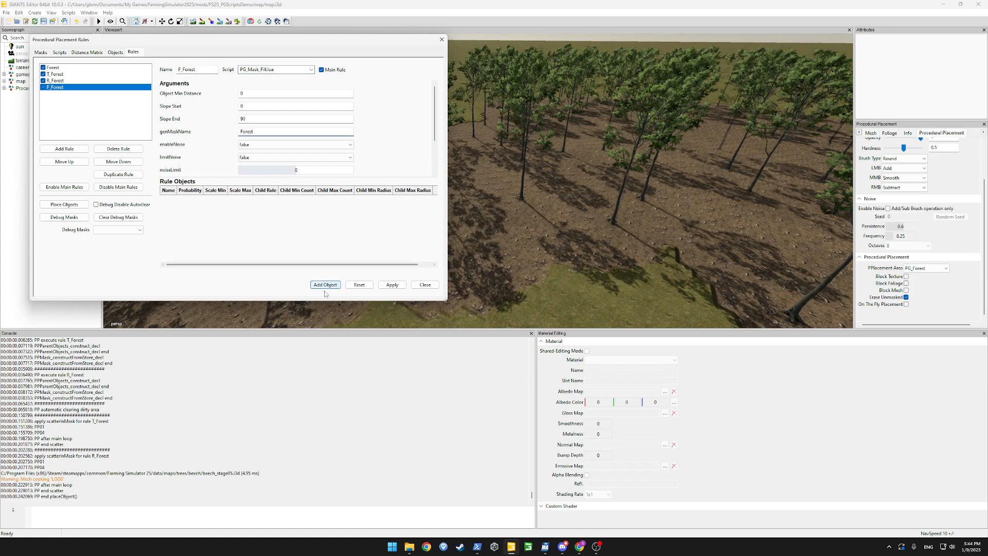
Give F_Forest the Foliage object, apply, and regenerate the placed objects
{"action": "left_click", "coordinate": [325, 285]}
{"action": "double_click", "coordinate": [170, 200]}
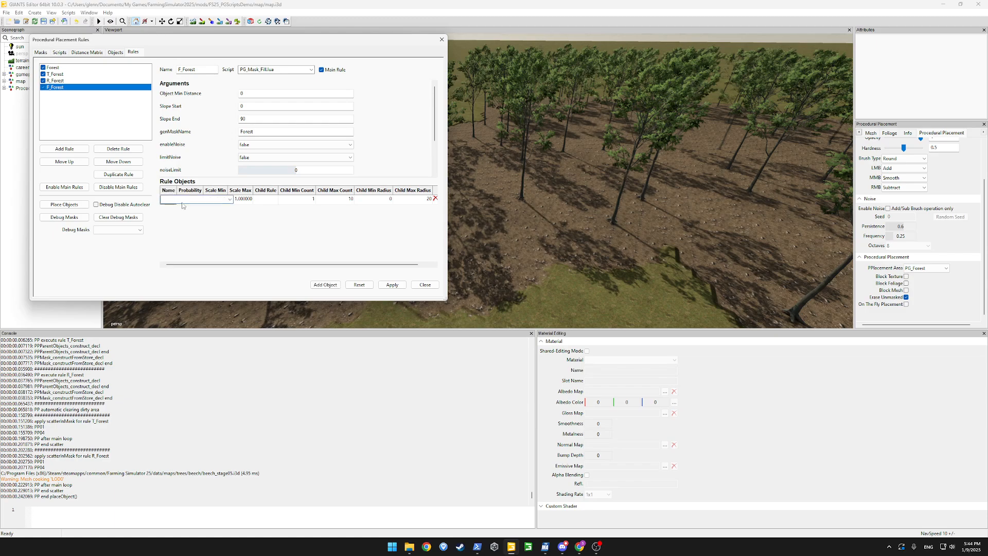
{"action": "left_click", "coordinate": [229, 199]}
{"action": "left_click_drag", "start_coordinate": [230, 282], "coordinate": [239, 360]}
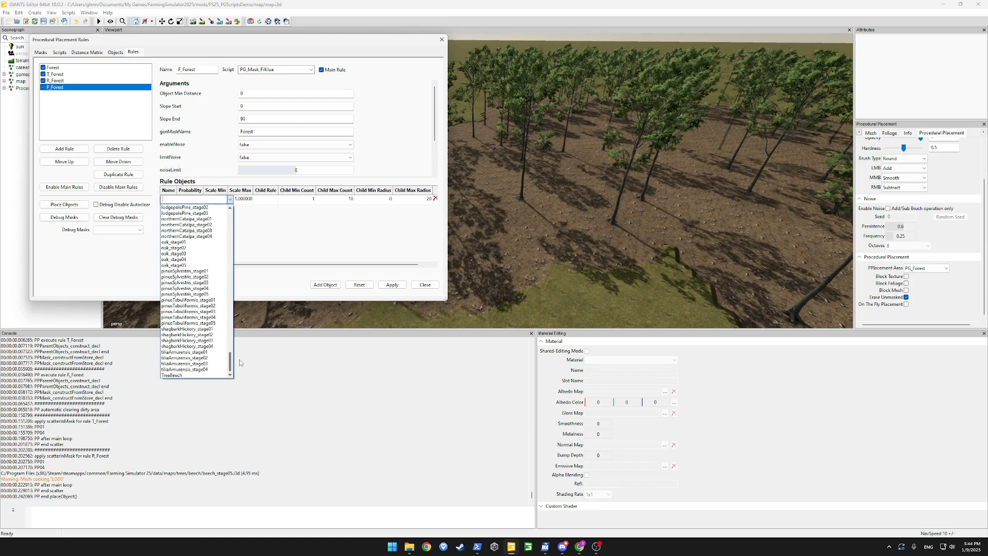
{"action": "type", "text": "FoliageBlueberry"}
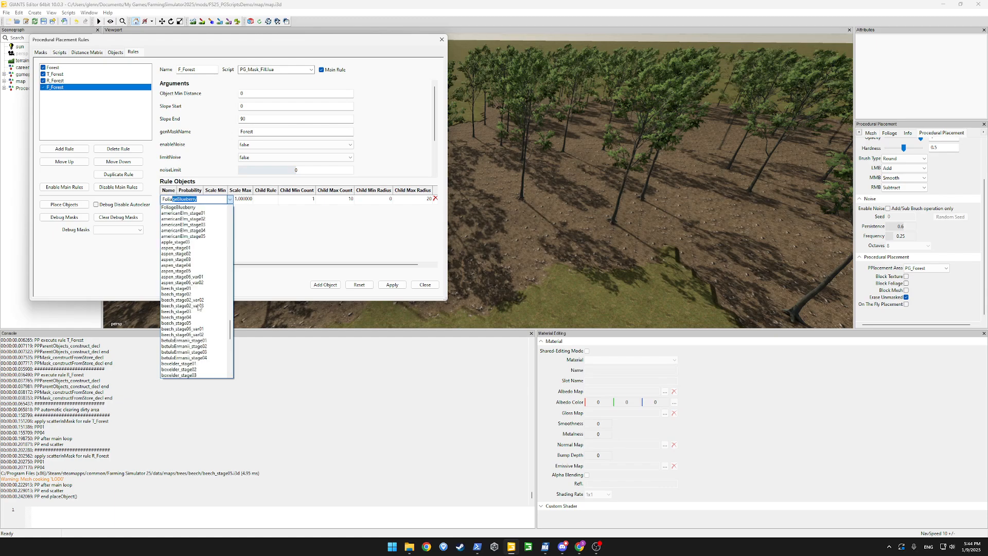
{"action": "key", "text": "Return"}
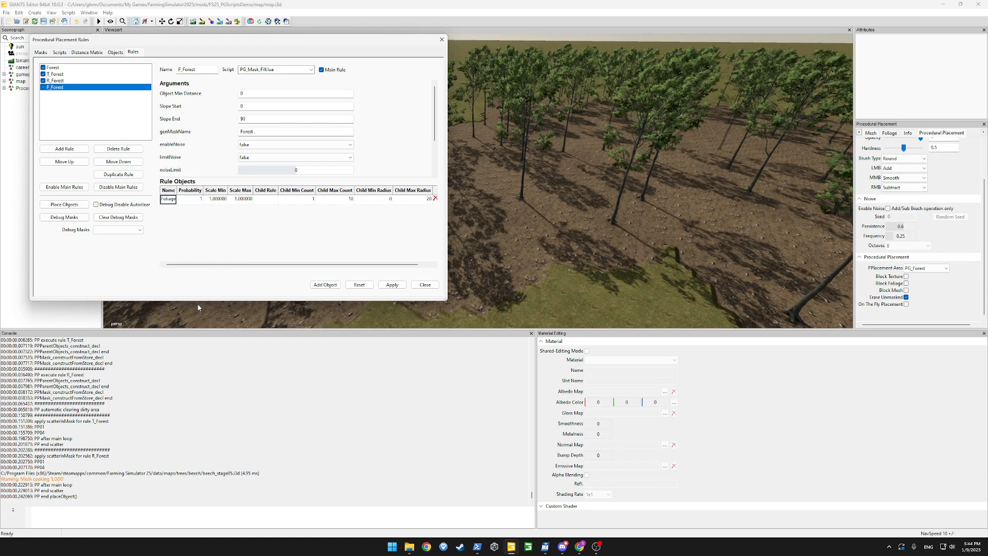
{"action": "left_click", "coordinate": [397, 286]}
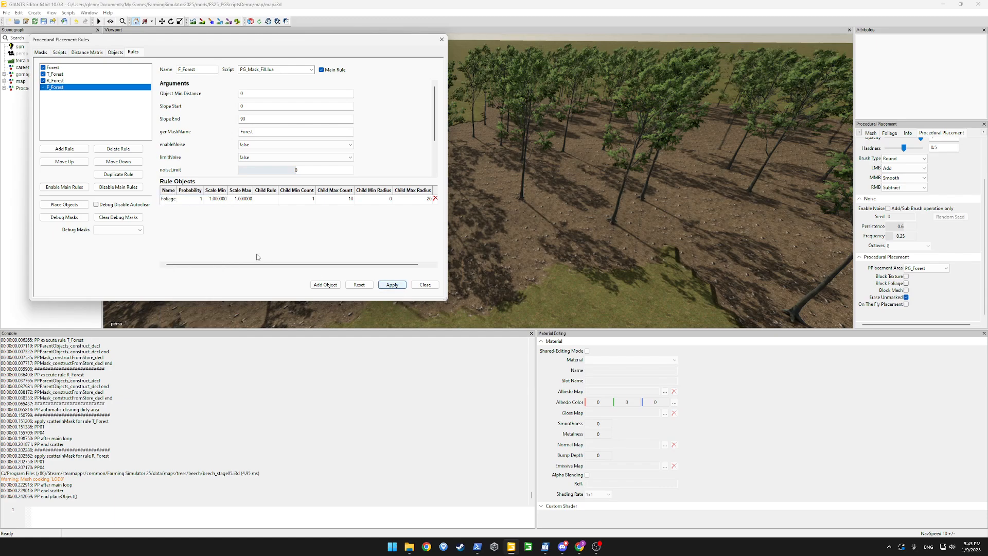
{"action": "left_click", "coordinate": [67, 205]}
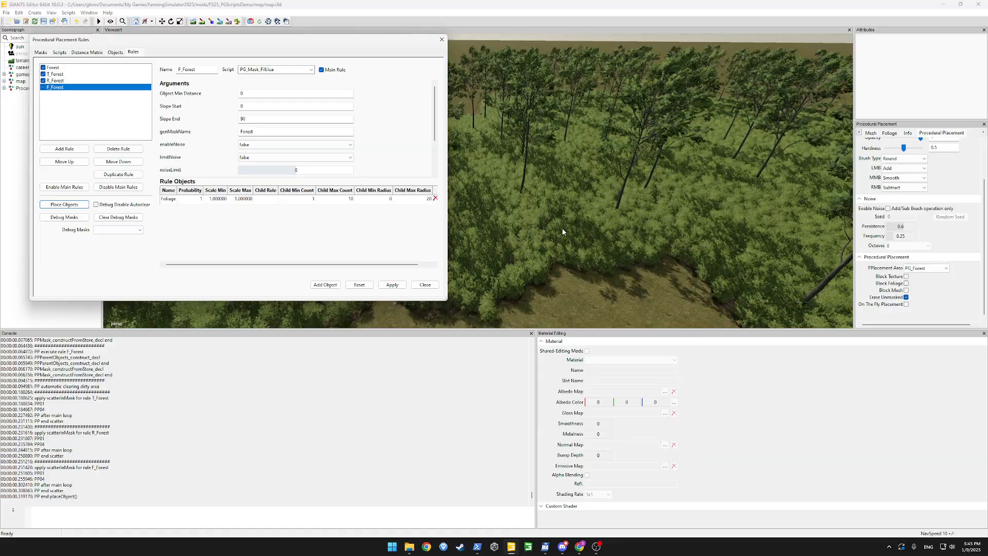
{"action": "scroll", "coordinate": [562, 232], "scroll_direction": "down", "scroll_amount": 5}
{"action": "left_click_drag", "start_coordinate": [563, 232], "coordinate": [726, 198], "text": "alt"}
{"action": "scroll", "coordinate": [663, 182], "scroll_direction": "up", "scroll_amount": 5}
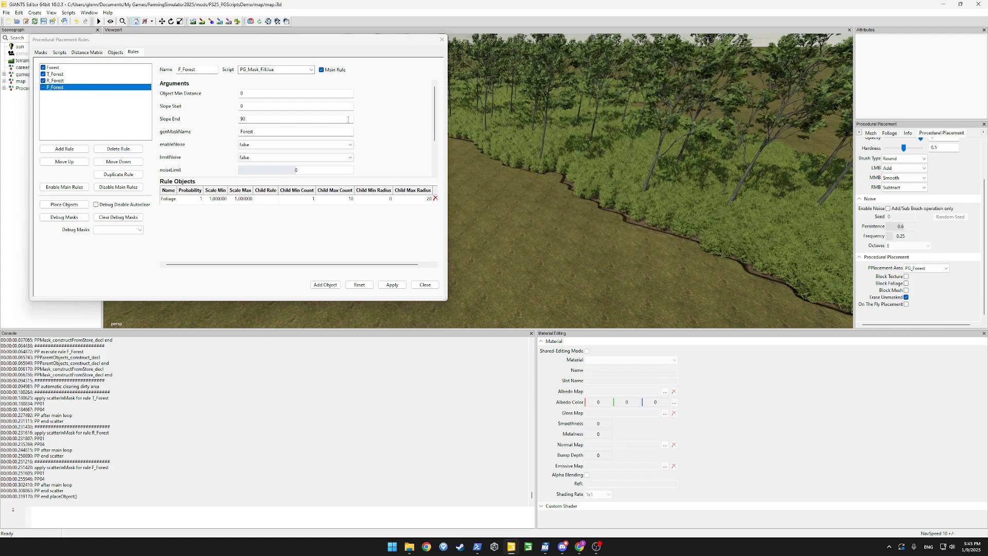
Set enableNoise to true on F_Forest, apply, and regenerate the forest
{"action": "left_click", "coordinate": [245, 146]}
{"action": "left_click", "coordinate": [298, 152]}
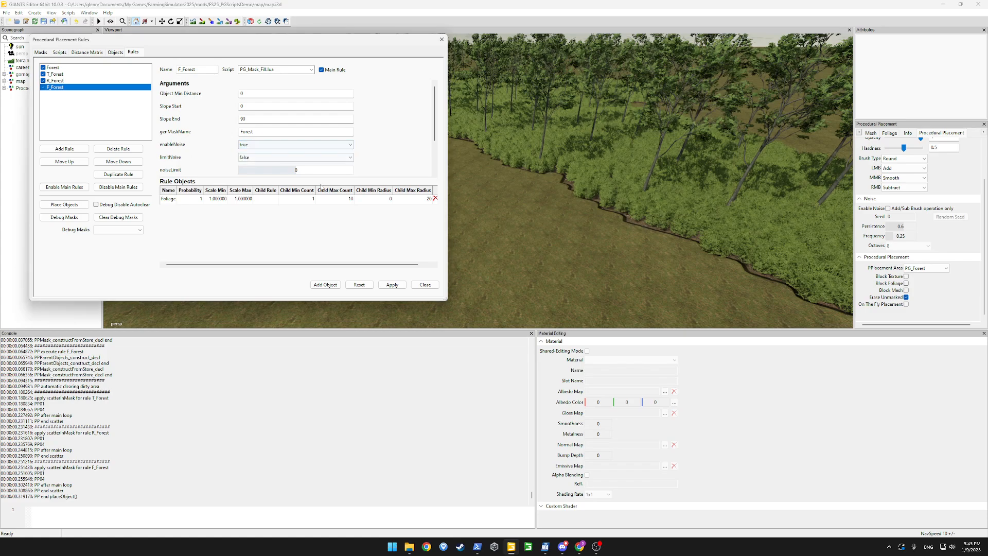
{"action": "left_click", "coordinate": [391, 284]}
{"action": "left_click", "coordinate": [64, 205]}
{"action": "left_click_drag", "start_coordinate": [533, 197], "coordinate": [606, 232], "text": "alt"}
{"action": "scroll", "coordinate": [545, 177], "scroll_direction": "up", "scroll_amount": 5}
{"action": "scroll", "coordinate": [591, 270], "scroll_direction": "down", "scroll_amount": 7}
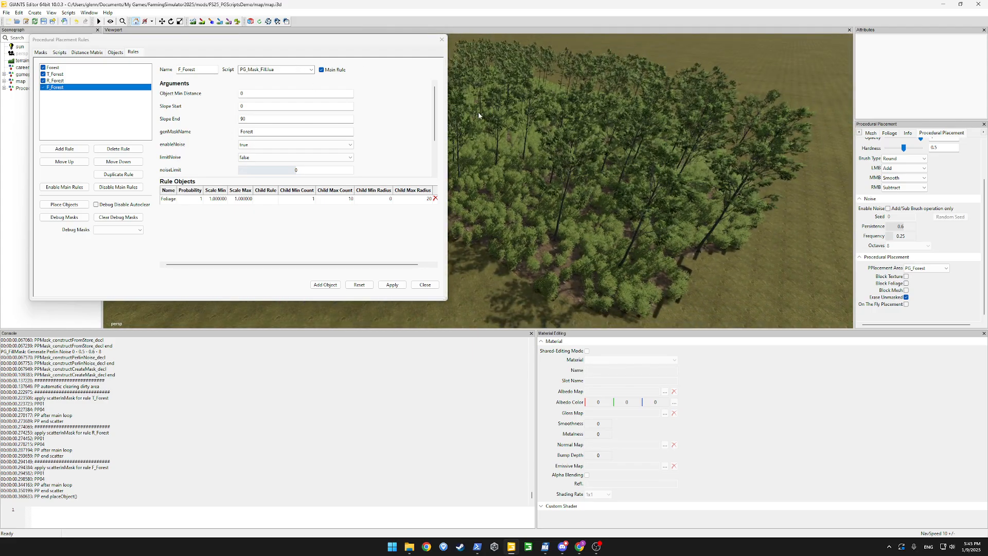
{"action": "scroll", "coordinate": [437, 120], "scroll_direction": "down", "scroll_amount": 3}
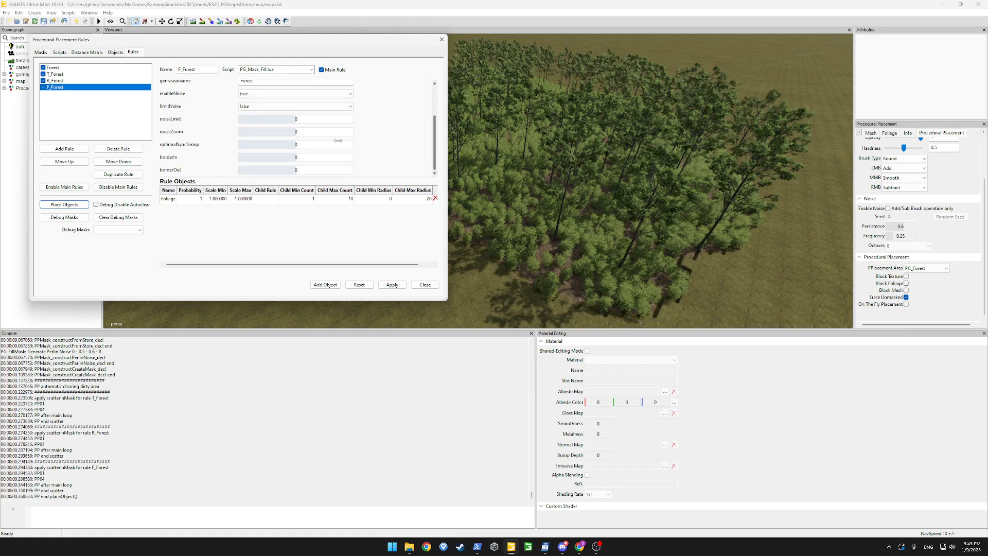
Turn limitNoise on with a noiseLimit of 1 and regenerate the placement
{"action": "left_click", "coordinate": [244, 107]}
{"action": "left_click", "coordinate": [244, 111]}
{"action": "left_click", "coordinate": [296, 118]}
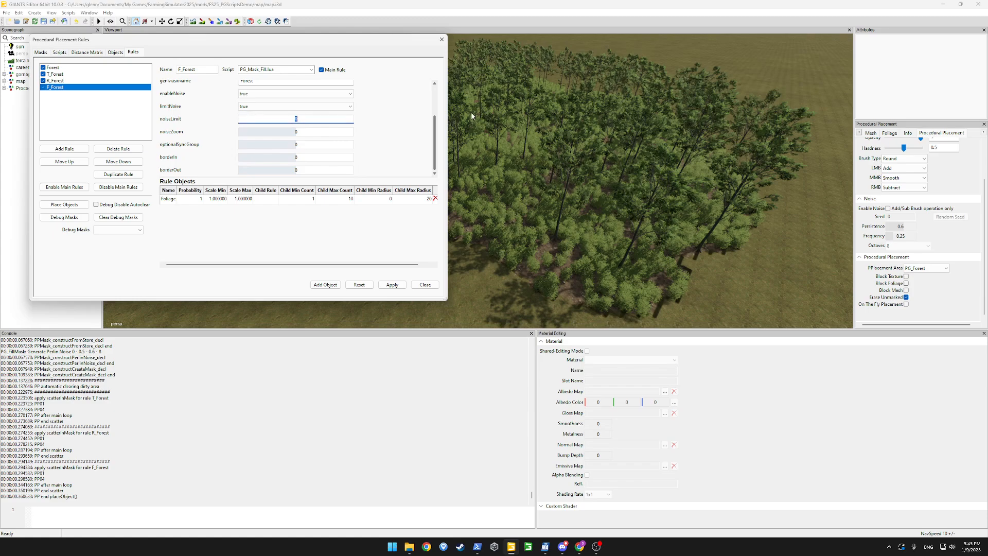
{"action": "key", "text": "Return"}
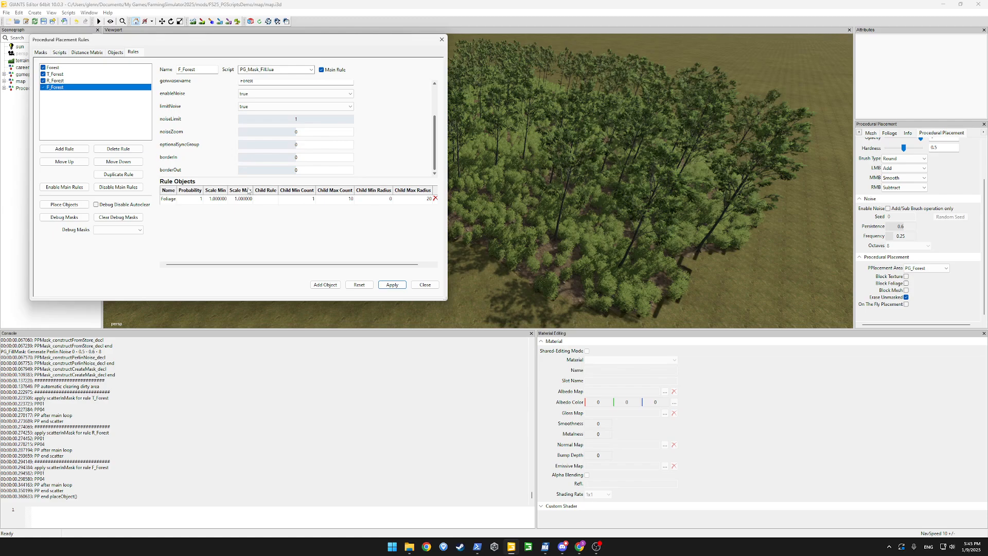
{"action": "left_click", "coordinate": [64, 204]}
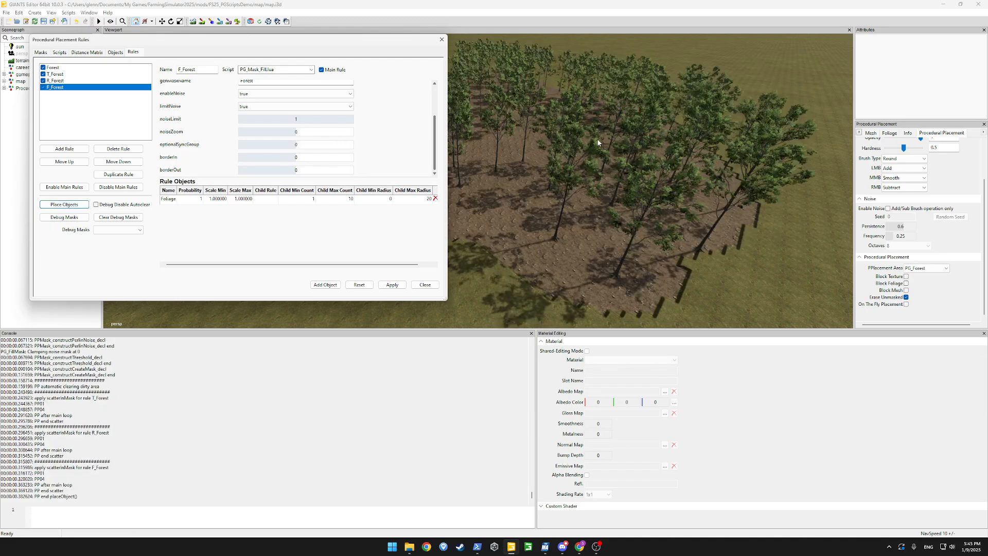
{"action": "left_click_drag", "start_coordinate": [598, 142], "coordinate": [622, 133], "text": "alt"}
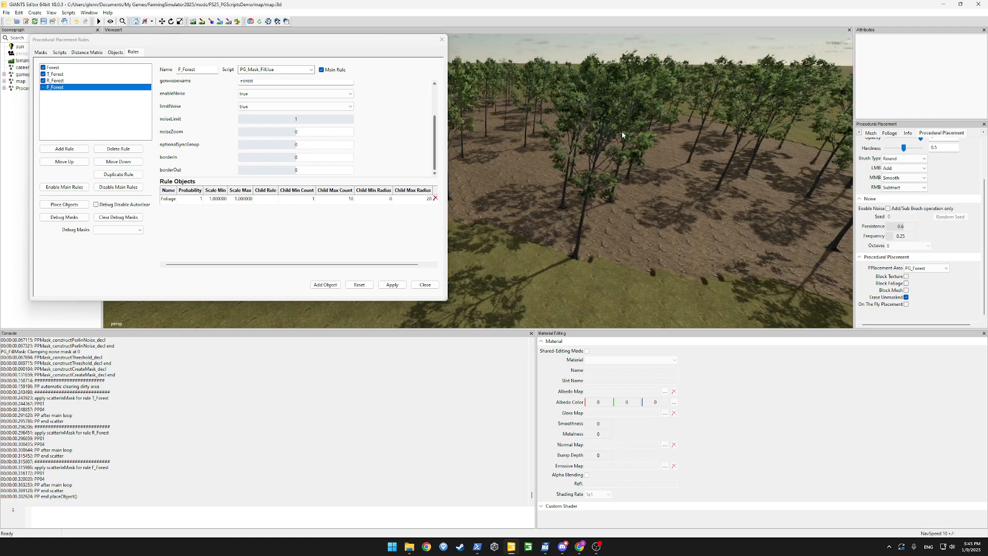
{"action": "scroll", "coordinate": [622, 132], "scroll_direction": "up", "scroll_amount": 3}
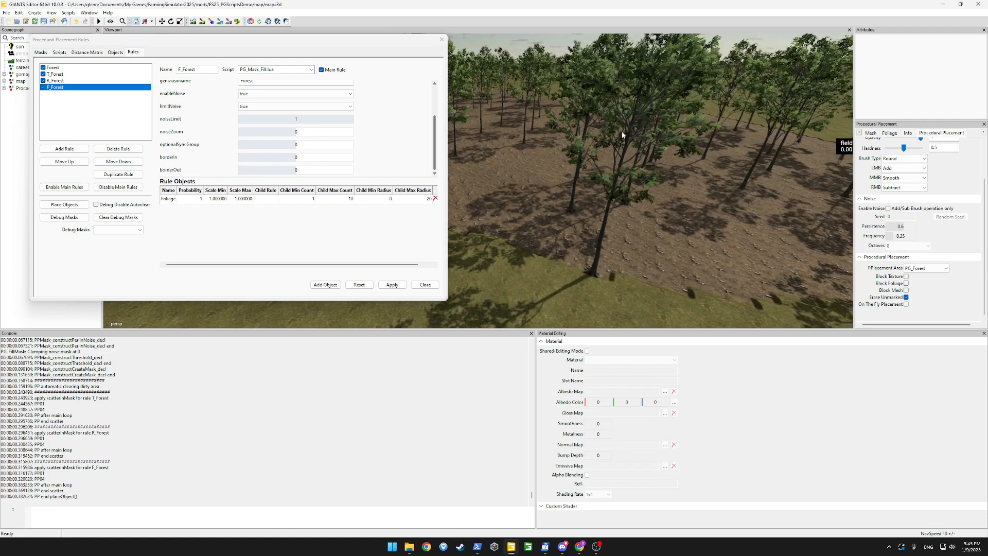
Lower noiseLimit to 0.5, apply, and regenerate to view the foliage patches
{"action": "left_click", "coordinate": [310, 120]}
{"action": "type", "text": "0.5"}
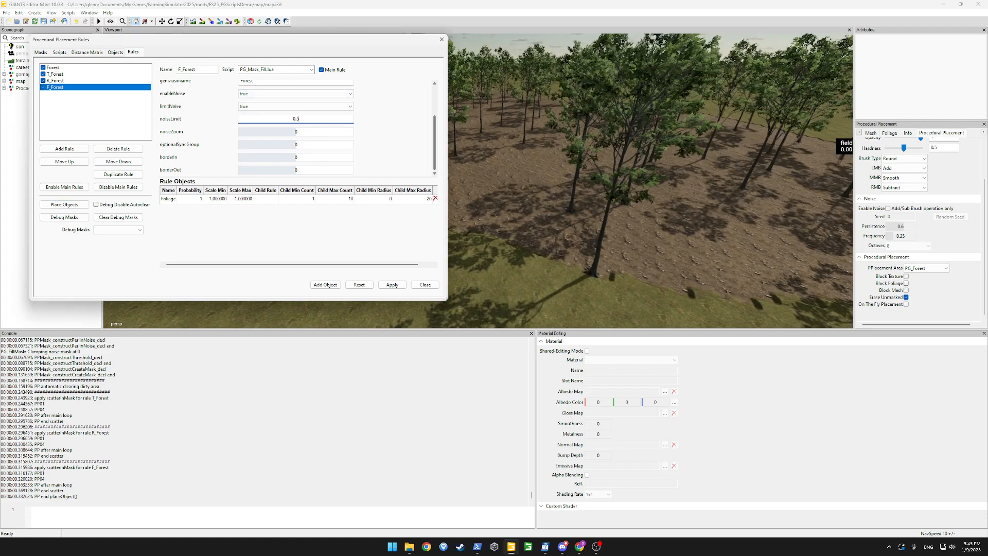
{"action": "key", "text": "Return"}
{"action": "left_click", "coordinate": [391, 285]}
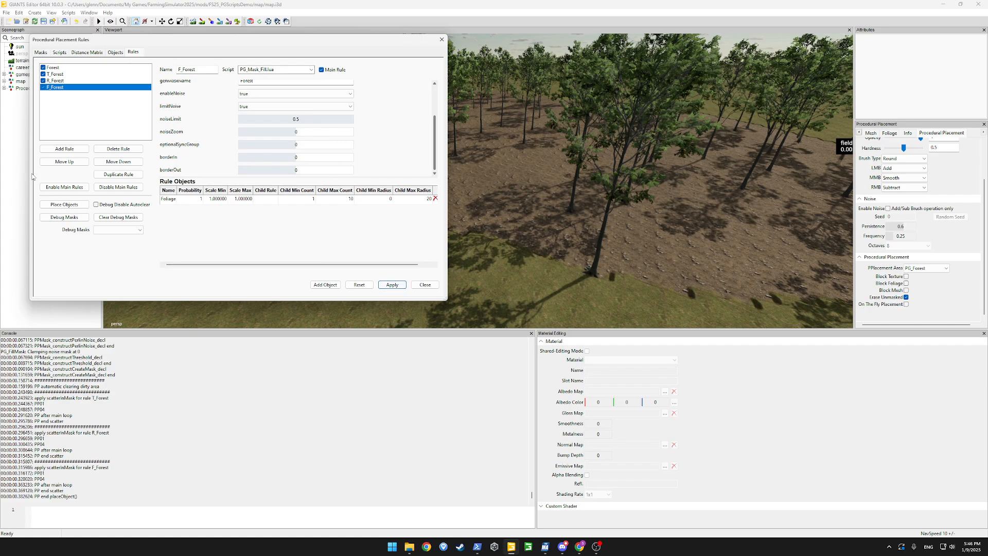
{"action": "left_click", "coordinate": [61, 204]}
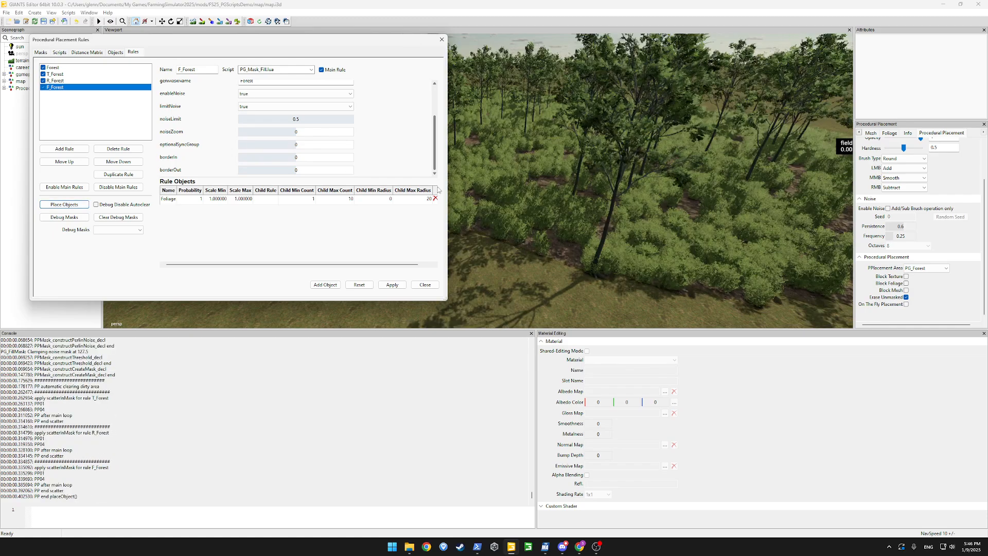
{"action": "left_click_drag", "start_coordinate": [373, 42], "coordinate": [162, 105]}
{"action": "left_click_drag", "start_coordinate": [494, 204], "coordinate": [407, 185], "text": "alt"}
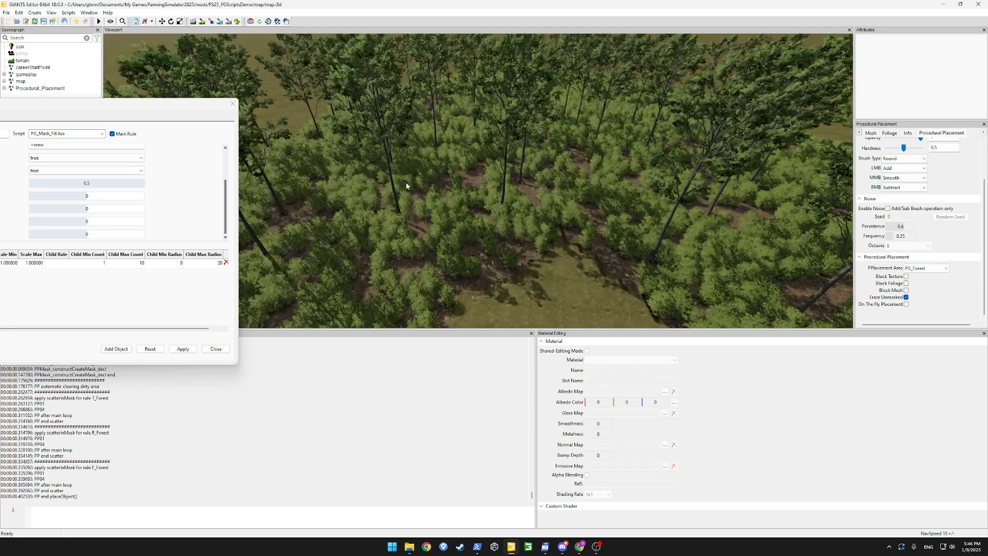
Try an F_Forest noiseLimit of 0.2, apply, and regenerate the placement
{"action": "left_click_drag", "start_coordinate": [70, 100], "coordinate": [243, 83]}
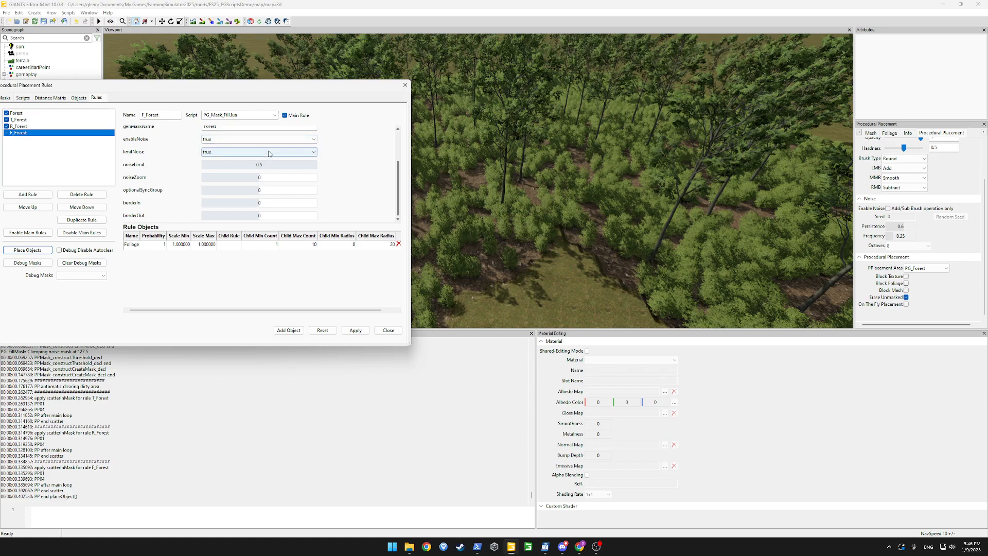
{"action": "left_click", "coordinate": [275, 162]}
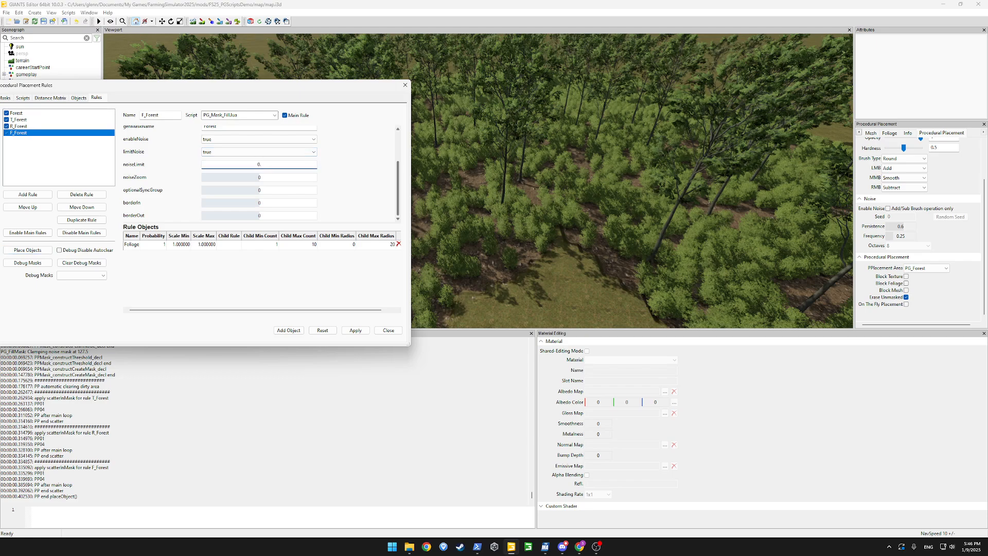
{"action": "type", "text": "0.2"}
{"action": "key", "text": "Return"}
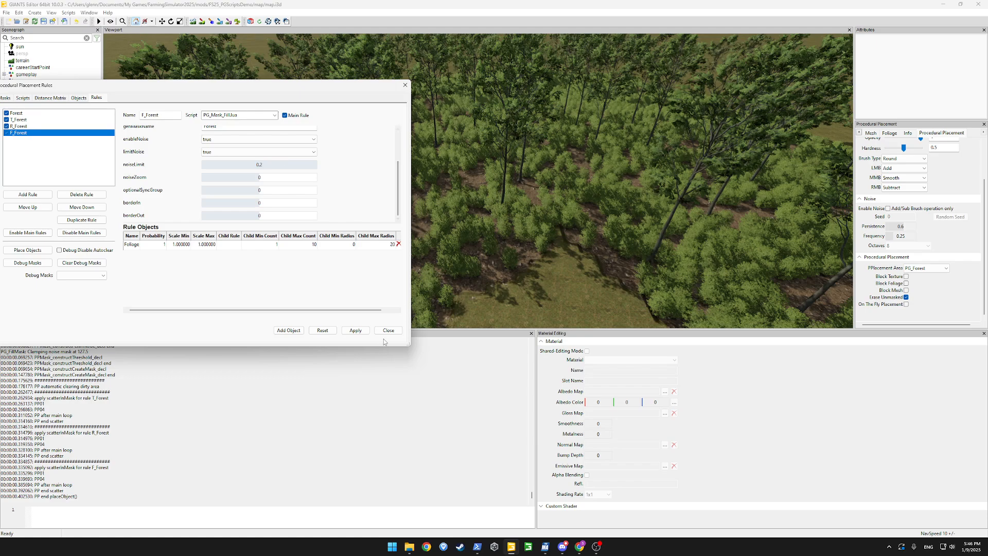
{"action": "left_click", "coordinate": [355, 330]}
{"action": "left_click", "coordinate": [48, 251]}
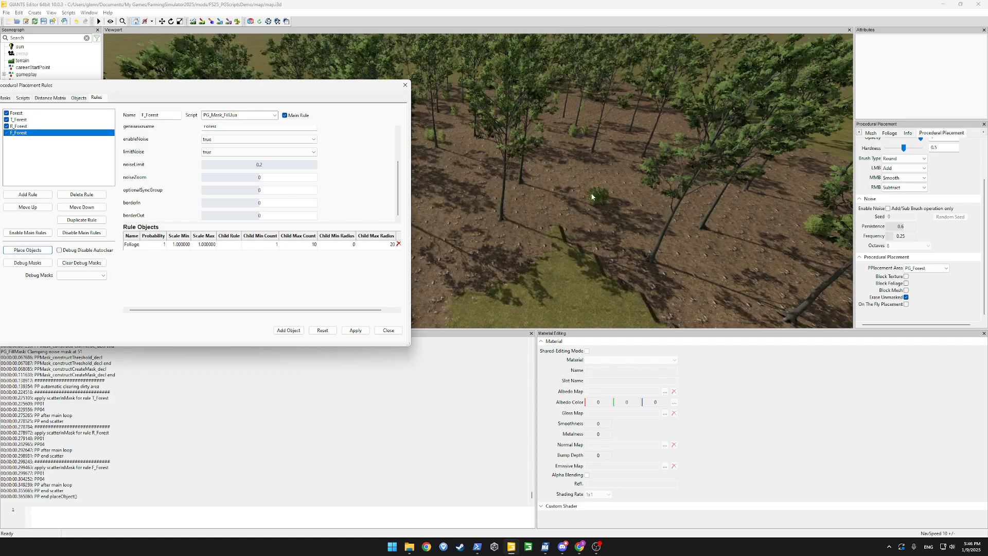
Change noiseLimit to 0.7, apply, and regenerate the placement
{"action": "left_click", "coordinate": [265, 164]}
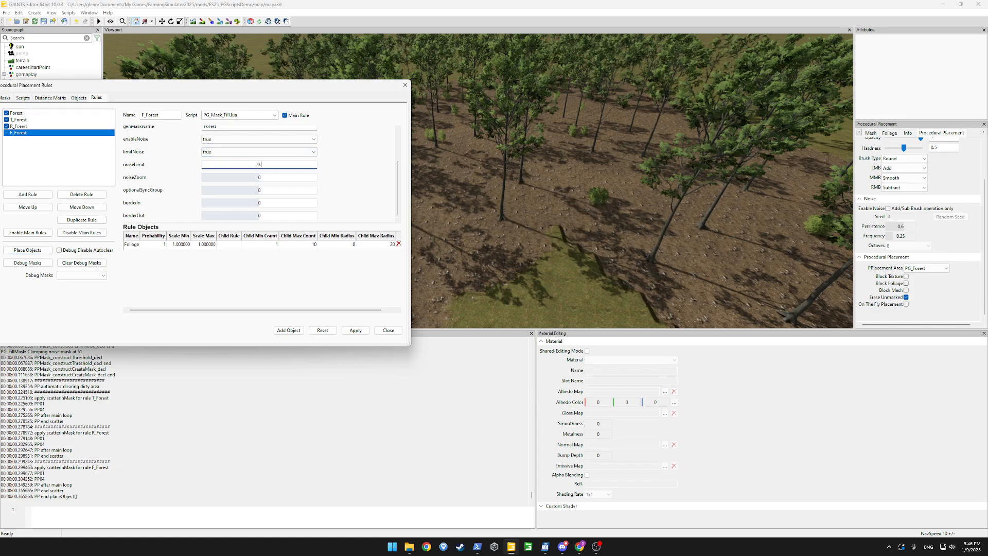
{"action": "key", "text": "Return"}
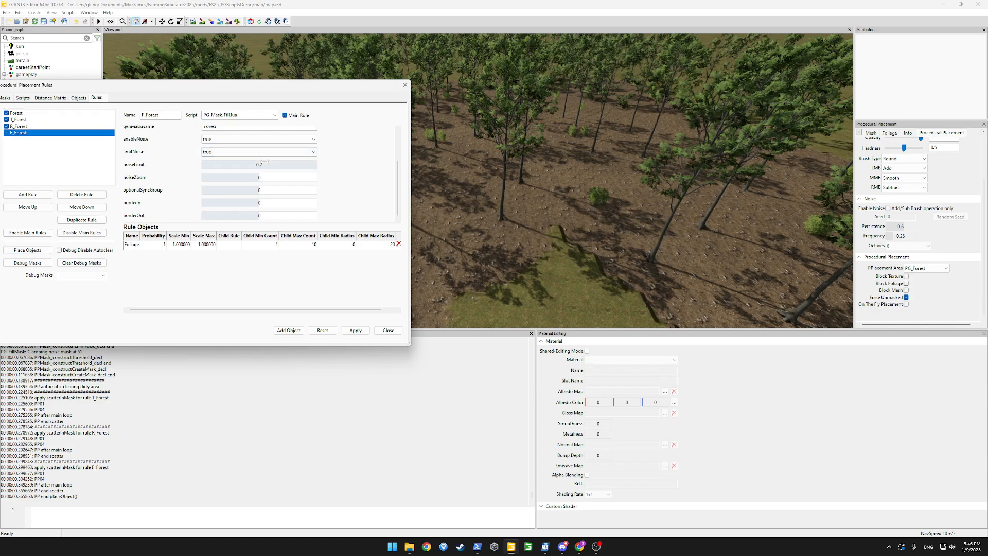
{"action": "left_click", "coordinate": [356, 332]}
{"action": "left_click", "coordinate": [27, 250]}
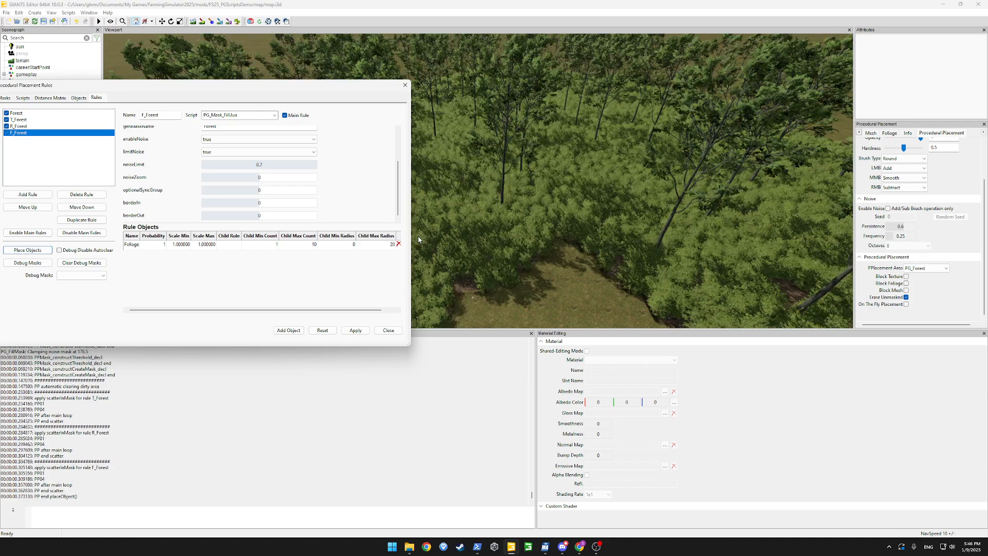
Settle on a noiseLimit of 0.4, apply it, and start a new rule
{"action": "left_click", "coordinate": [290, 165]}
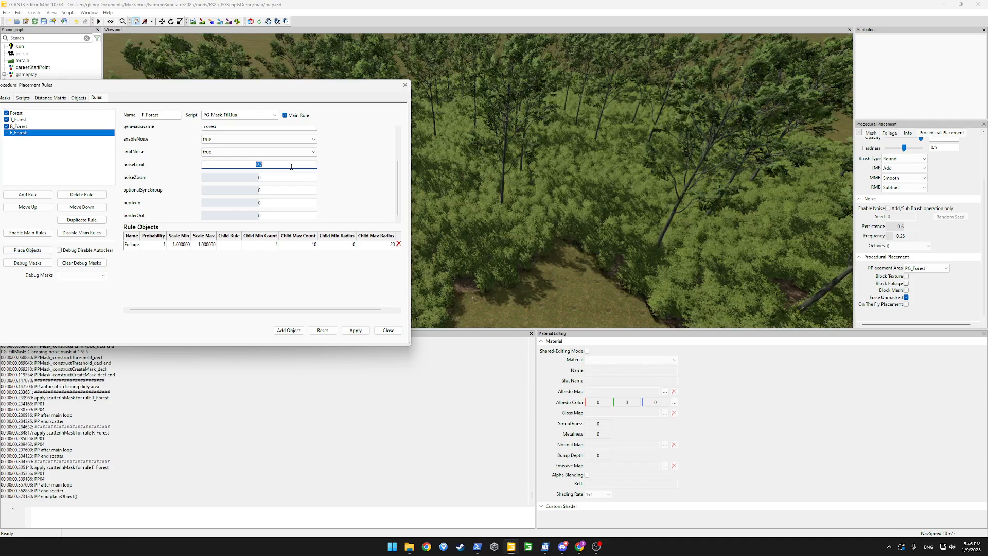
{"action": "key", "text": "Return"}
{"action": "left_click", "coordinate": [356, 329]}
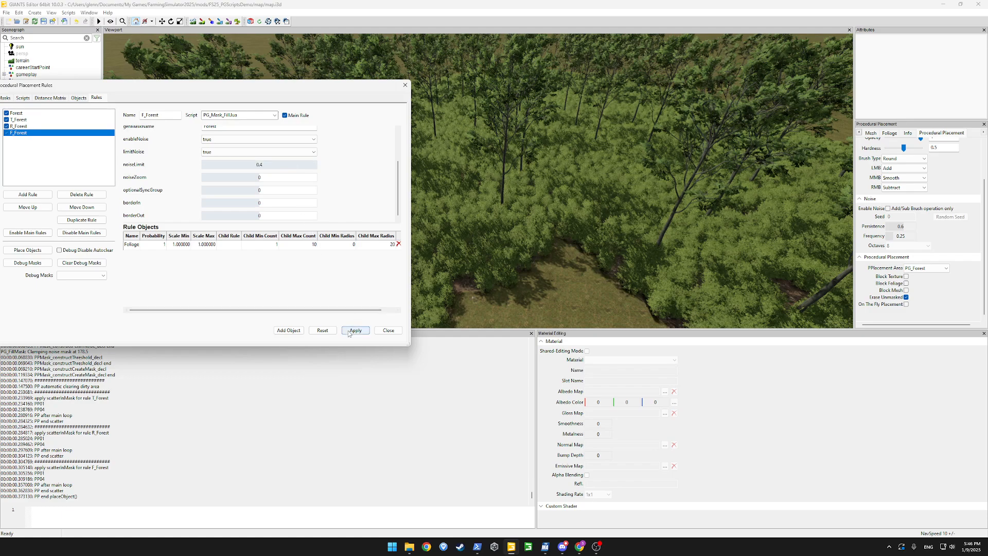
{"action": "left_click", "coordinate": [39, 195]}
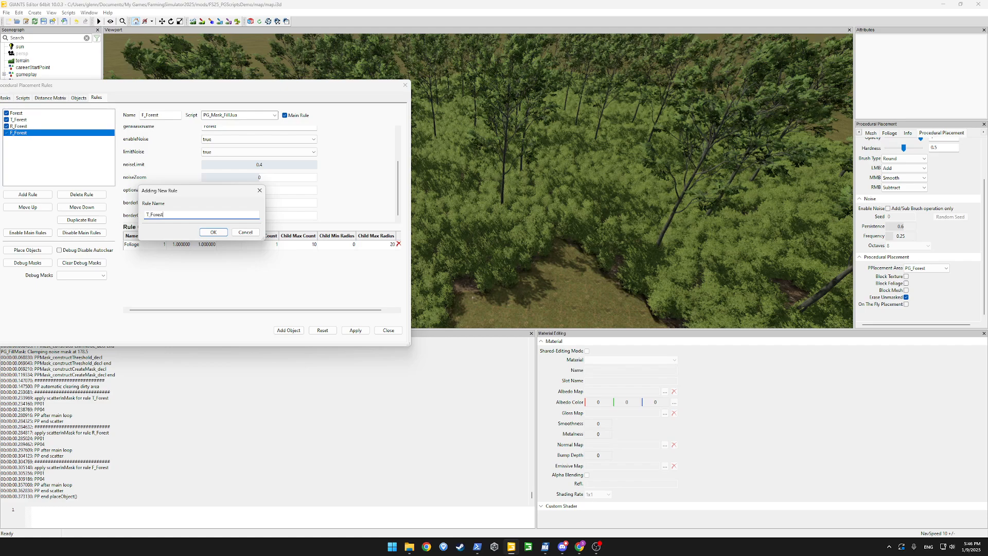
Create rule T_ForestDetail using PG_Mask_Fill.lua with genMaskName Forest
{"action": "type", "text": "T_ForestDetail"}
{"action": "key", "text": "Return"}
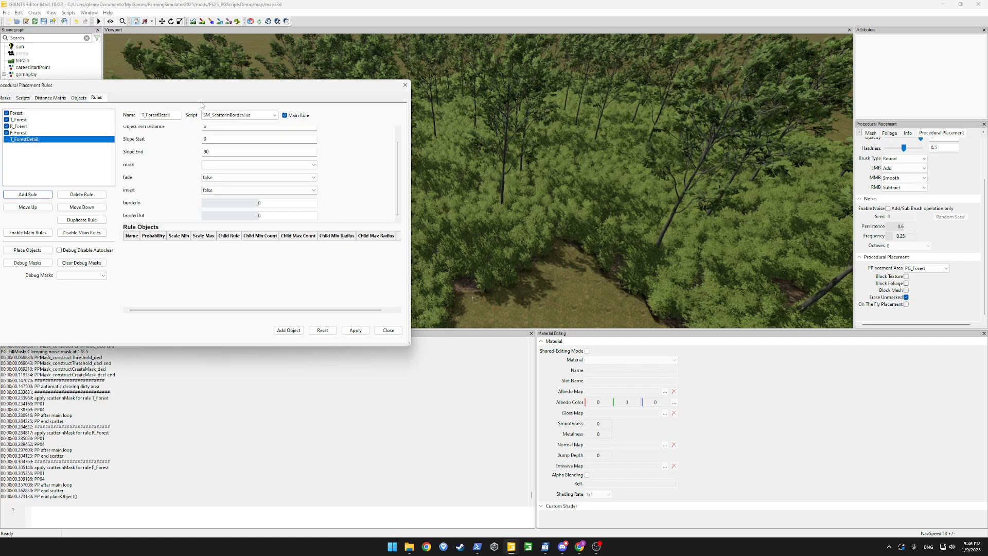
{"action": "left_click", "coordinate": [267, 114]}
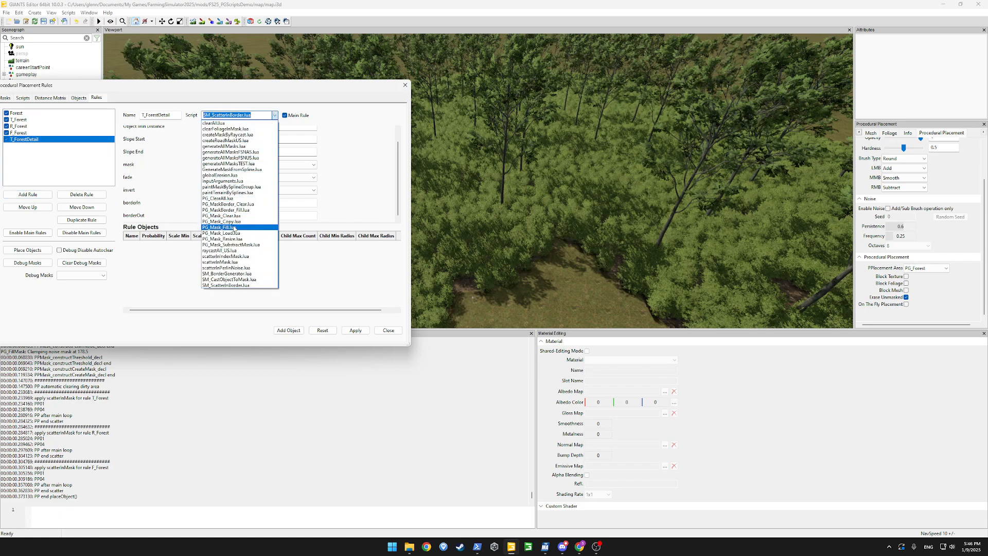
{"action": "left_click", "coordinate": [235, 230]}
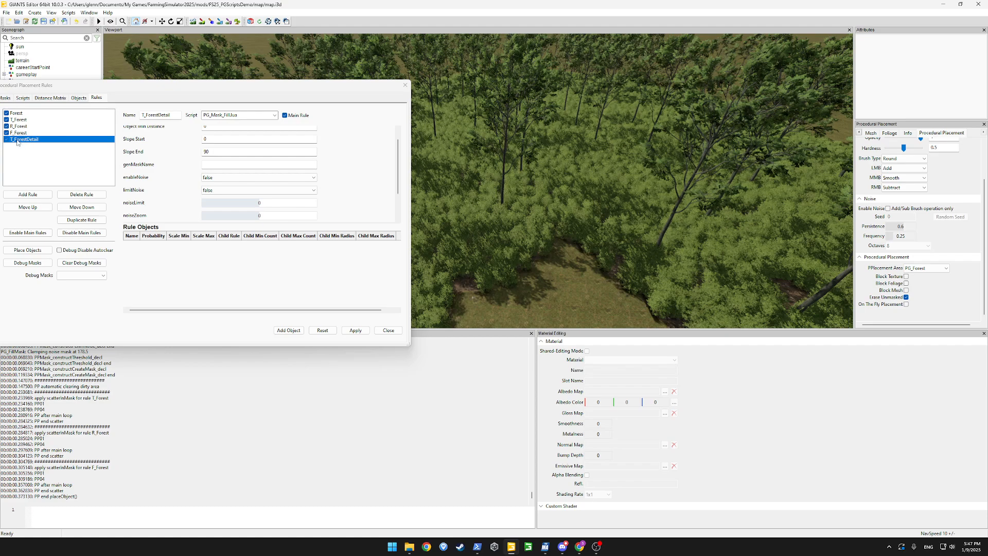
{"action": "left_click", "coordinate": [206, 164]}
{"action": "type", "text": "Forest"}
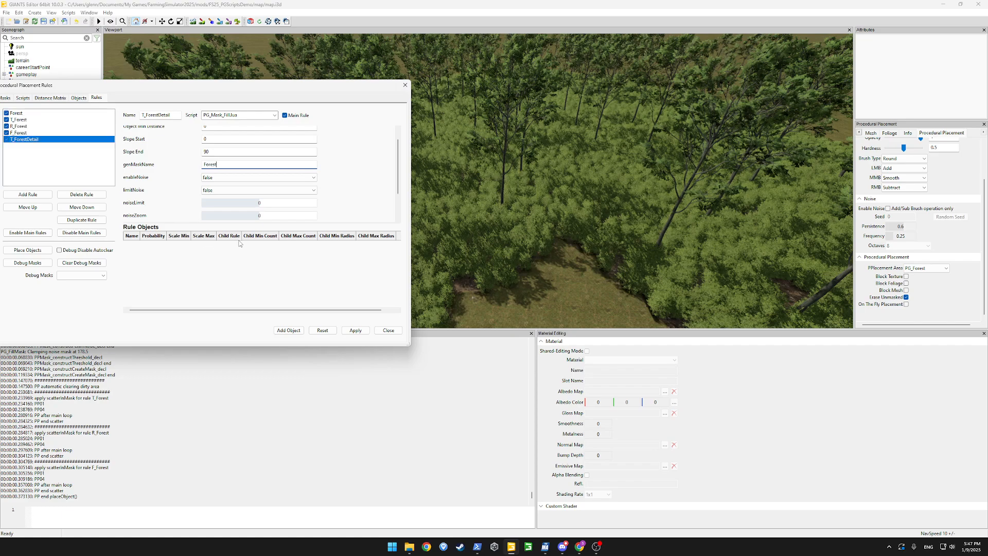
Add CONCRETE as the T_ForestDetail object and apply it
{"action": "left_click", "coordinate": [289, 330]}
{"action": "double_click", "coordinate": [133, 244]}
{"action": "left_click", "coordinate": [194, 244]}
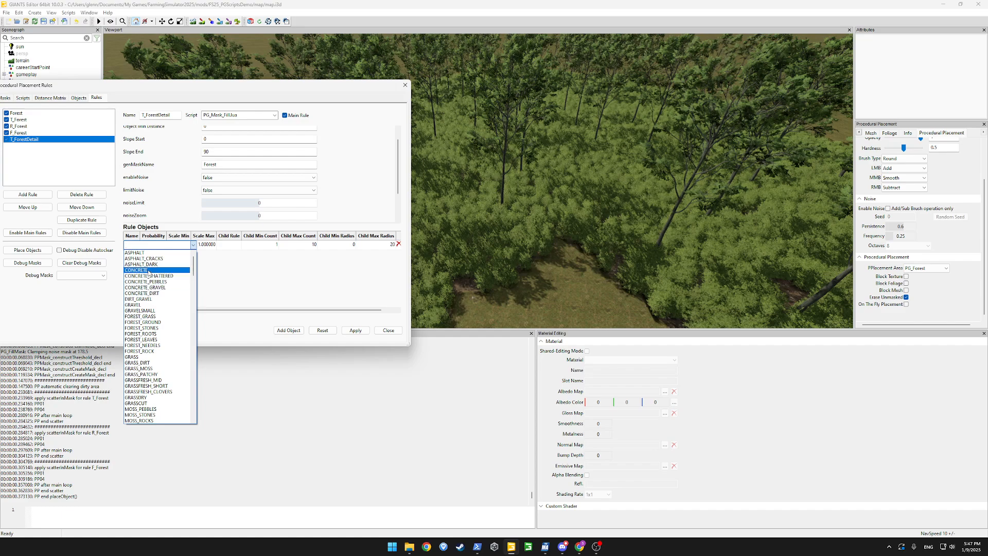
{"action": "left_click", "coordinate": [157, 270]}
{"action": "left_click", "coordinate": [355, 330]}
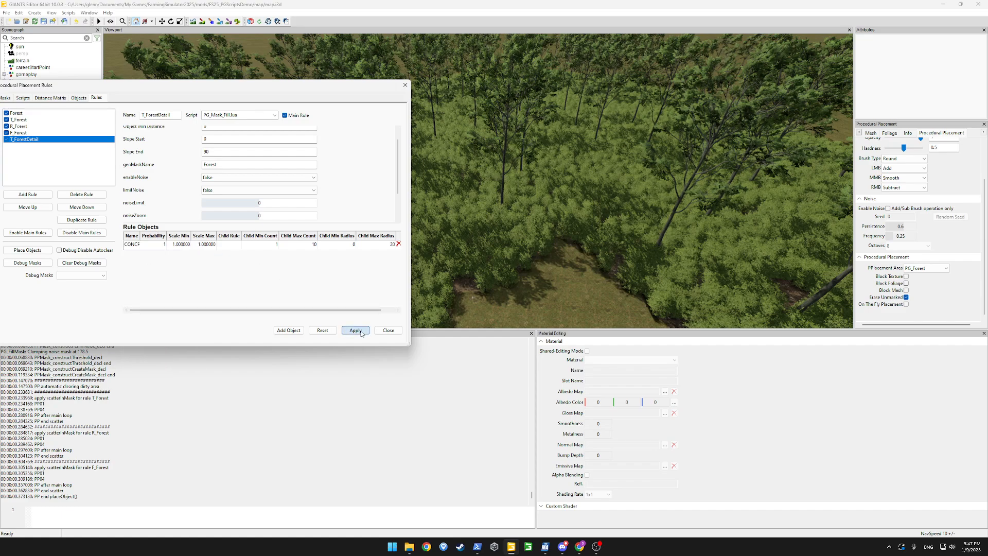
Enable and limit noise with noiseLimit 0.4, apply, and regenerate the placement
{"action": "left_click", "coordinate": [217, 178]}
{"action": "left_click", "coordinate": [211, 184]}
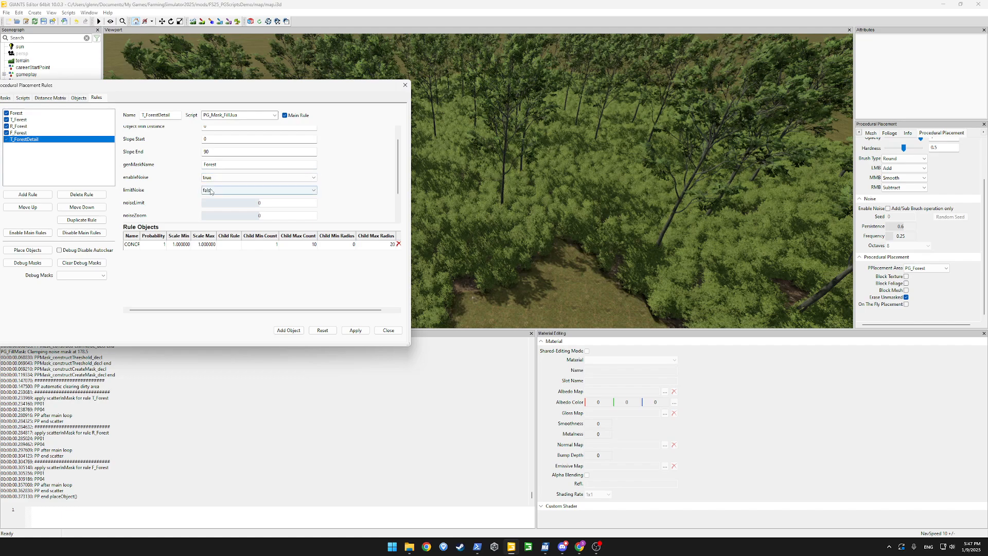
{"action": "left_click", "coordinate": [257, 190]}
{"action": "left_click", "coordinate": [279, 198]}
{"action": "double_click", "coordinate": [275, 203]}
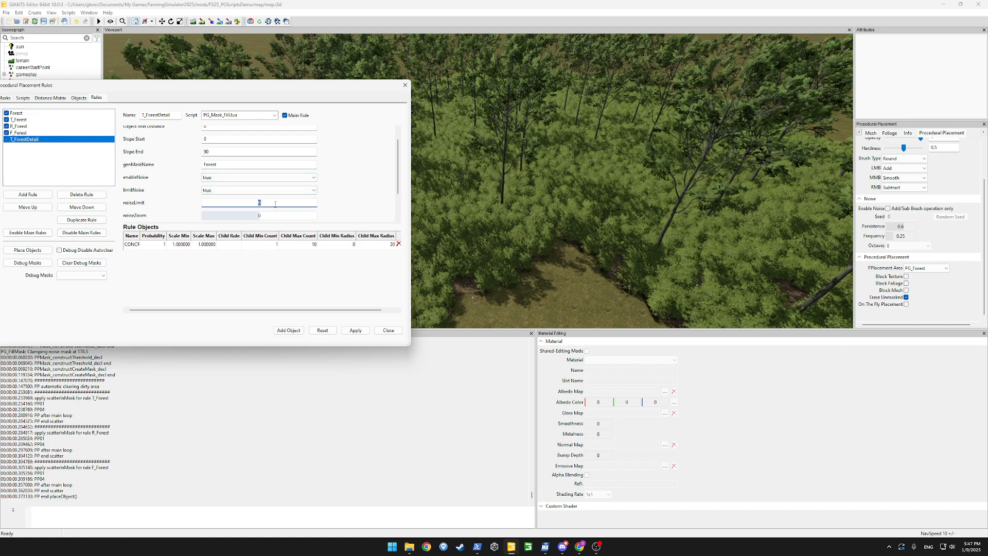
{"action": "type", "text": "0.4"}
{"action": "key", "text": "Return"}
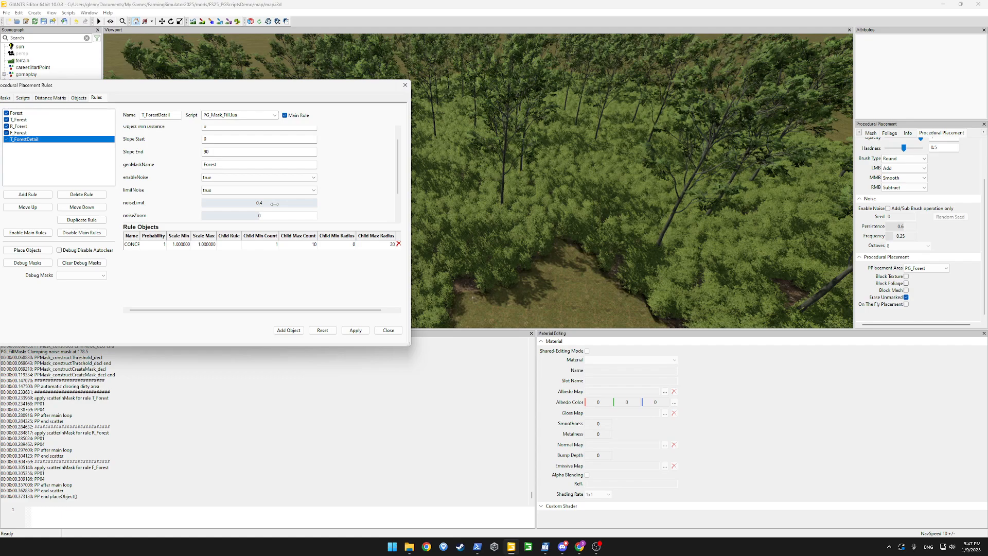
{"action": "left_click", "coordinate": [356, 330]}
{"action": "left_click", "coordinate": [24, 133]}
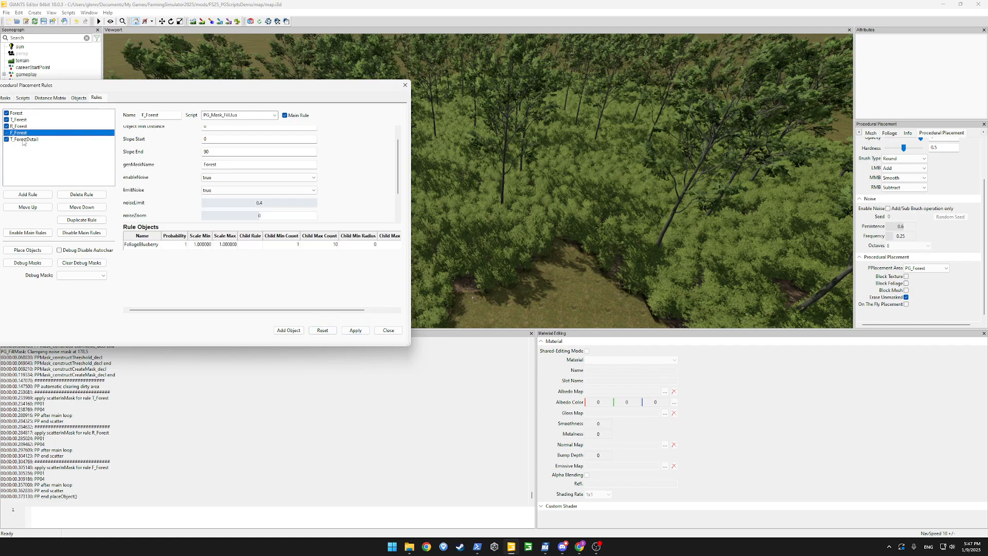
{"action": "left_click", "coordinate": [38, 140]}
{"action": "left_click", "coordinate": [39, 250]}
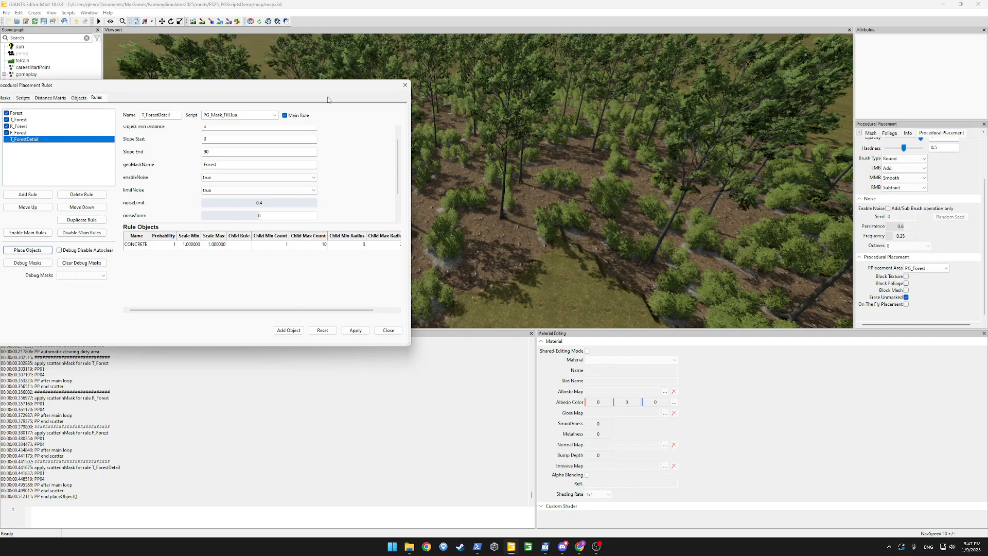
Orbit and zoom along the forest edge to inspect the concrete patches among the bushes
{"action": "left_click_drag", "start_coordinate": [336, 88], "coordinate": [77, 118]}
{"action": "left_click", "coordinate": [444, 174]}
{"action": "scroll", "coordinate": [446, 187], "scroll_direction": "up", "scroll_amount": 8}
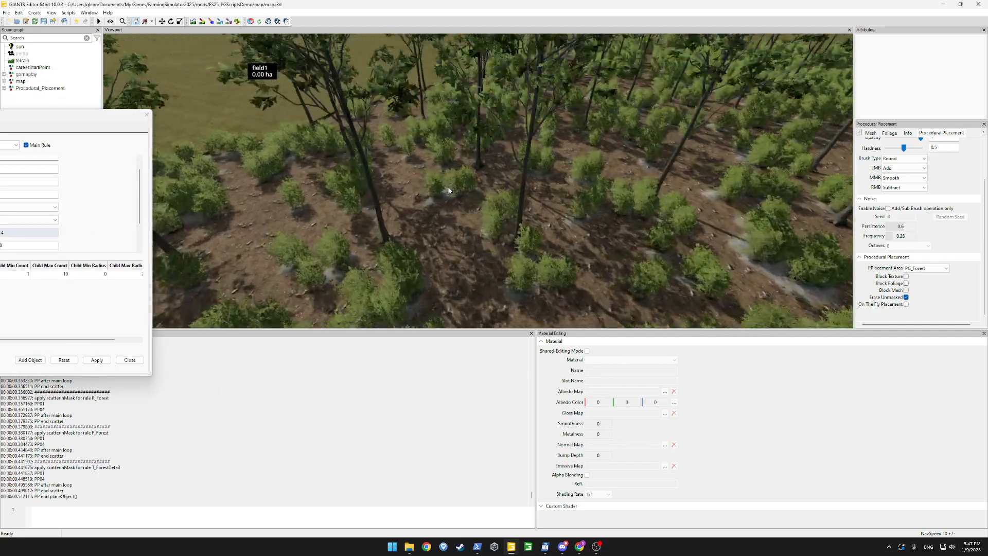
{"action": "left_click_drag", "start_coordinate": [449, 191], "coordinate": [627, 178], "text": "alt"}
{"action": "scroll", "coordinate": [640, 175], "scroll_direction": "up", "scroll_amount": 8}
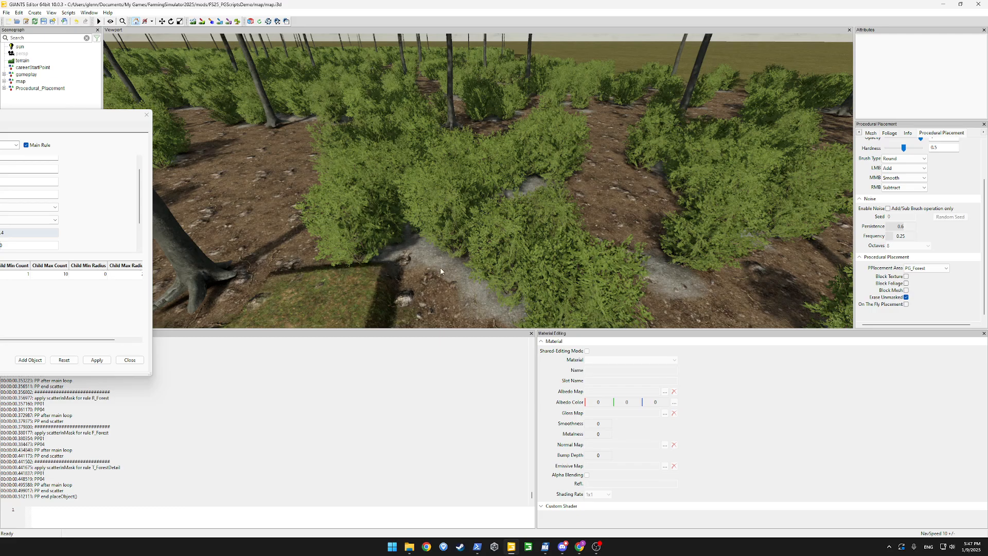
{"action": "scroll", "coordinate": [441, 271], "scroll_direction": "down", "scroll_amount": 8}
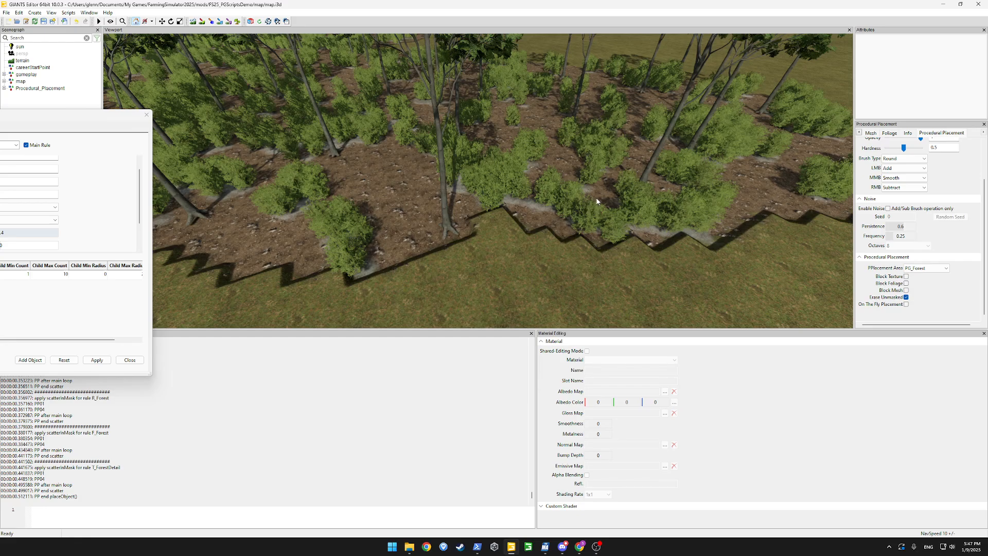
{"action": "left_click_drag", "start_coordinate": [350, 157], "coordinate": [366, 150], "text": "alt"}
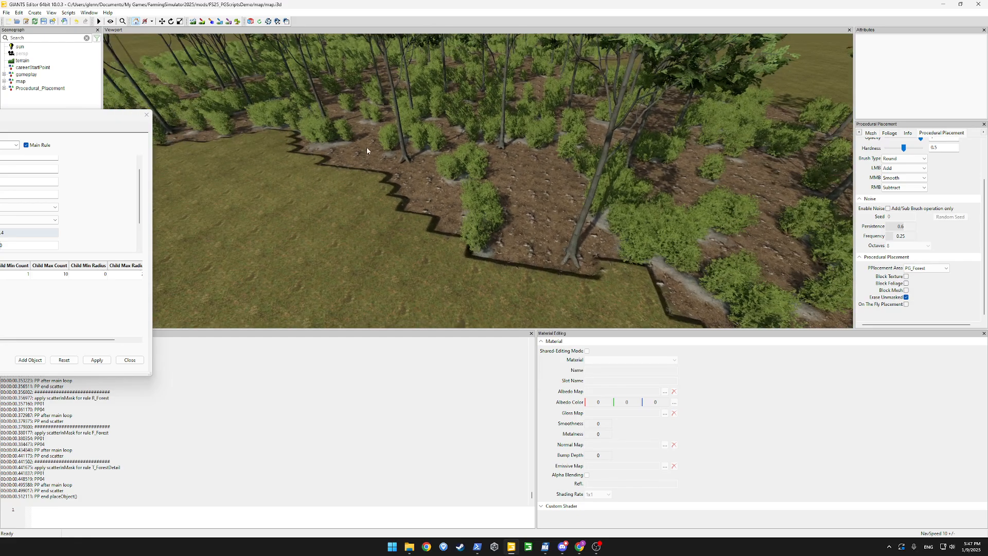
{"action": "left_click_drag", "start_coordinate": [31, 119], "coordinate": [92, 118]}
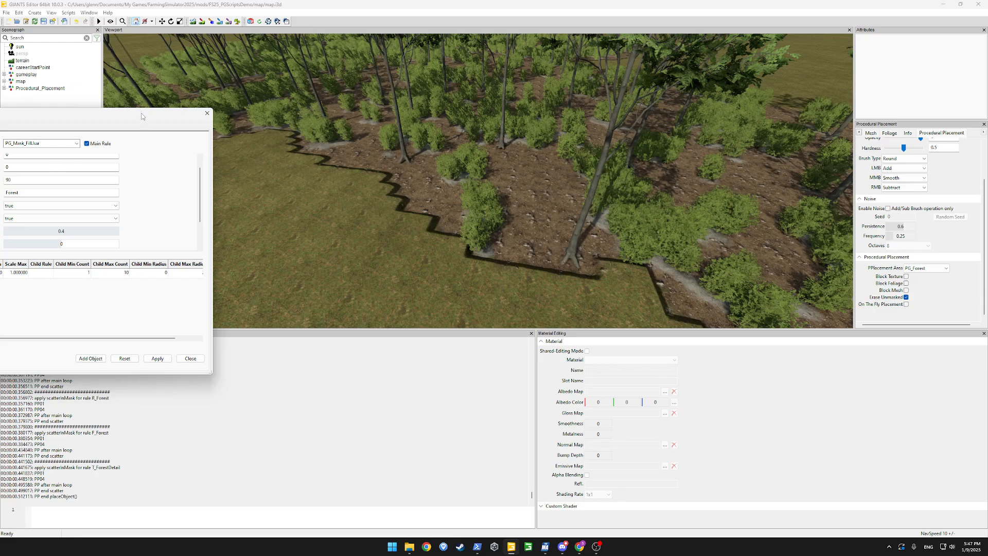
{"action": "left_click_drag", "start_coordinate": [142, 116], "coordinate": [374, 119]}
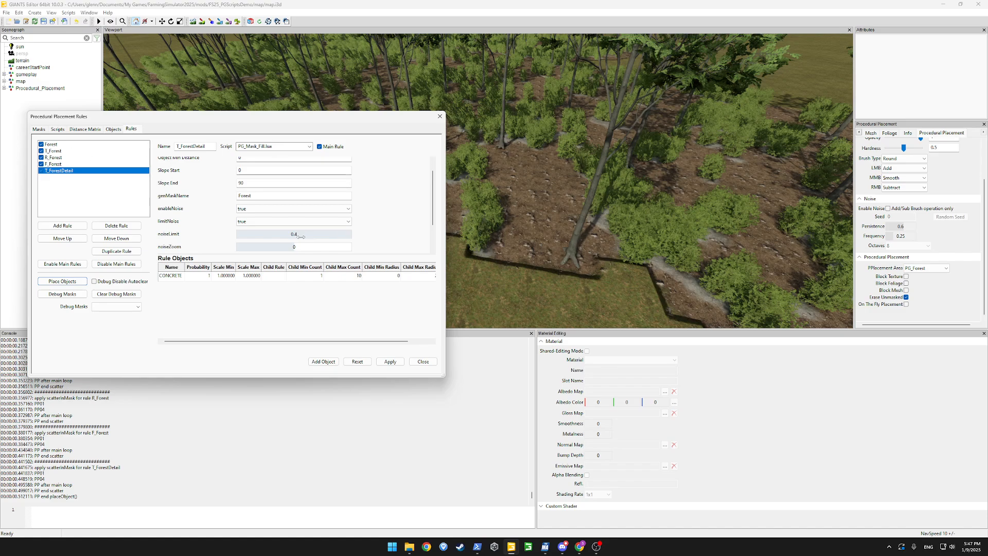
Set T_ForestDetail's optionalSyncGroup to 28000, apply, and regenerate the forest
{"action": "scroll", "coordinate": [427, 204], "scroll_direction": "down", "scroll_amount": 2}
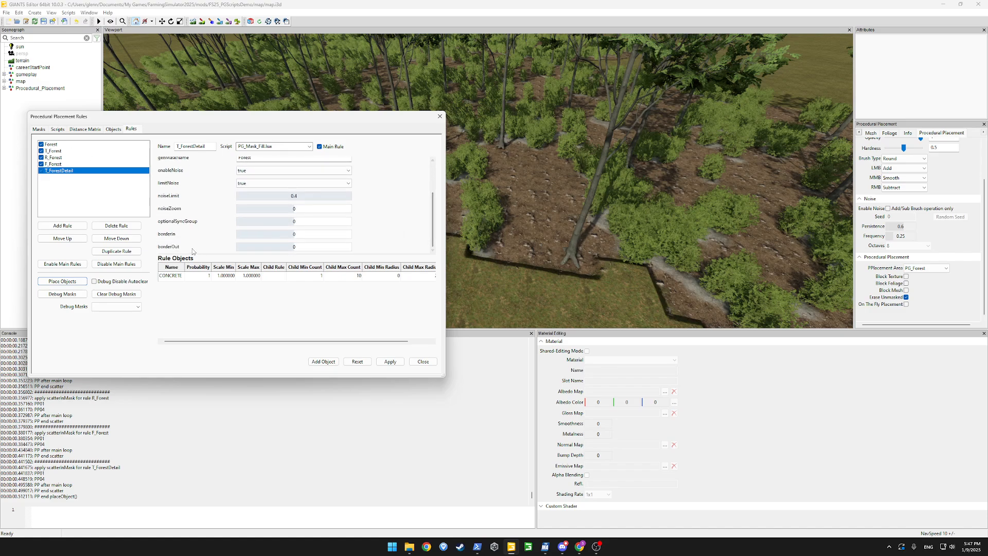
{"action": "left_click_drag", "start_coordinate": [294, 226], "coordinate": [307, 225]}
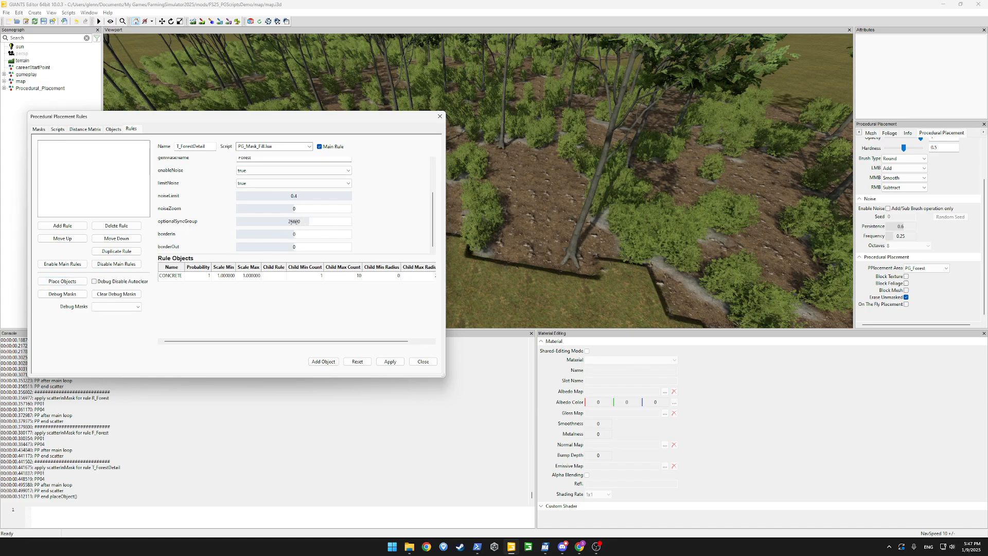
{"action": "left_click", "coordinate": [383, 362]}
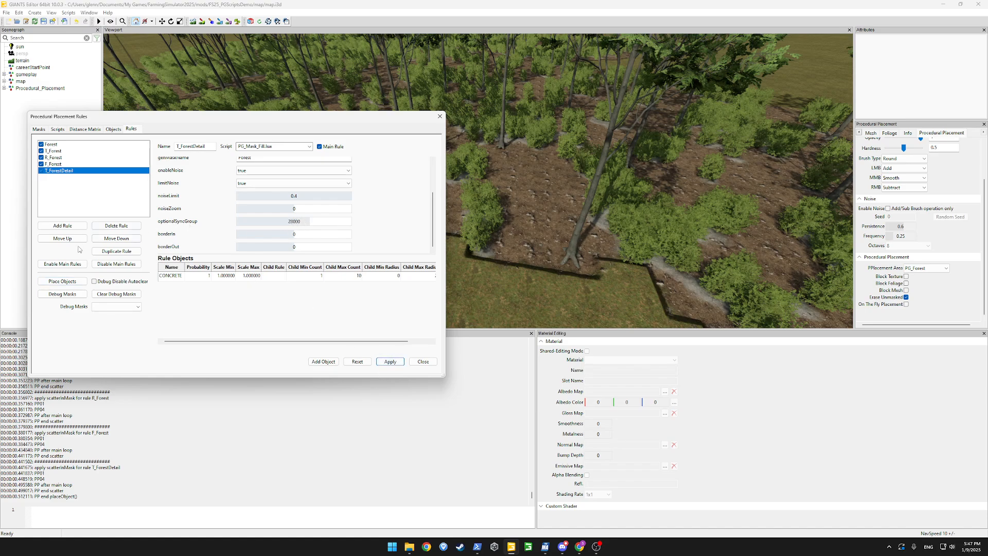
{"action": "left_click", "coordinate": [60, 281]}
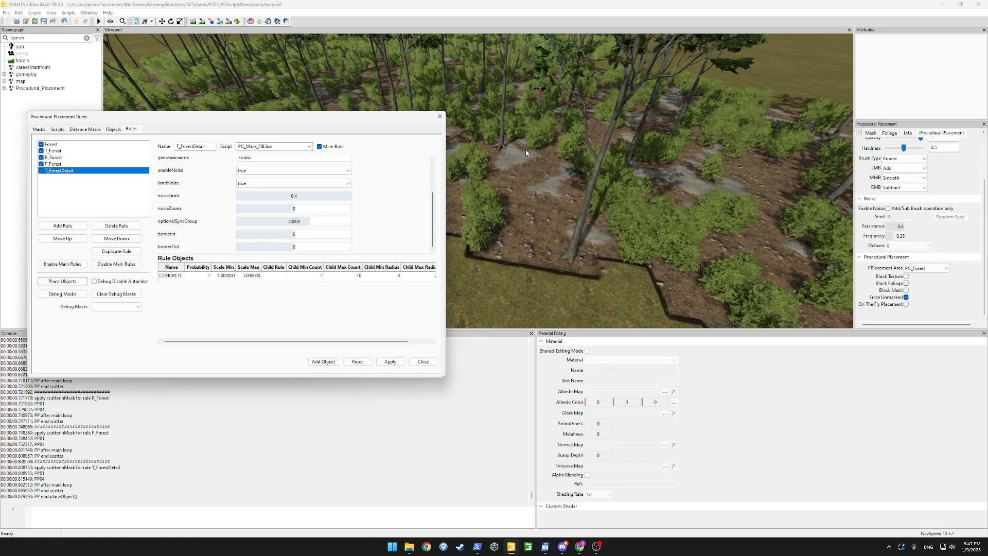
Try noiseLimit 0.7, then set 0.6 and regenerate the forest
{"action": "left_click", "coordinate": [321, 196]}
{"action": "key", "text": "Return"}
{"action": "left_click", "coordinate": [321, 196]}
{"action": "type", "text": "0.6"}
{"action": "key", "text": "Return"}
{"action": "left_click", "coordinate": [63, 281]}
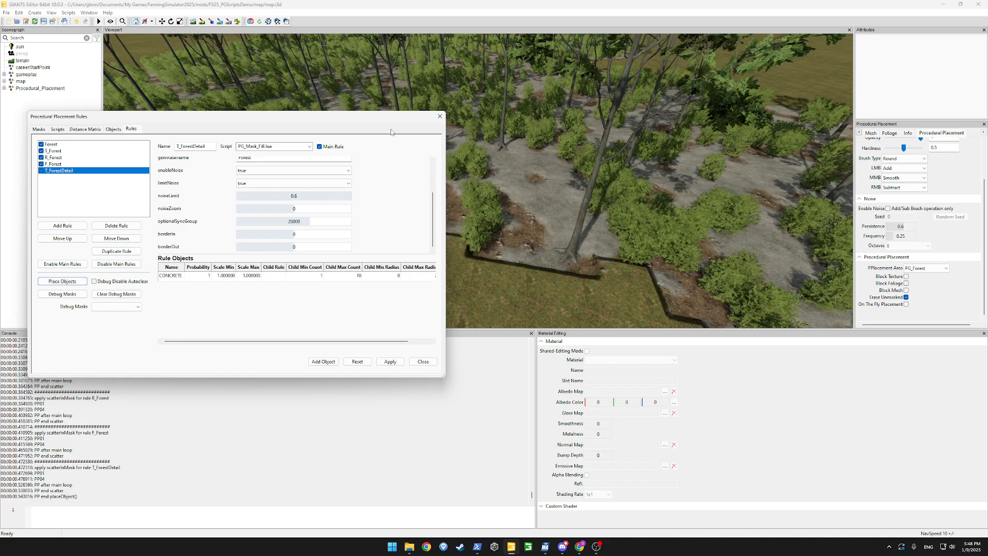
Inspect the regenerated forest, then bring up the R_Forest rule settings
{"action": "left_click_drag", "start_coordinate": [375, 119], "coordinate": [250, 127]}
{"action": "left_click_drag", "start_coordinate": [505, 160], "coordinate": [479, 142], "text": "alt"}
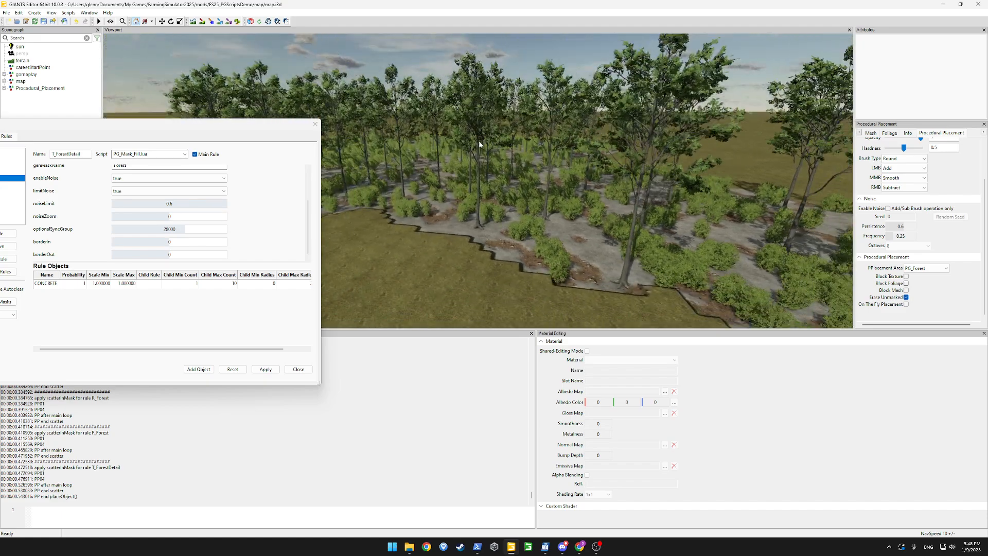
{"action": "left_click_drag", "start_coordinate": [271, 124], "coordinate": [504, 123]}
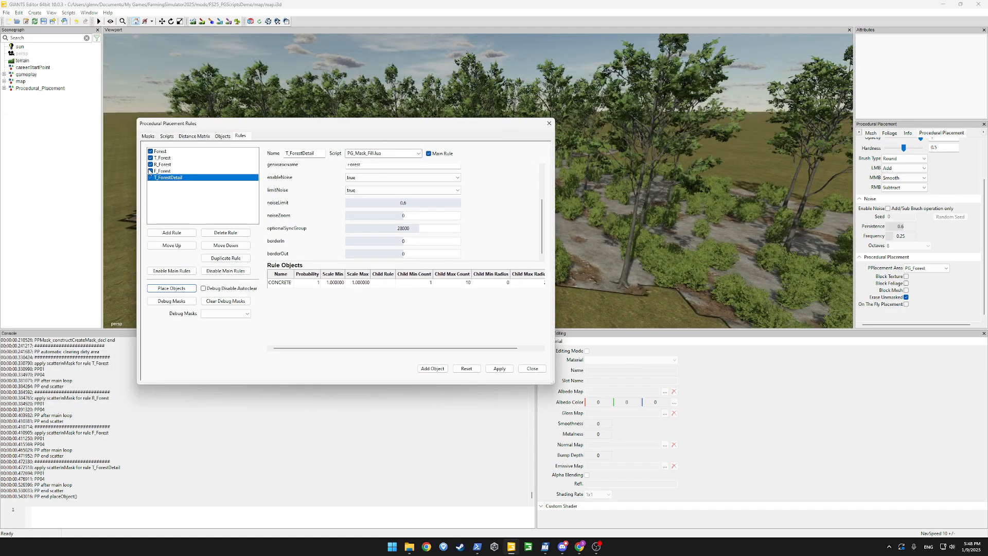
{"action": "left_click", "coordinate": [162, 158]}
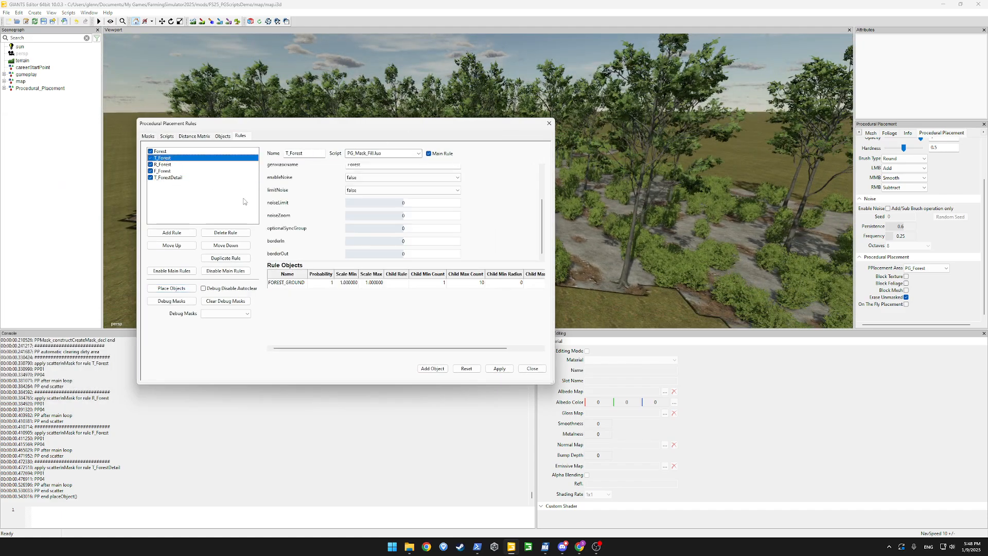
{"action": "left_click", "coordinate": [162, 165]}
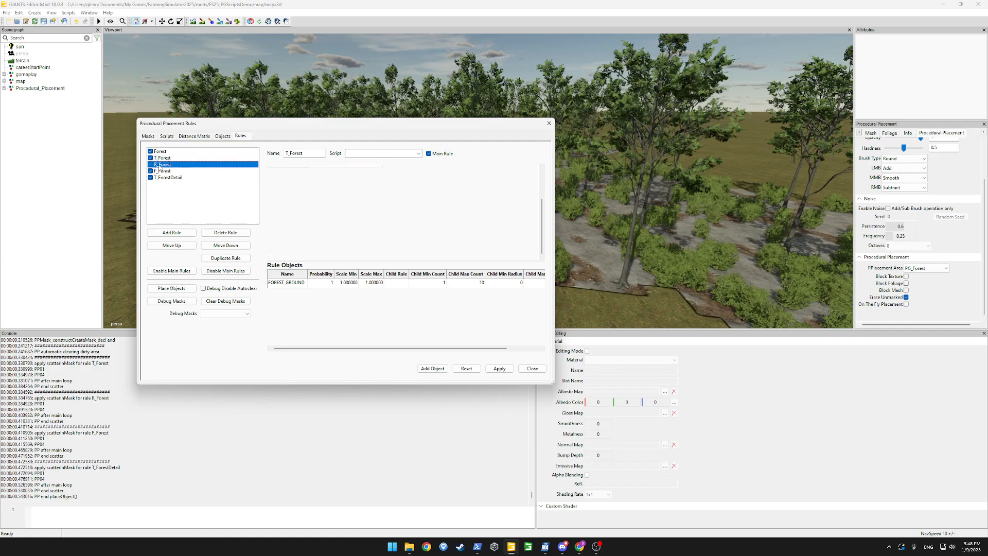
Add an oak tree as the second R_Forest object row
{"action": "left_click", "coordinate": [435, 368]}
{"action": "double_click", "coordinate": [284, 292]}
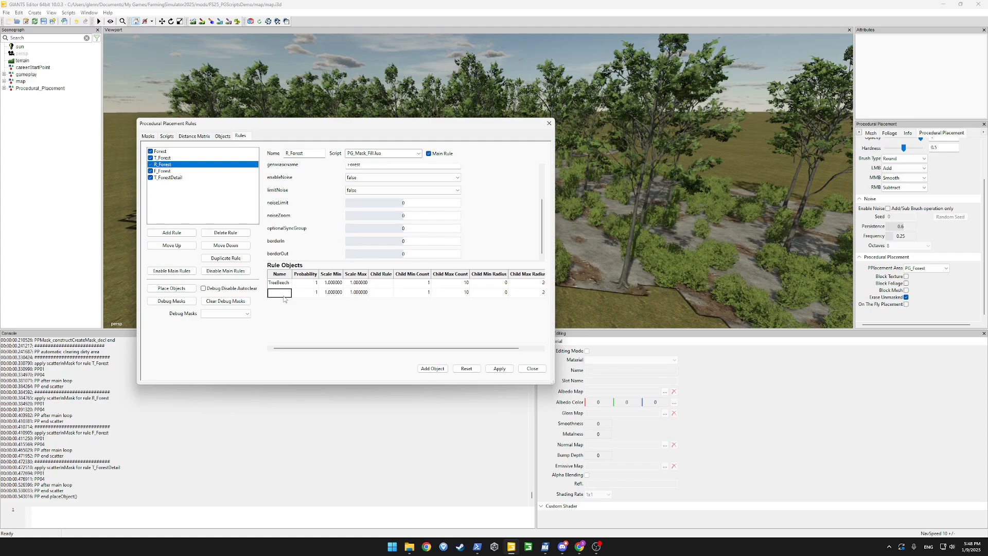
{"action": "left_click", "coordinate": [337, 292]}
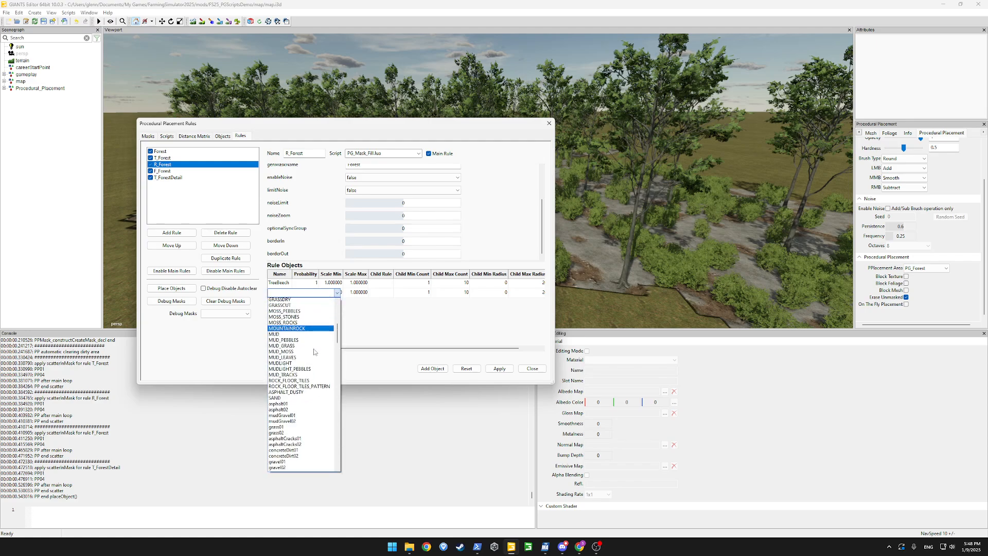
{"action": "scroll", "coordinate": [315, 352], "scroll_direction": "down", "scroll_amount": 20}
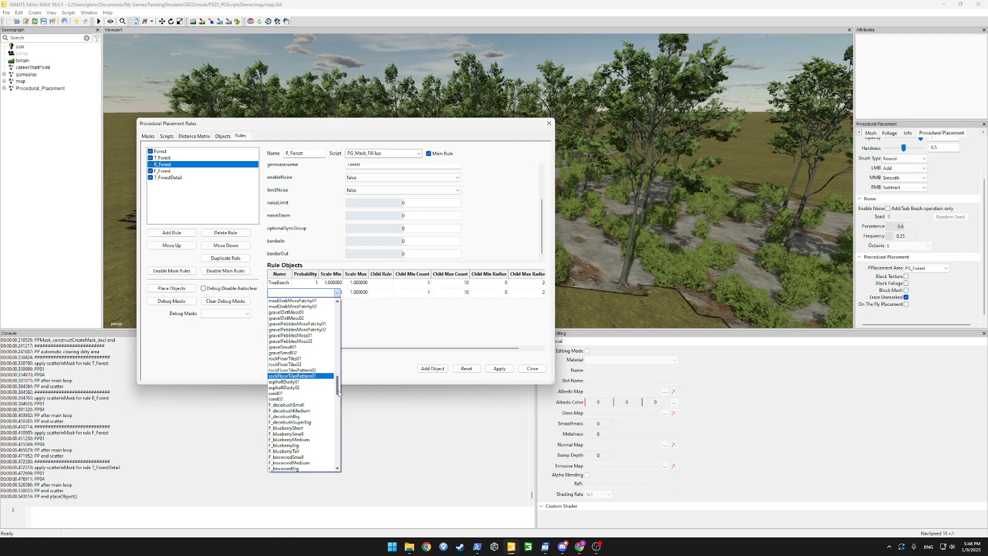
{"action": "left_click_drag", "start_coordinate": [338, 390], "coordinate": [345, 478]}
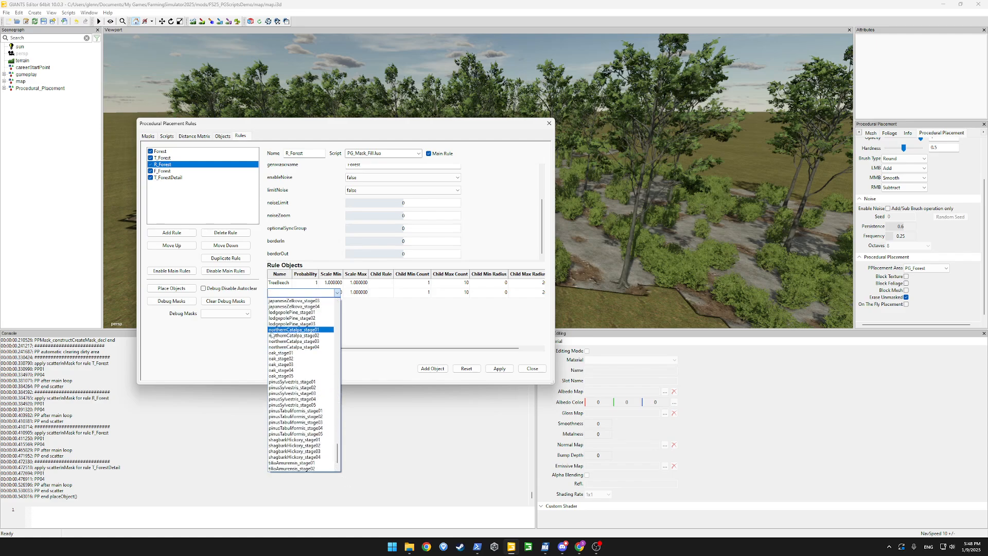
{"action": "left_click", "coordinate": [280, 370]}
Add aspen_stage04 as the third row, apply, and regenerate the forest placement
{"action": "left_click", "coordinate": [433, 368]}
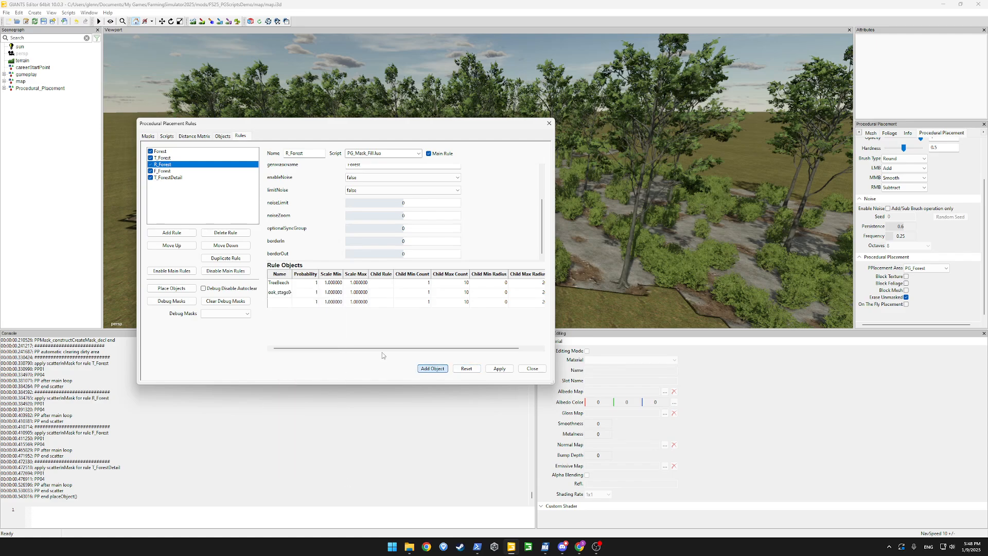
{"action": "left_click", "coordinate": [283, 303]}
{"action": "left_click", "coordinate": [283, 303]}
{"action": "left_click", "coordinate": [335, 302]}
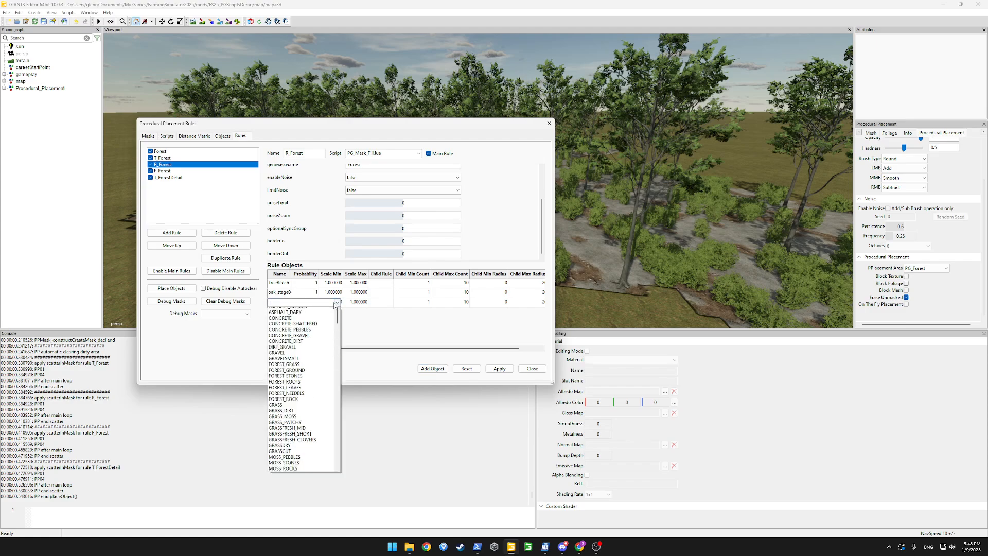
{"action": "left_click_drag", "start_coordinate": [337, 315], "coordinate": [348, 436]}
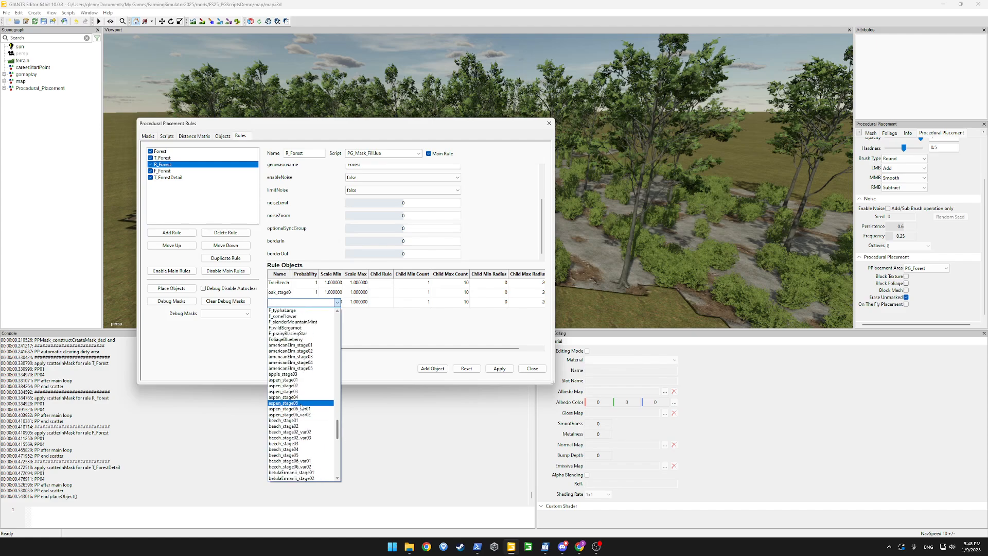
{"action": "left_click", "coordinate": [283, 397]}
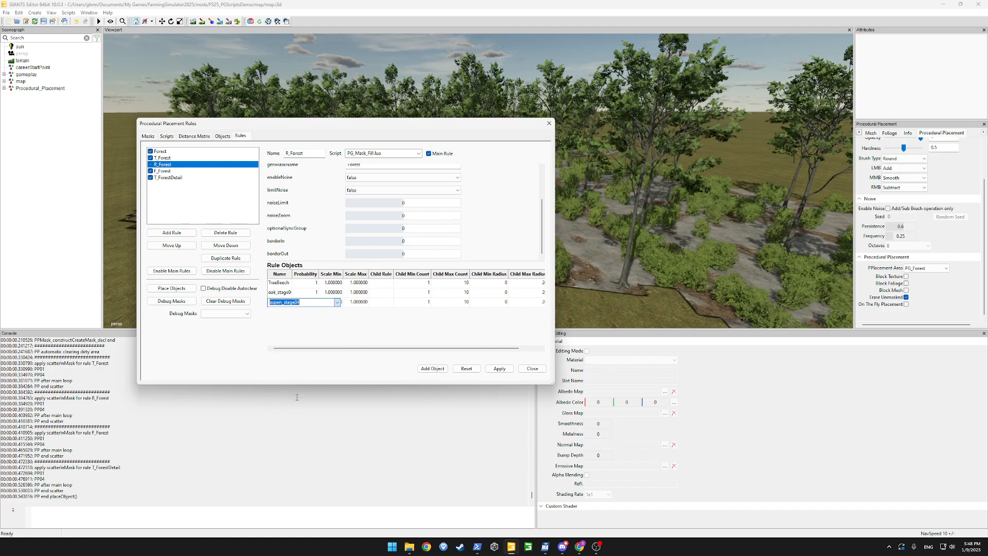
{"action": "left_click", "coordinate": [497, 369]}
{"action": "left_click", "coordinate": [171, 288]}
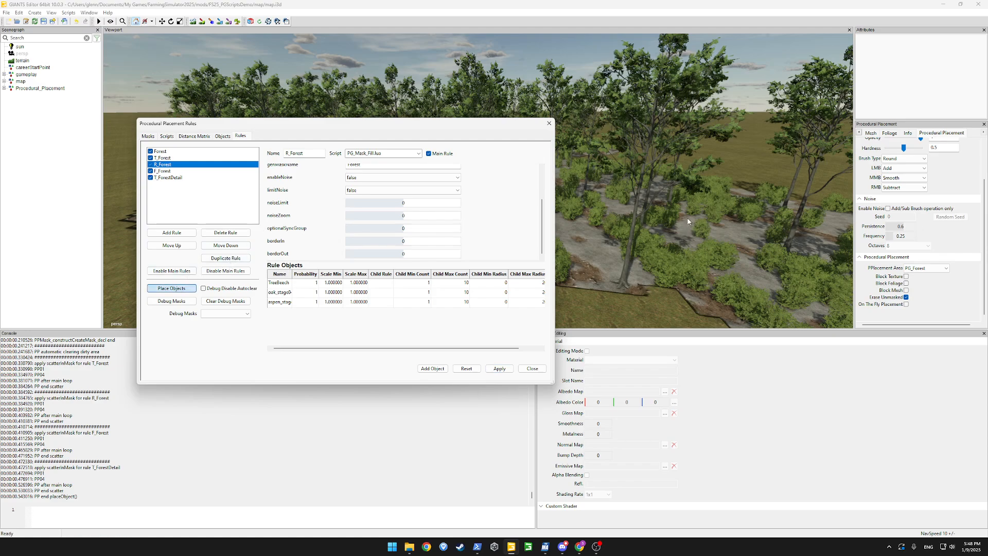
{"action": "left_click_drag", "start_coordinate": [513, 126], "coordinate": [177, 194]}
{"action": "left_click_drag", "start_coordinate": [444, 217], "coordinate": [518, 214], "text": "alt"}
{"action": "scroll", "coordinate": [539, 215], "scroll_direction": "down", "scroll_amount": 3}
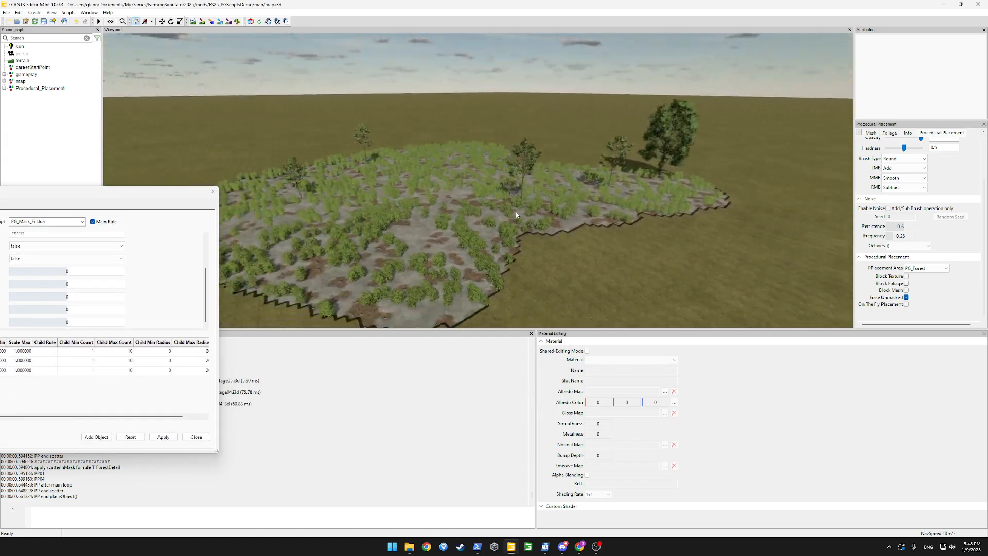
Turn on enableNoise and limitNoise for R_Forest with noiseLimit 0.5, apply, and regenerate the forest
{"action": "scroll", "coordinate": [519, 214], "scroll_direction": "down", "scroll_amount": 2}
{"action": "left_click_drag", "start_coordinate": [154, 188], "coordinate": [378, 175]}
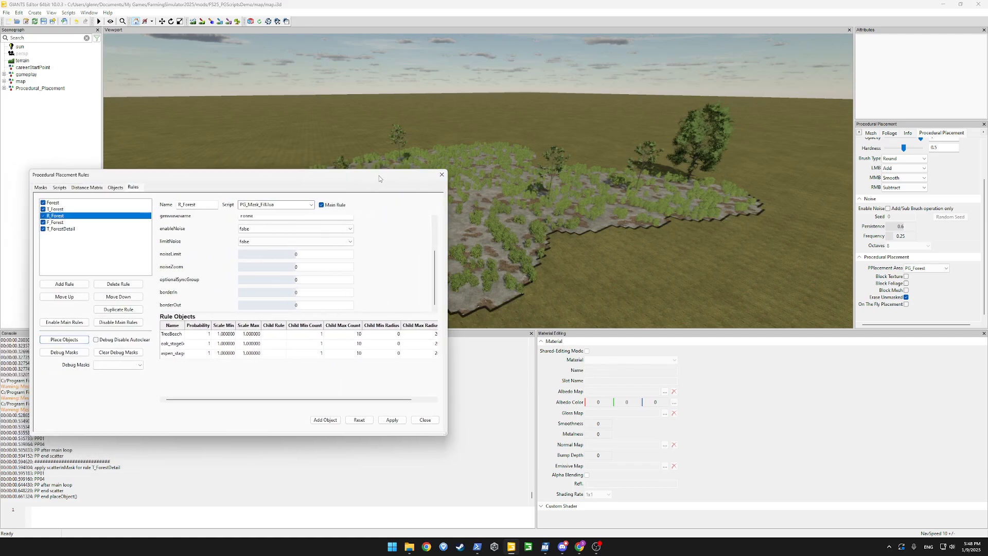
{"action": "left_click", "coordinate": [268, 228]}
{"action": "left_click", "coordinate": [247, 236]}
{"action": "left_click", "coordinate": [291, 241]}
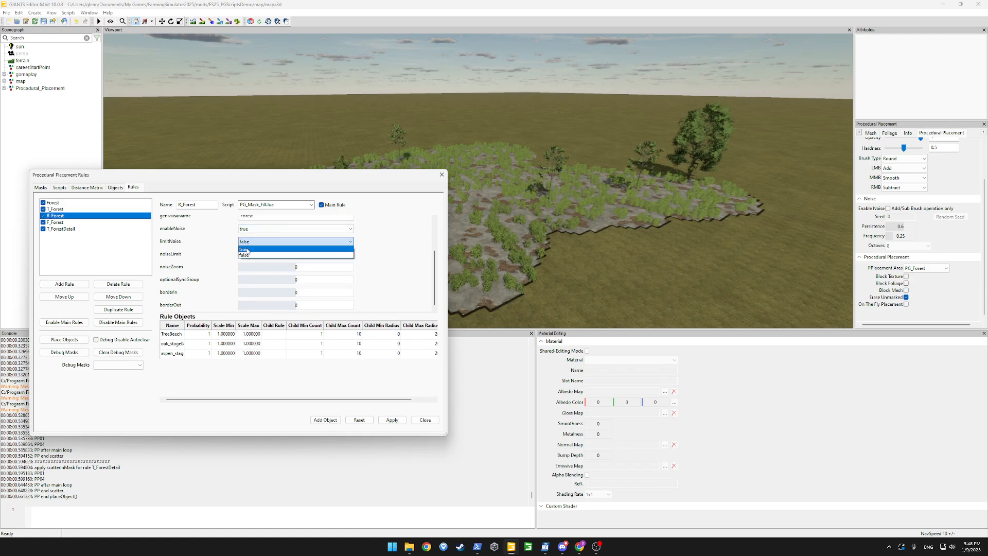
{"action": "left_click", "coordinate": [294, 248]}
{"action": "double_click", "coordinate": [328, 256]}
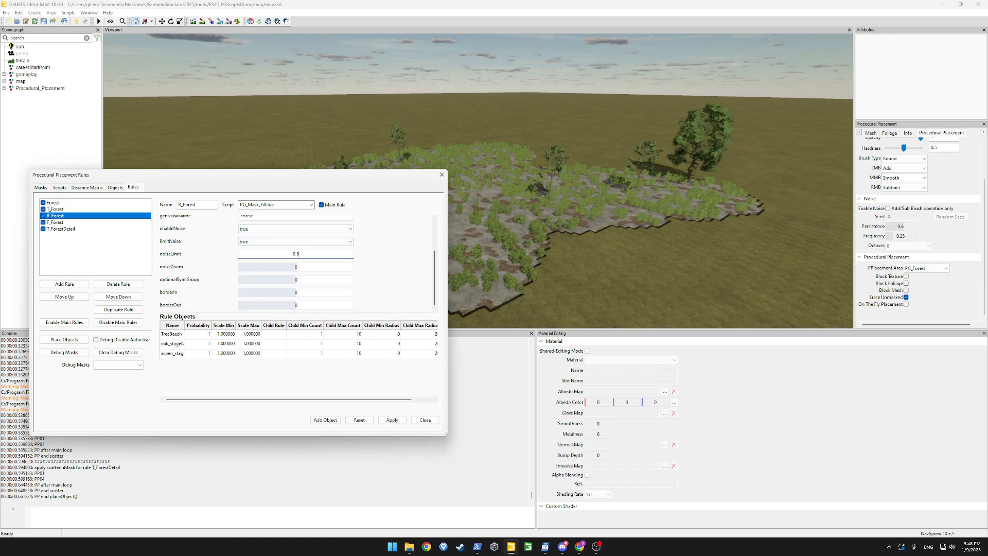
{"action": "type", "text": "0.5"}
{"action": "key", "text": "Return"}
{"action": "left_click", "coordinate": [392, 420]}
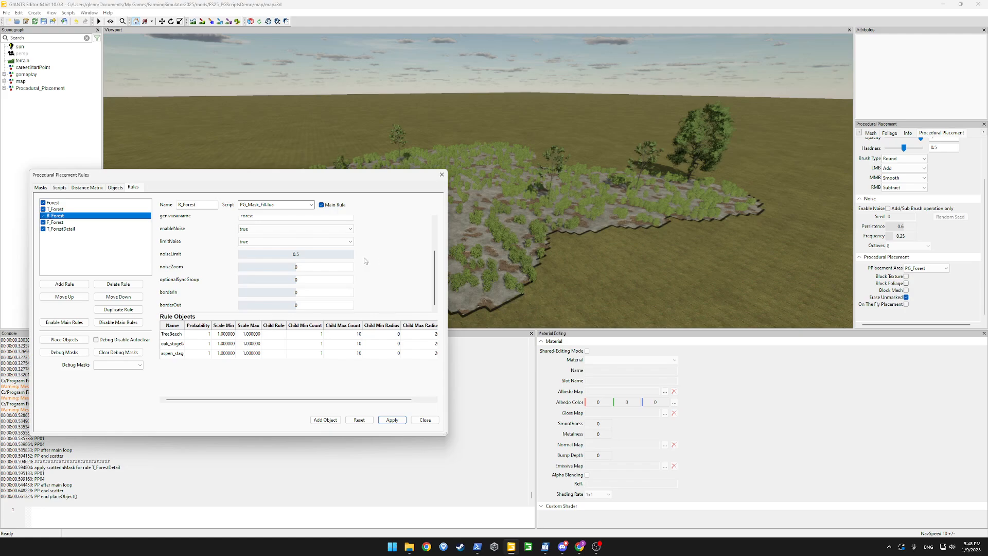
{"action": "left_click", "coordinate": [58, 340]}
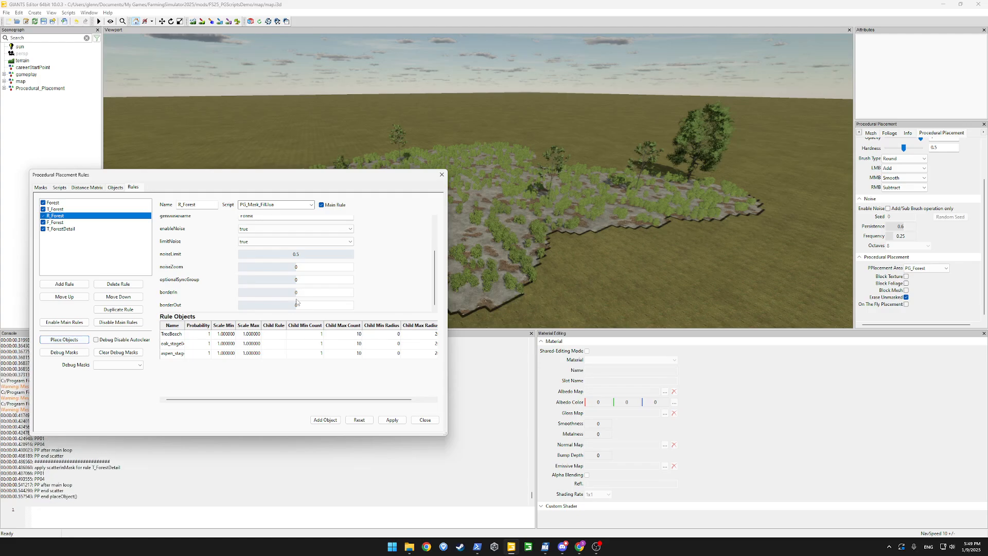
After inspecting the trees, raise noiseLimit to 0.6, apply, and regenerate for a sparser forest
{"action": "left_click_drag", "start_coordinate": [367, 178], "coordinate": [105, 200]}
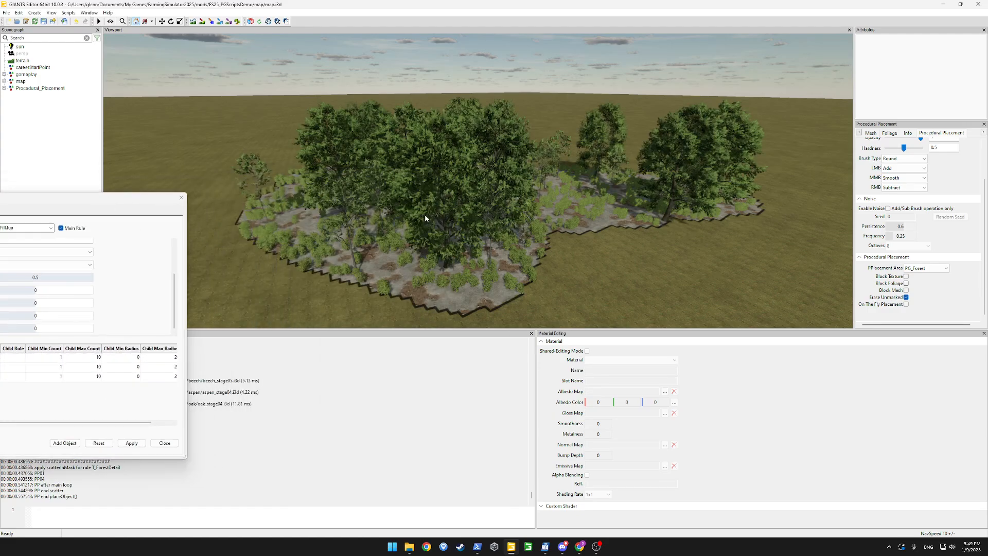
{"action": "scroll", "coordinate": [458, 205], "scroll_direction": "up", "scroll_amount": 3}
{"action": "left_click_drag", "start_coordinate": [424, 215], "coordinate": [504, 220], "text": "alt"}
{"action": "scroll", "coordinate": [543, 218], "scroll_direction": "down", "scroll_amount": 5}
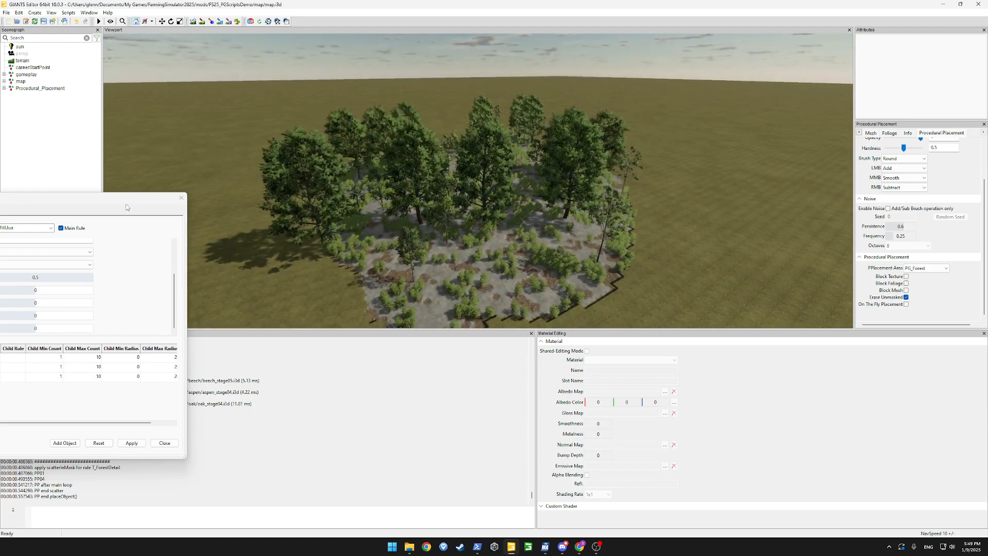
{"action": "left_click_drag", "start_coordinate": [130, 208], "coordinate": [281, 145]}
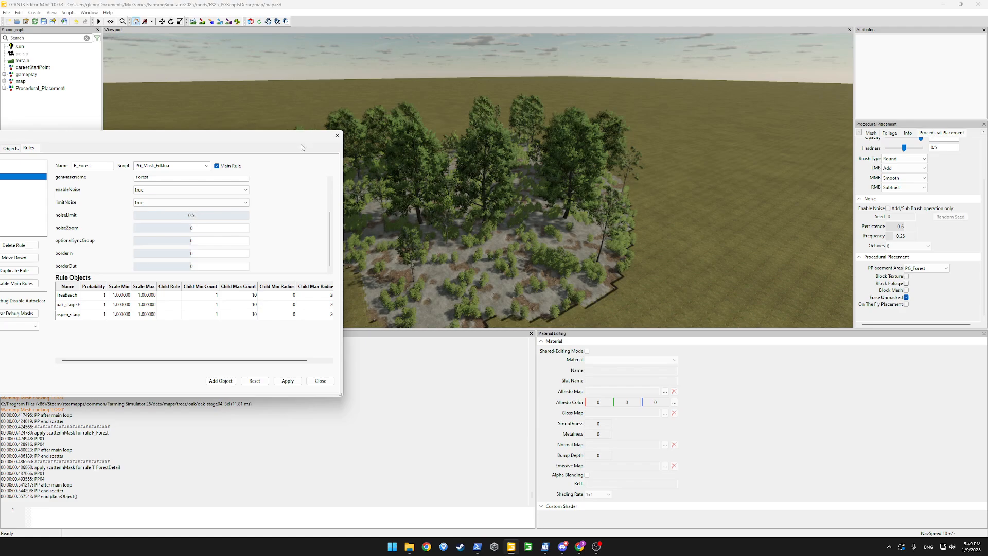
{"action": "double_click", "coordinate": [198, 216]}
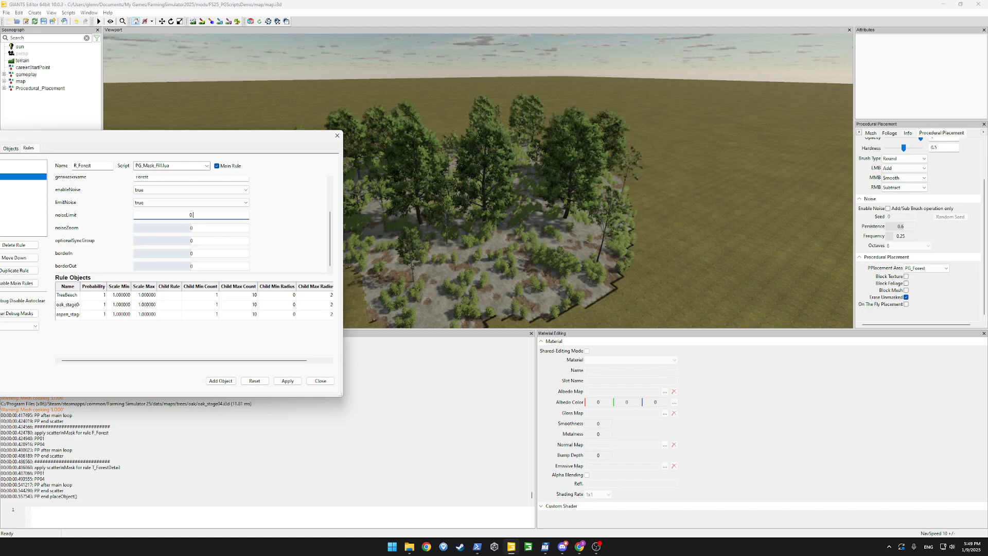
{"action": "type", "text": "0.6"}
{"action": "key", "text": "Return"}
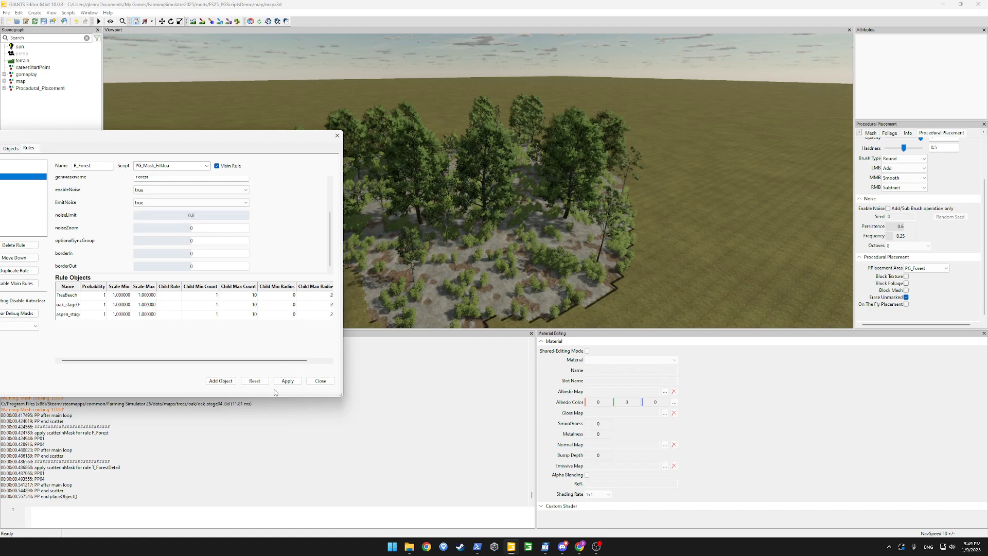
{"action": "left_click", "coordinate": [287, 380]}
{"action": "left_click_drag", "start_coordinate": [250, 137], "coordinate": [348, 115]}
{"action": "left_click", "coordinate": [51, 279]}
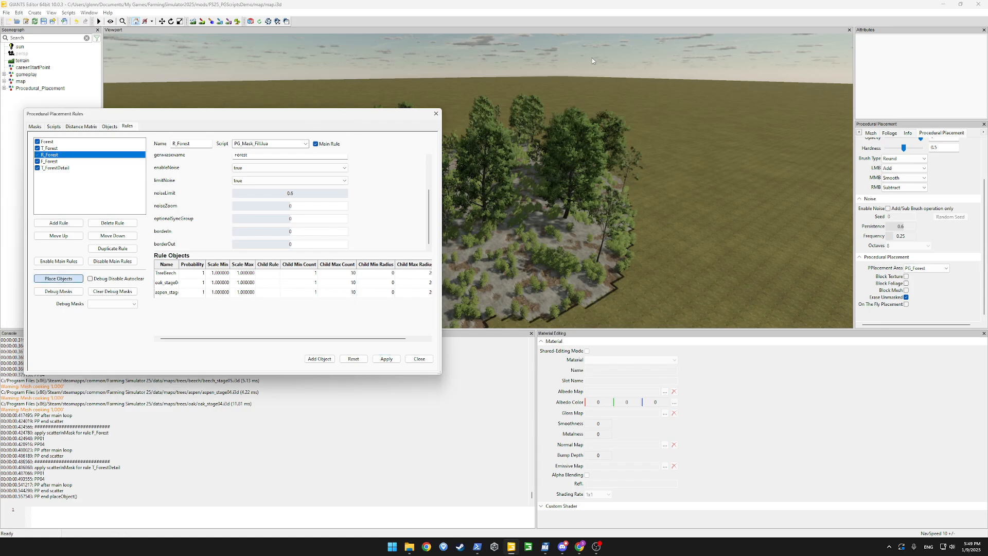
Create a new T_ForestBorder rule that uses the PG_MaskBorder_Fill.lua script
{"action": "key", "text": "space"}
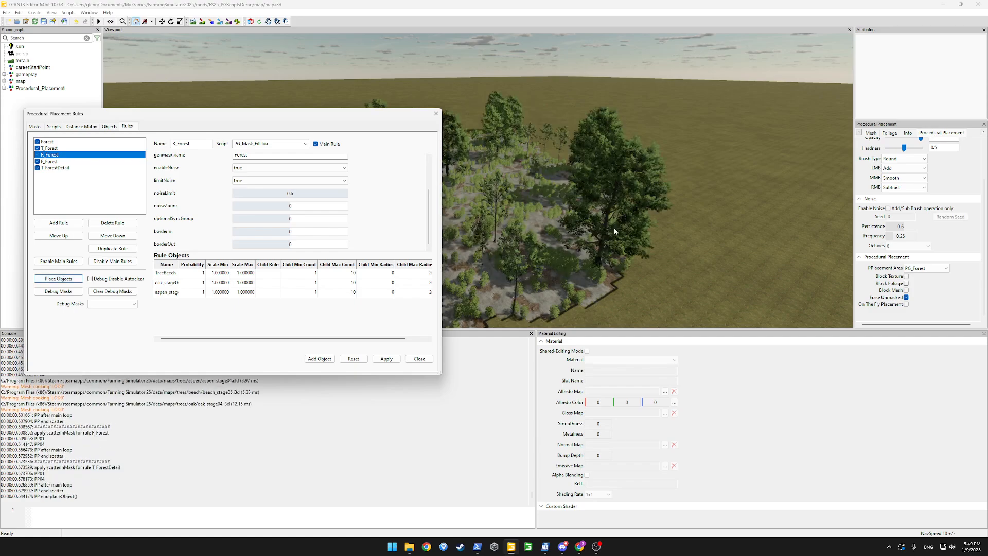
{"action": "left_click", "coordinate": [68, 222]}
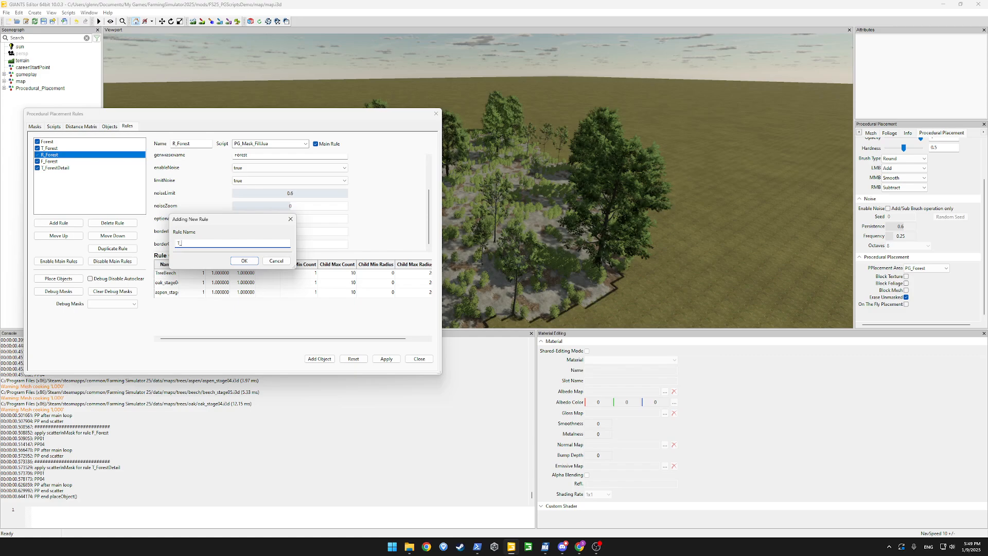
{"action": "type", "text": "T_ForestBorder"}
{"action": "key", "text": "Return"}
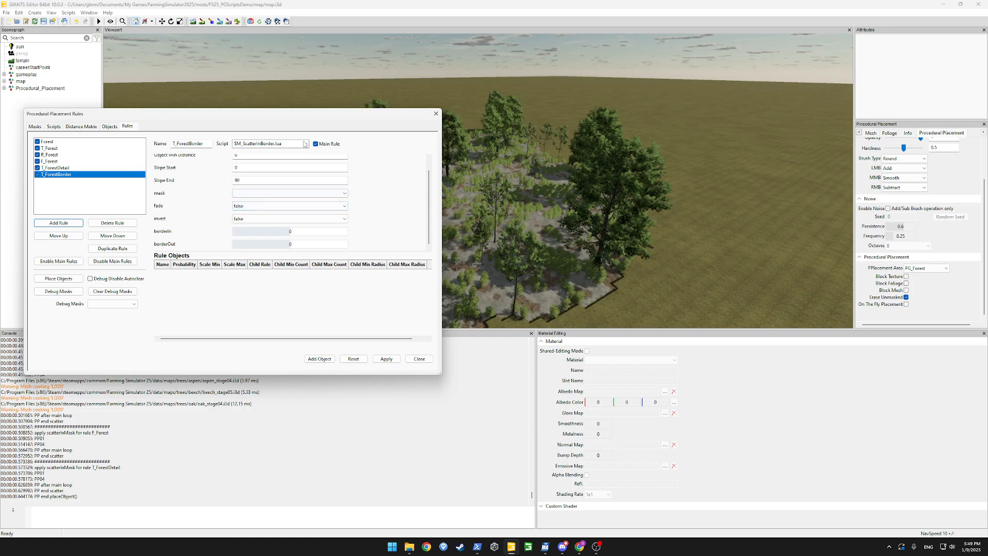
{"action": "left_click", "coordinate": [270, 144]}
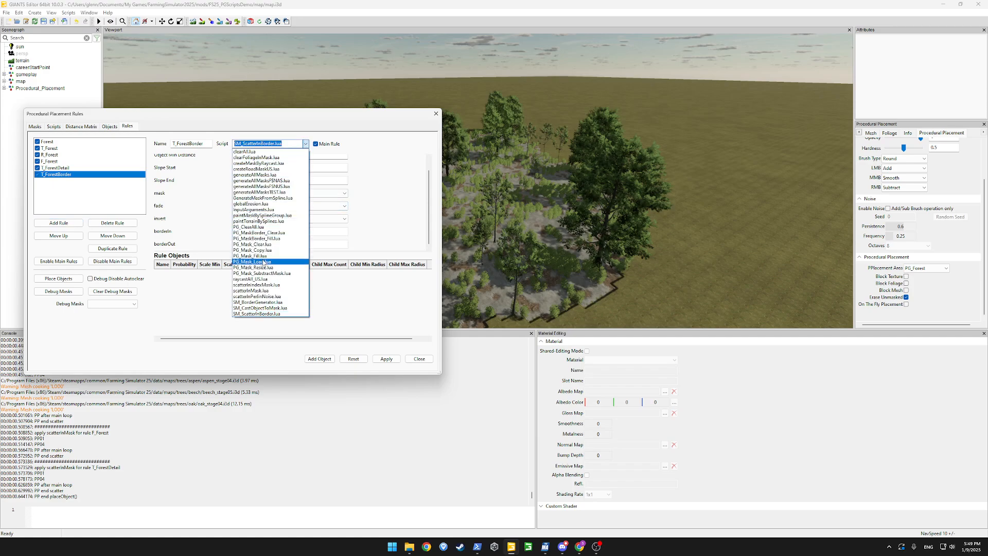
{"action": "left_click", "coordinate": [259, 239]}
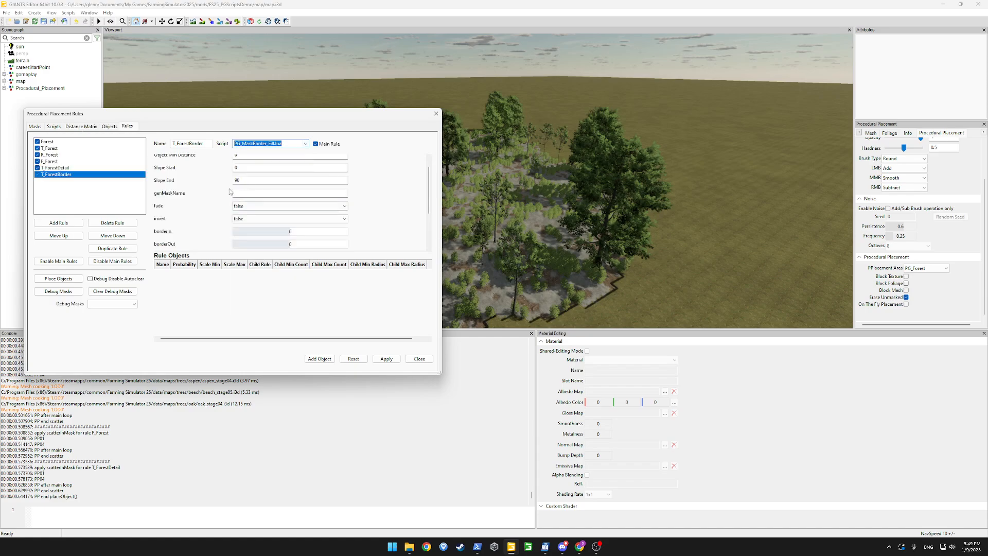
Enter the border mask name, leave fade off, add a FOREST_GRASS object row, and apply
{"action": "left_click", "coordinate": [276, 193]}
{"action": "type", "text": "Forest"}
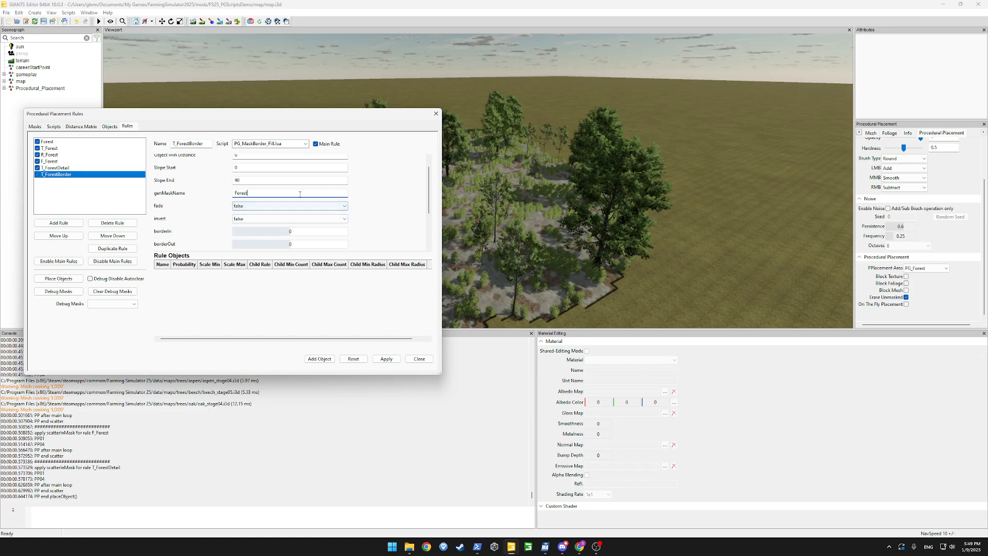
{"action": "left_click", "coordinate": [273, 207]}
{"action": "left_click", "coordinate": [371, 207]}
{"action": "mouse_move", "coordinate": [429, 203]}
{"action": "left_mouse_down"}
{"action": "mouse_move", "coordinate": [428, 239]}
{"action": "mouse_move", "coordinate": [428, 205]}
{"action": "left_mouse_up"}
{"action": "left_click", "coordinate": [319, 359]}
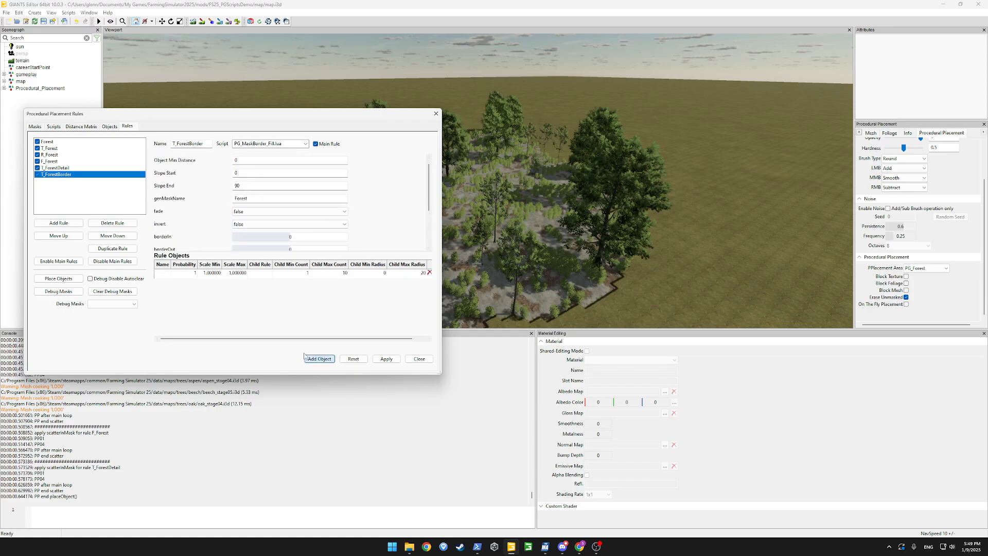
{"action": "left_click", "coordinate": [164, 275]}
{"action": "left_click", "coordinate": [225, 274]}
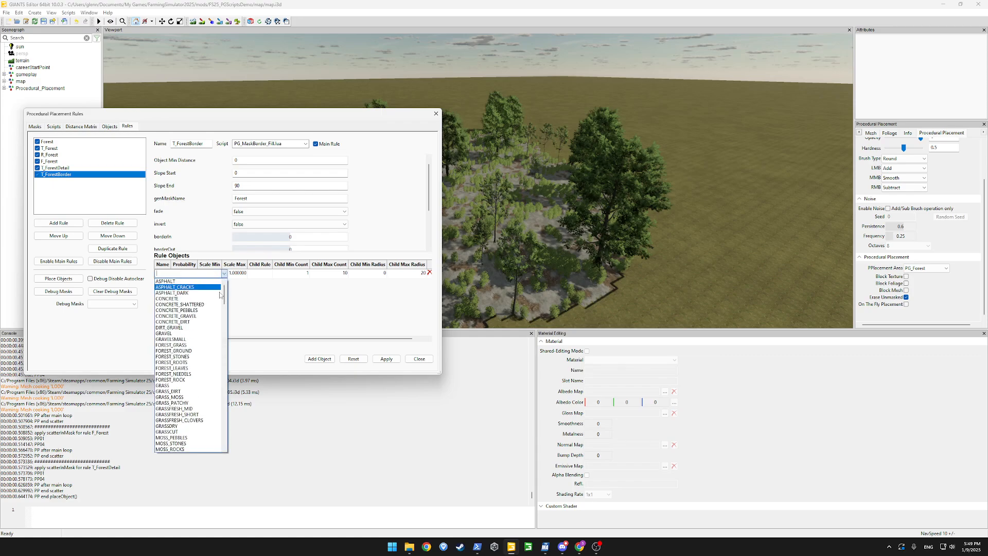
{"action": "left_click", "coordinate": [185, 345]}
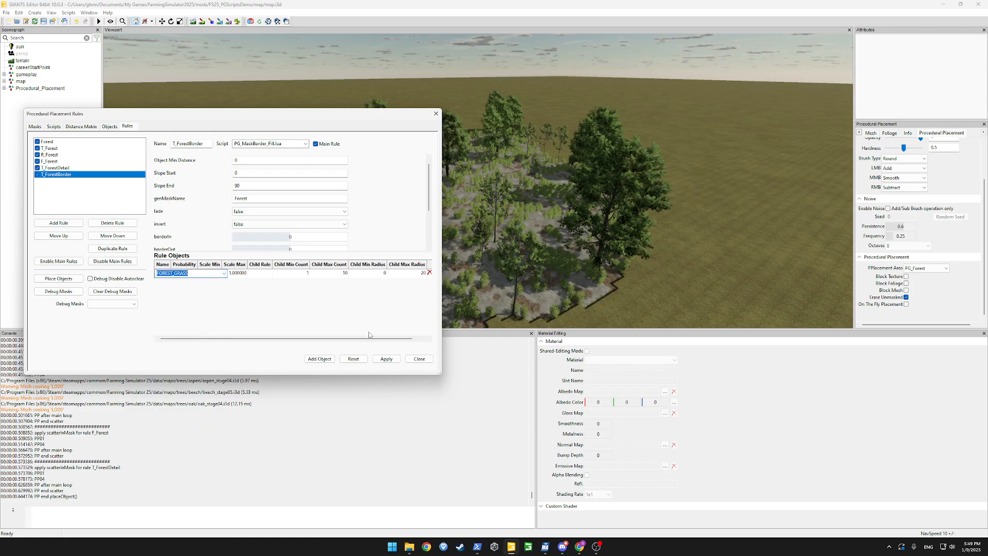
{"action": "left_click", "coordinate": [382, 358]}
Set borderOut to 4, apply the T_ForestBorder rule, and run Place Objects
{"action": "scroll", "coordinate": [420, 189], "scroll_direction": "down", "scroll_amount": 2}
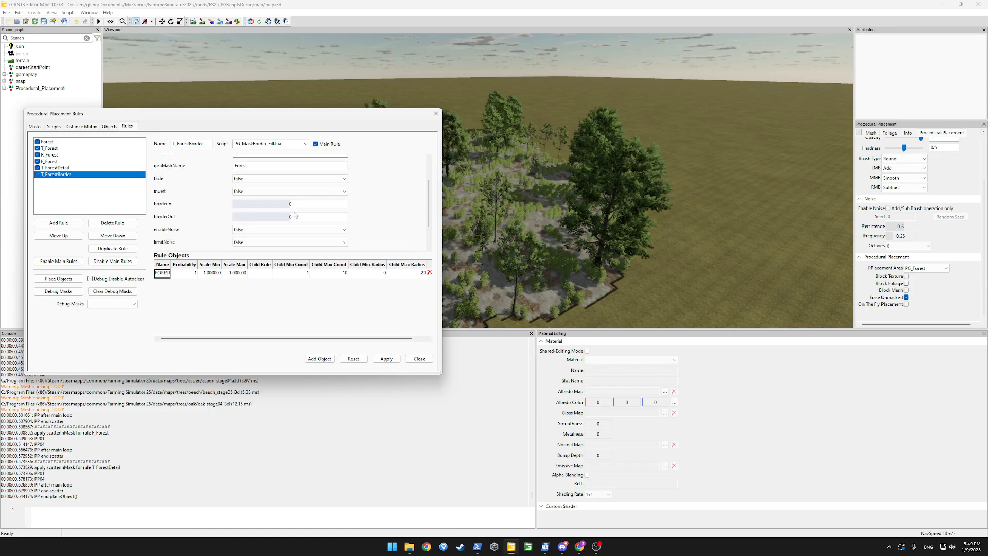
{"action": "double_click", "coordinate": [298, 221]}
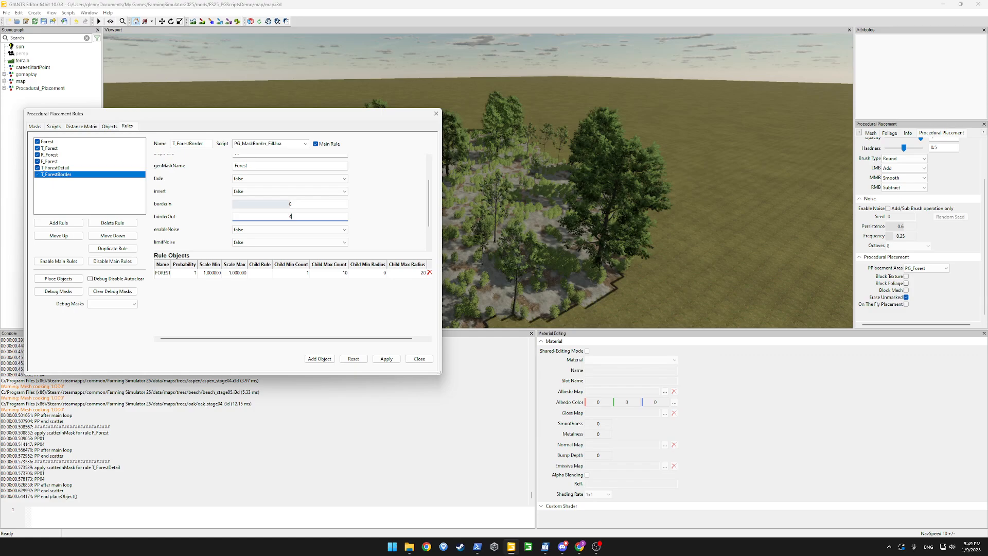
{"action": "type", "text": "4"}
{"action": "key", "text": "Return"}
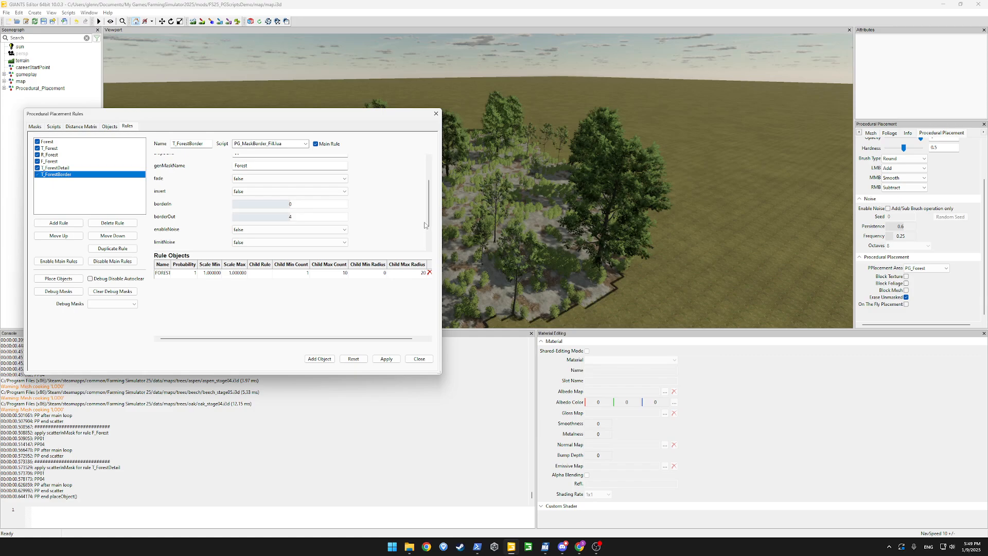
{"action": "left_click", "coordinate": [388, 359]}
{"action": "left_click", "coordinate": [76, 280]}
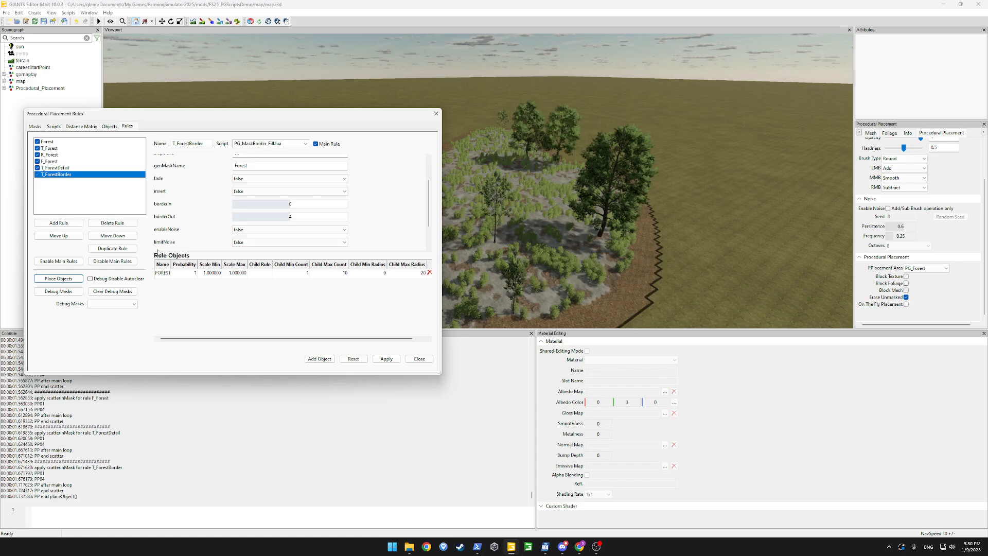
Change T_ForestBorder's object material to GRASS and apply
{"action": "double_click", "coordinate": [163, 272]}
{"action": "left_click", "coordinate": [224, 275]}
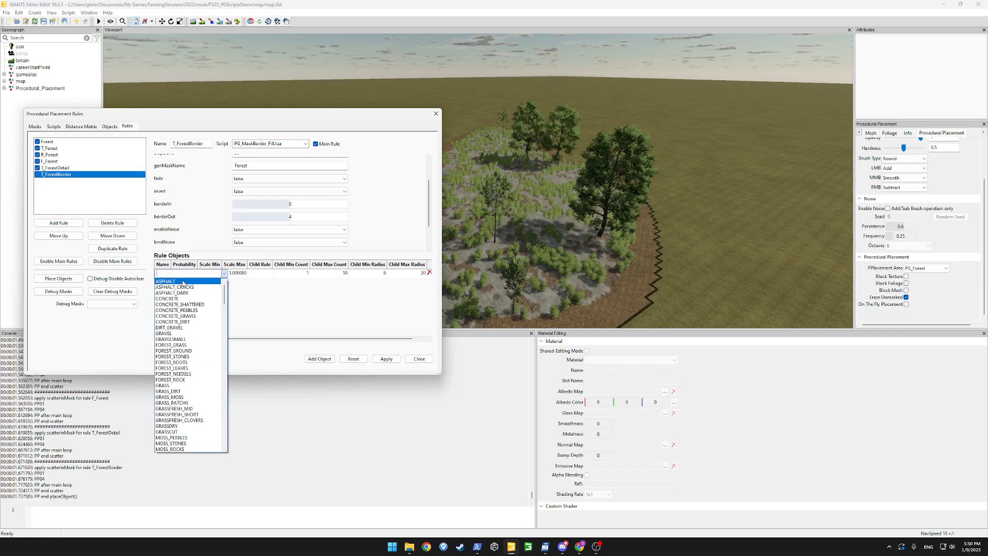
{"action": "left_click", "coordinate": [175, 385]}
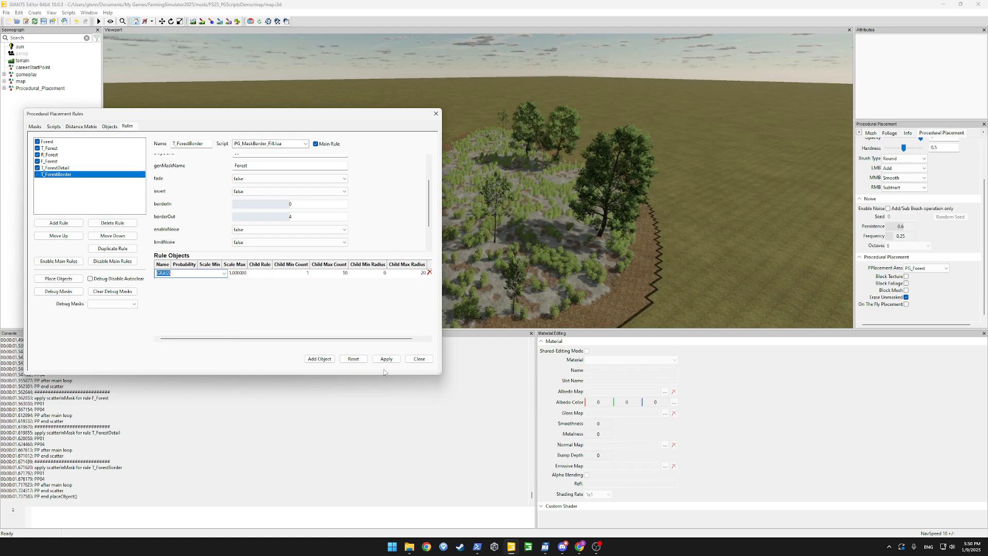
{"action": "left_click", "coordinate": [390, 363]}
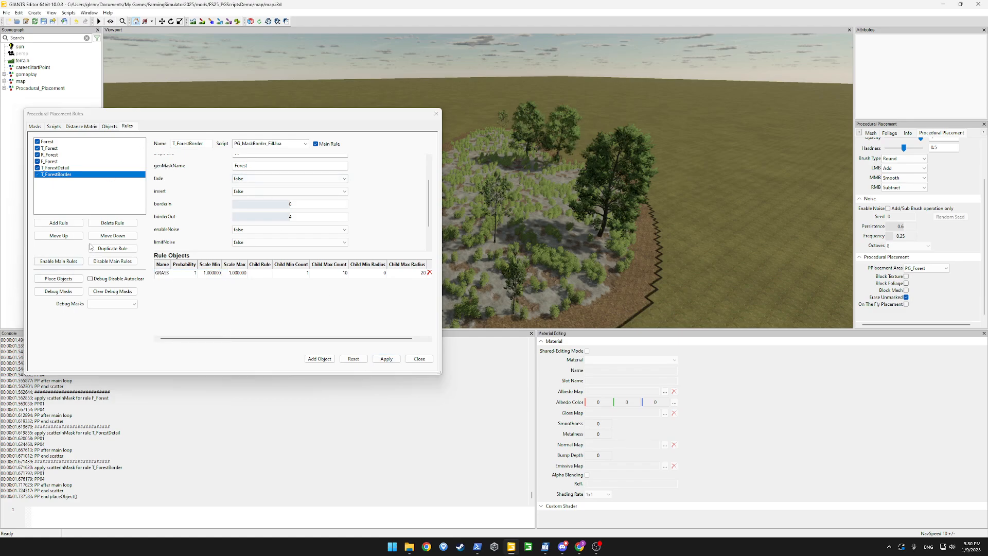
Duplicate T_ForestBorder and rename the copy to T_ForestBorderFade
{"action": "left_click", "coordinate": [112, 248]}
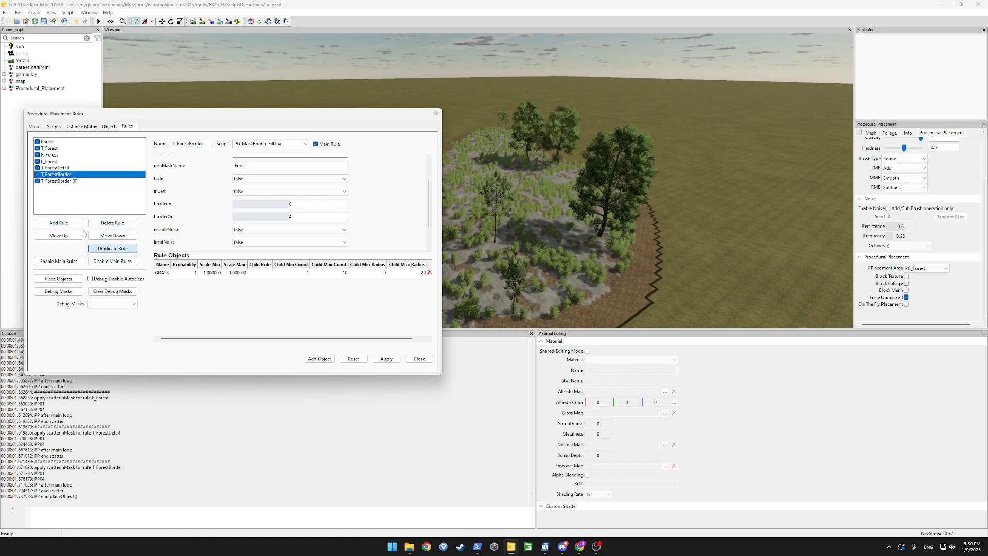
{"action": "left_click", "coordinate": [204, 143]}
{"action": "key", "text": "Delete"}
{"action": "key", "text": "Delete"}
{"action": "key", "text": "Delete"}
{"action": "key", "text": "BackSpace"}
{"action": "type", "text": "Fade"}
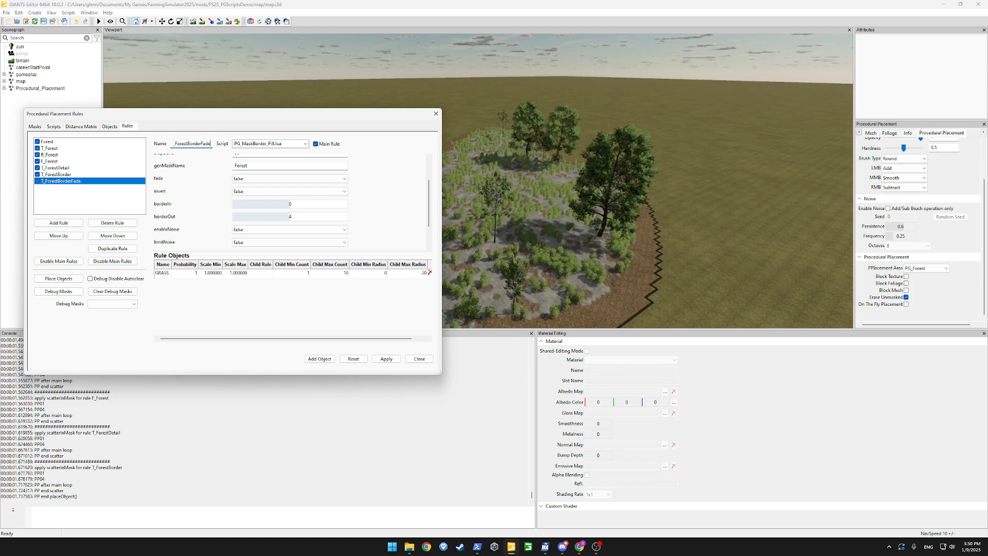
Give T_ForestBorderFade a FOREST_GRASS object with fade true, apply, and regenerate the placement
{"action": "double_click", "coordinate": [164, 274]}
{"action": "left_click", "coordinate": [225, 274]}
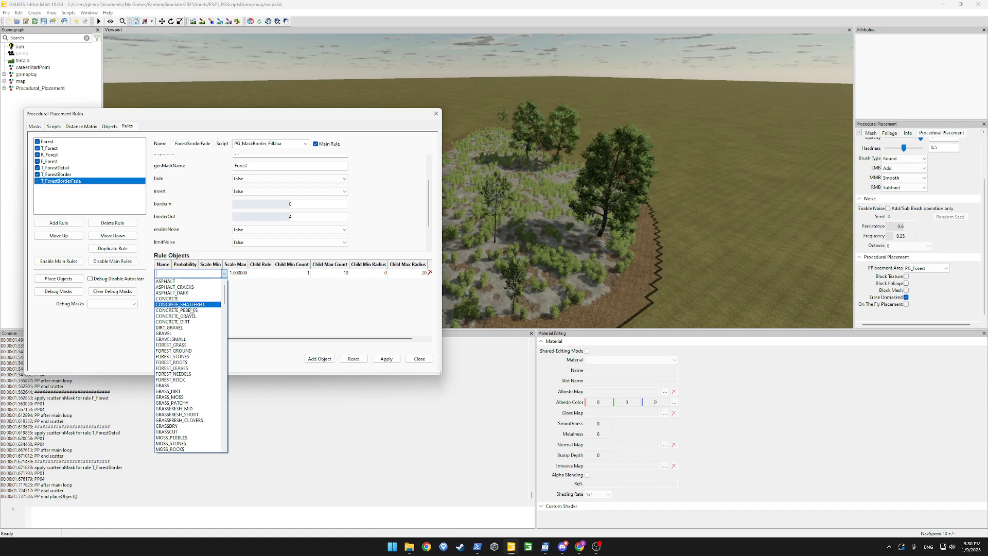
{"action": "left_click", "coordinate": [187, 346]}
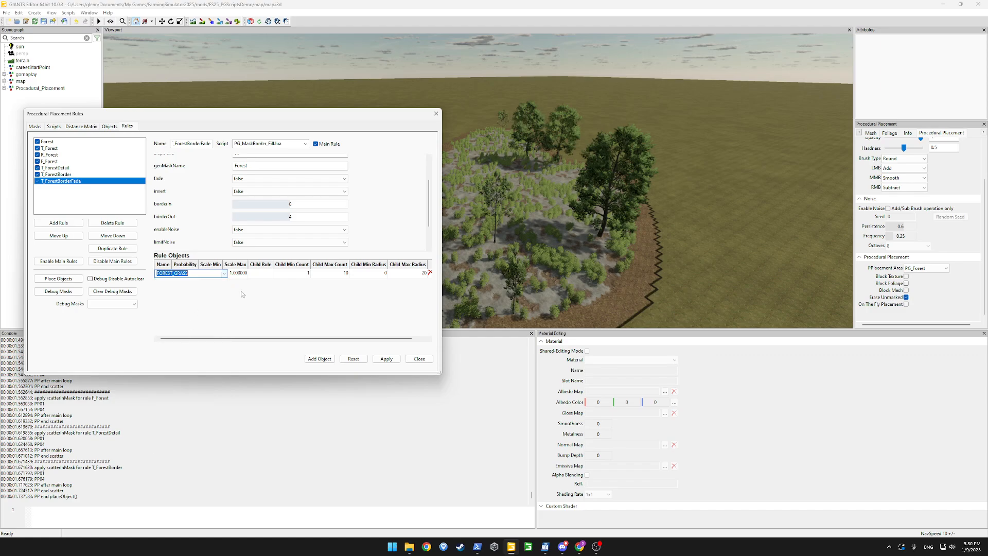
{"action": "left_click", "coordinate": [287, 179]}
{"action": "left_click", "coordinate": [270, 191]}
{"action": "left_click", "coordinate": [386, 359]}
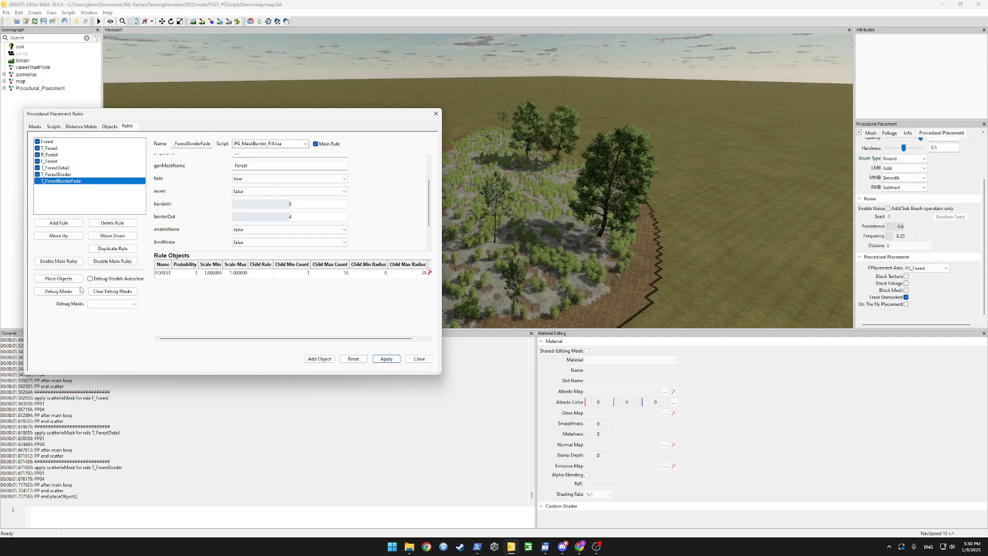
{"action": "left_click", "coordinate": [58, 278]}
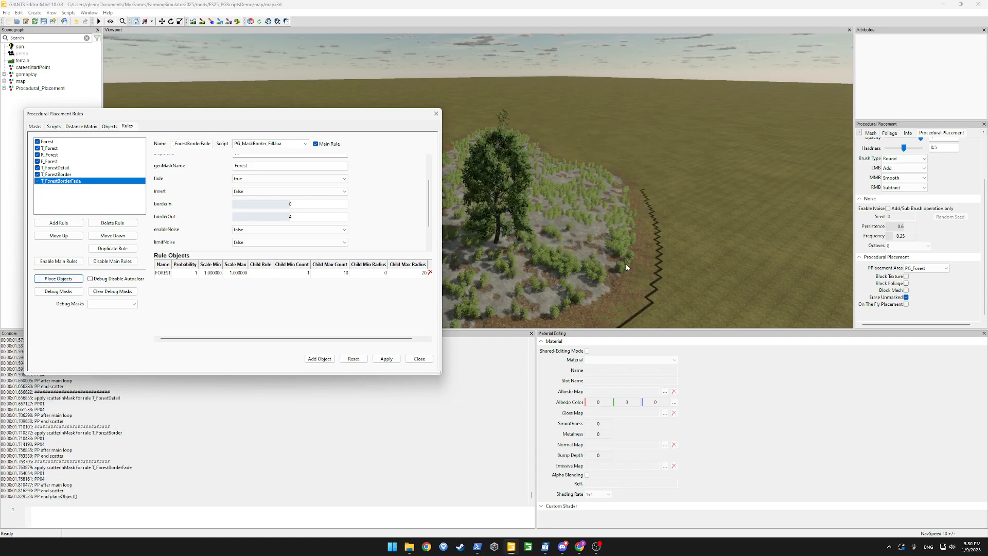
{"action": "mouse_move", "coordinate": [665, 269]}
{"action": "left_mouse_down", "text": "alt"}
{"action": "mouse_move", "coordinate": [675, 261]}
{"action": "mouse_move", "coordinate": [662, 257]}
{"action": "mouse_move", "coordinate": [649, 277]}
{"action": "left_mouse_up", "text": "alt"}
{"action": "left_click_drag", "start_coordinate": [617, 190], "coordinate": [539, 218], "text": "alt"}
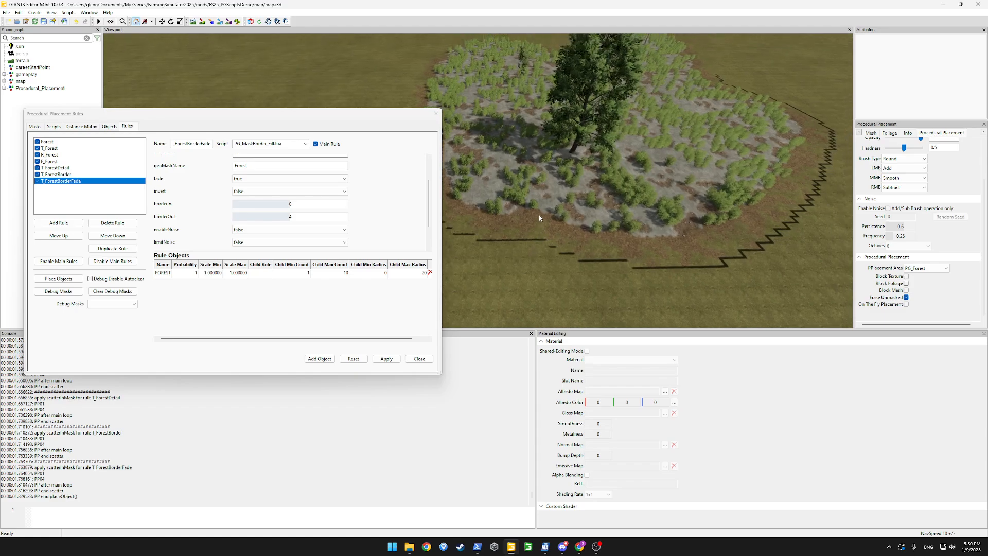
Replace T_ForestDetail's CONCRETE object with a ground texture, apply, and run placement again
{"action": "left_click", "coordinate": [60, 169]}
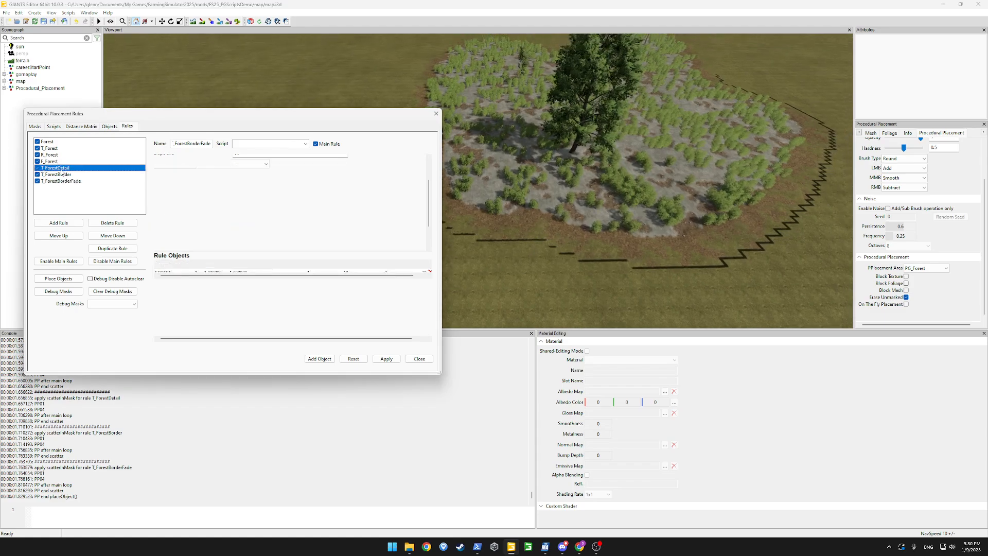
{"action": "double_click", "coordinate": [164, 274]}
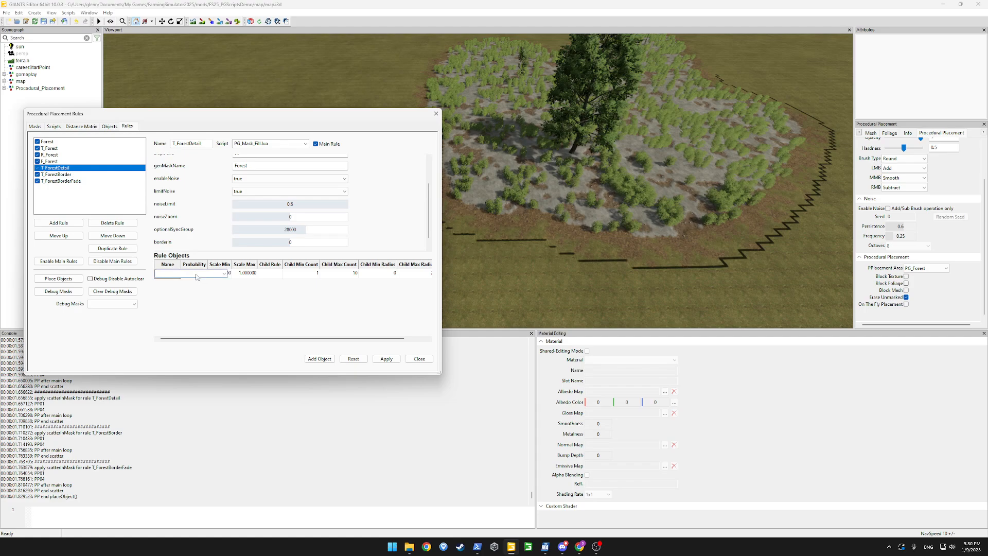
{"action": "left_click", "coordinate": [224, 274]}
{"action": "left_click", "coordinate": [187, 345]}
{"action": "left_click", "coordinate": [398, 359]}
{"action": "left_click", "coordinate": [61, 279]}
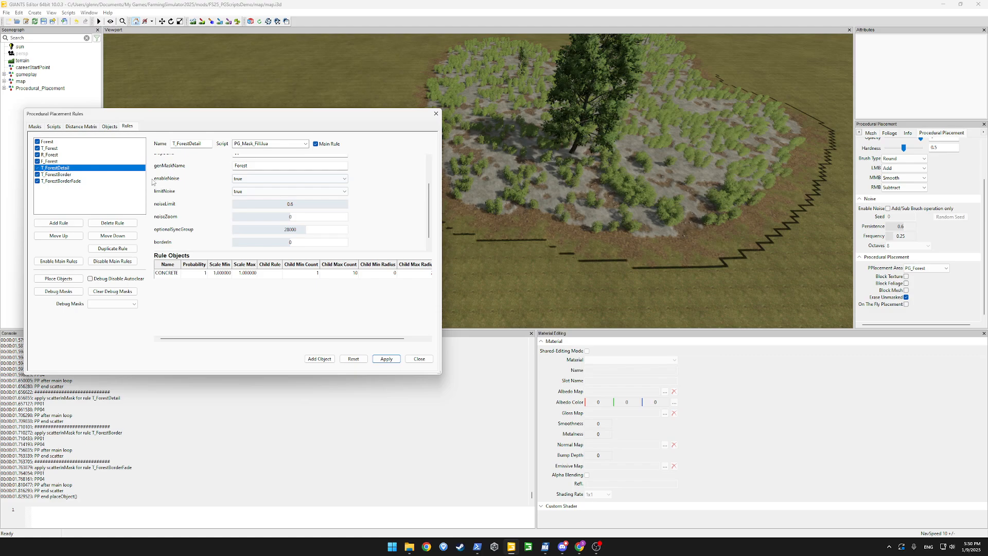
{"action": "left_click_drag", "start_coordinate": [303, 118], "coordinate": [52, 138]}
{"action": "left_click_drag", "start_coordinate": [496, 147], "coordinate": [498, 107], "text": "alt"}
With On The Fly Placement enabled, paint a larger PP_Forest area around the patch
{"action": "left_click", "coordinate": [229, 22]}
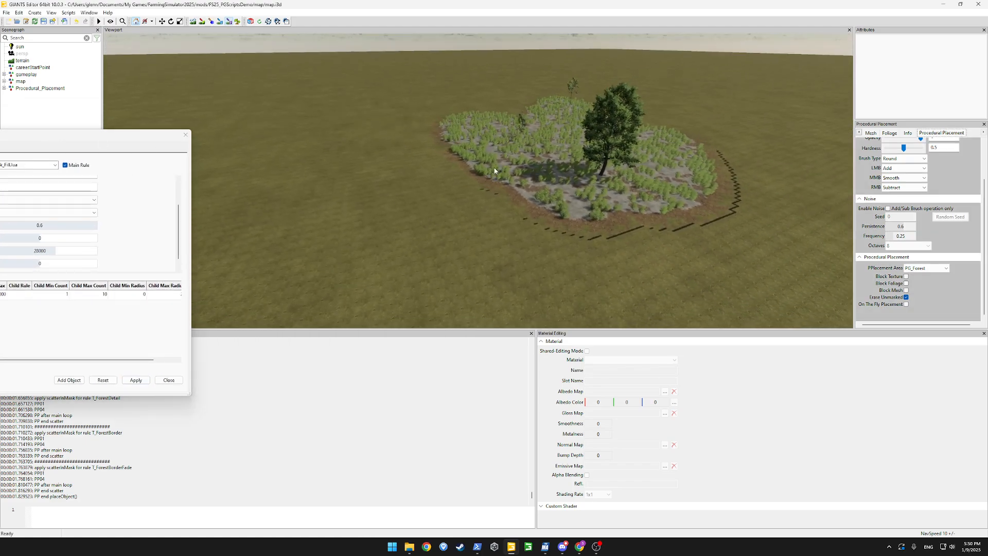
{"action": "left_click", "coordinate": [906, 304]}
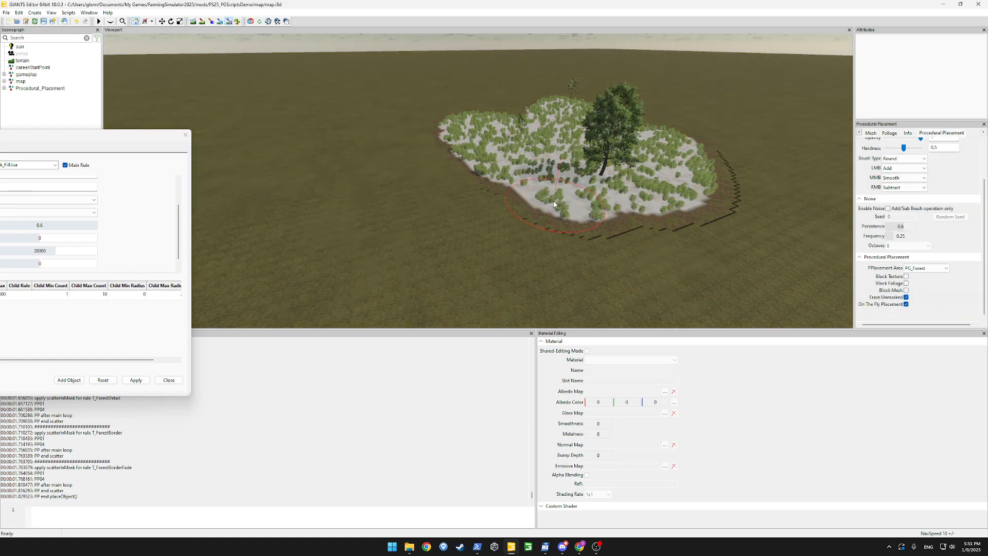
{"action": "mouse_move", "coordinate": [535, 188]}
{"action": "left_mouse_down"}
{"action": "mouse_move", "coordinate": [463, 203]}
{"action": "mouse_move", "coordinate": [399, 201]}
{"action": "mouse_move", "coordinate": [597, 223]}
{"action": "mouse_move", "coordinate": [438, 241]}
{"action": "mouse_move", "coordinate": [407, 224]}
{"action": "mouse_move", "coordinate": [401, 231]}
{"action": "left_mouse_up"}
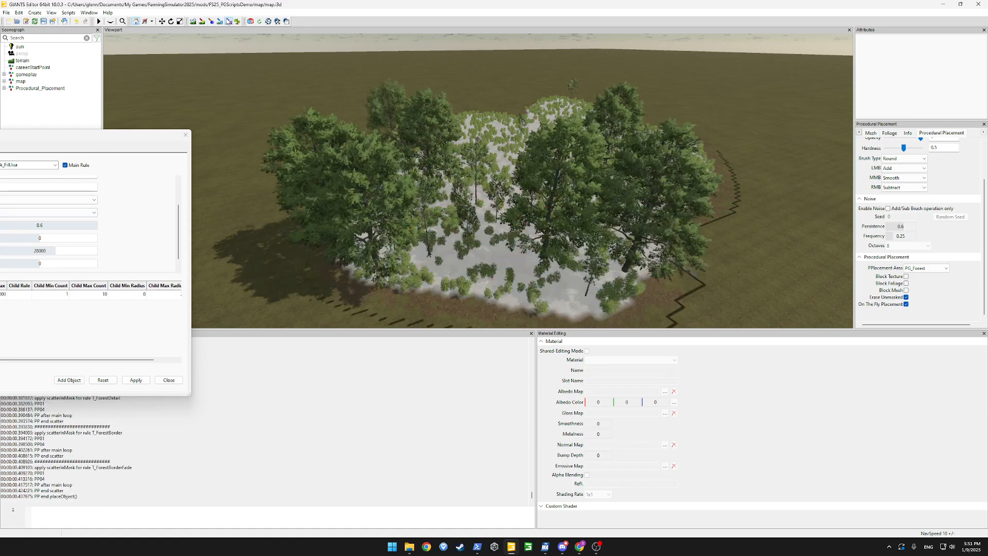
{"action": "left_click", "coordinate": [229, 21]}
{"action": "mouse_move", "coordinate": [507, 180]}
{"action": "left_mouse_down", "text": "alt"}
{"action": "mouse_move", "coordinate": [514, 217]}
{"action": "mouse_move", "coordinate": [531, 219]}
{"action": "mouse_move", "coordinate": [480, 224]}
{"action": "mouse_move", "coordinate": [598, 200]}
{"action": "mouse_move", "coordinate": [576, 170]}
{"action": "mouse_move", "coordinate": [208, 127]}
{"action": "left_mouse_up", "text": "alt"}
{"action": "left_click_drag", "start_coordinate": [142, 136], "coordinate": [413, 117]}
Swap T_ForestDetail's CONCRETE object for a ground texture, apply, and rerun placement
{"action": "left_click", "coordinate": [186, 276]}
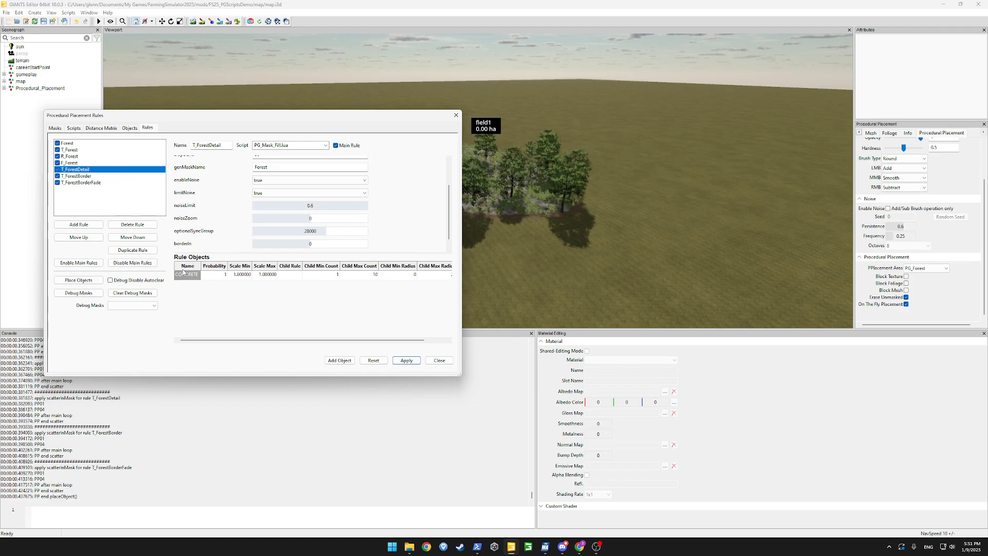
{"action": "left_click", "coordinate": [186, 276]}
{"action": "left_click", "coordinate": [244, 275]}
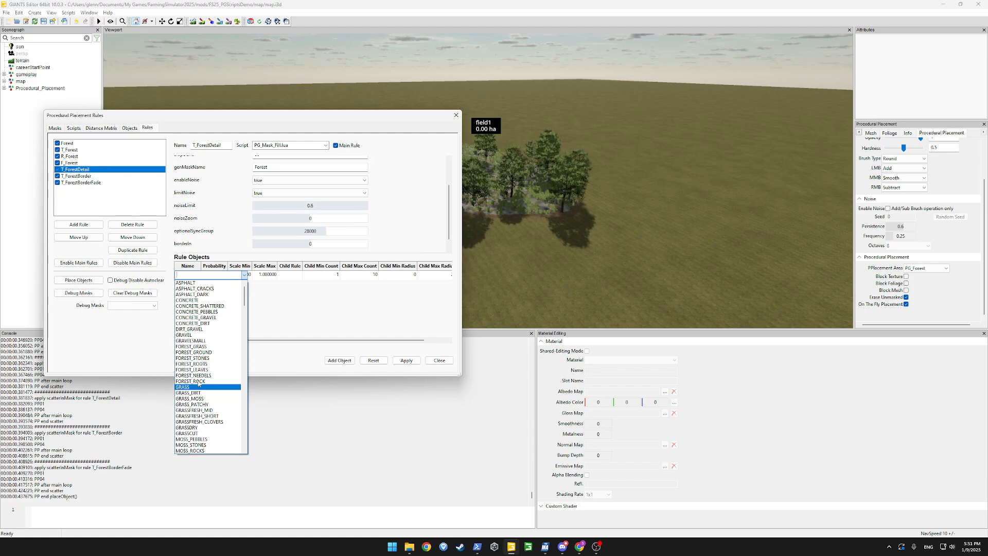
{"action": "left_click", "coordinate": [204, 349]}
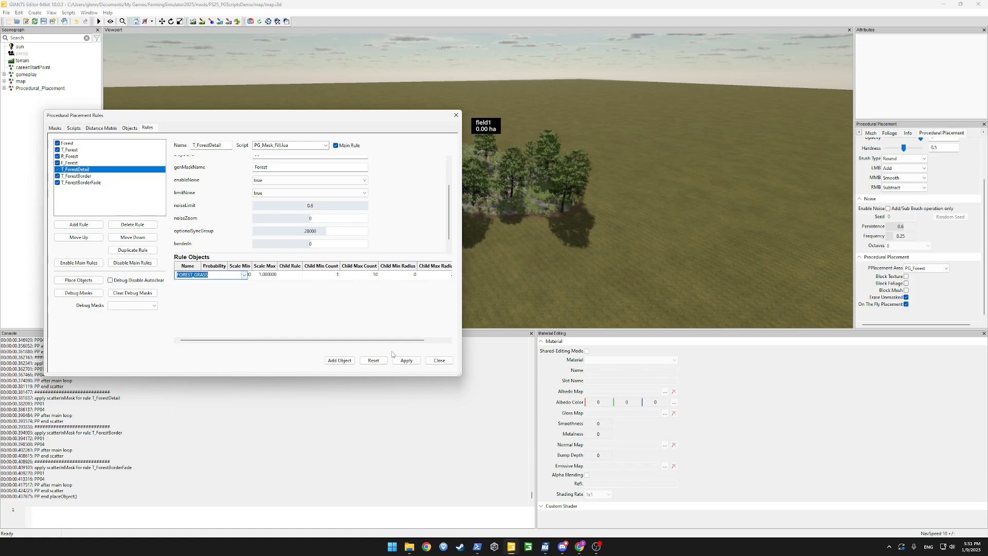
{"action": "left_click", "coordinate": [405, 362]}
{"action": "left_click", "coordinate": [94, 283]}
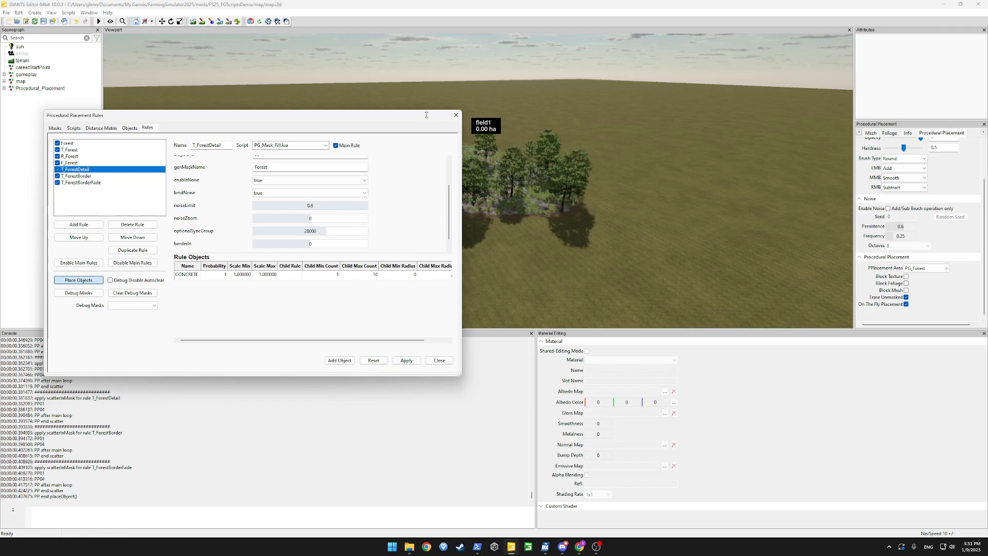
Inspect the forest, then review the T_ForestBorder and T_ForestBorderFade settings before returning to T_ForestDetail
{"action": "left_click_drag", "start_coordinate": [427, 115], "coordinate": [204, 152]}
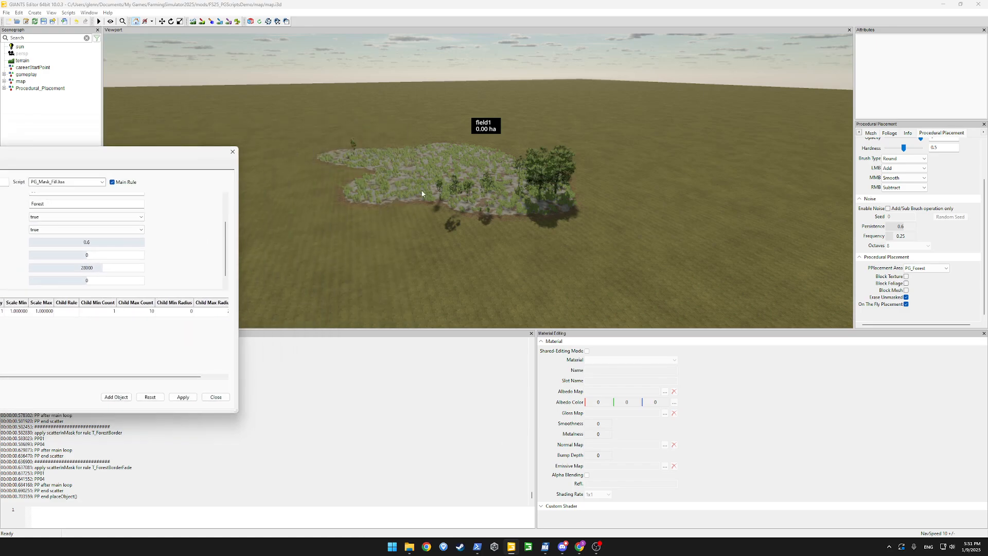
{"action": "scroll", "coordinate": [422, 193], "scroll_direction": "up", "scroll_amount": 4}
{"action": "left_click_drag", "start_coordinate": [422, 193], "coordinate": [466, 219], "text": "alt"}
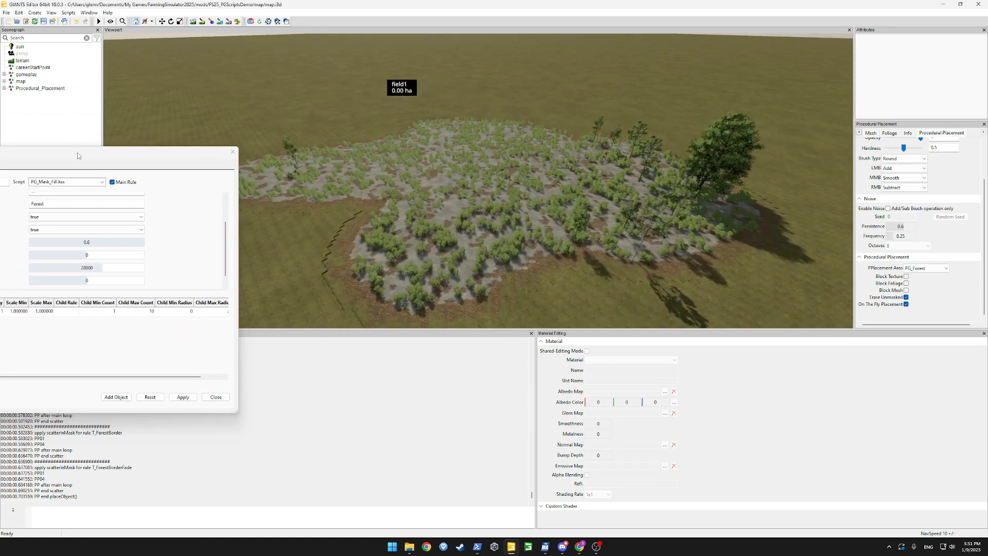
{"action": "left_click_drag", "start_coordinate": [77, 155], "coordinate": [373, 155]}
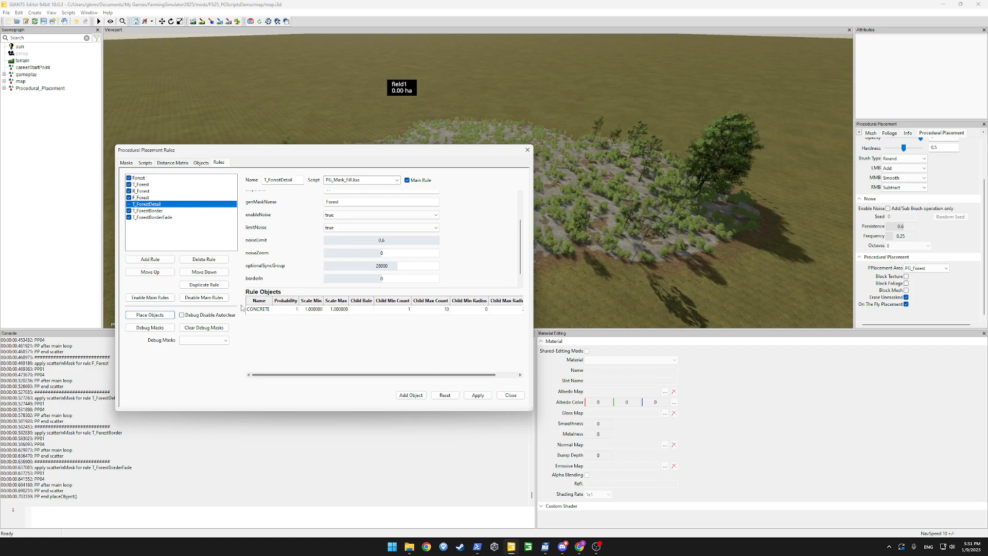
{"action": "left_click", "coordinate": [155, 211]}
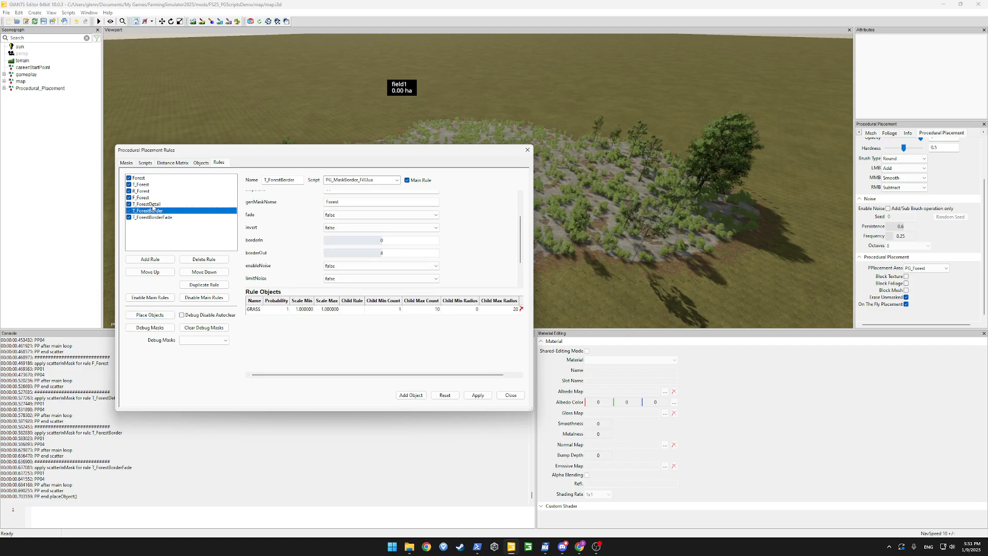
{"action": "left_click", "coordinate": [153, 205]}
{"action": "left_click", "coordinate": [152, 217]}
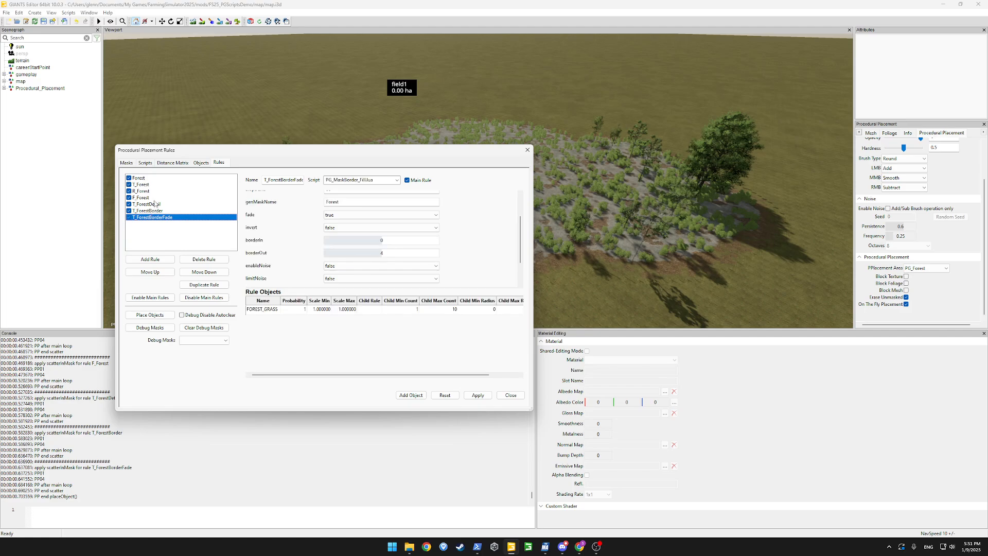
{"action": "left_click", "coordinate": [154, 205]}
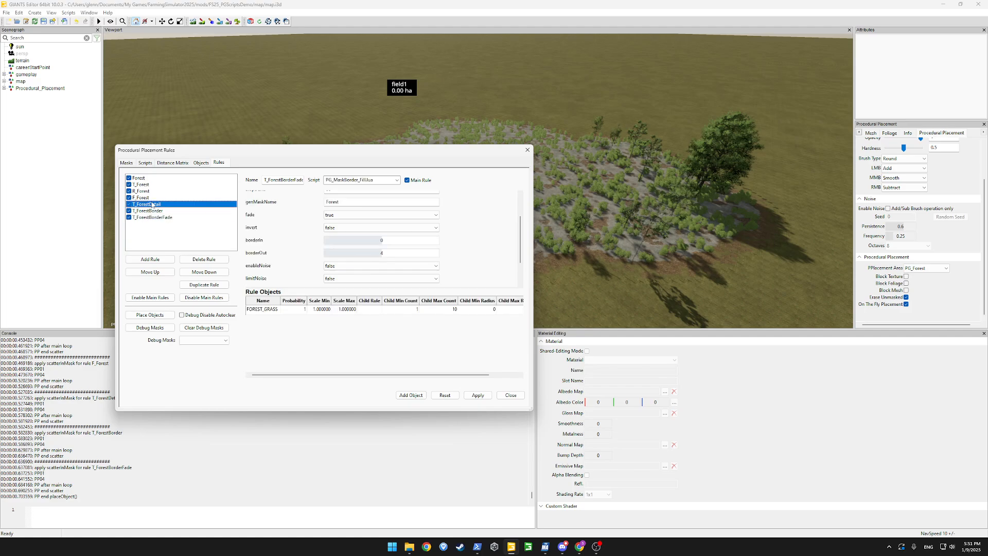
Reset T_ForestDetail, delete its CONCRETE object, and apply the change
{"action": "left_click", "coordinate": [436, 393]}
{"action": "left_click", "coordinate": [275, 328]}
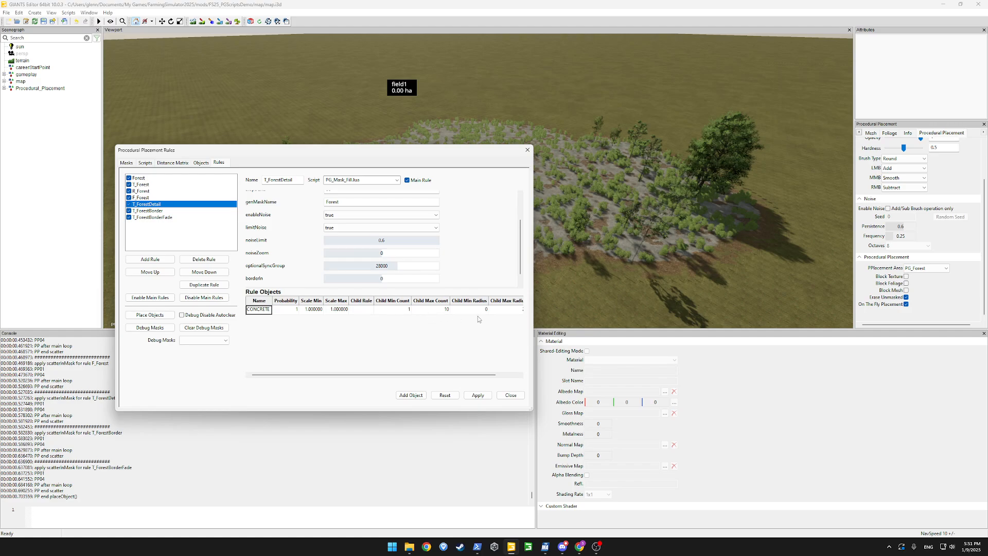
{"action": "left_click_drag", "start_coordinate": [470, 374], "coordinate": [528, 375]}
{"action": "left_click", "coordinate": [507, 309]}
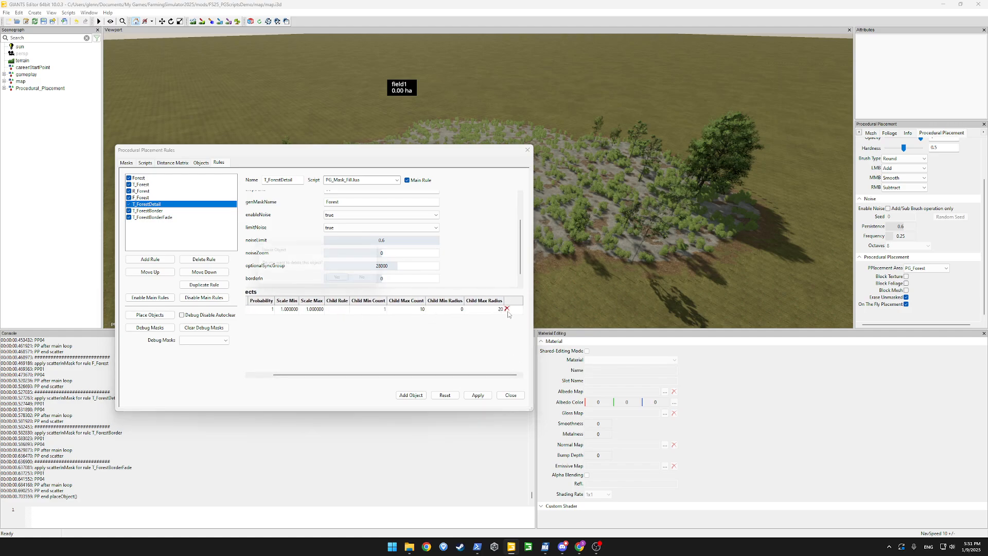
{"action": "left_click", "coordinate": [342, 279]}
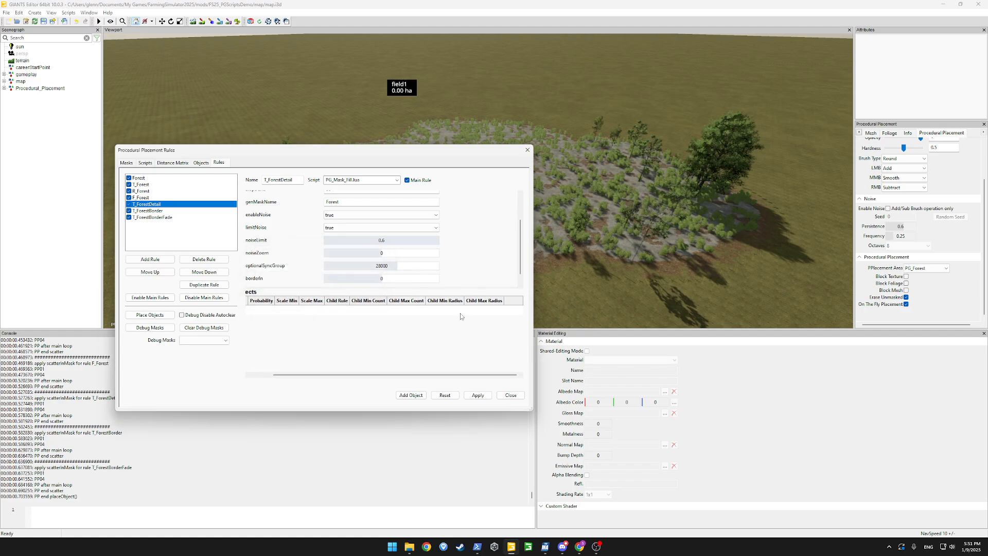
{"action": "left_click", "coordinate": [478, 395]}
Add a FOREST_GRASS object row to T_ForestDetail, apply, and run placement
{"action": "left_click", "coordinate": [147, 210]}
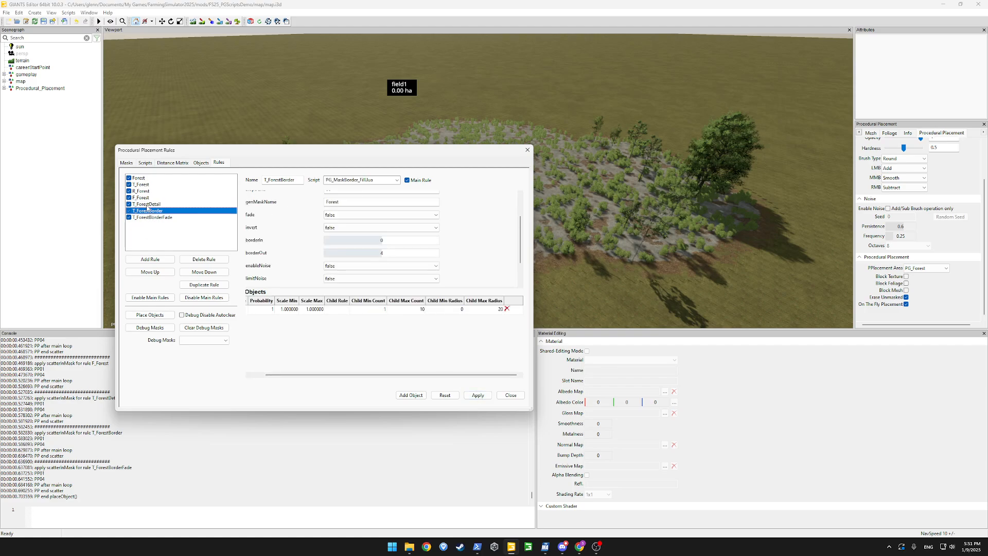
{"action": "left_click", "coordinate": [146, 204]}
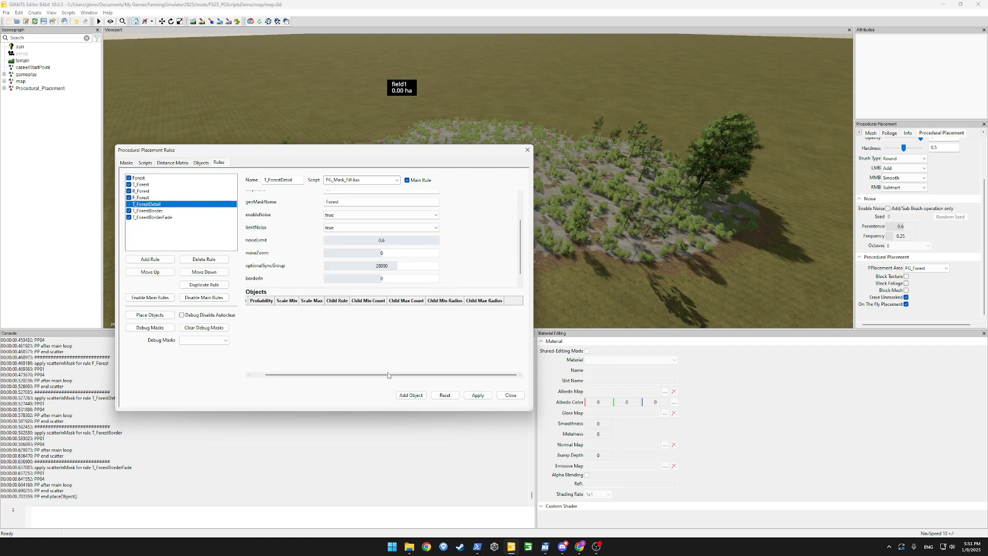
{"action": "left_click", "coordinate": [410, 395]}
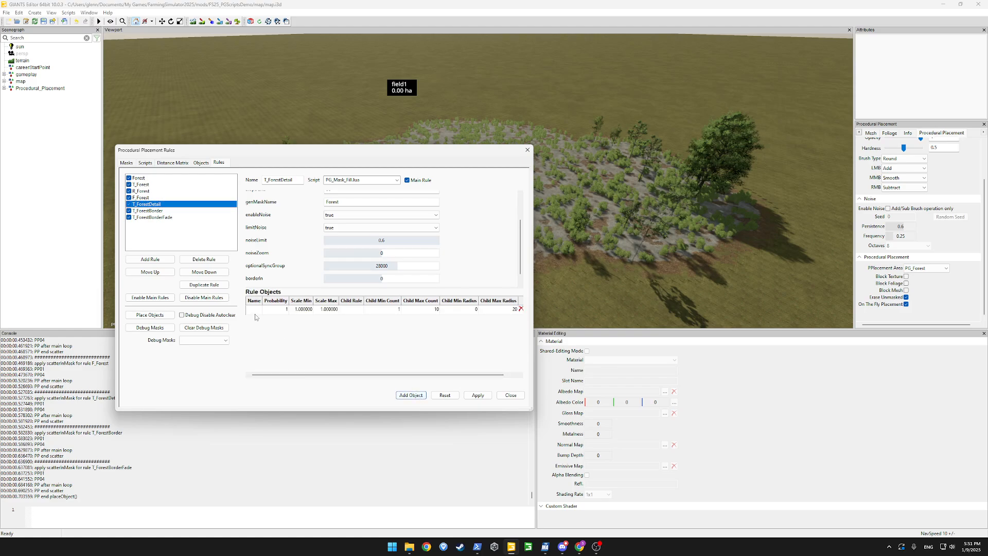
{"action": "double_click", "coordinate": [255, 311]}
{"action": "left_click", "coordinate": [315, 310]}
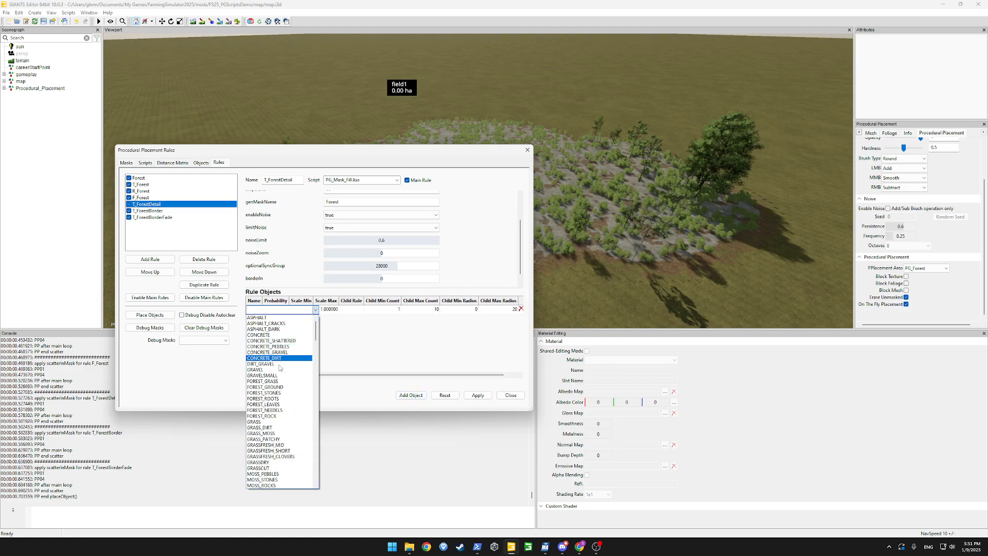
{"action": "left_click", "coordinate": [278, 381]}
{"action": "left_click", "coordinate": [478, 395]}
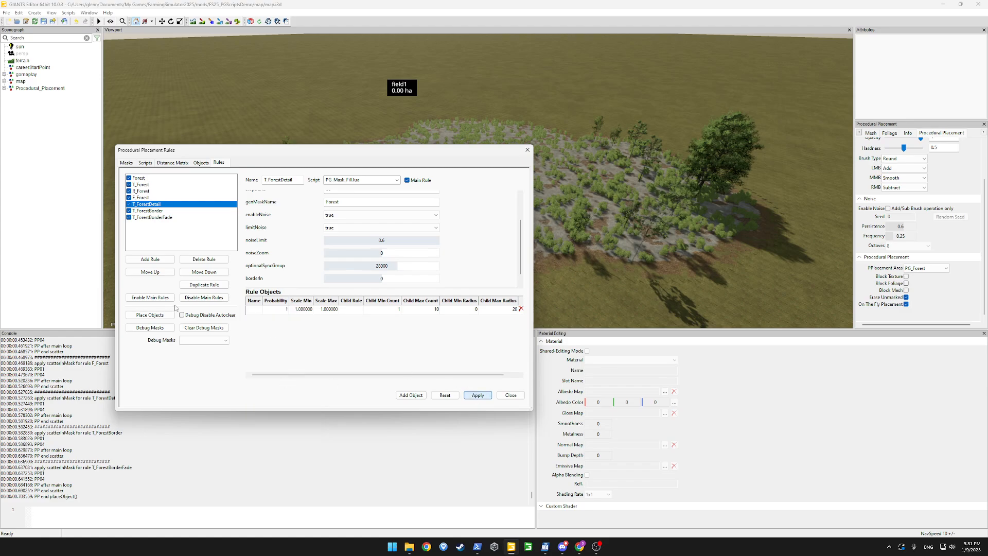
{"action": "left_click", "coordinate": [150, 315]}
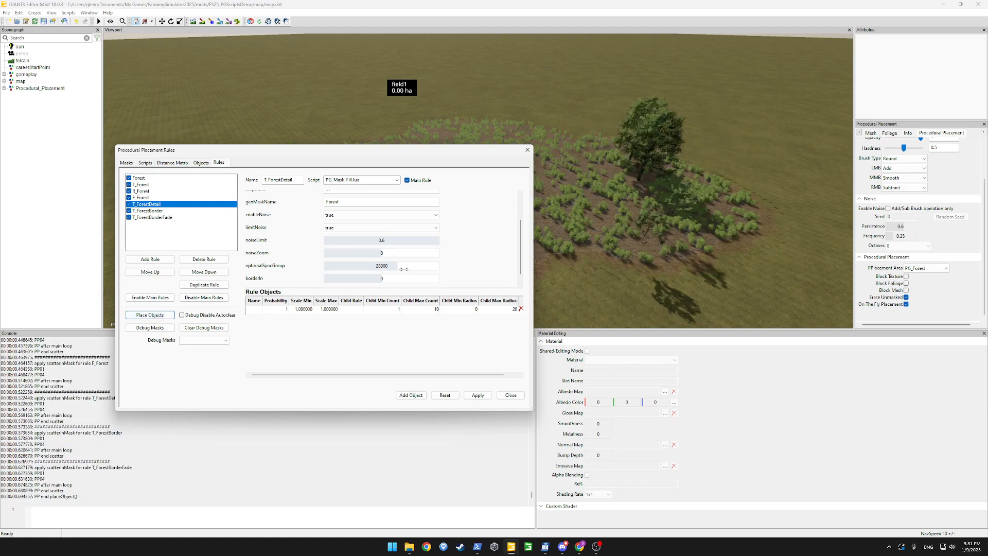
{"action": "left_click_drag", "start_coordinate": [482, 152], "coordinate": [251, 165]}
{"action": "right_click_drag", "start_coordinate": [435, 188], "coordinate": [409, 173]}
{"action": "key", "text": "w"}
{"action": "key", "text": "d"}
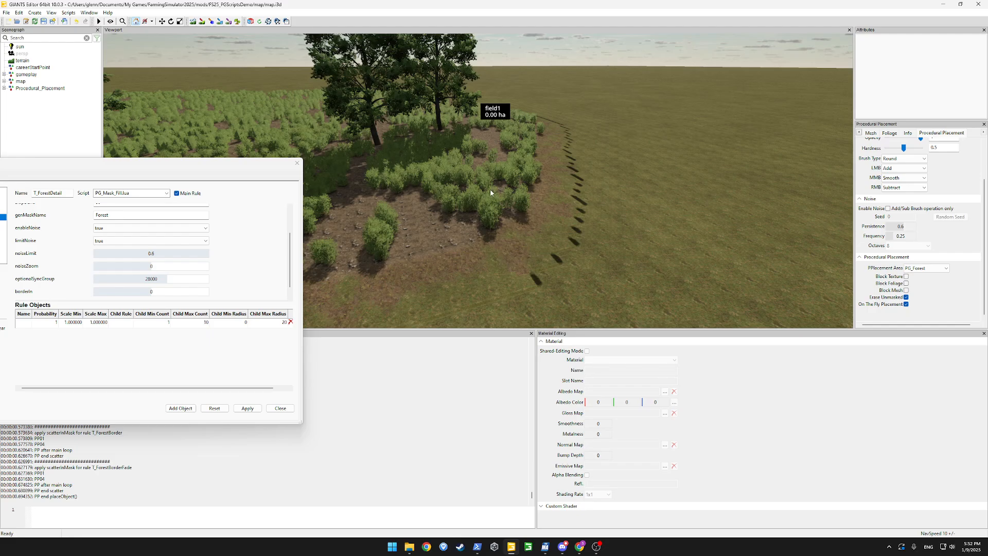
{"action": "key", "text": "s"}
{"action": "key", "text": "a"}
{"action": "right_click_drag", "start_coordinate": [490, 189], "coordinate": [543, 180]}
{"action": "key", "text": "w"}
{"action": "key", "text": "d"}
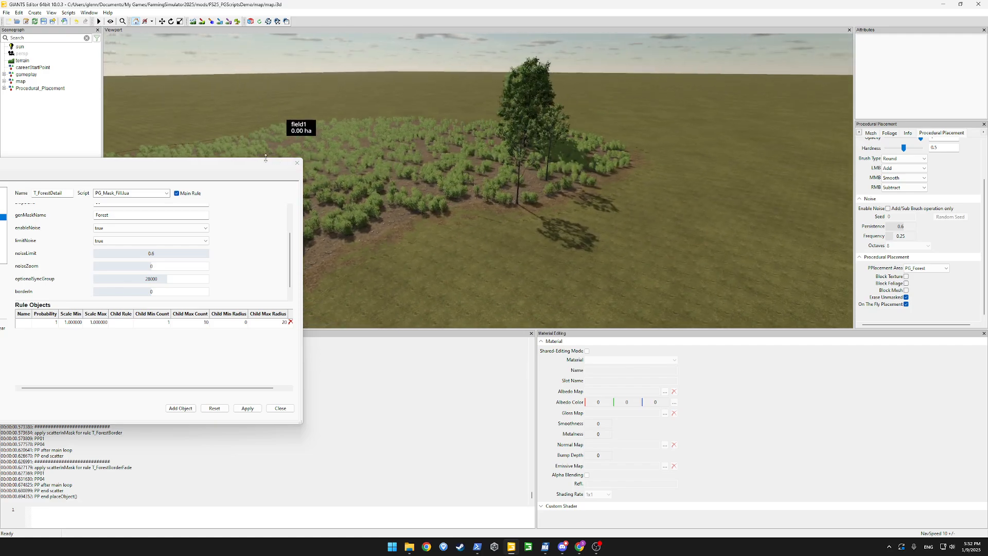
{"action": "left_click_drag", "start_coordinate": [260, 167], "coordinate": [478, 175]}
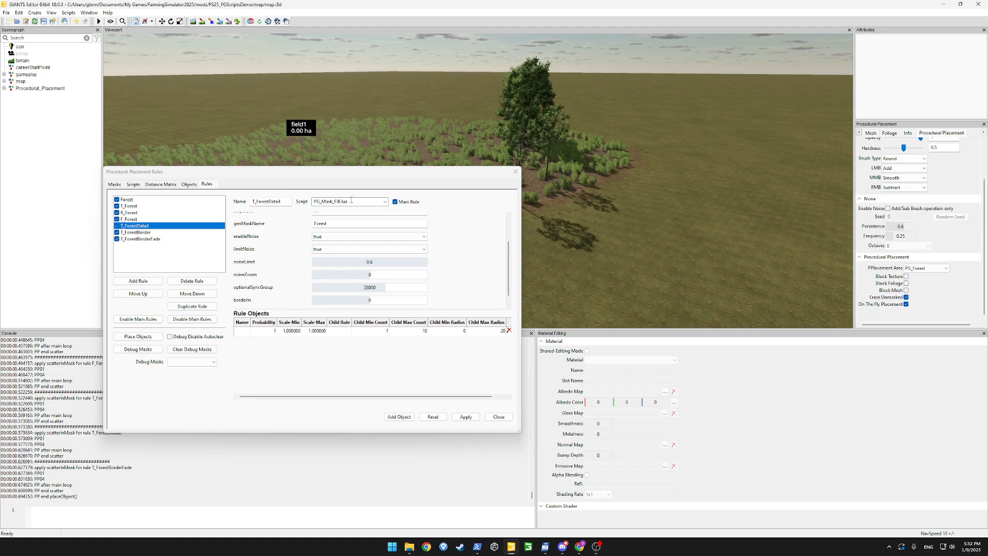
Try adding a rule with the default name and dismiss the duplicate rule name error
{"action": "left_click", "coordinate": [381, 200]}
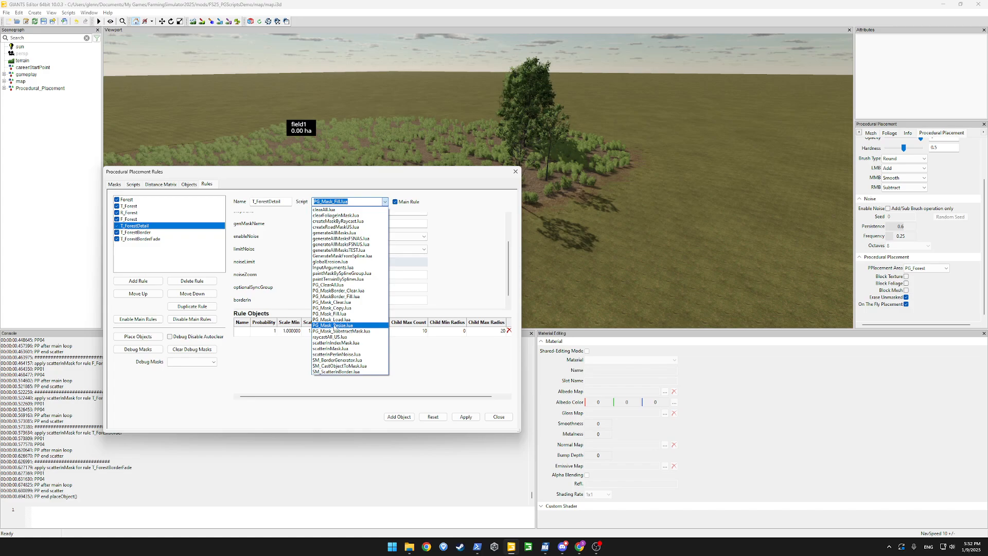
{"action": "left_click", "coordinate": [440, 274]}
{"action": "left_click", "coordinate": [136, 281]}
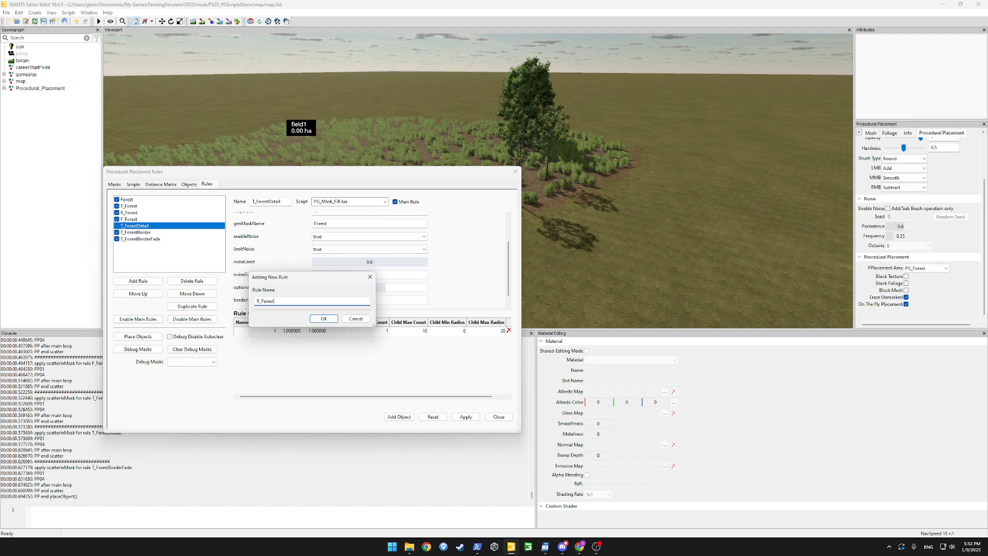
{"action": "key", "text": "Return"}
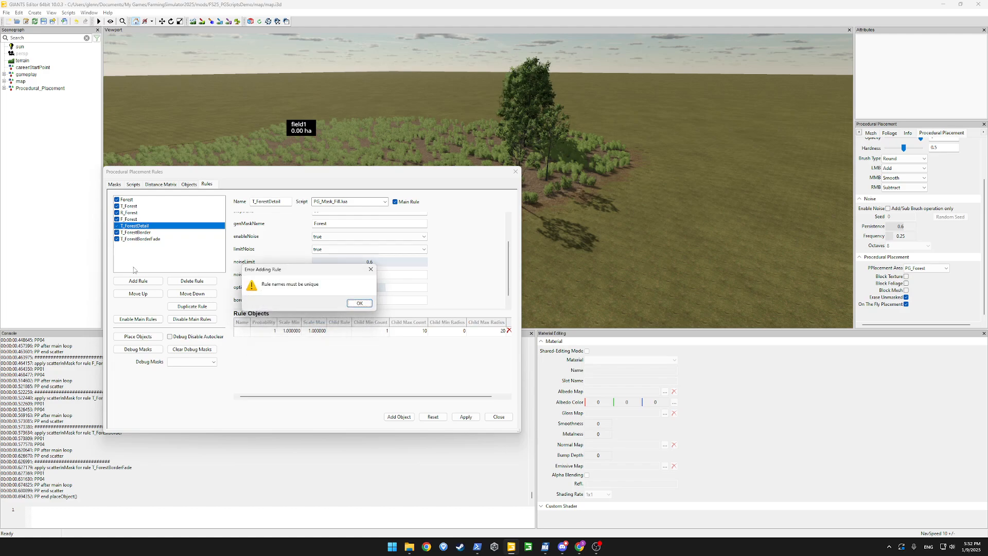
{"action": "left_click", "coordinate": [366, 304]}
Add a ResizeForest rule using the PG_Mask_Resize.lua script
{"action": "left_click", "coordinate": [147, 281]}
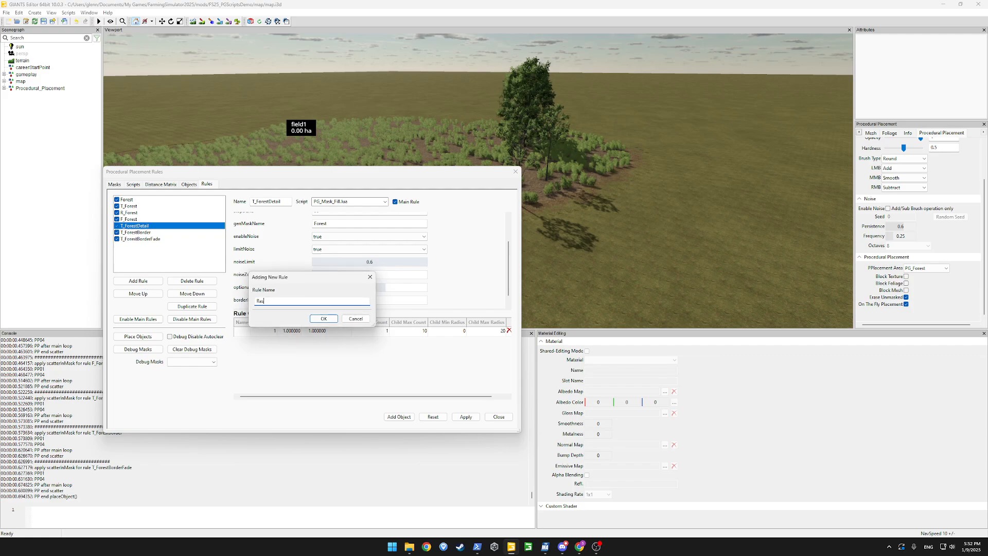
{"action": "type", "text": "ResizeForest"}
{"action": "key", "text": "Return"}
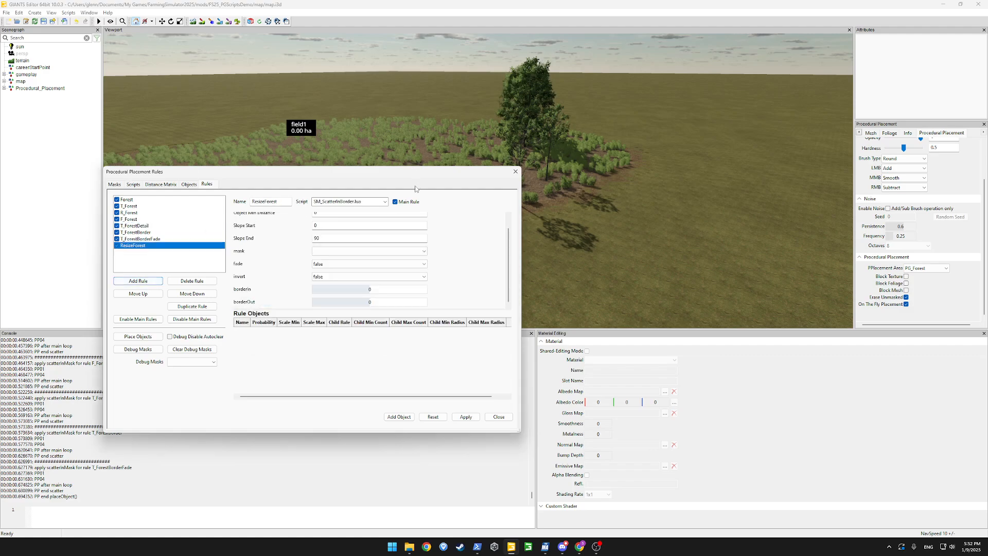
{"action": "left_click", "coordinate": [385, 201]}
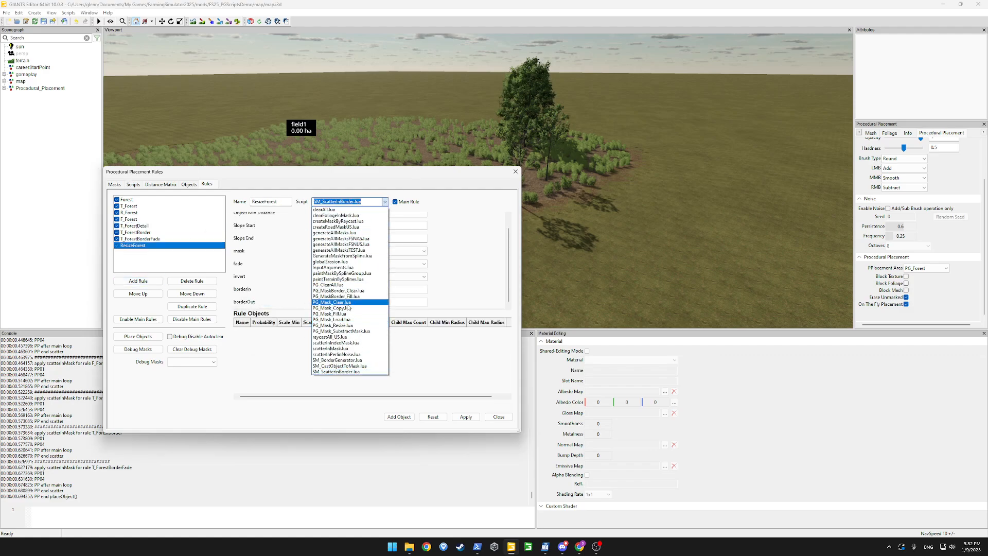
{"action": "left_click", "coordinate": [349, 325]}
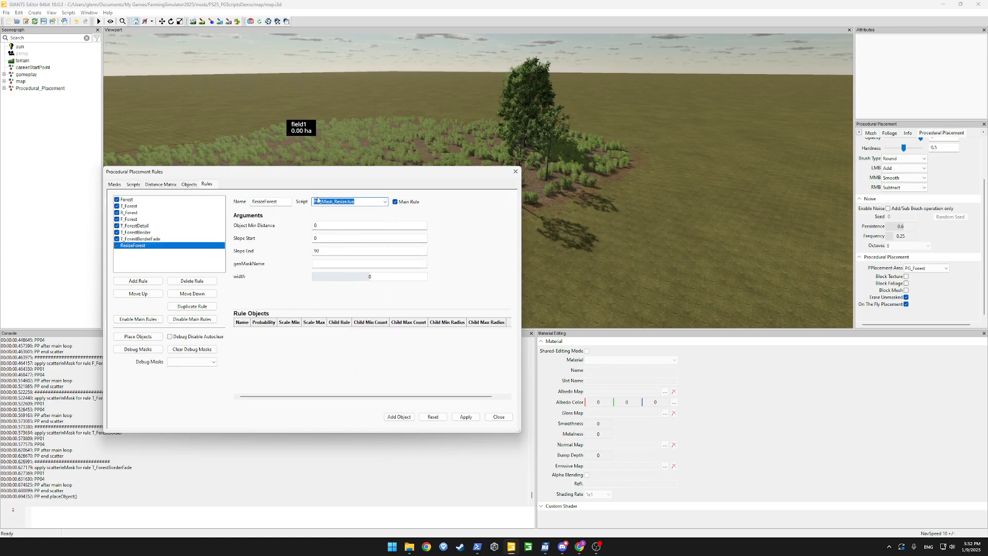
Set genMaskName to Forest and width to 4, then move ResizeForest up under Forest
{"action": "left_click", "coordinate": [330, 267]}
{"action": "type", "text": "Forest"}
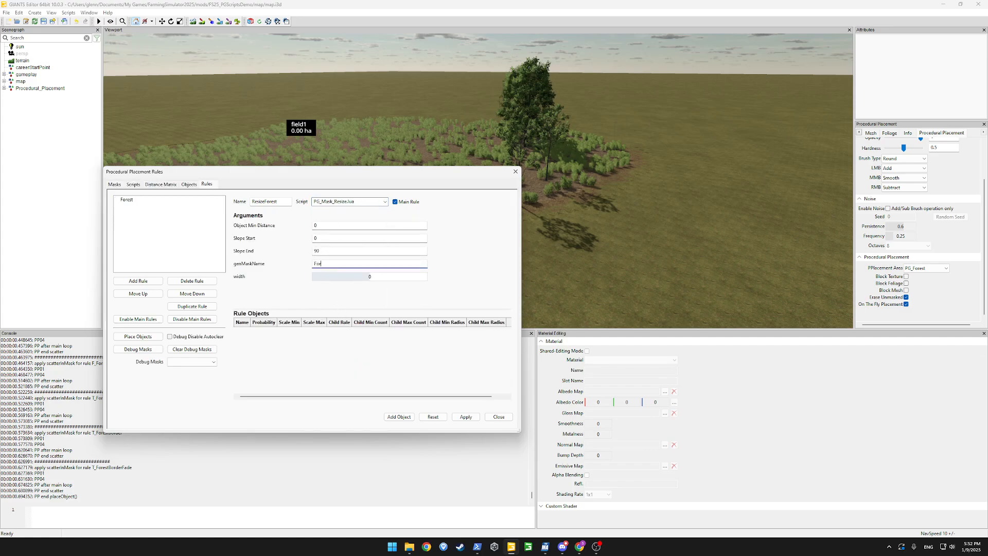
{"action": "left_click", "coordinate": [357, 274]}
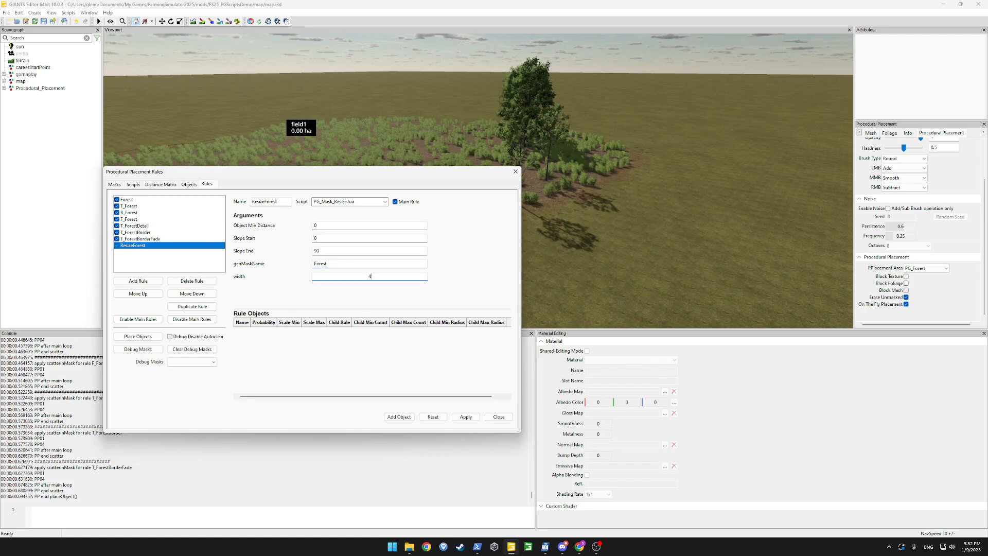
{"action": "type", "text": "4"}
{"action": "key", "text": "Return"}
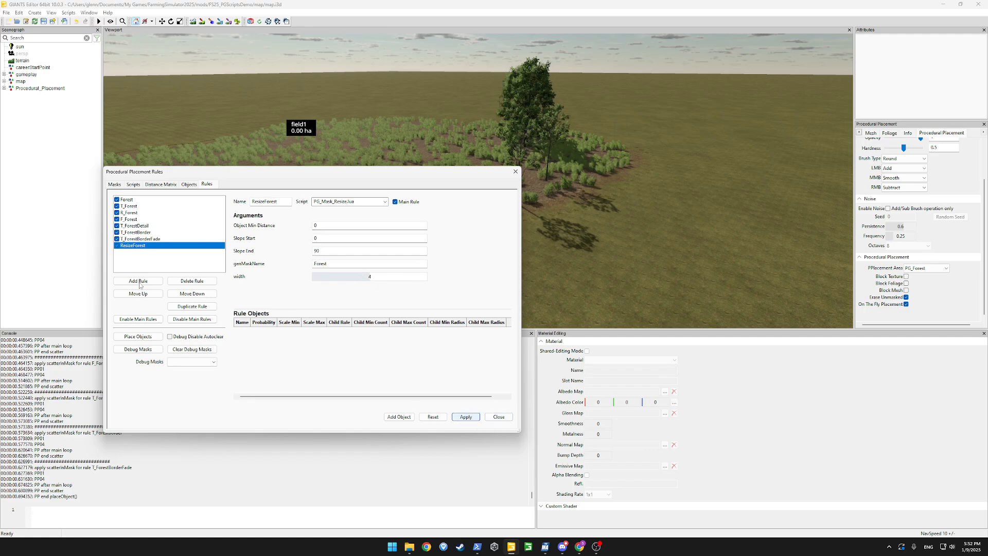
{"action": "left_click", "coordinate": [139, 294]}
{"action": "left_click", "coordinate": [139, 295]}
{"action": "left_click", "coordinate": [139, 295]}
{"action": "left_click", "coordinate": [139, 295]}
{"action": "left_click", "coordinate": [138, 294]}
{"action": "left_click", "coordinate": [138, 294]}
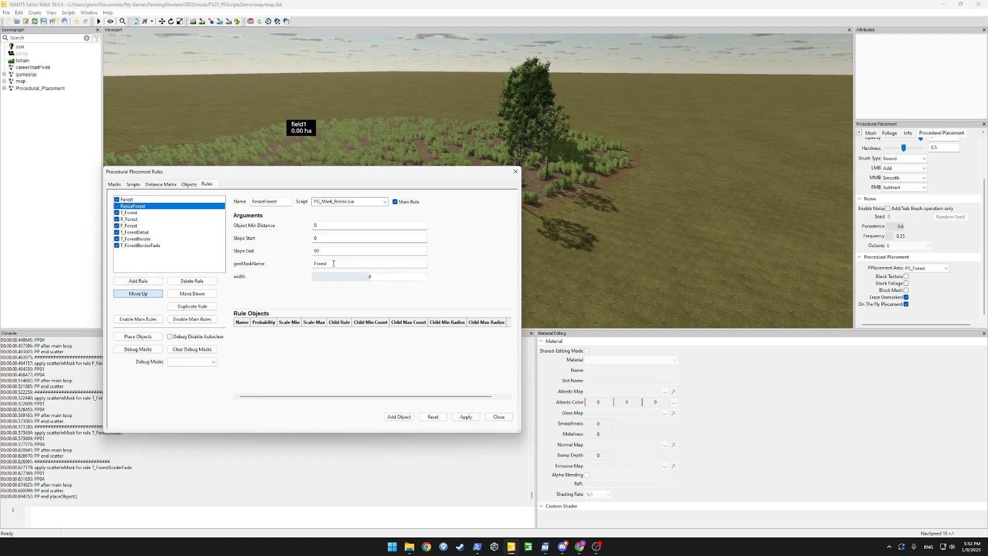
{"action": "left_click_drag", "start_coordinate": [473, 172], "coordinate": [339, 167]}
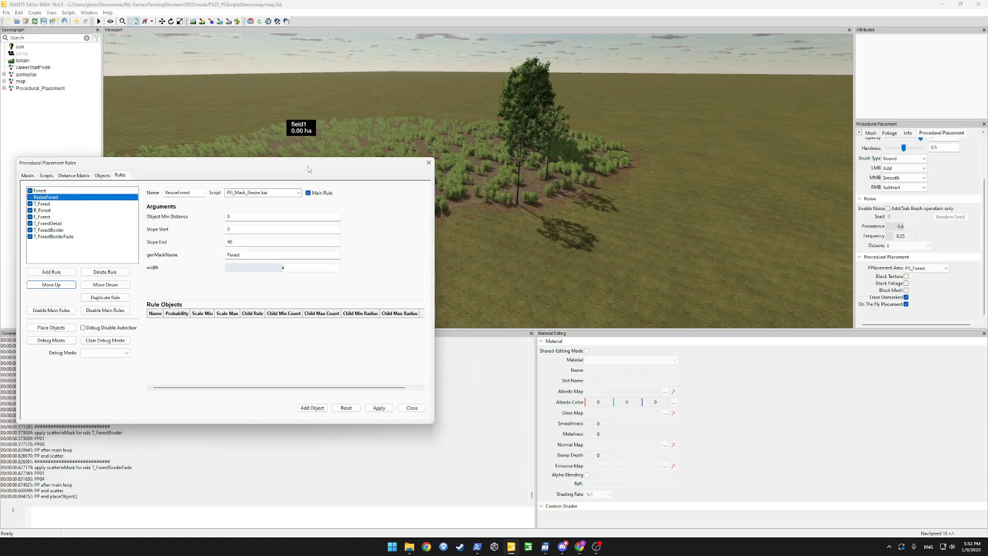
Run placement, then set ResizeForest width to -4, apply, and regenerate to shrink the forest
{"action": "left_click", "coordinate": [51, 327]}
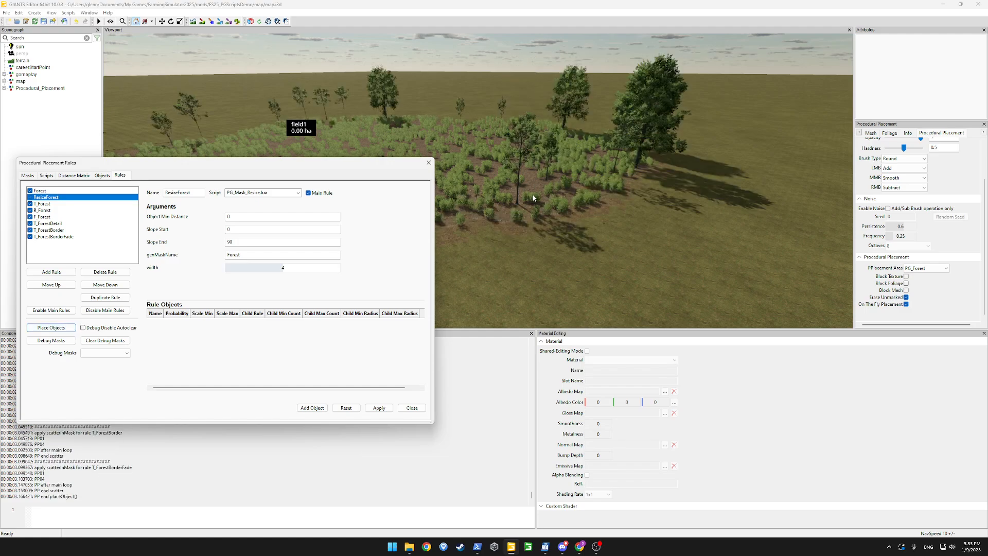
{"action": "left_click_drag", "start_coordinate": [380, 164], "coordinate": [437, 145]}
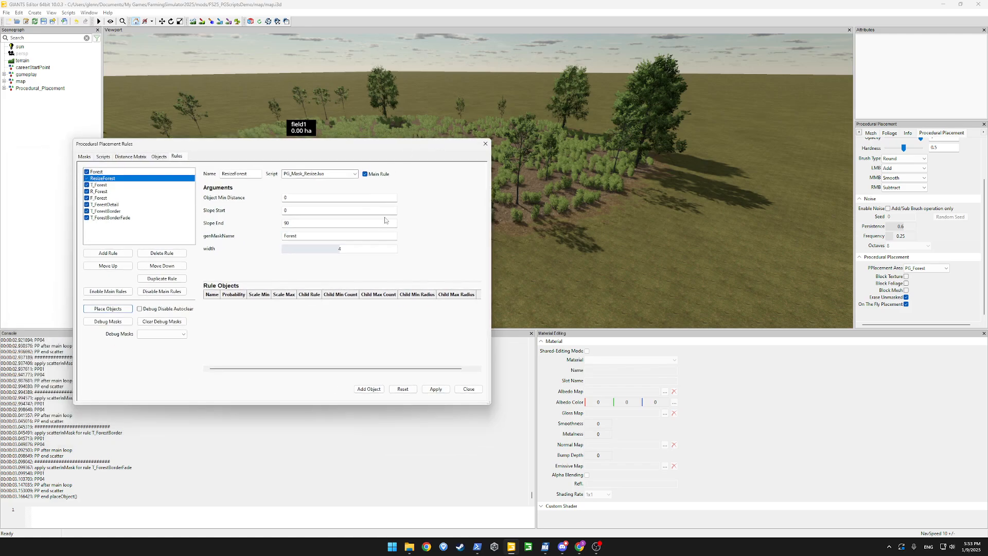
{"action": "left_click", "coordinate": [364, 248]}
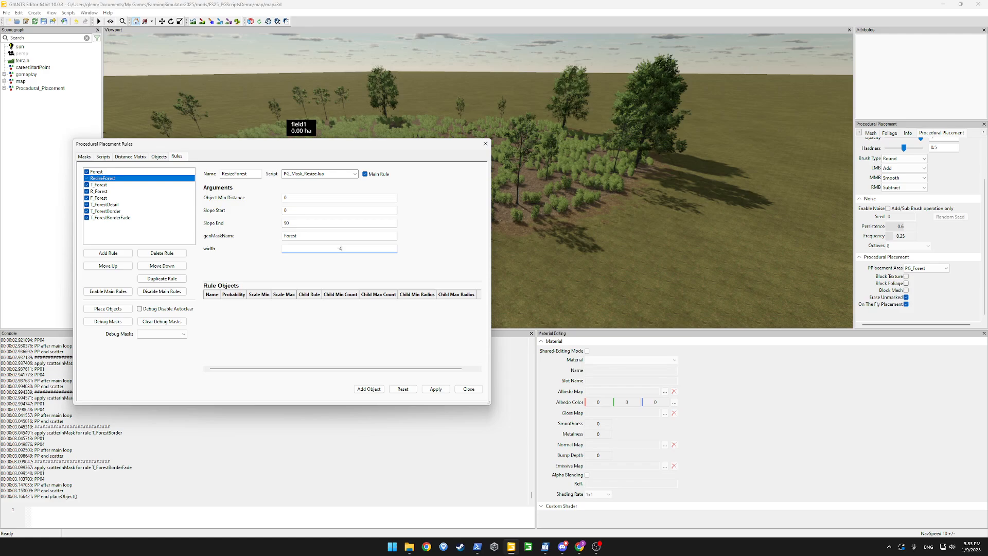
{"action": "key", "text": "Return"}
{"action": "left_click", "coordinate": [431, 389]}
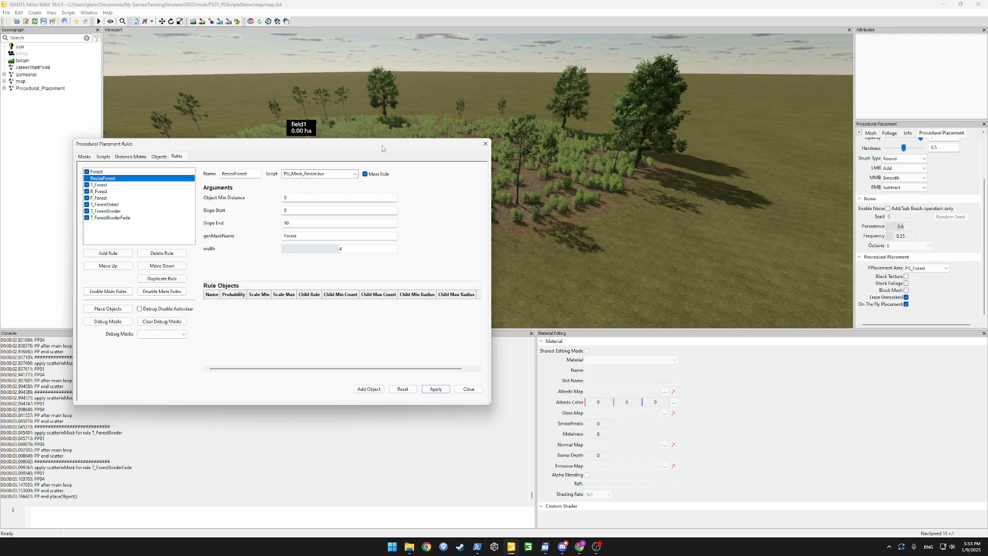
{"action": "left_click", "coordinate": [108, 308]}
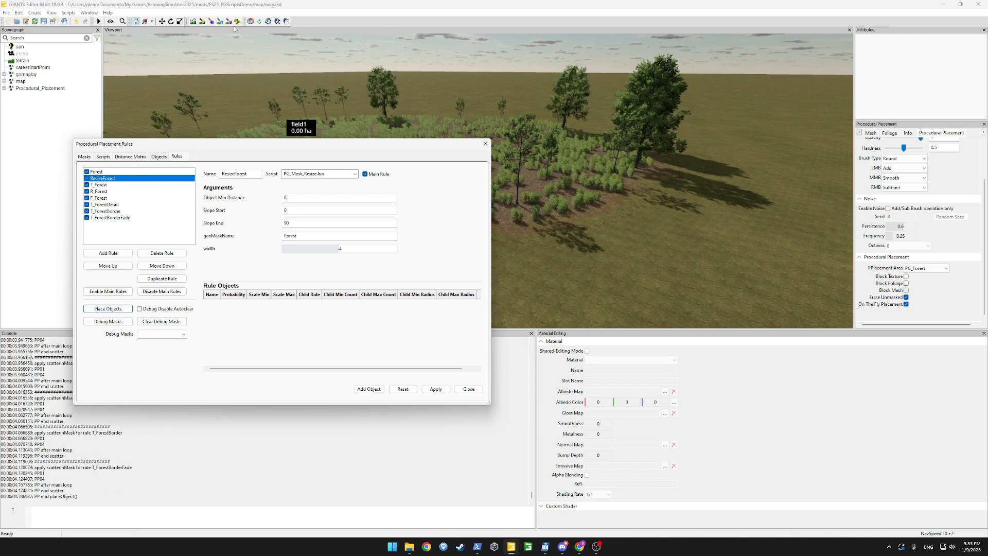
{"action": "left_click_drag", "start_coordinate": [360, 148], "coordinate": [79, 220]}
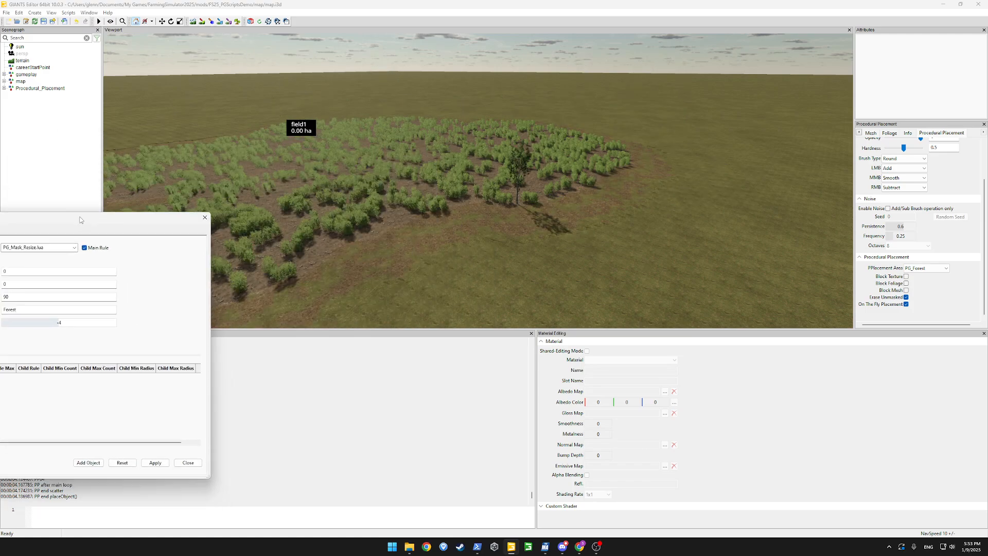
{"action": "left_click_drag", "start_coordinate": [540, 173], "coordinate": [517, 234], "text": "alt"}
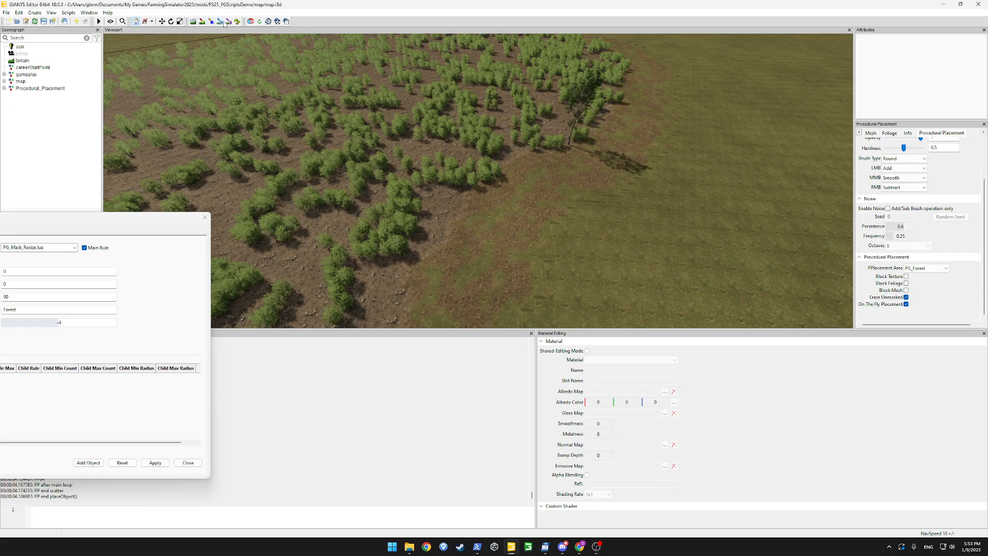
Paint grass over the bare dirt beside the forest, then rerun Place Objects
{"action": "left_click", "coordinate": [202, 21]}
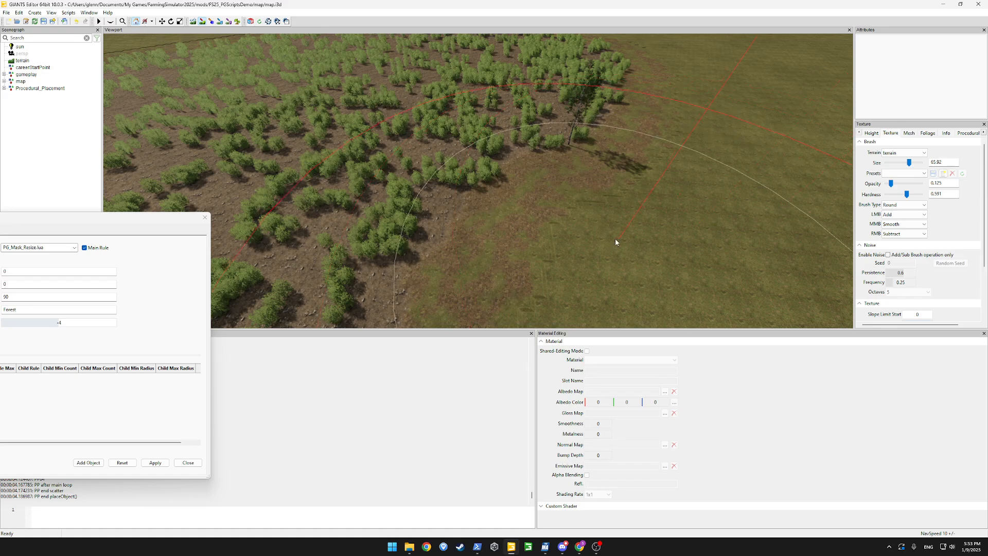
{"action": "mouse_move", "coordinate": [616, 241]}
{"action": "left_mouse_down"}
{"action": "mouse_move", "coordinate": [514, 170]}
{"action": "mouse_move", "coordinate": [507, 144]}
{"action": "mouse_move", "coordinate": [557, 176]}
{"action": "mouse_move", "coordinate": [561, 153]}
{"action": "left_mouse_up"}
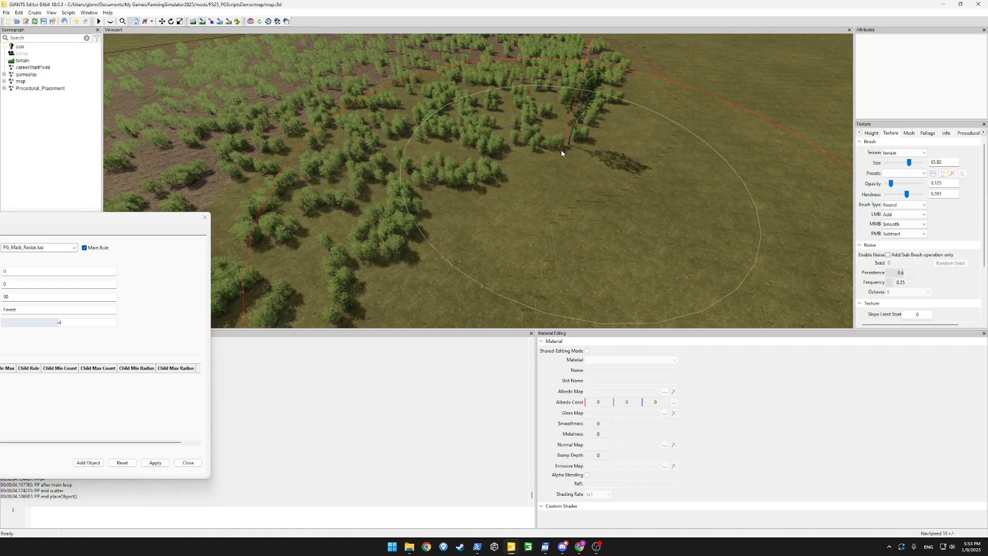
{"action": "left_click", "coordinate": [37, 215]}
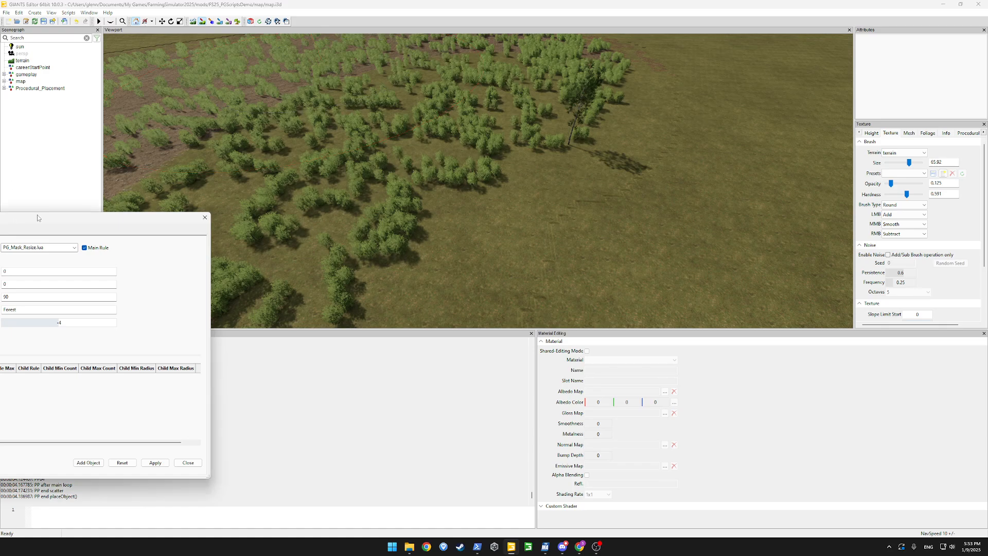
{"action": "left_click_drag", "start_coordinate": [37, 214], "coordinate": [343, 134]}
{"action": "left_click", "coordinate": [136, 302]}
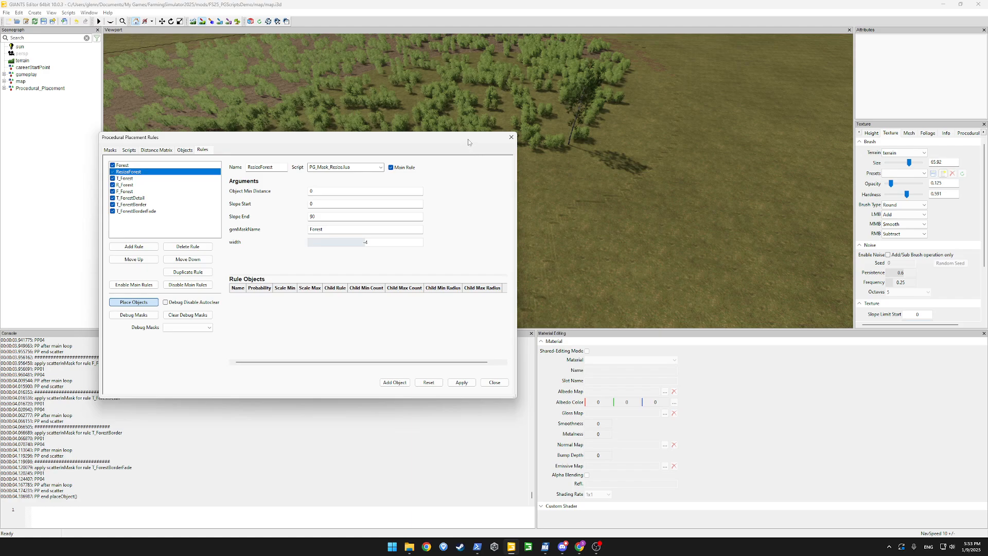
{"action": "left_click_drag", "start_coordinate": [467, 139], "coordinate": [161, 215]}
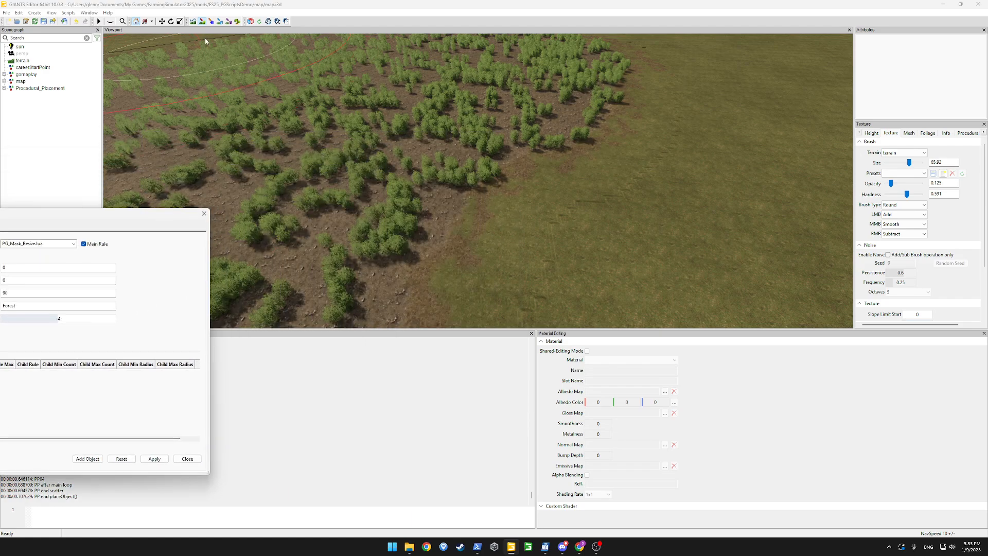
Orbit and zoom the view to inspect the regenerated bush patch
{"action": "left_click", "coordinate": [201, 21]}
{"action": "mouse_move", "coordinate": [328, 114]}
{"action": "left_mouse_down", "text": "alt"}
{"action": "mouse_move", "coordinate": [534, 120]}
{"action": "mouse_move", "coordinate": [494, 85]}
{"action": "mouse_move", "coordinate": [529, 100]}
{"action": "mouse_move", "coordinate": [400, 208]}
{"action": "mouse_move", "coordinate": [352, 209]}
{"action": "mouse_move", "coordinate": [415, 224]}
{"action": "left_mouse_up", "text": "alt"}
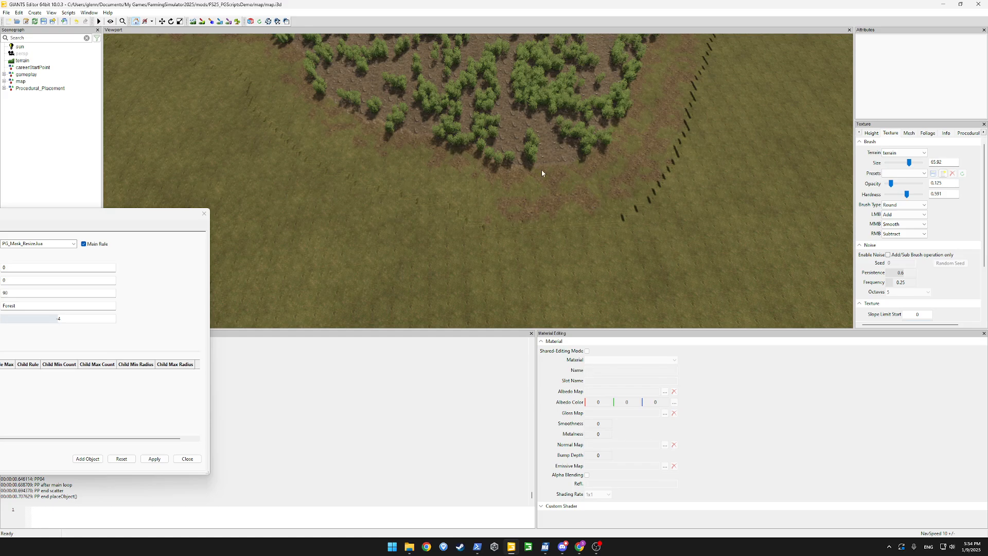
{"action": "left_click_drag", "start_coordinate": [560, 227], "coordinate": [553, 263], "text": "alt"}
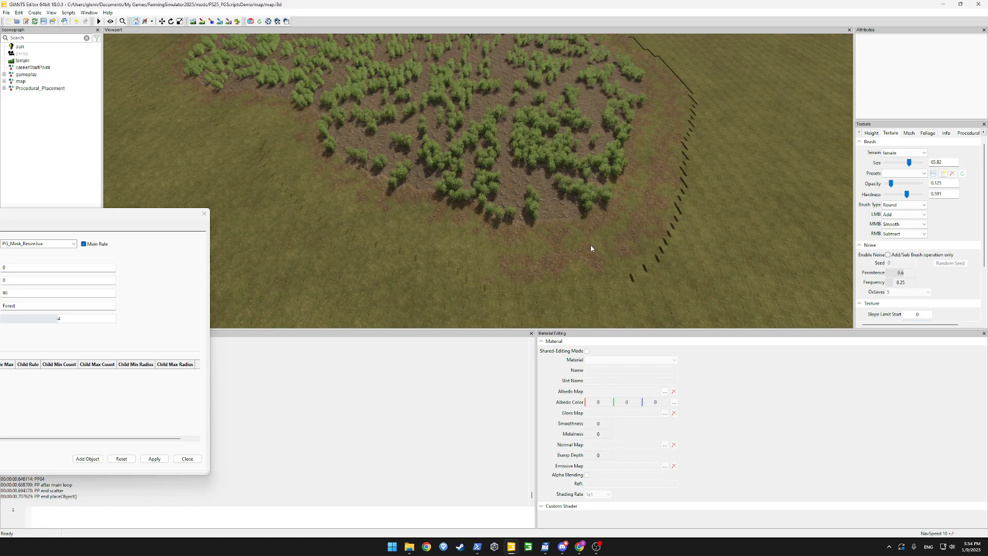
{"action": "left_click_drag", "start_coordinate": [586, 245], "coordinate": [437, 224], "text": "alt"}
{"action": "scroll", "coordinate": [558, 212], "scroll_direction": "down", "scroll_amount": 2}
{"action": "scroll", "coordinate": [443, 224], "scroll_direction": "down", "scroll_amount": 8}
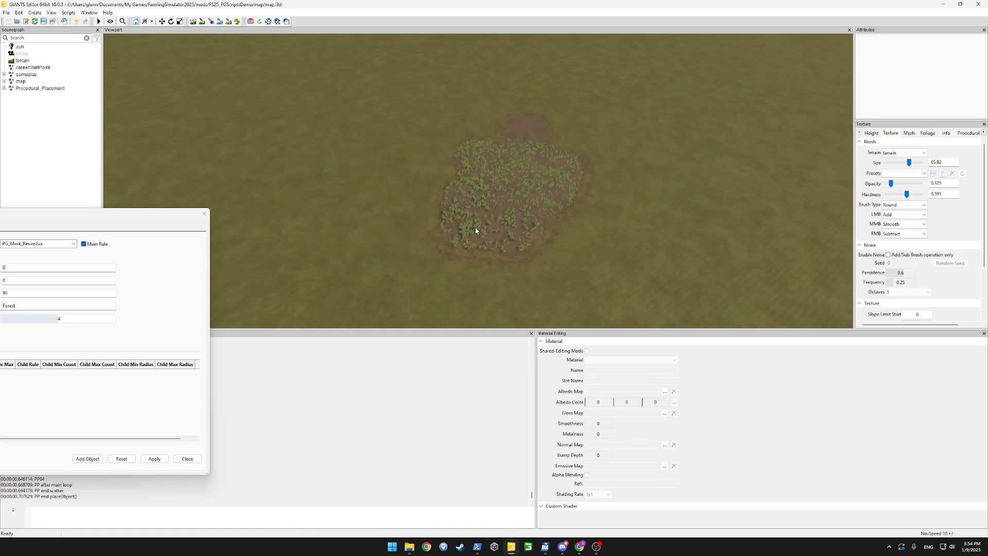
{"action": "scroll", "coordinate": [474, 227], "scroll_direction": "up", "scroll_amount": 5}
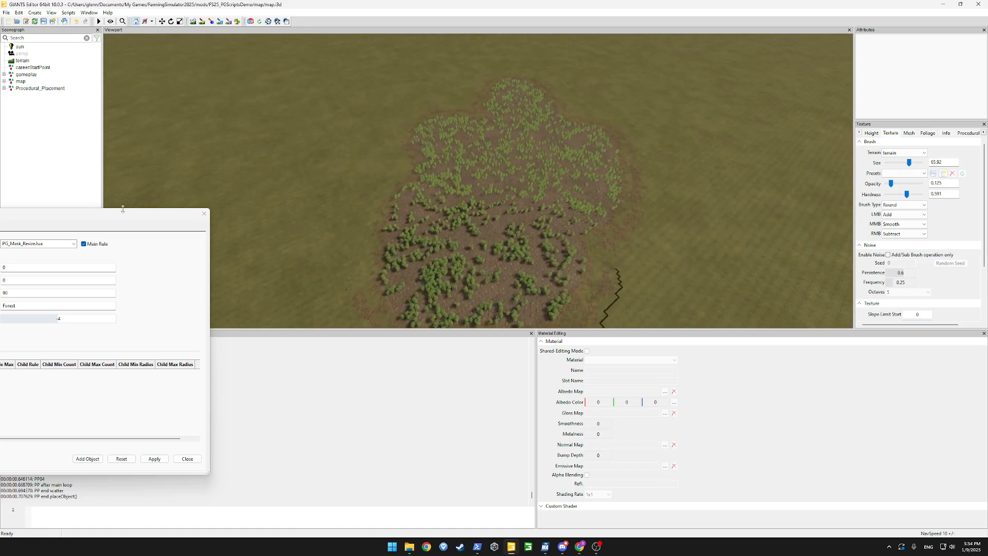
{"action": "left_click_drag", "start_coordinate": [123, 208], "coordinate": [569, 202]}
In the Masks list, add a new mask named PG_Dirtpaths
{"action": "left_click", "coordinate": [254, 219]}
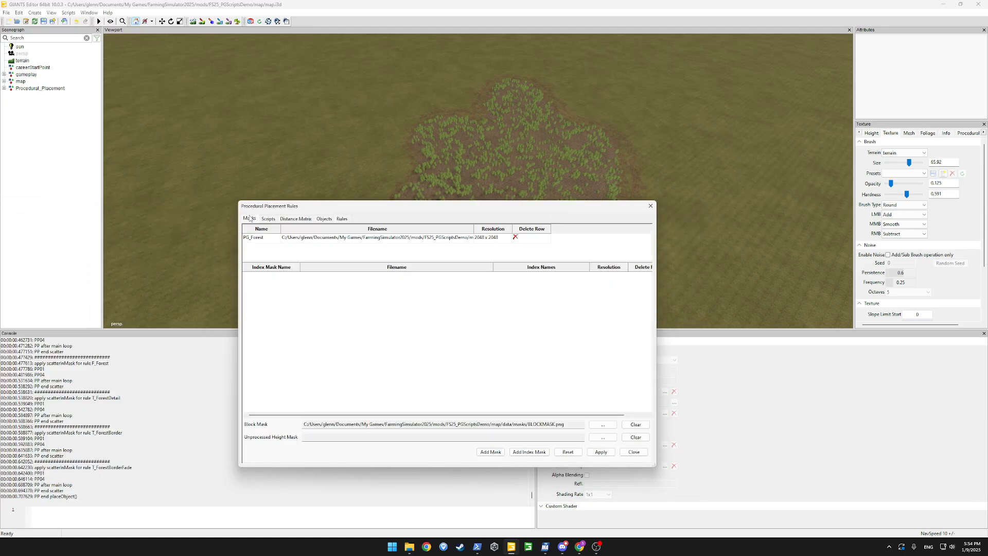
{"action": "left_click", "coordinate": [489, 453]}
{"action": "double_click", "coordinate": [252, 249]}
{"action": "type", "text": "PG_Dirtpaths"}
Create its file PG_dirtpaths.png in the map's data/masks folder at 2048 resolution
{"action": "double_click", "coordinate": [293, 249]}
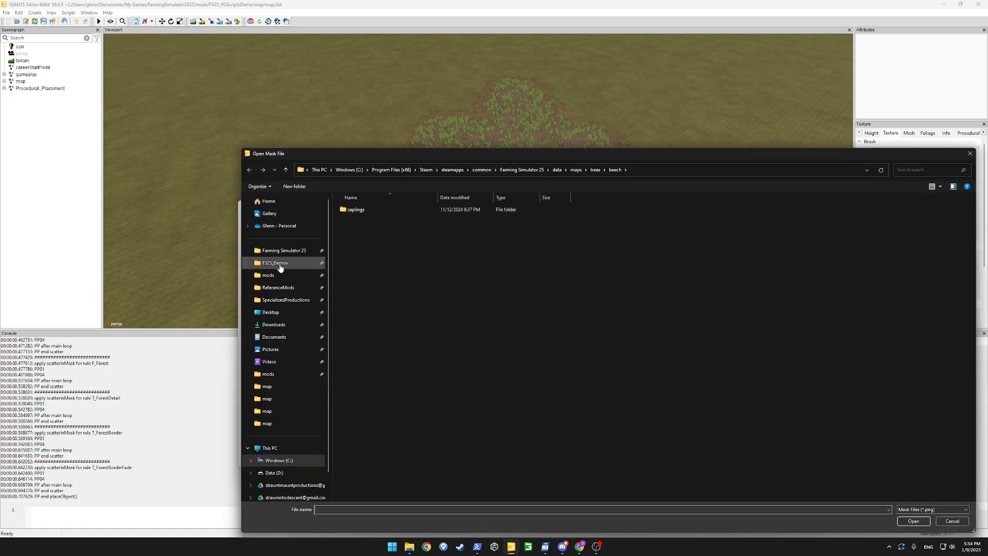
{"action": "left_click", "coordinate": [273, 276]}
{"action": "double_click", "coordinate": [365, 231]}
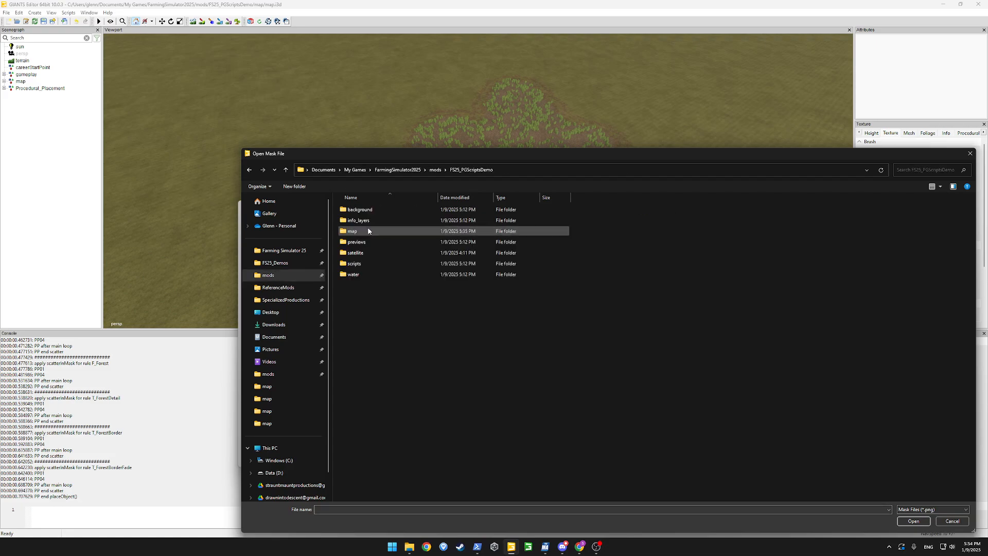
{"action": "double_click", "coordinate": [367, 231]}
{"action": "double_click", "coordinate": [353, 222]}
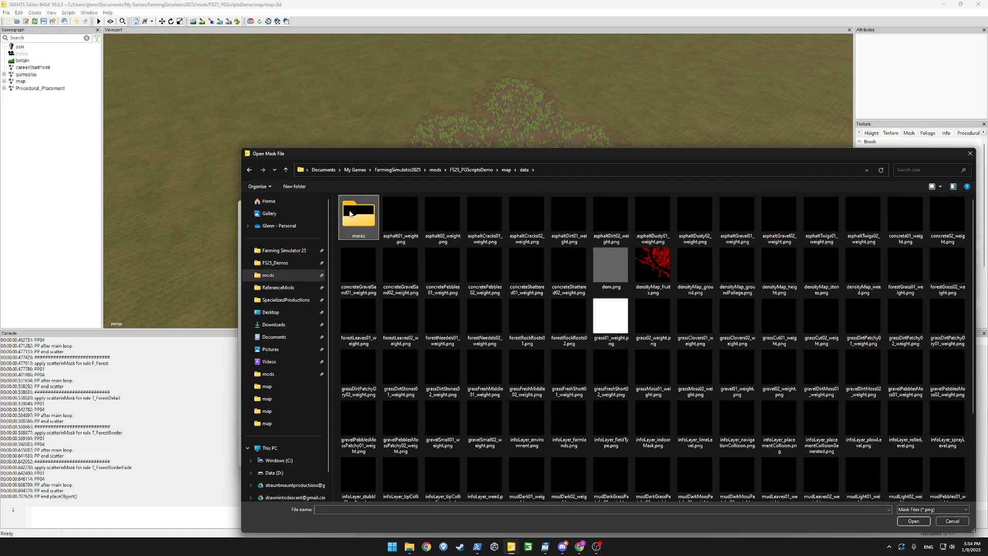
{"action": "double_click", "coordinate": [354, 216]}
{"action": "left_click", "coordinate": [354, 509]}
{"action": "type", "text": "P"}
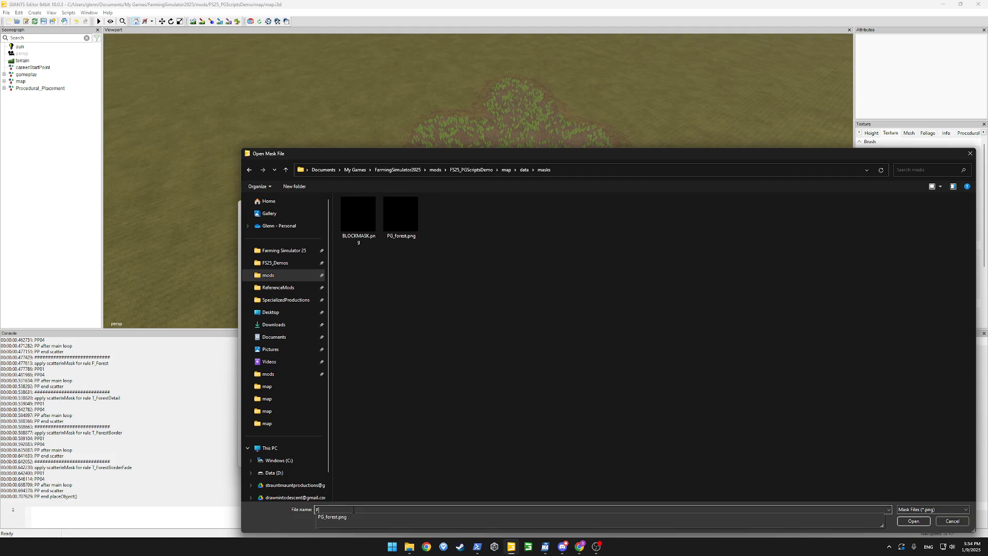
{"action": "type", "text": "G_dirtpath"}
{"action": "key", "text": "Return"}
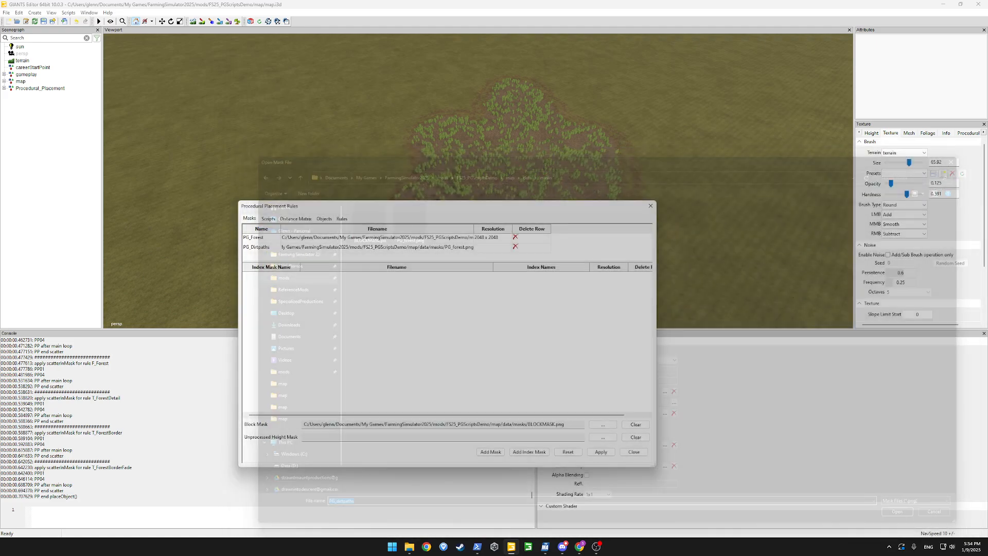
{"action": "key", "text": "Return"}
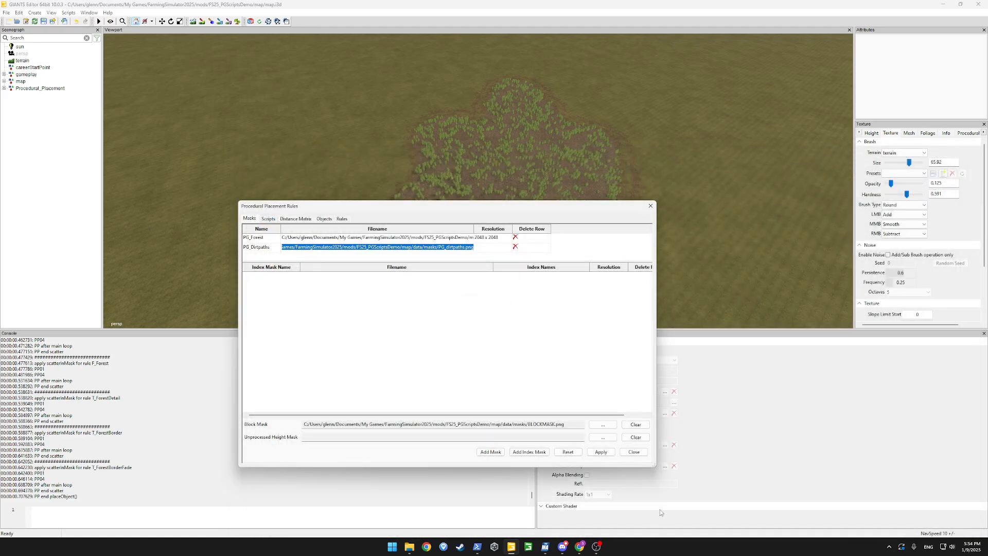
Apply the new mask and add a placement rule named Dirtpaths
{"action": "left_click", "coordinate": [600, 452]}
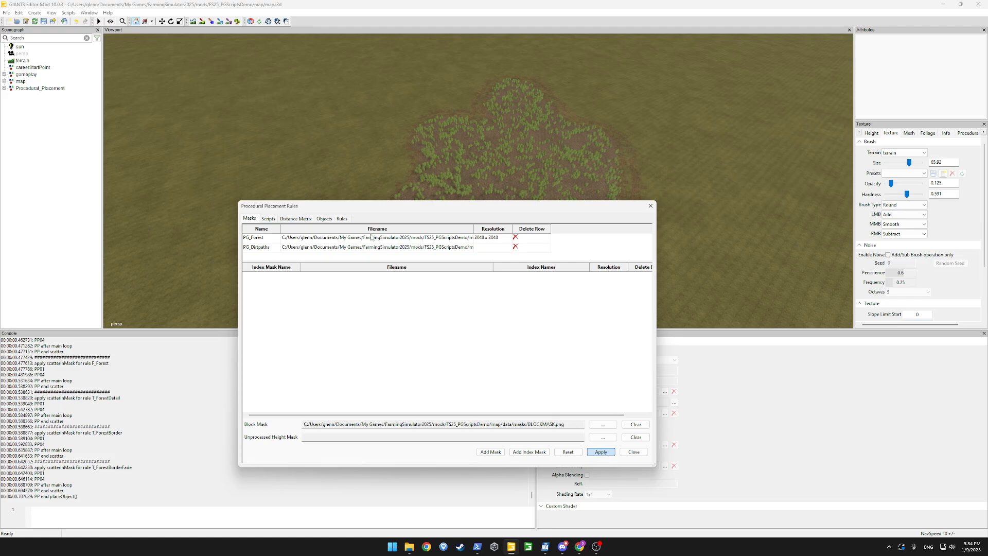
{"action": "left_click", "coordinate": [342, 219]}
{"action": "left_click", "coordinate": [273, 315]}
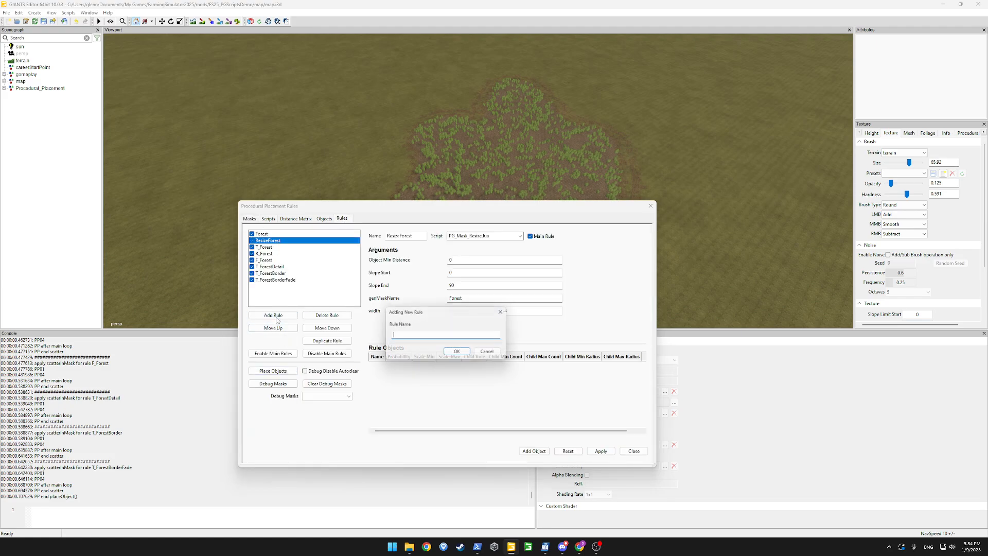
{"action": "type", "text": "Dirt"}
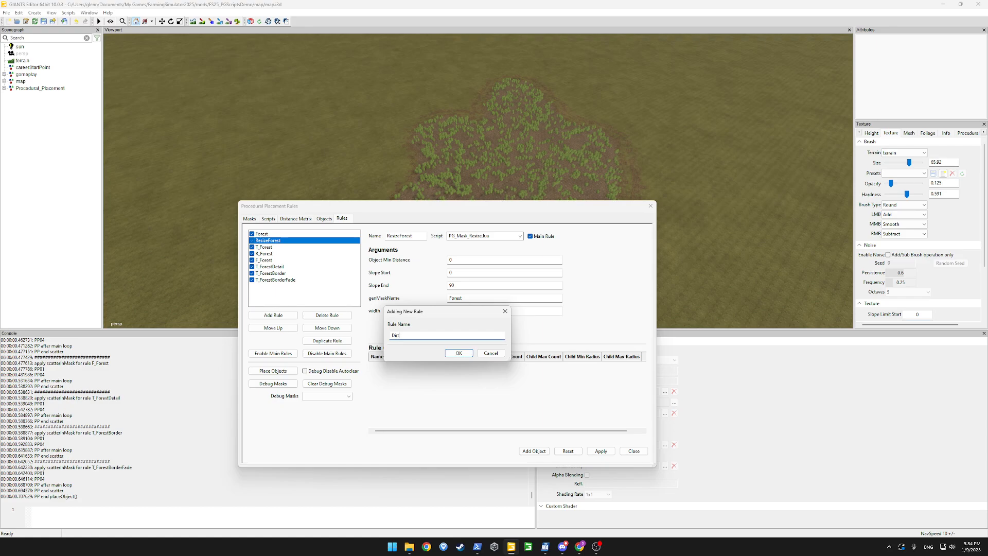
{"action": "type", "text": "paths"}
{"action": "key", "text": "Return"}
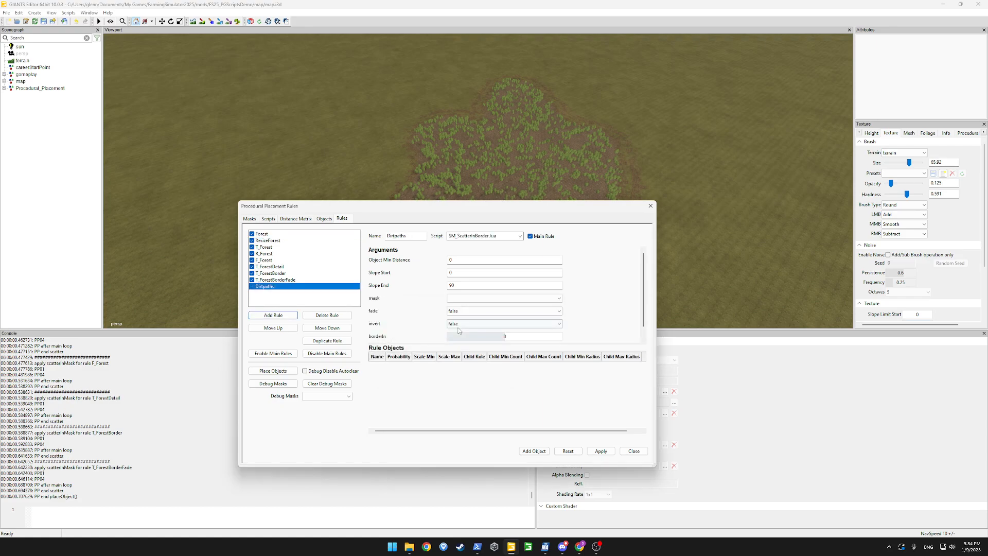
Give Dirtpaths the PG_Mask_Load.lua script, mask PG_Dirtpaths and genMaskName Dirtpaths, then apply
{"action": "left_click", "coordinate": [520, 235]}
{"action": "left_click", "coordinate": [481, 356]}
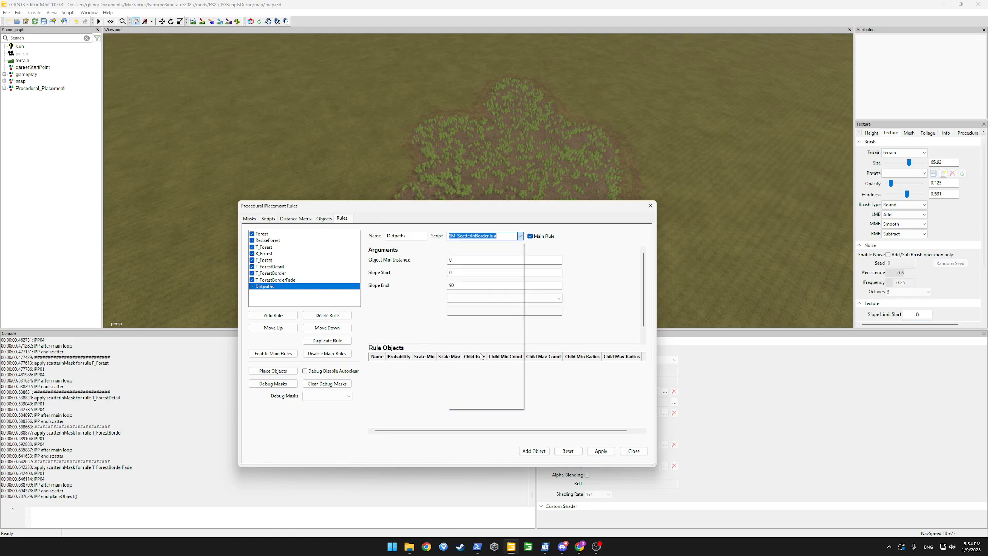
{"action": "left_click", "coordinate": [509, 298]}
{"action": "left_click", "coordinate": [488, 310]}
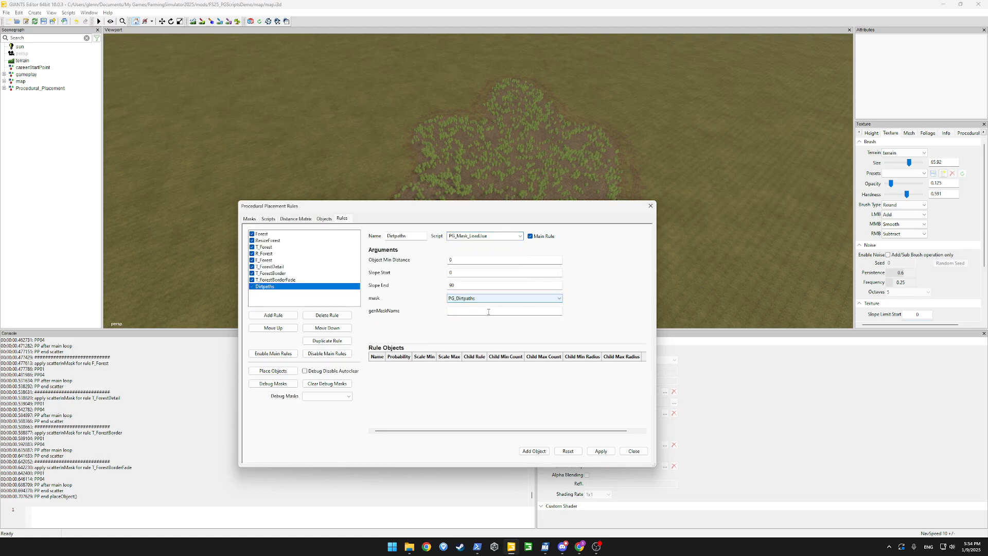
{"action": "left_click", "coordinate": [489, 311]}
{"action": "type", "text": "Dirtpaths"}
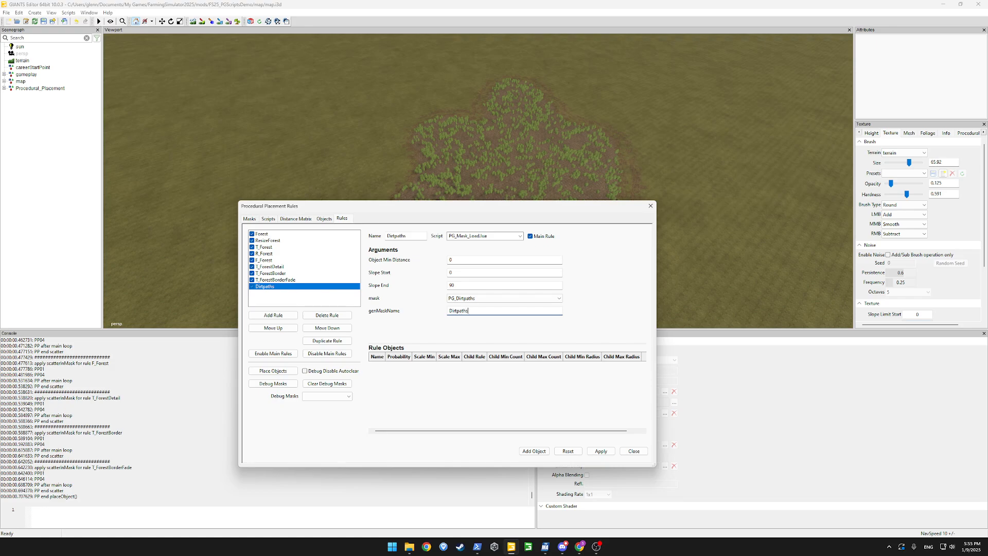
{"action": "key", "text": "ctrl+a"}
{"action": "left_click", "coordinate": [600, 451]}
Move the Dirtpaths rule up to second place, right after Forest
{"action": "left_click", "coordinate": [284, 330]}
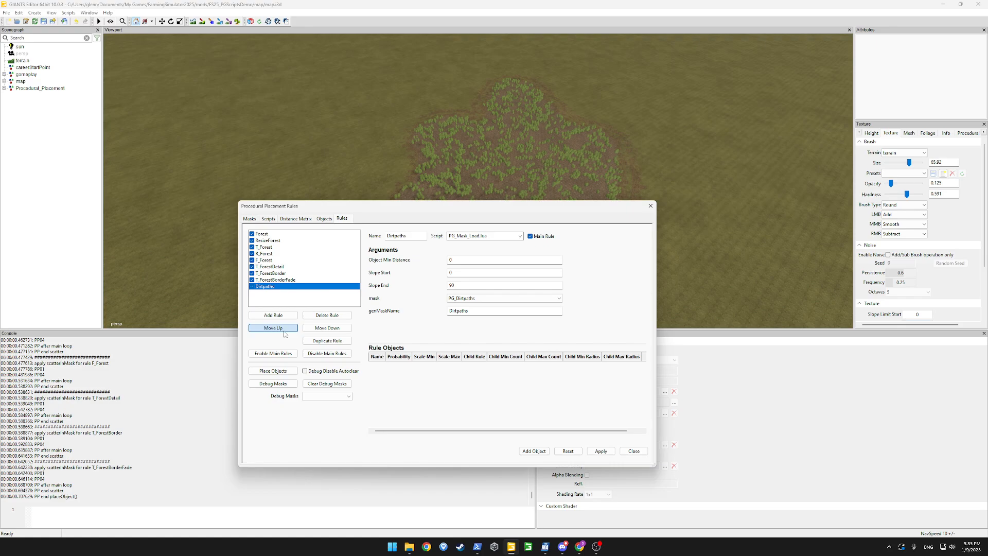
{"action": "left_click", "coordinate": [284, 329]}
{"action": "left_click", "coordinate": [284, 330]}
{"action": "left_click", "coordinate": [283, 330]}
{"action": "left_click", "coordinate": [284, 330]}
{"action": "left_click", "coordinate": [284, 331]}
{"action": "left_click", "coordinate": [284, 331]}
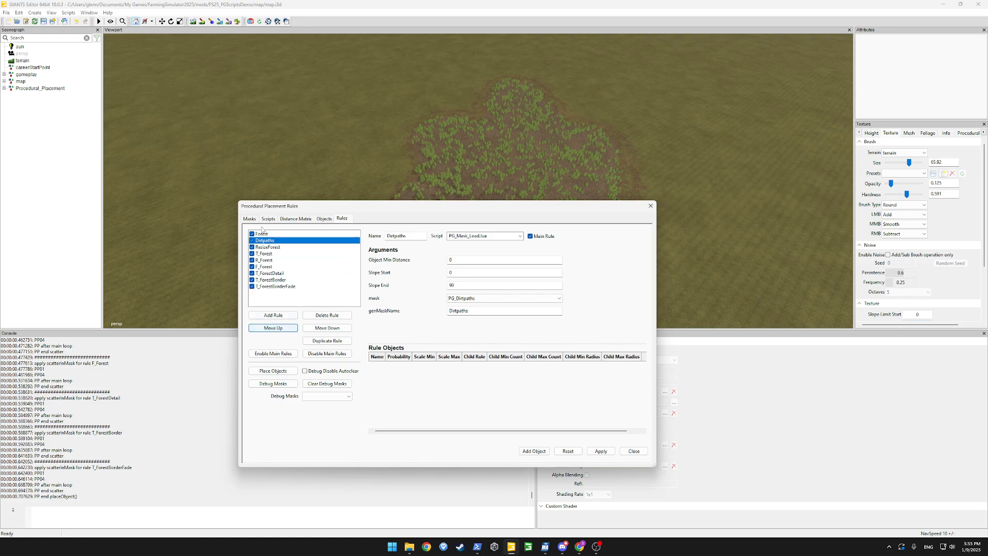
{"action": "left_click", "coordinate": [265, 248]}
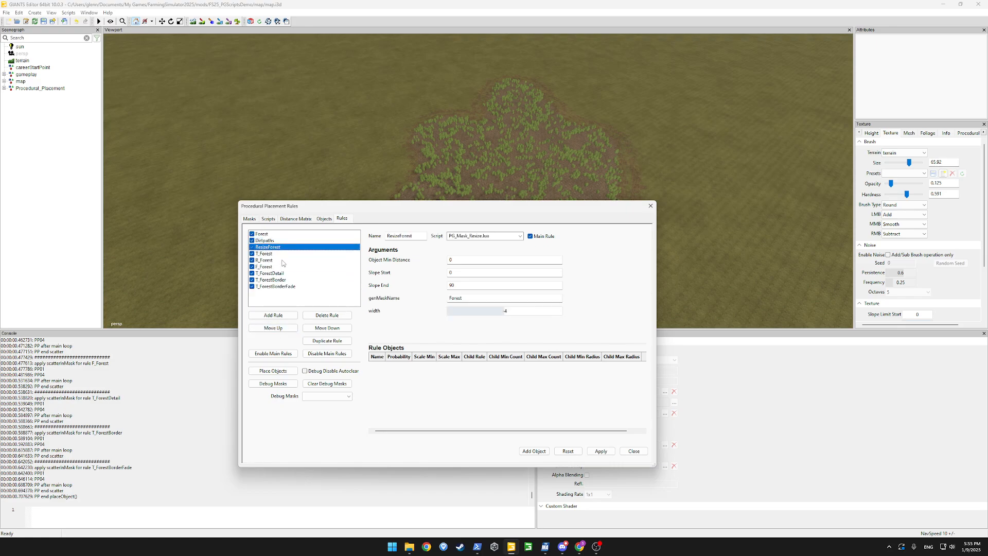
Add a placement rule named Substract_Forest_Dirtpaths
{"action": "left_click", "coordinate": [273, 315]}
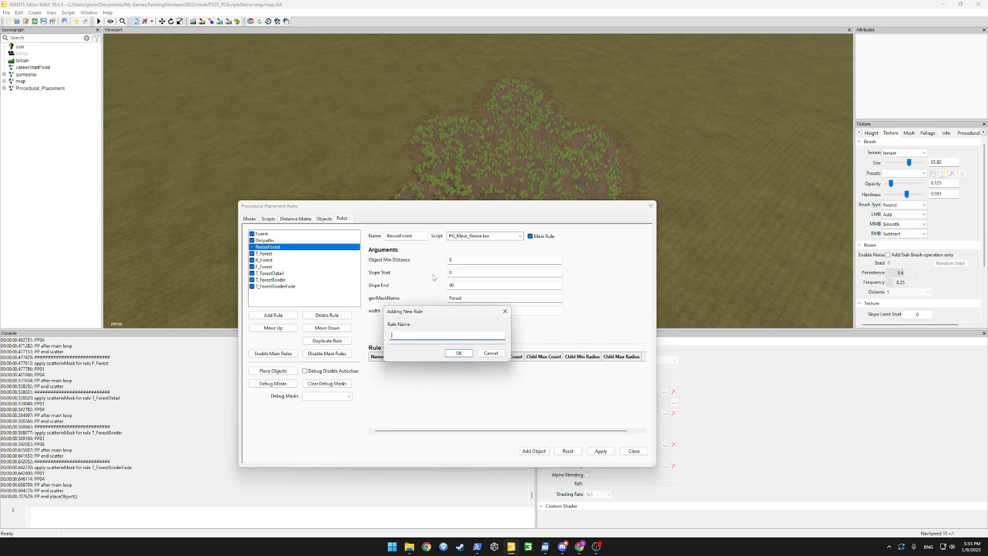
{"action": "type", "text": "Substrac"}
{"action": "type", "text": "t_Forest_Dirtpaths"}
{"action": "key", "text": "Return"}
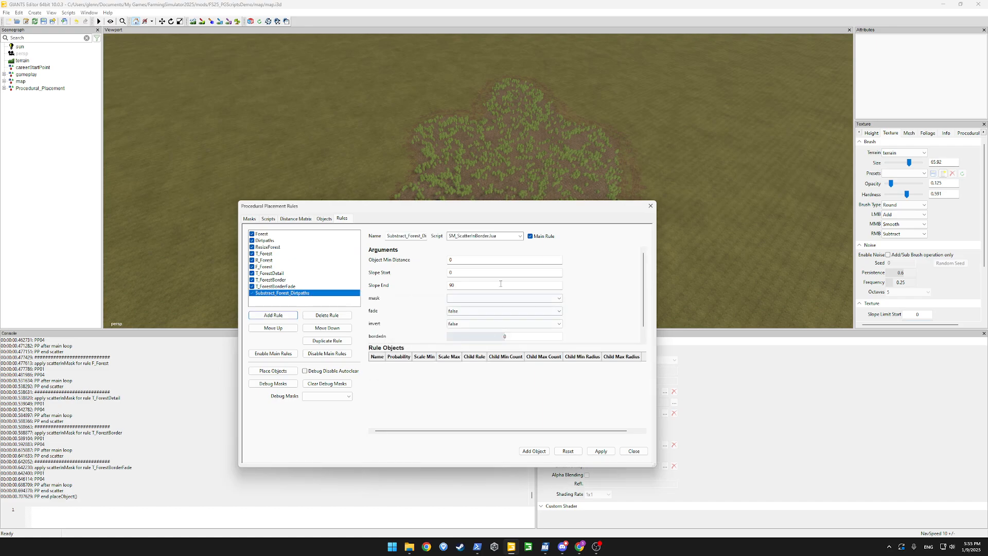
Set it to PG_Mask_SubstractMask.lua, subtracting Dirtpaths from Forest, and apply
{"action": "left_click", "coordinate": [519, 236]}
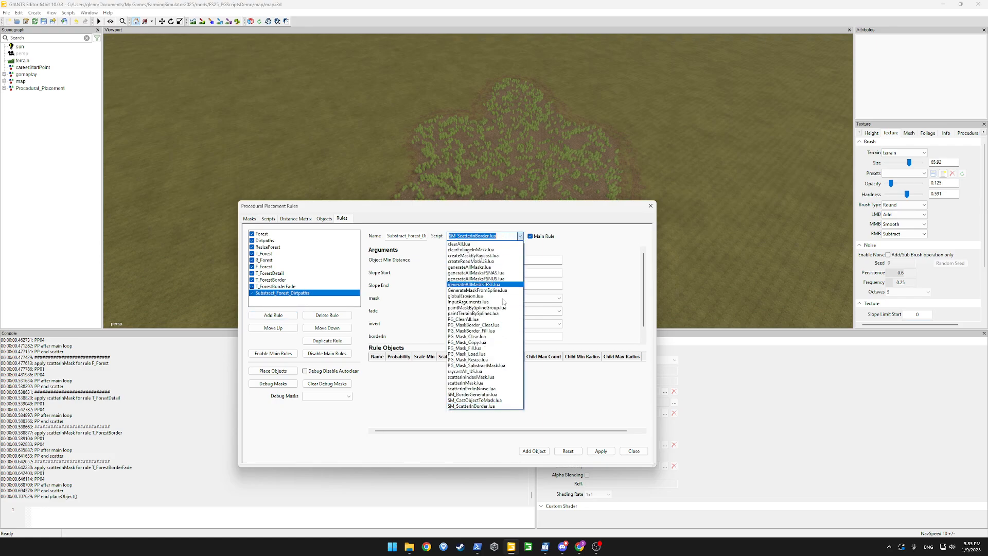
{"action": "left_click", "coordinate": [491, 365]}
{"action": "left_click", "coordinate": [462, 298]}
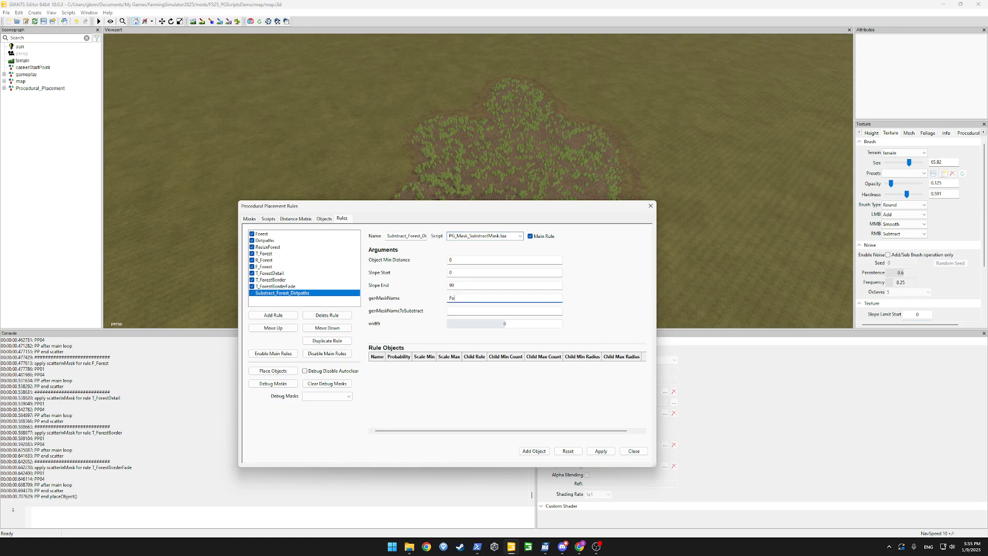
{"action": "left_click", "coordinate": [464, 308]}
{"action": "left_click", "coordinate": [601, 451]}
Move the subtract rule up to sit just below ResizeForest
{"action": "left_click", "coordinate": [282, 328]}
{"action": "left_click", "coordinate": [283, 329]}
{"action": "left_click", "coordinate": [283, 329]}
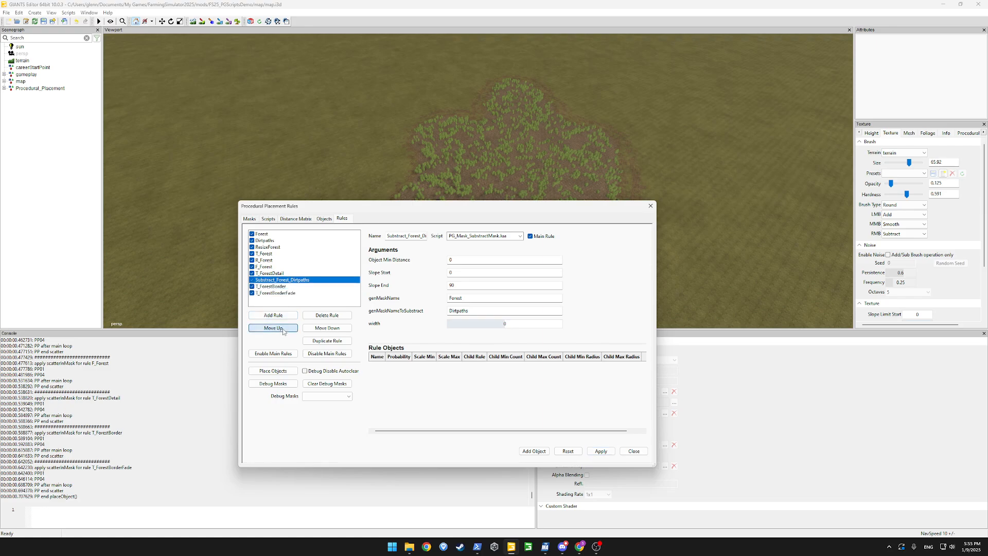
{"action": "left_click", "coordinate": [283, 330]}
{"action": "left_click", "coordinate": [283, 330]}
{"action": "left_click", "coordinate": [283, 331]}
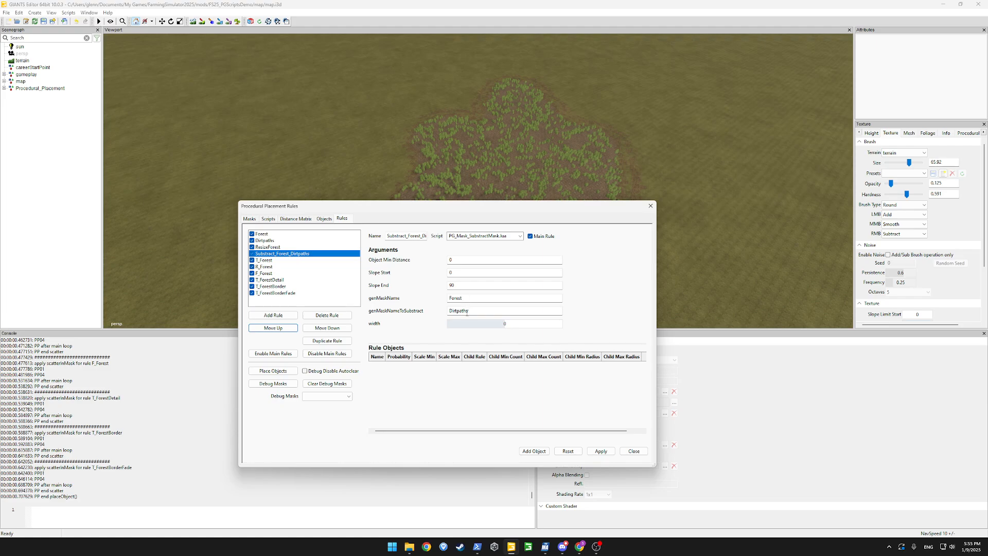
Review the Dirtpaths and Substract_Forest_Dirtpaths settings, then save the map with Ctrl+S
{"action": "left_click", "coordinate": [264, 241]}
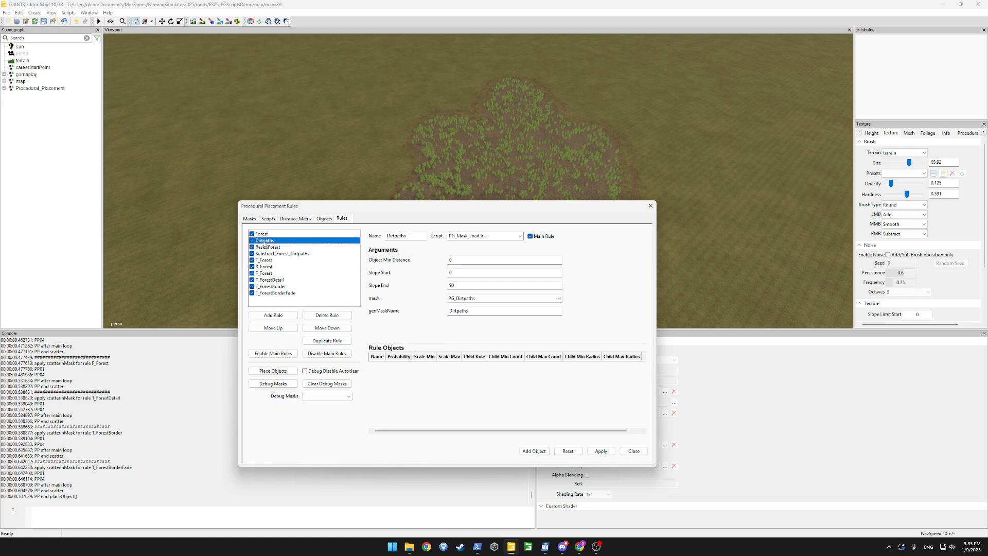
{"action": "left_click", "coordinate": [271, 253]}
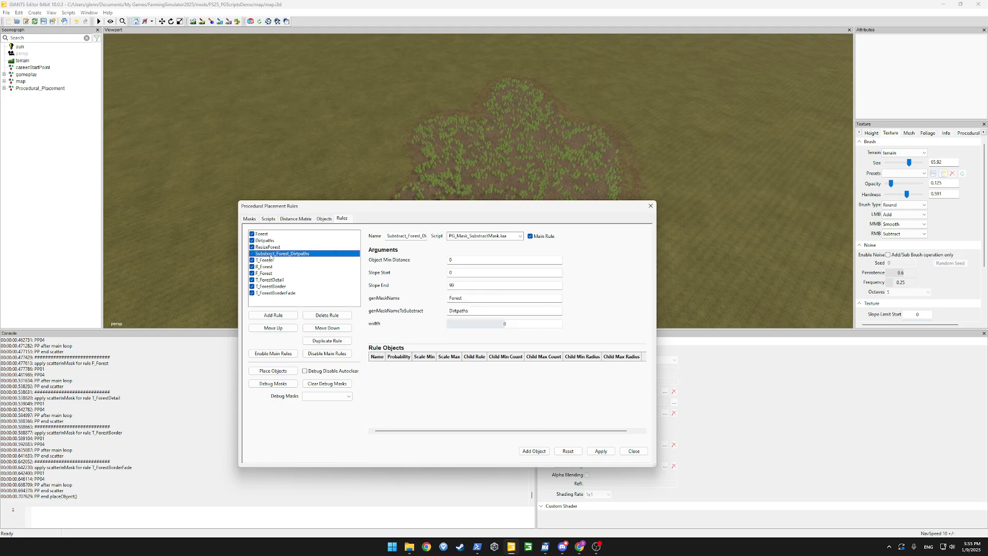
{"action": "left_click", "coordinate": [338, 4]}
{"action": "key", "text": "ctrl+s"}
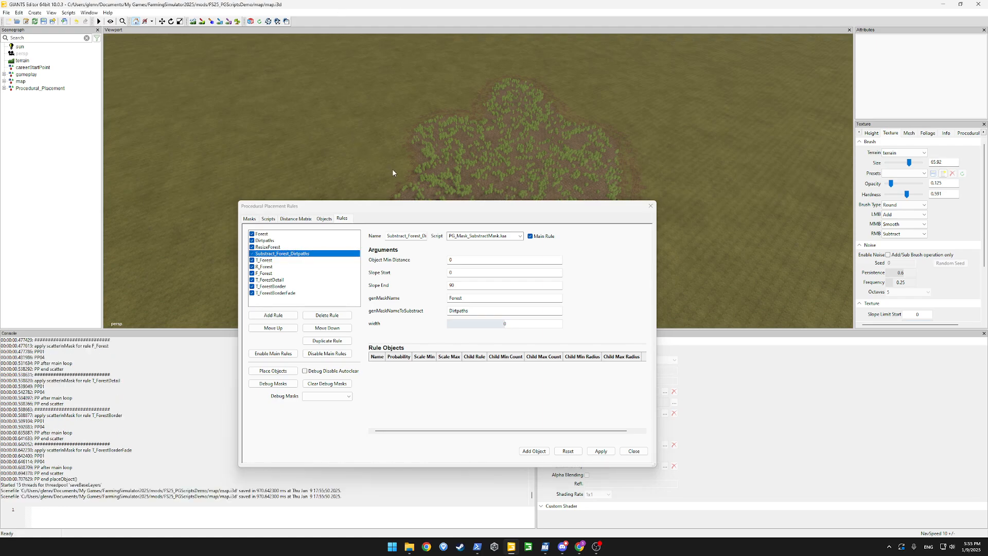
With on-the-fly placement off, paint a PG_Dirtpaths placement-area strip across the forest
{"action": "left_click_drag", "start_coordinate": [409, 207], "coordinate": [198, 296]}
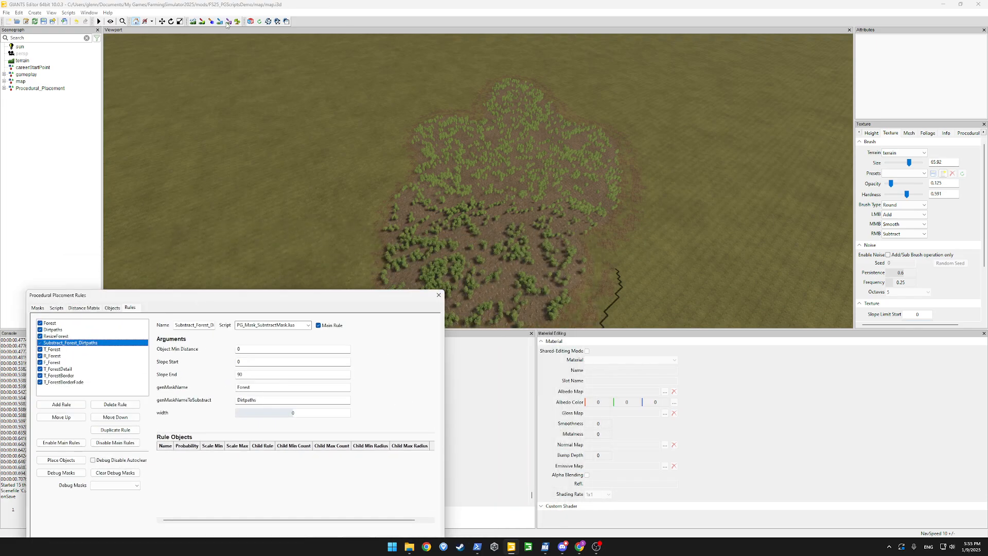
{"action": "left_click", "coordinate": [968, 132]}
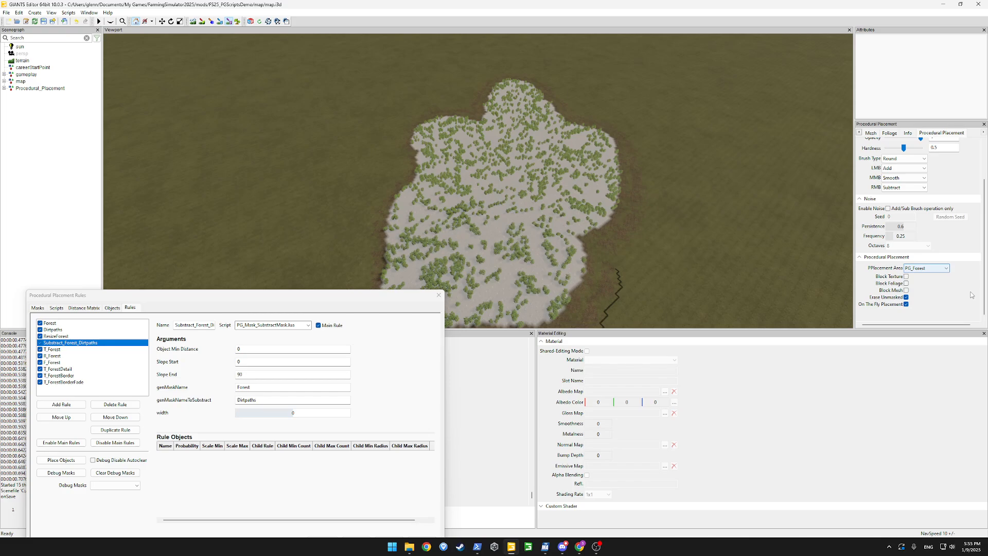
{"action": "left_click", "coordinate": [905, 304]}
{"action": "left_click", "coordinate": [946, 268]}
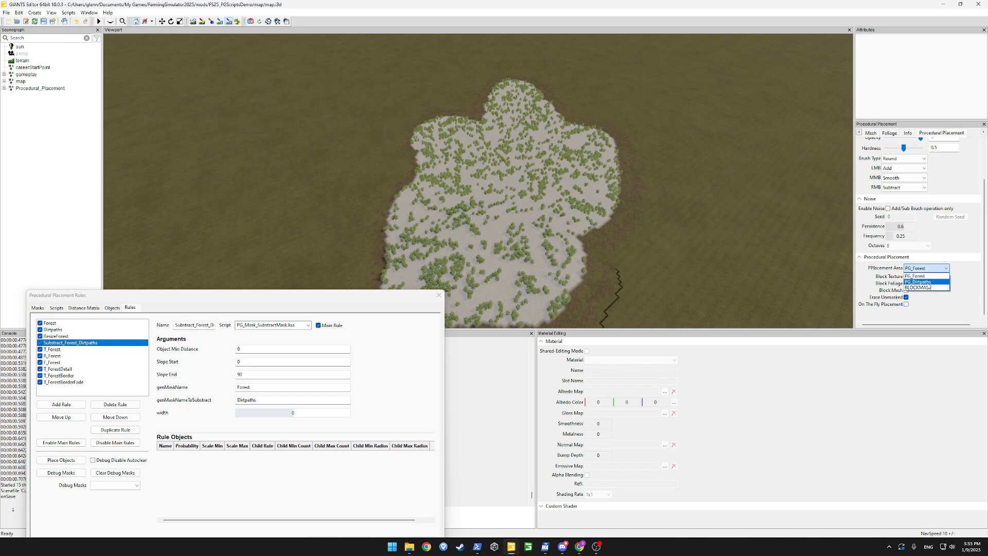
{"action": "left_click", "coordinate": [927, 286]}
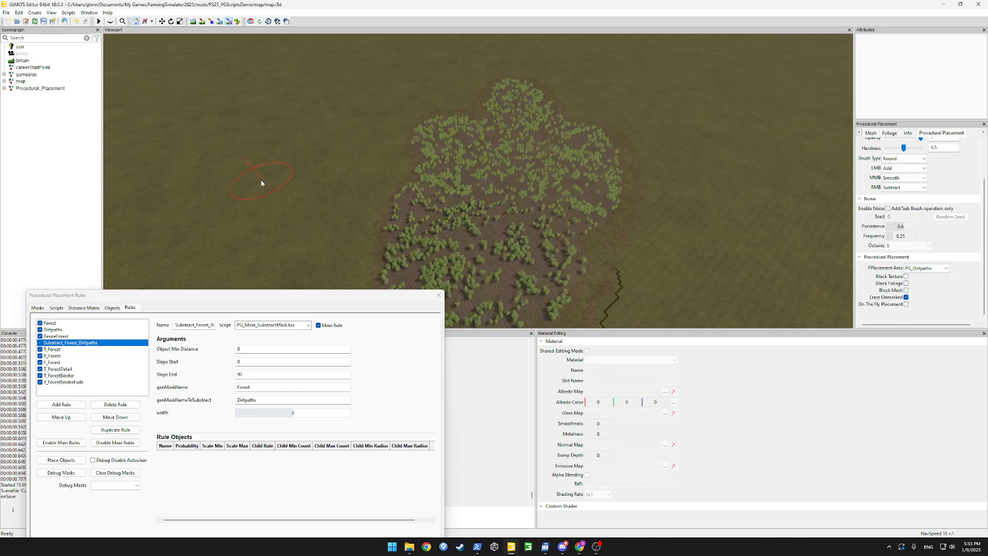
{"action": "mouse_move", "coordinate": [261, 182]}
{"action": "left_mouse_down"}
{"action": "mouse_move", "coordinate": [767, 257]}
{"action": "mouse_move", "coordinate": [834, 234]}
{"action": "mouse_move", "coordinate": [820, 226]}
{"action": "left_mouse_up"}
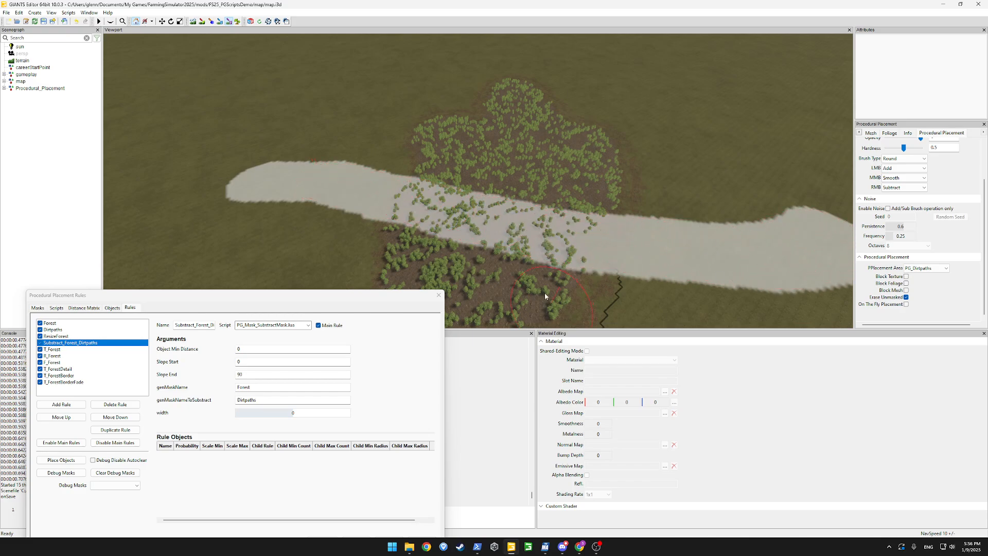
{"action": "left_click", "coordinate": [229, 22]}
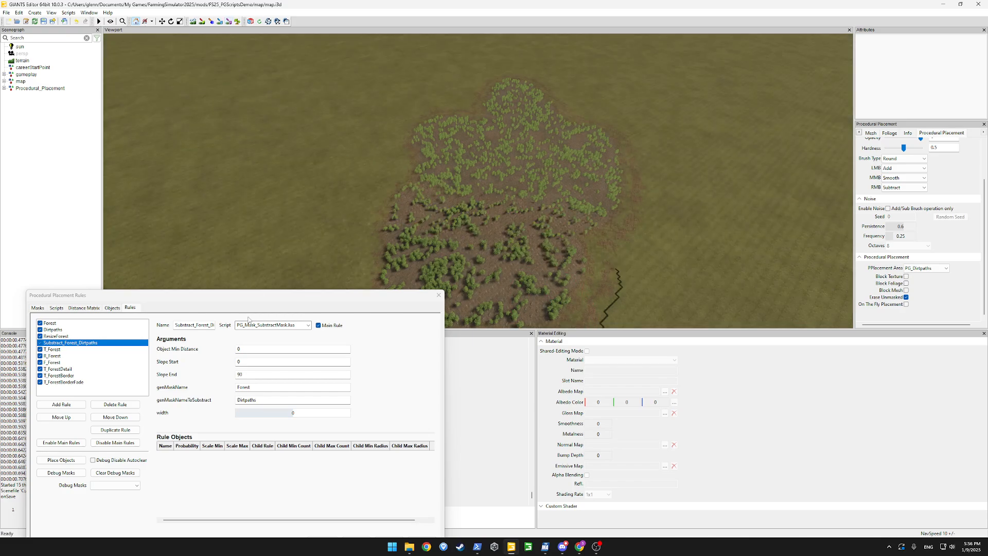
{"action": "left_click_drag", "start_coordinate": [236, 302], "coordinate": [235, 172]}
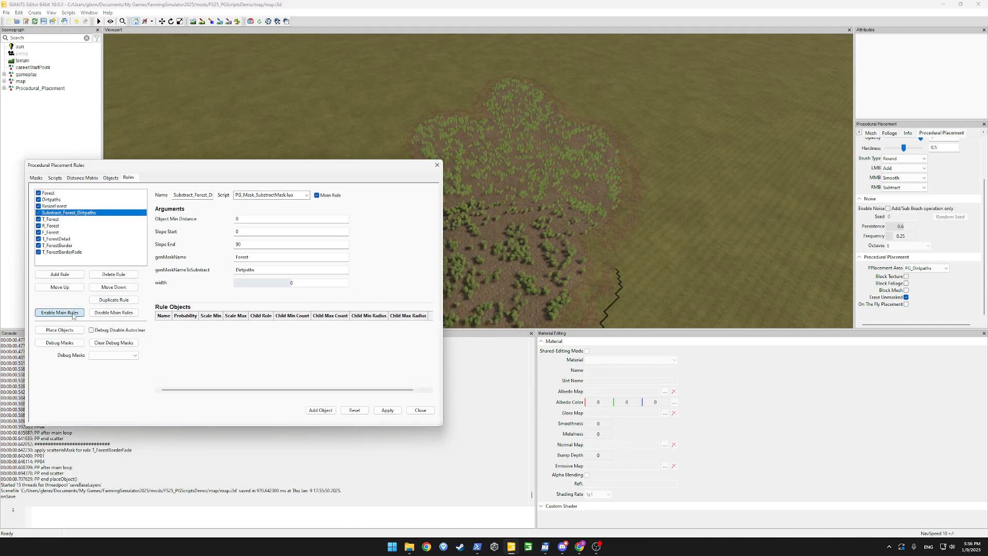
Rerun Place Objects, then paint grass over the dirt patches west of centre
{"action": "left_click", "coordinate": [55, 330]}
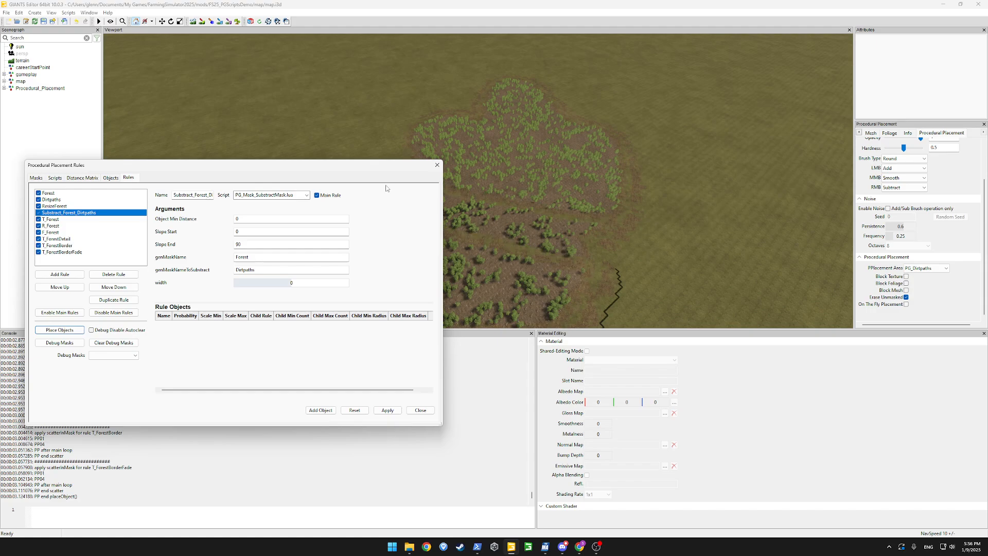
{"action": "left_click_drag", "start_coordinate": [379, 165], "coordinate": [175, 222]}
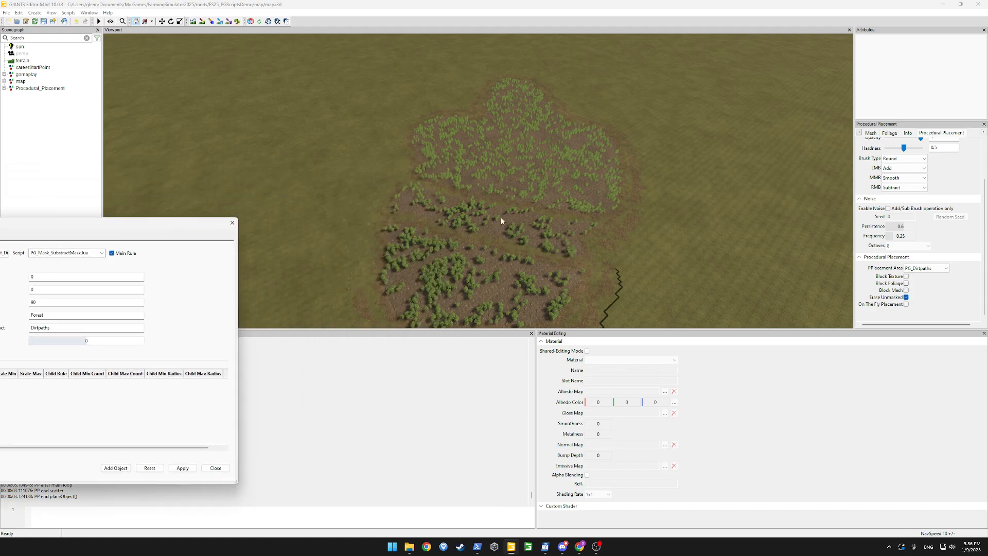
{"action": "left_click", "coordinate": [203, 21]}
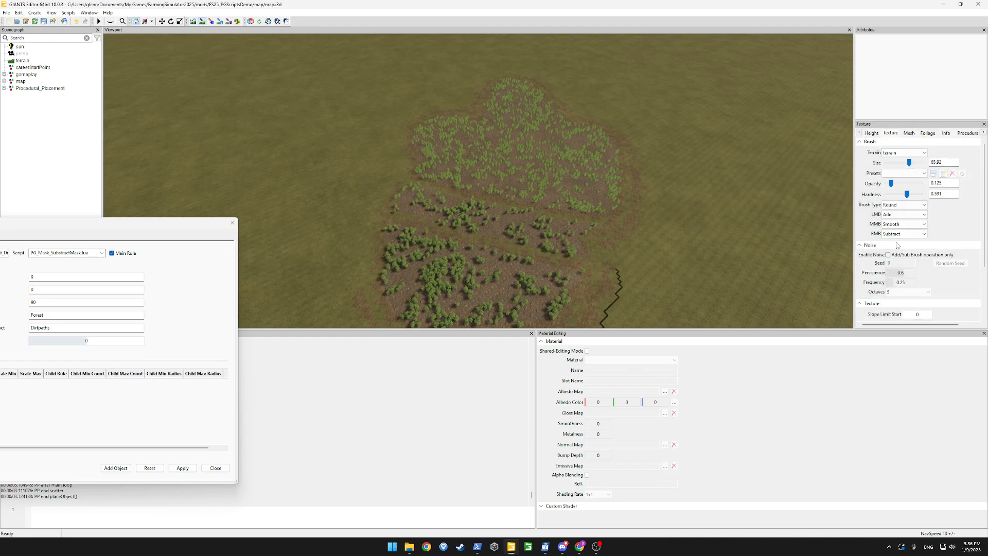
{"action": "mouse_move", "coordinate": [646, 258]}
{"action": "left_mouse_down"}
{"action": "mouse_move", "coordinate": [481, 227]}
{"action": "mouse_move", "coordinate": [537, 221]}
{"action": "mouse_move", "coordinate": [393, 201]}
{"action": "left_mouse_up"}
Erase the decoBush foliage from the forest area
{"action": "left_click", "coordinate": [237, 21]}
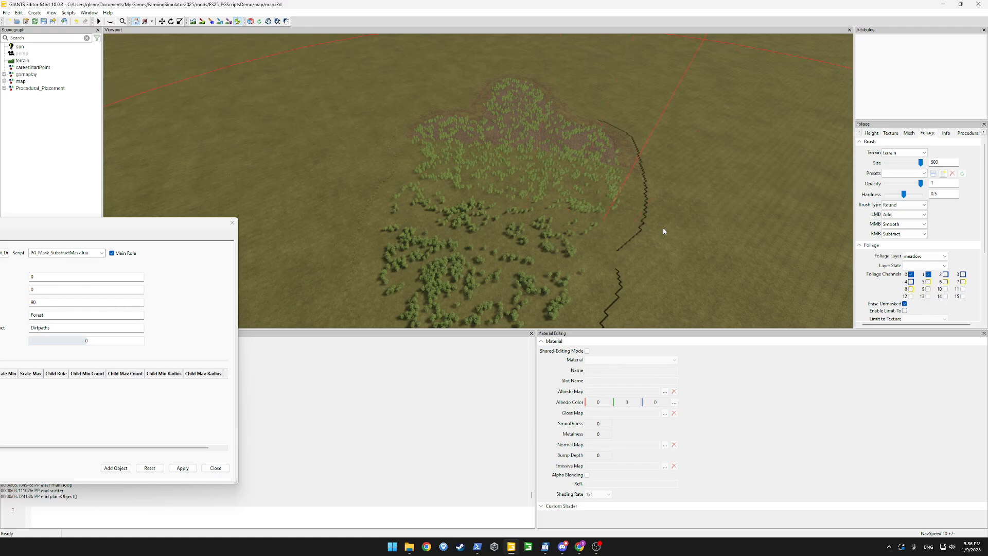
{"action": "left_click", "coordinate": [919, 256]}
{"action": "scroll", "coordinate": [920, 268], "scroll_direction": "down", "scroll_amount": 5}
{"action": "left_click", "coordinate": [914, 288]}
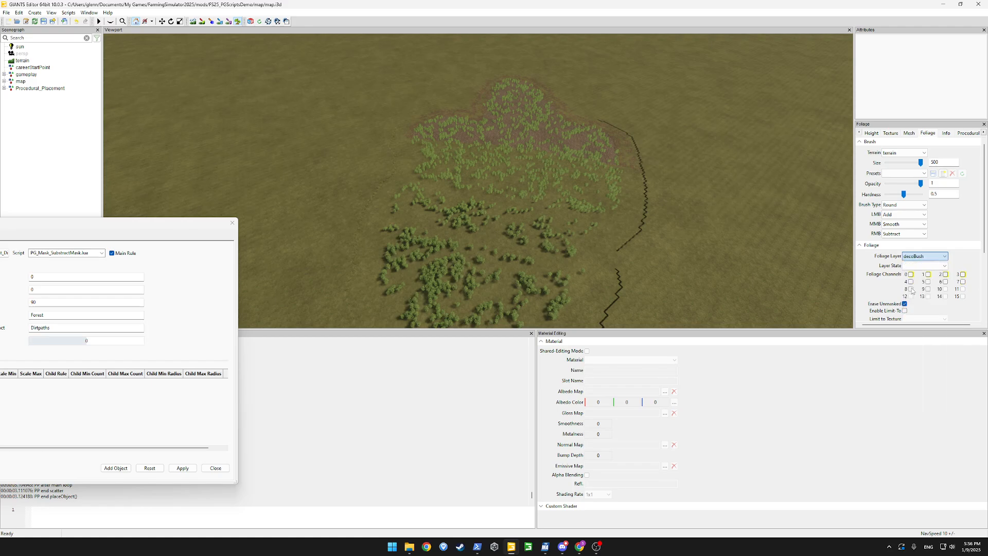
{"action": "left_click", "coordinate": [493, 207]}
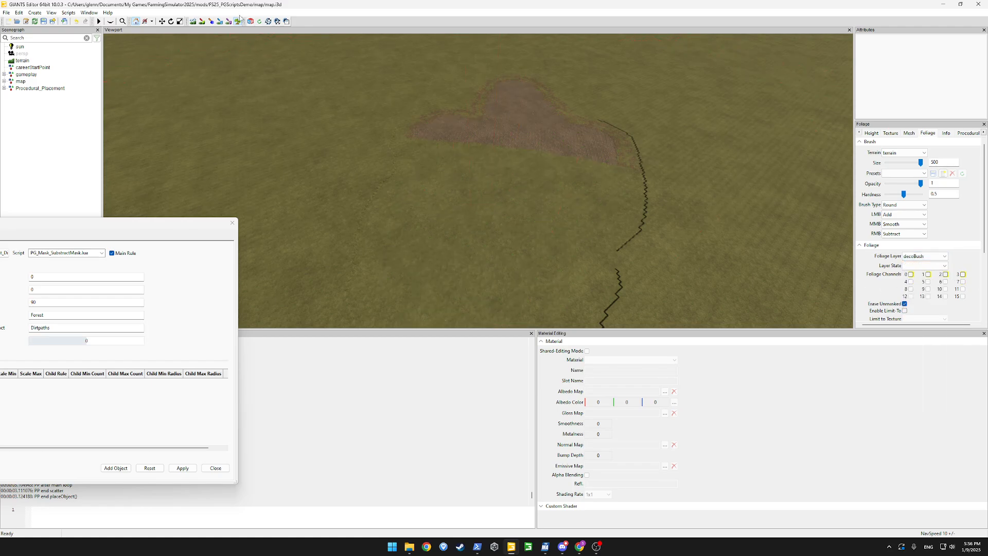
{"action": "left_click_drag", "start_coordinate": [172, 229], "coordinate": [440, 106]}
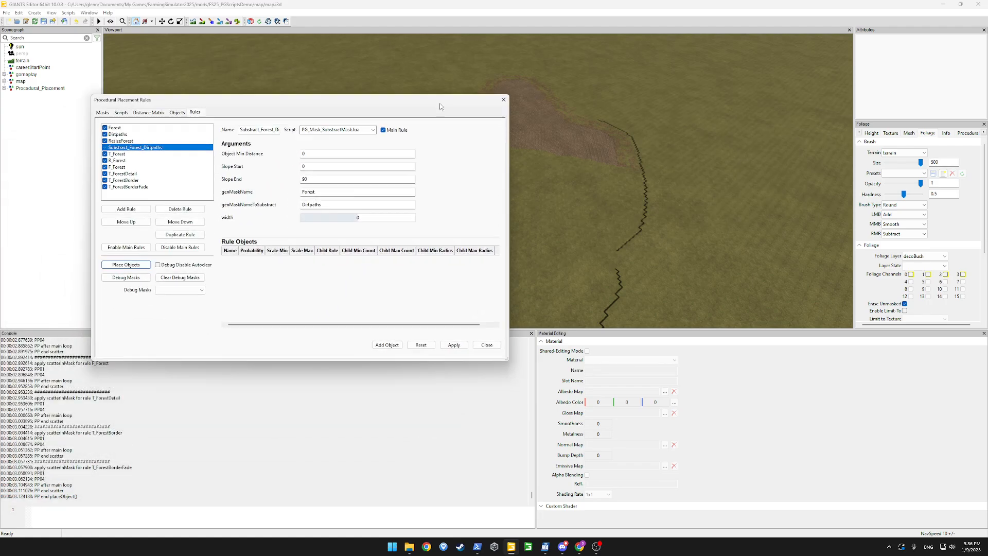
Rerun Place Objects and inspect the forest now split by the bare path strip
{"action": "left_click", "coordinate": [124, 265]}
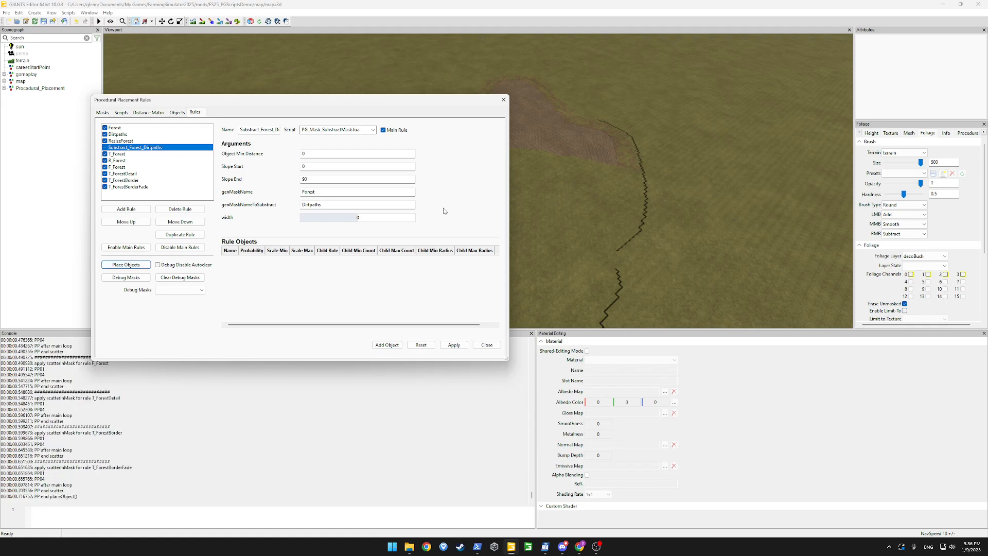
{"action": "left_click_drag", "start_coordinate": [471, 101], "coordinate": [168, 210]}
{"action": "scroll", "coordinate": [461, 214], "scroll_direction": "up", "scroll_amount": 5}
{"action": "scroll", "coordinate": [478, 226], "scroll_direction": "up", "scroll_amount": 1}
{"action": "left_click_drag", "start_coordinate": [478, 227], "coordinate": [617, 189], "text": "alt"}
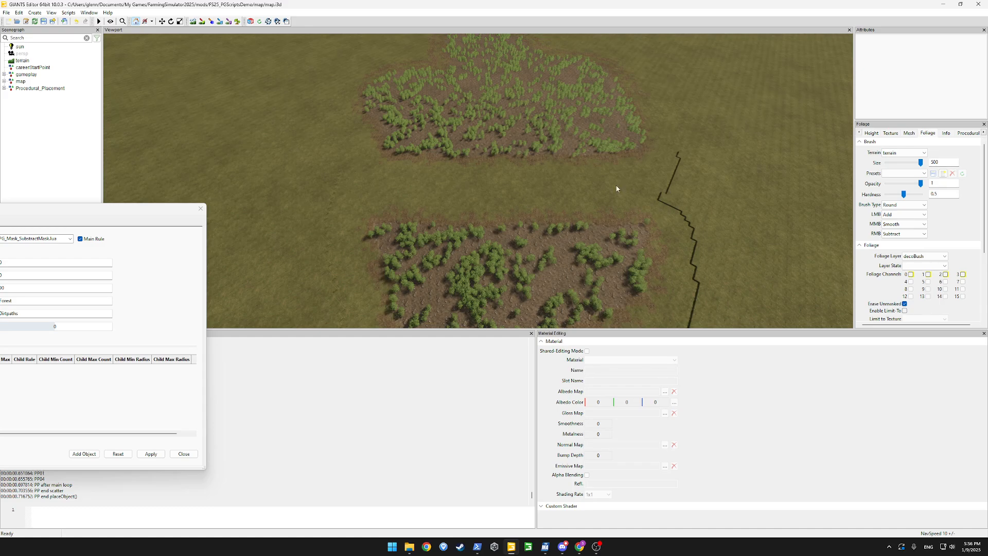
{"action": "left_click_drag", "start_coordinate": [349, 204], "coordinate": [381, 184], "text": "alt"}
{"action": "scroll", "coordinate": [434, 187], "scroll_direction": "down", "scroll_amount": 5}
{"action": "scroll", "coordinate": [381, 184], "scroll_direction": "up", "scroll_amount": 4}
{"action": "left_click_drag", "start_coordinate": [144, 203], "coordinate": [420, 148]}
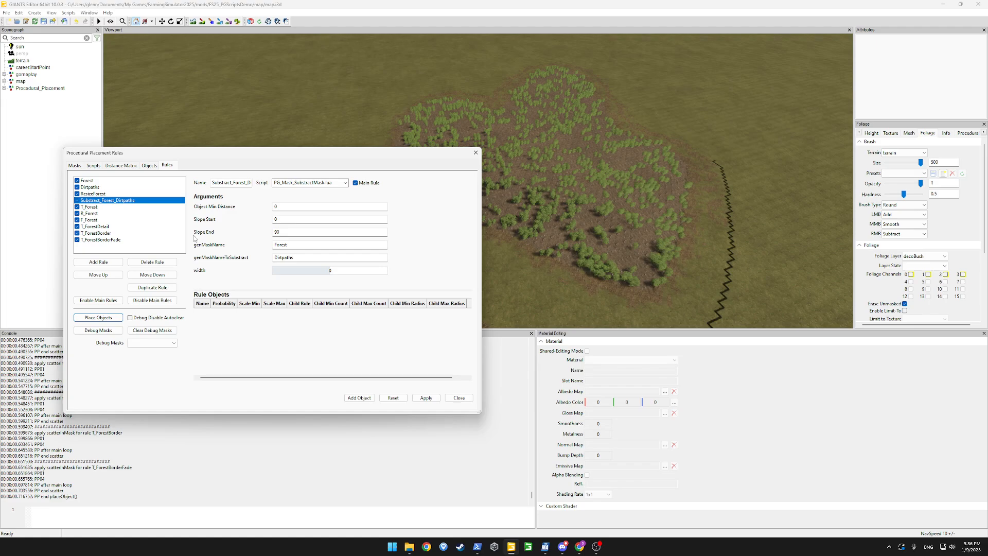
Add a T_Dirtpaths rule using PG_Mask_Fill.lua with genMaskName Dirtpaths
{"action": "left_click", "coordinate": [105, 262]}
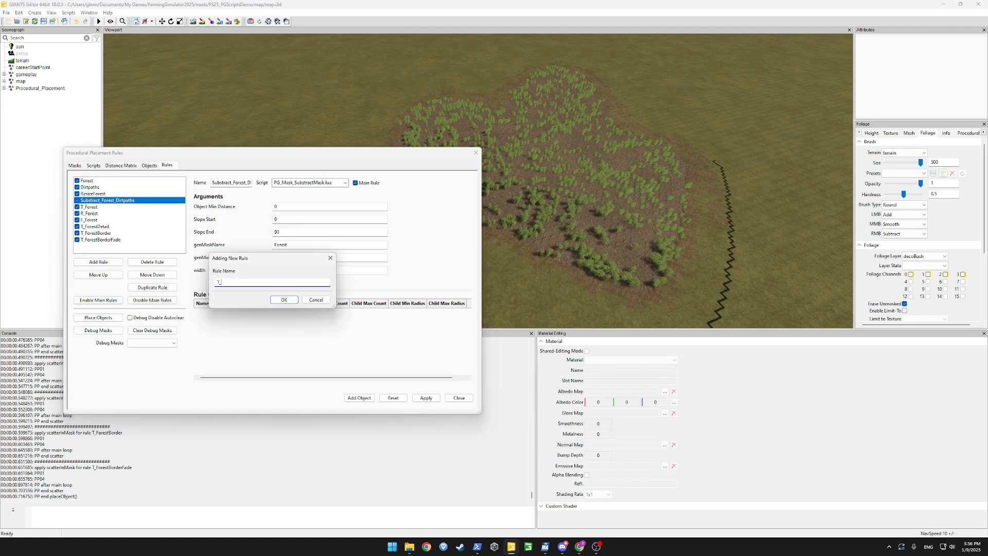
{"action": "type", "text": "T_Dirtpaths"}
{"action": "key", "text": "Return"}
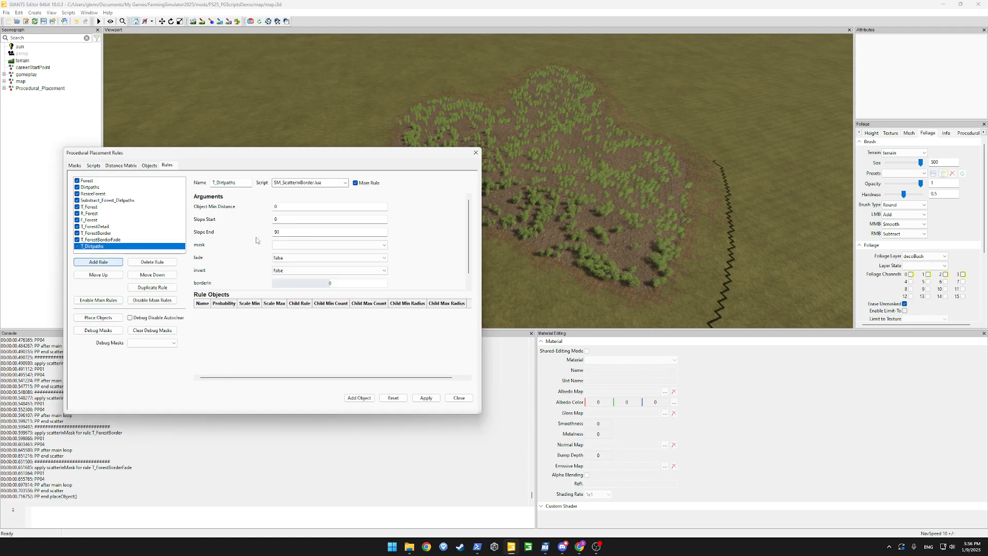
{"action": "left_click", "coordinate": [345, 184]}
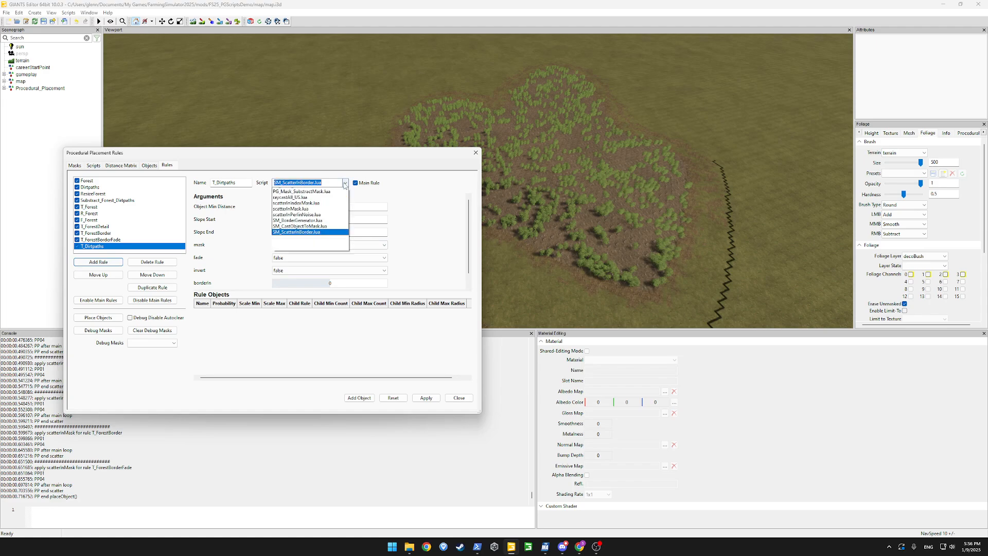
{"action": "left_click", "coordinate": [311, 244]}
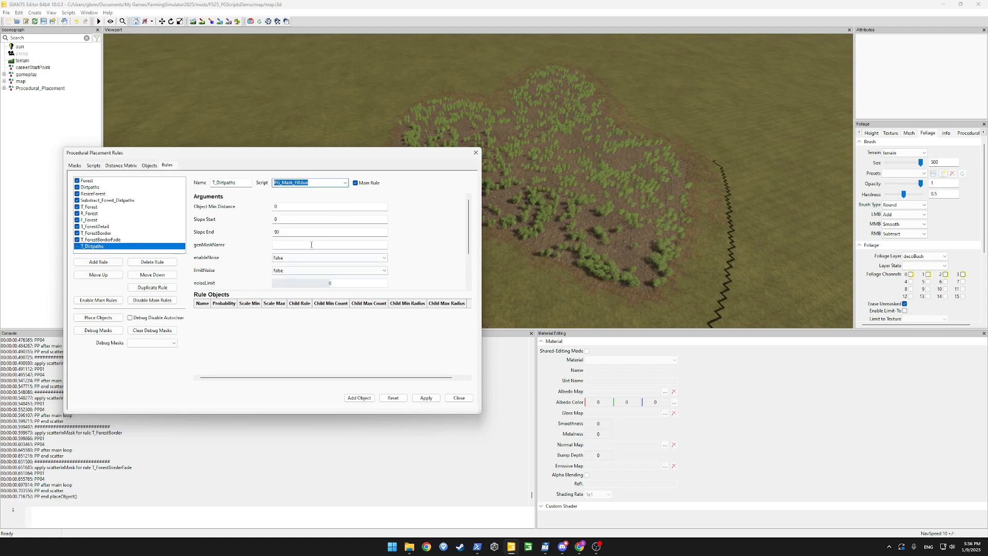
{"action": "left_click", "coordinate": [311, 245]}
{"action": "type", "text": "Dirtpaths"}
{"action": "key", "text": "Tab"}
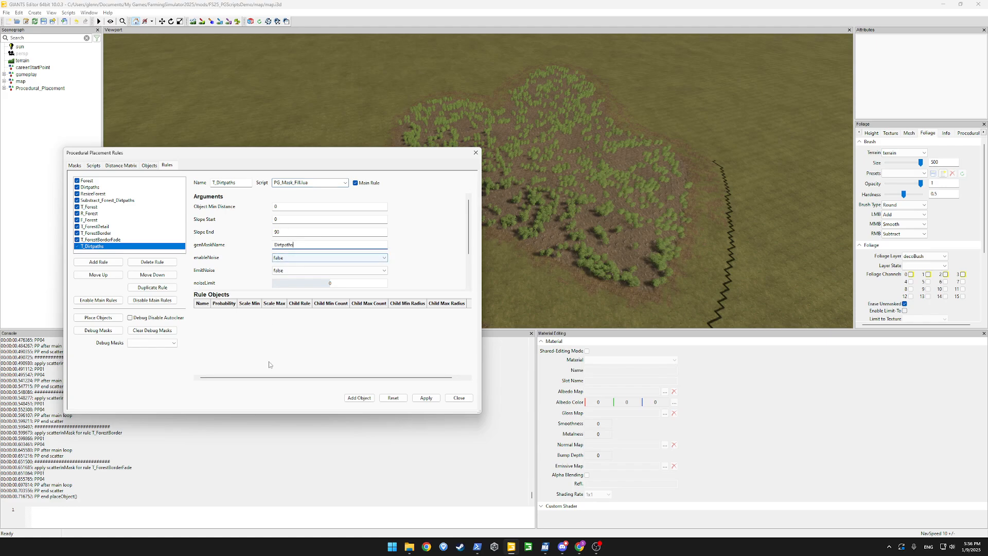
Add a DIRT_GRAVEL fill object, apply, and rerun placement to lay the gravel path
{"action": "left_click", "coordinate": [359, 398]}
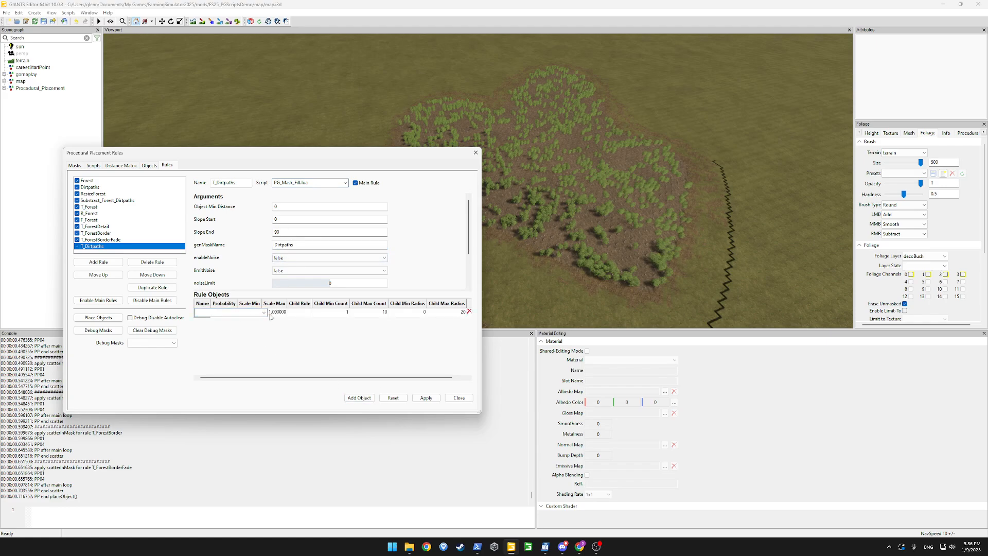
{"action": "left_click", "coordinate": [264, 313]}
{"action": "scroll", "coordinate": [216, 338], "scroll_direction": "down", "scroll_amount": 2}
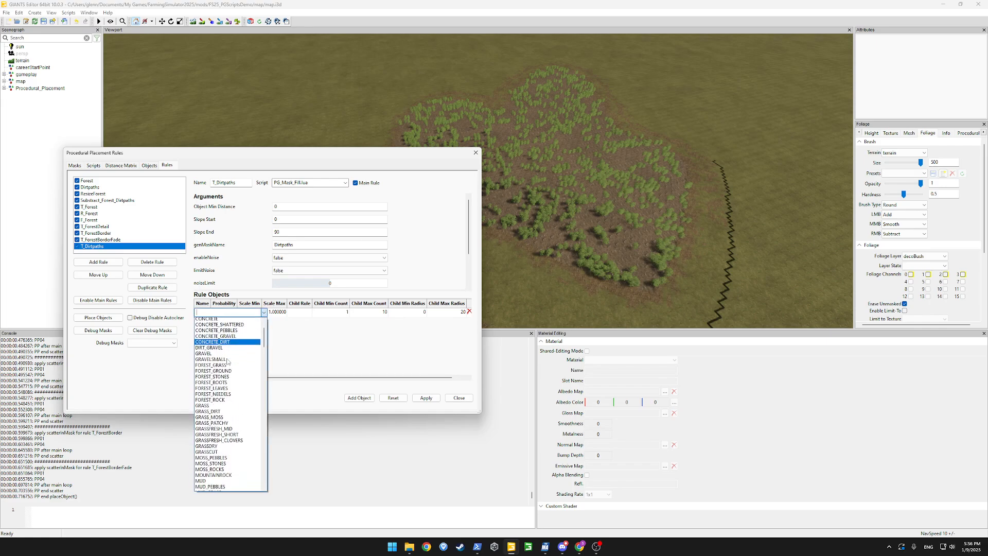
{"action": "left_click", "coordinate": [211, 332]}
{"action": "left_click", "coordinate": [426, 398]}
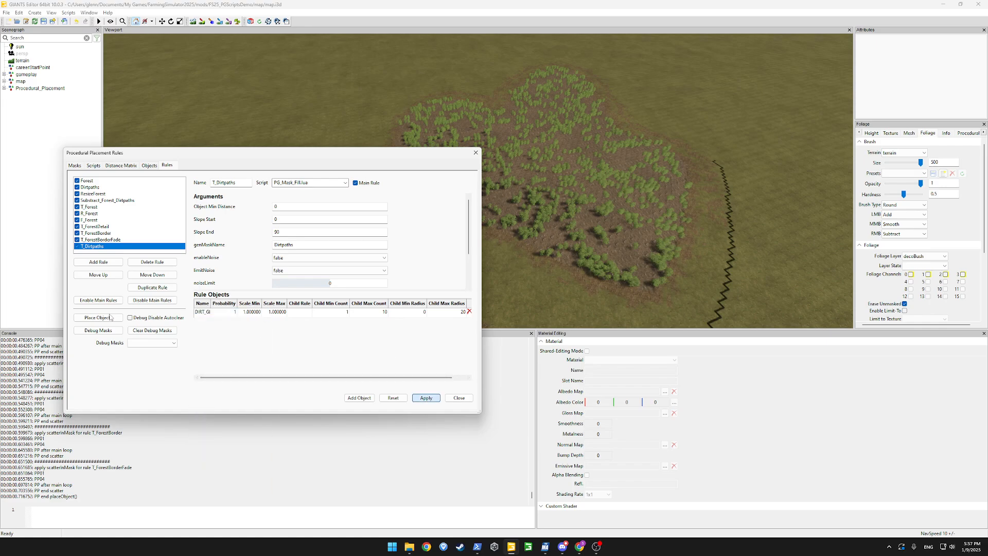
{"action": "left_click", "coordinate": [93, 319]}
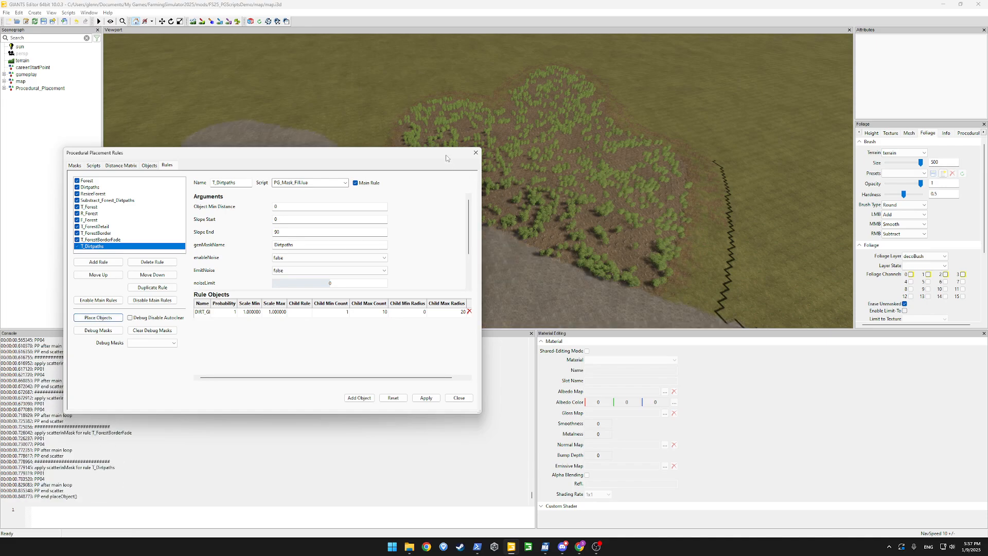
Set the T_Dirtpaths rule's borderIn to 2 and apply it
{"action": "left_click_drag", "start_coordinate": [446, 158], "coordinate": [411, 128]}
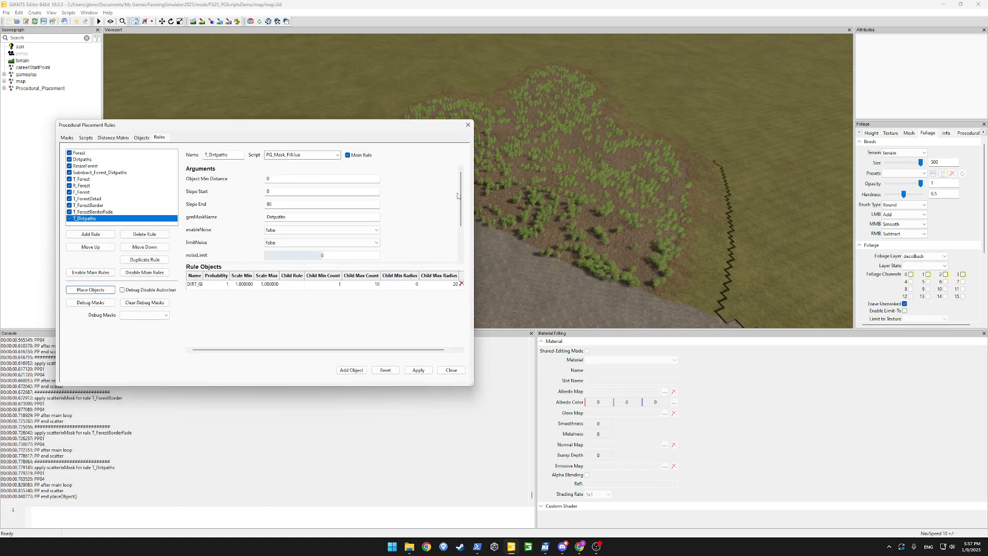
{"action": "scroll", "coordinate": [462, 202], "scroll_direction": "down", "scroll_amount": 1}
{"action": "left_click_drag", "start_coordinate": [461, 199], "coordinate": [457, 231]}
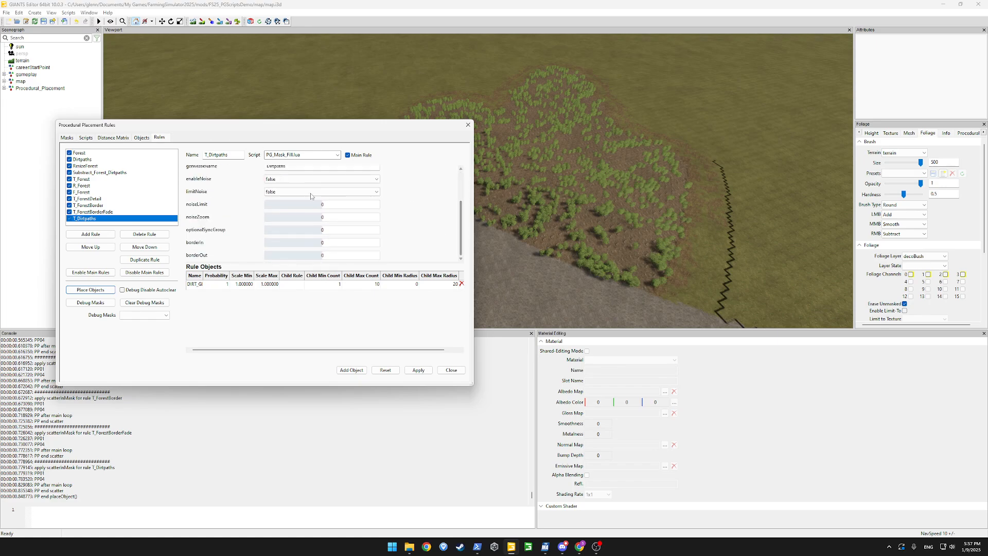
{"action": "left_click", "coordinate": [321, 242]}
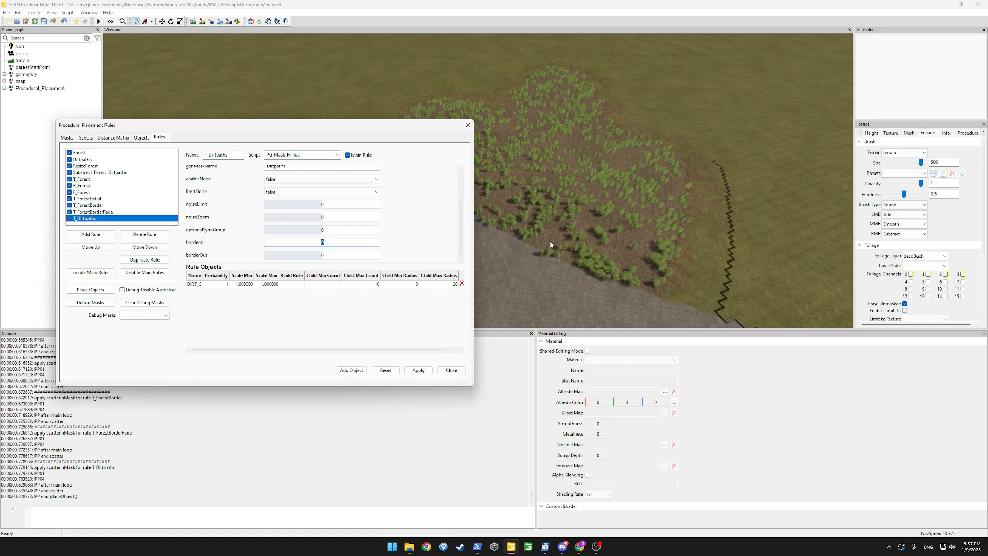
{"action": "key", "text": "Return"}
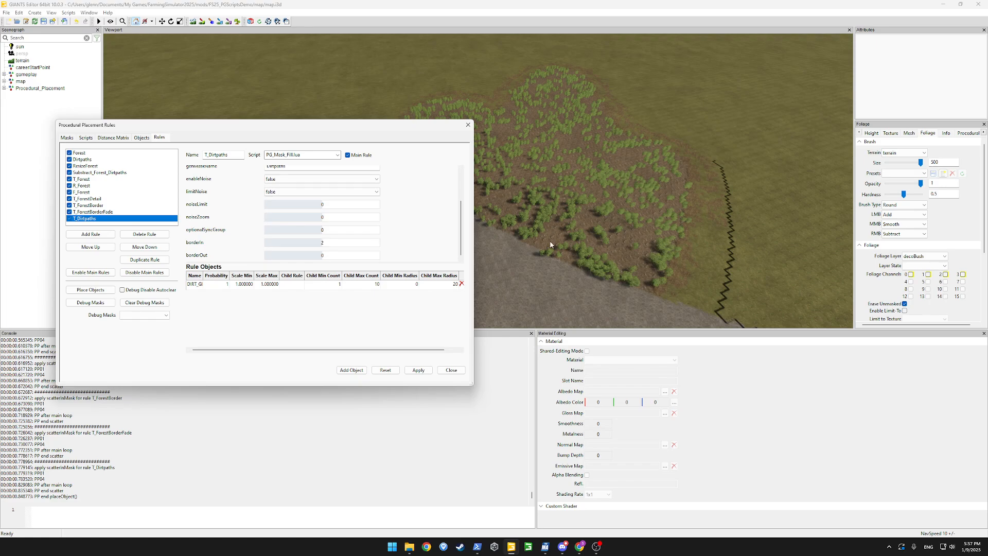
{"action": "left_click", "coordinate": [419, 370]}
Paint the old grey dirt strip back to grass
{"action": "left_click_drag", "start_coordinate": [406, 125], "coordinate": [152, 217]}
{"action": "left_click", "coordinate": [202, 22]}
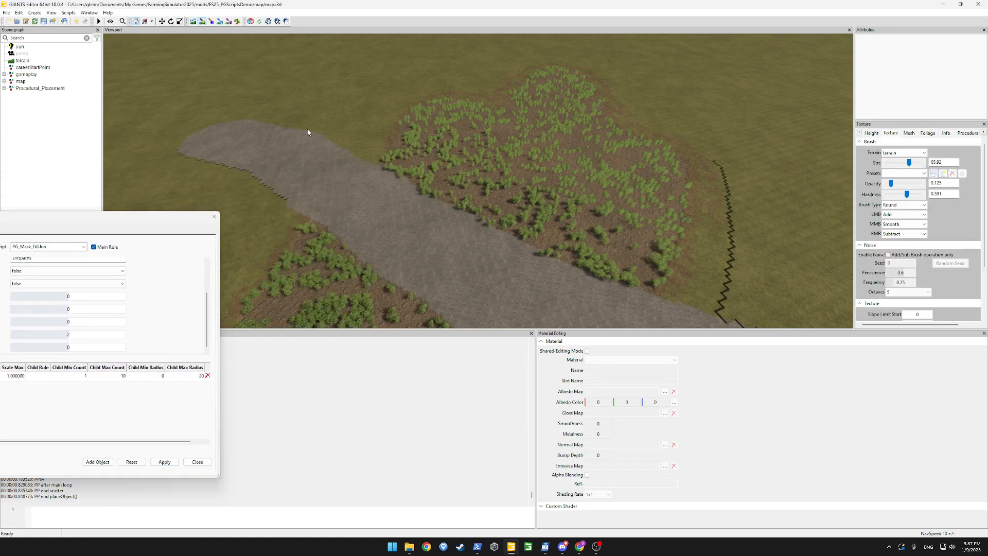
{"action": "mouse_move", "coordinate": [272, 146]}
{"action": "left_mouse_down"}
{"action": "mouse_move", "coordinate": [269, 121]}
{"action": "mouse_move", "coordinate": [327, 150]}
{"action": "mouse_move", "coordinate": [315, 170]}
{"action": "mouse_move", "coordinate": [544, 282]}
{"action": "mouse_move", "coordinate": [433, 220]}
{"action": "mouse_move", "coordinate": [391, 216]}
{"action": "left_mouse_up"}
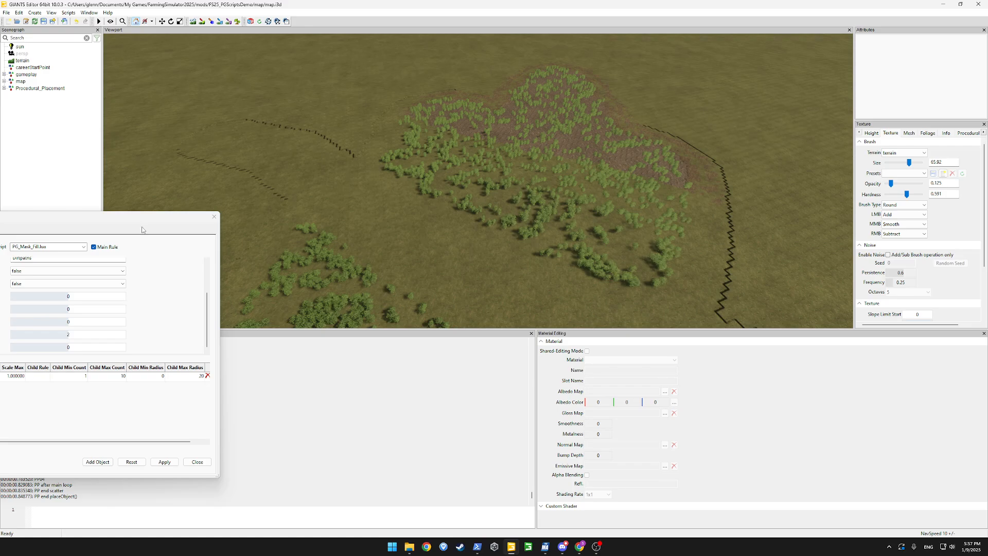
Rerun Place Objects and orbit to view the regenerated dirt path
{"action": "left_click_drag", "start_coordinate": [145, 220], "coordinate": [304, 143]}
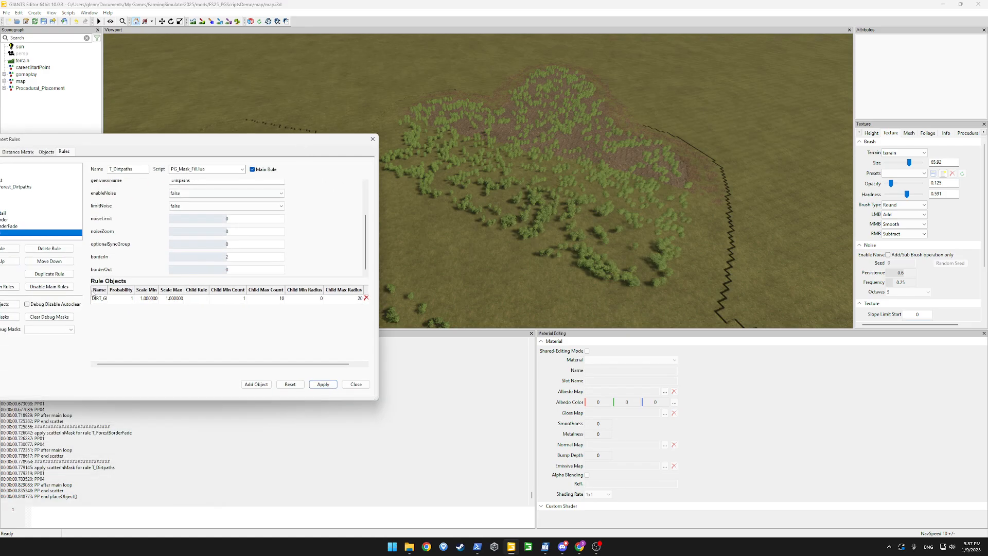
{"action": "left_click", "coordinate": [15, 305]}
{"action": "left_click_drag", "start_coordinate": [257, 140], "coordinate": [170, 165]}
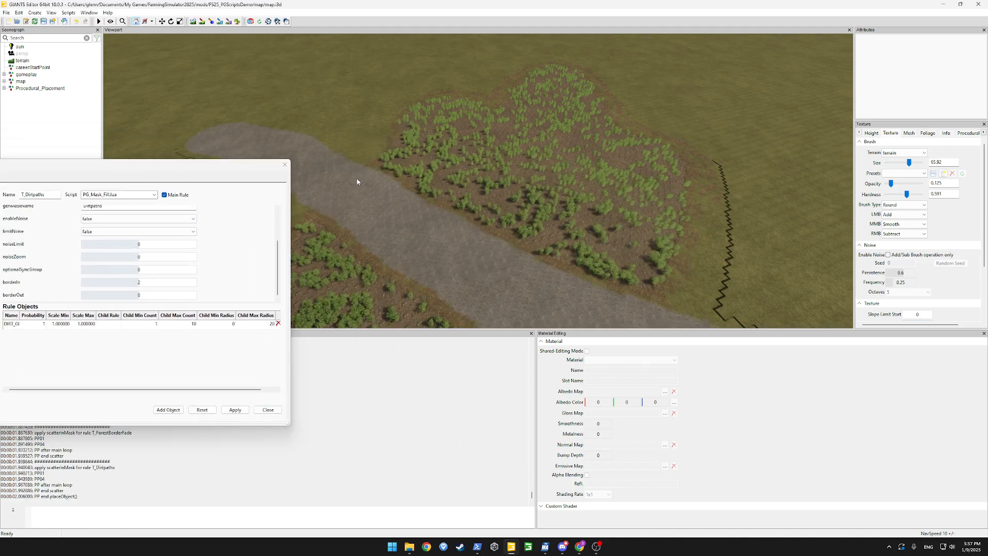
{"action": "left_click_drag", "start_coordinate": [356, 180], "coordinate": [532, 253], "text": "alt"}
{"action": "scroll", "coordinate": [531, 253], "scroll_direction": "up", "scroll_amount": 4}
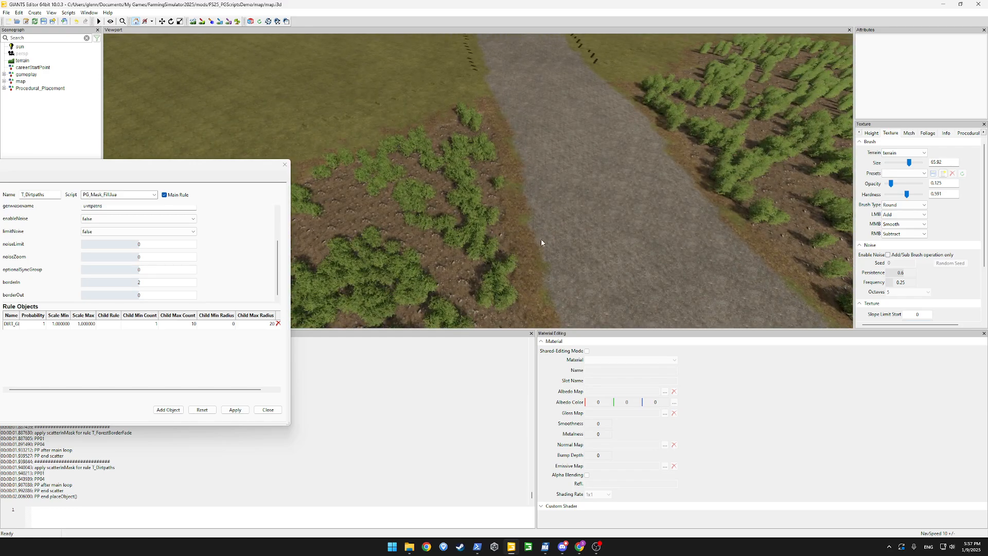
{"action": "scroll", "coordinate": [538, 242], "scroll_direction": "down", "scroll_amount": 5}
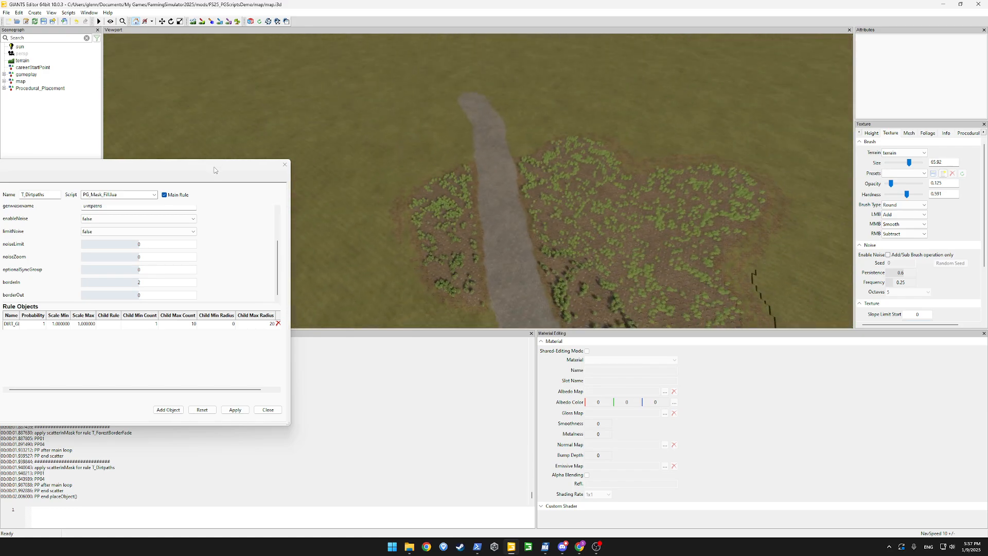
{"action": "left_click_drag", "start_coordinate": [214, 170], "coordinate": [565, 111]}
Create rule T_DirtpathsBorder using PG_MaskBorder_Fill.lua, genMaskName Dirtpaths, borderIn and borderOut 2
{"action": "left_click", "coordinate": [263, 215]}
{"action": "type", "text": "T_Dirtpath"}
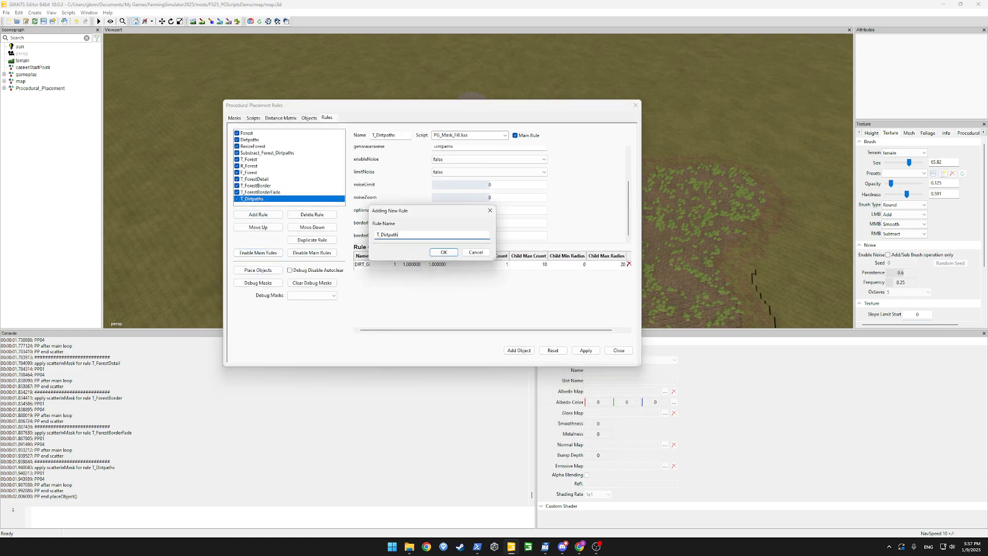
{"action": "type", "text": "sBorder"}
{"action": "key", "text": "Return"}
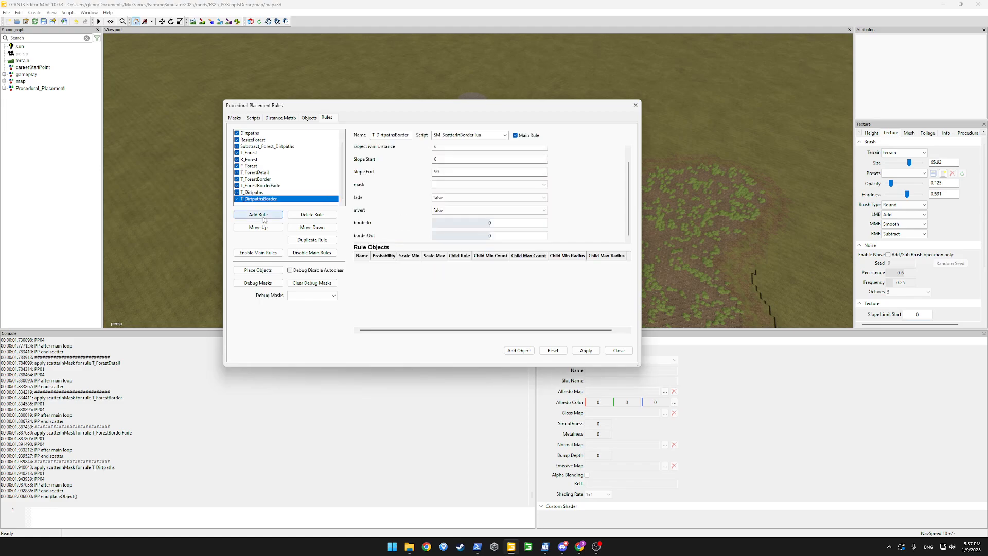
{"action": "left_click", "coordinate": [505, 136]}
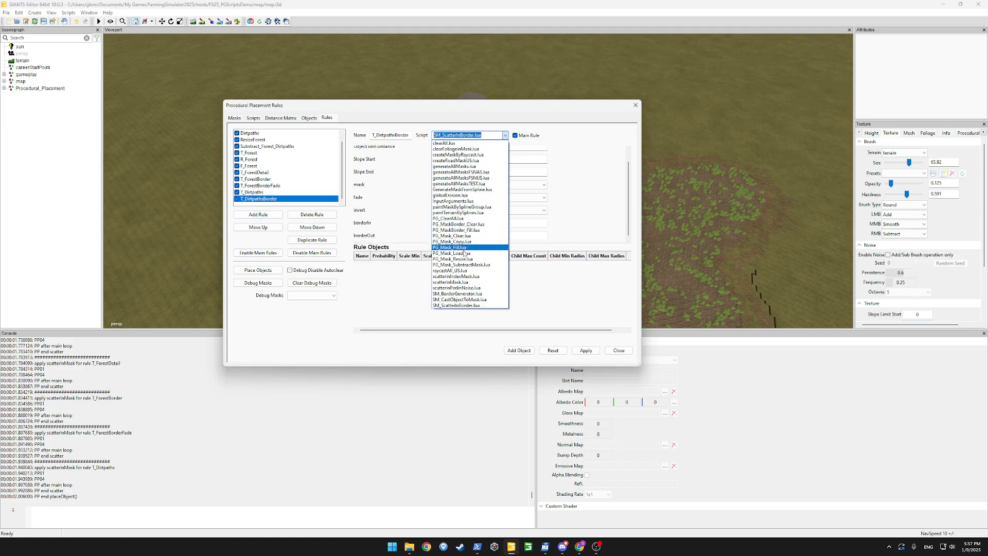
{"action": "left_click", "coordinate": [474, 230]}
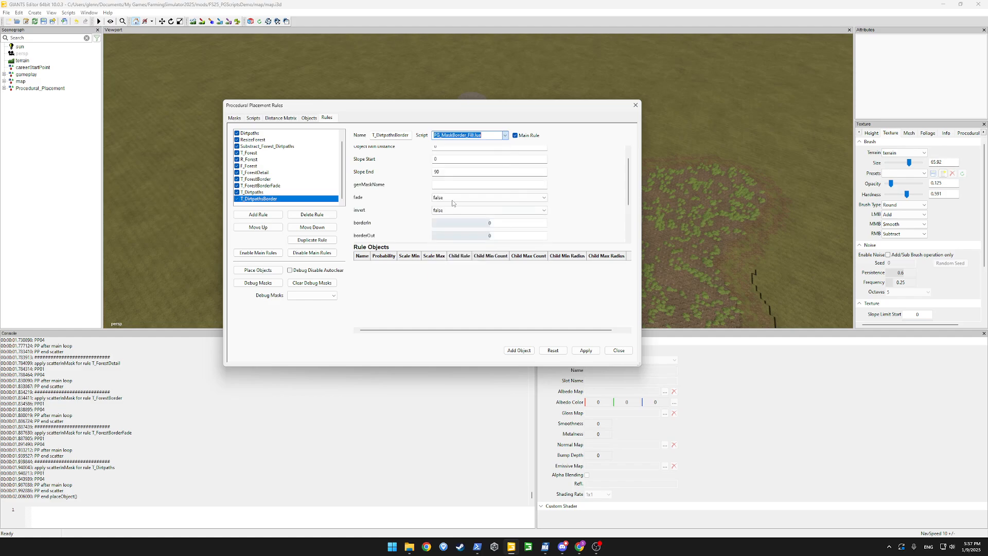
{"action": "left_click", "coordinate": [456, 185]}
{"action": "type", "text": "Dirtpaths"}
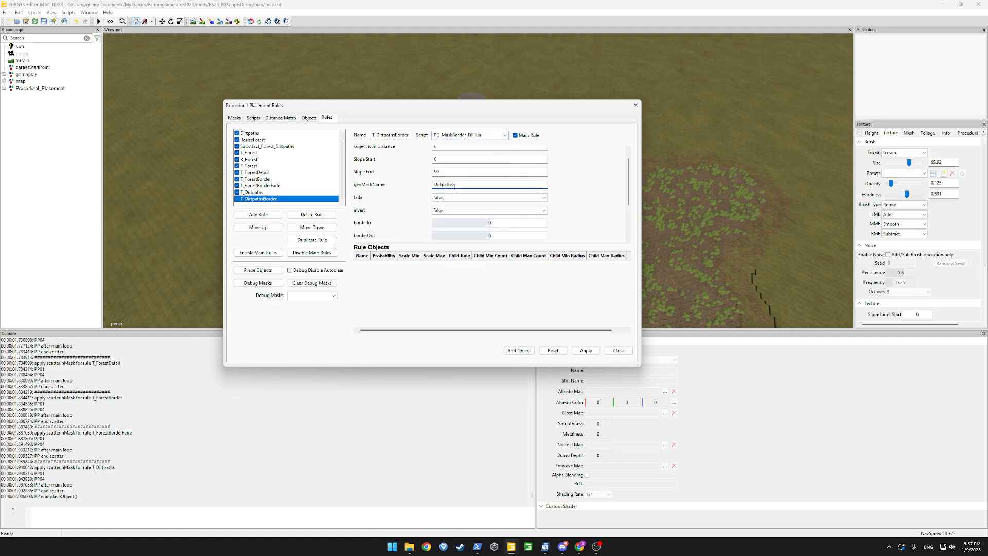
{"action": "left_click", "coordinate": [522, 222]}
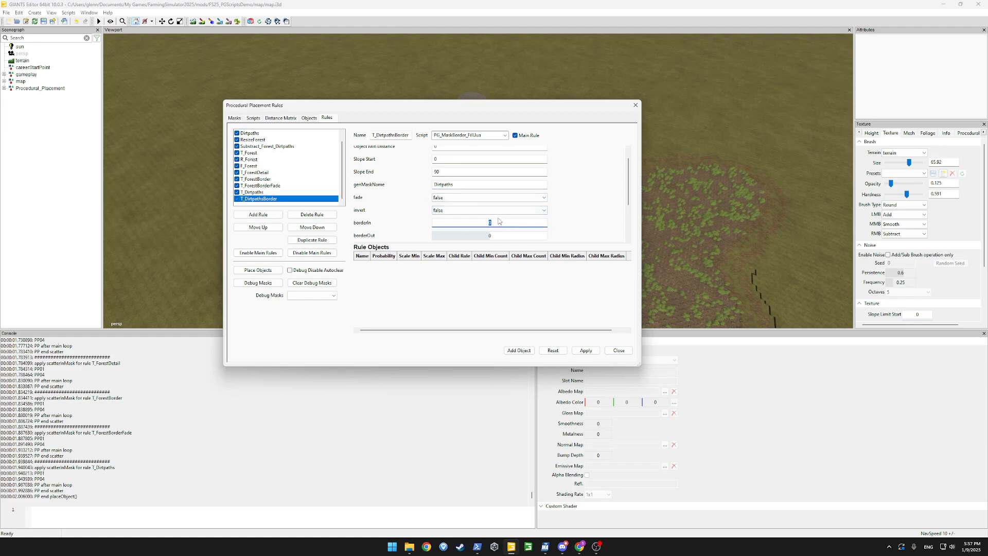
{"action": "left_click", "coordinate": [496, 235]}
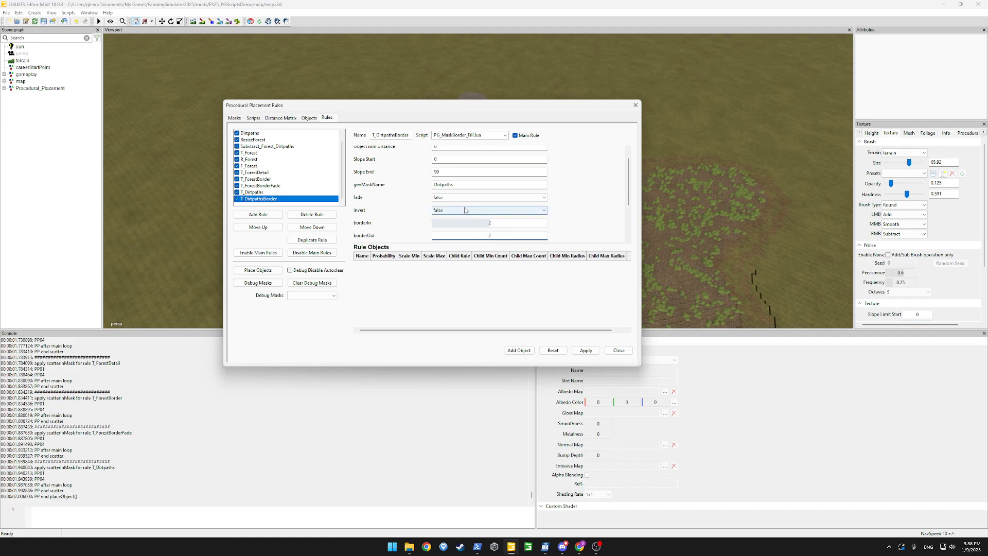
Add a grass ground-type object row to the rule and rerun the placement
{"action": "left_click", "coordinate": [518, 350]}
{"action": "left_click", "coordinate": [408, 265]}
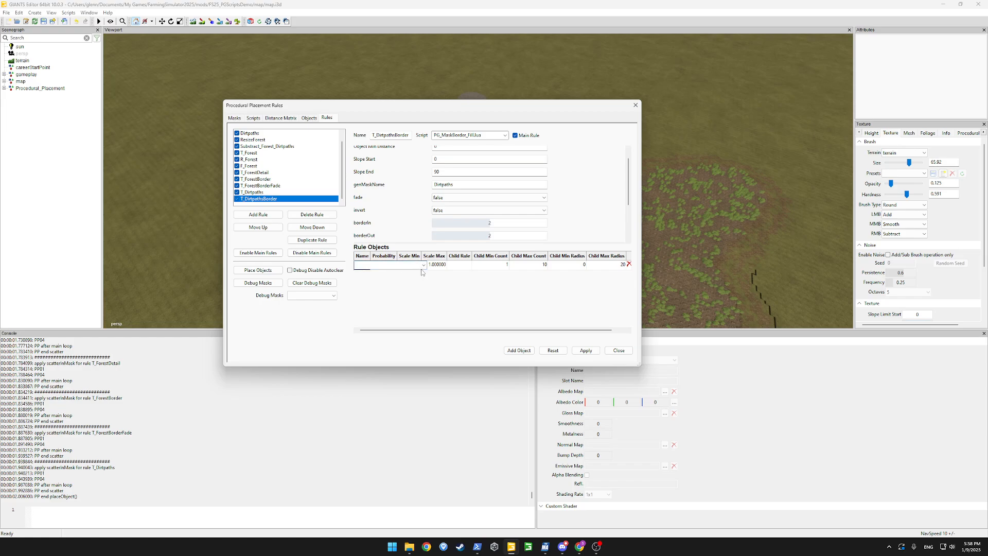
{"action": "left_click", "coordinate": [423, 265]}
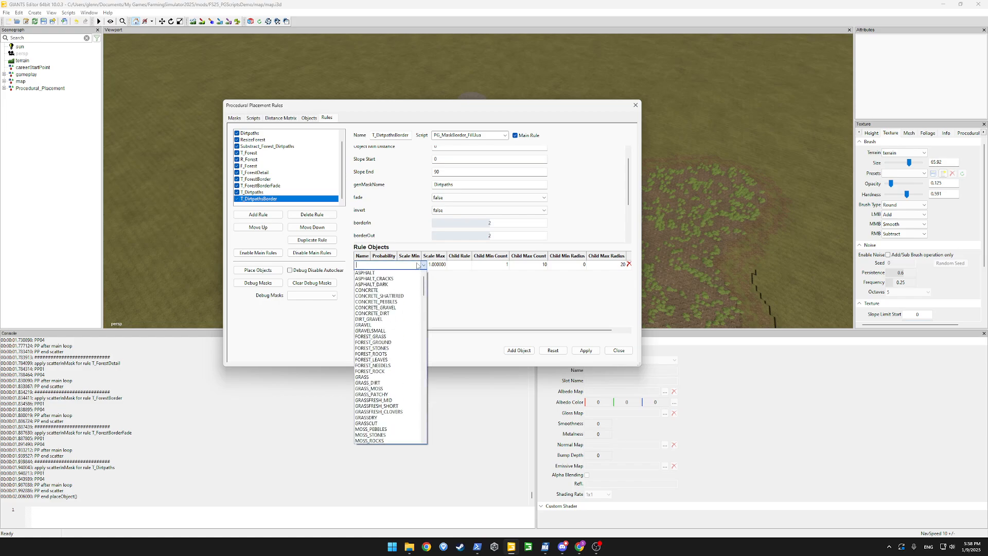
{"action": "left_click", "coordinate": [370, 382]}
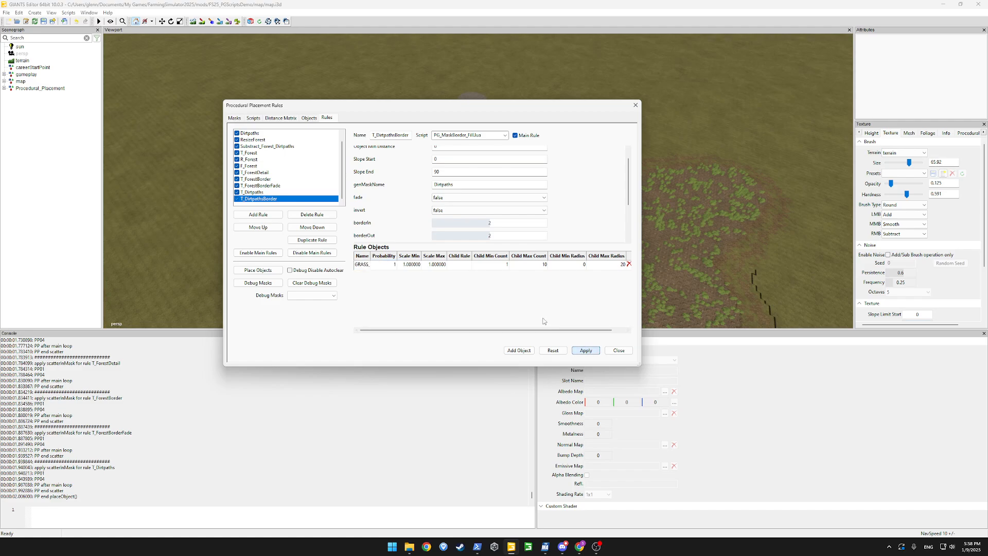
{"action": "left_click", "coordinate": [262, 271]}
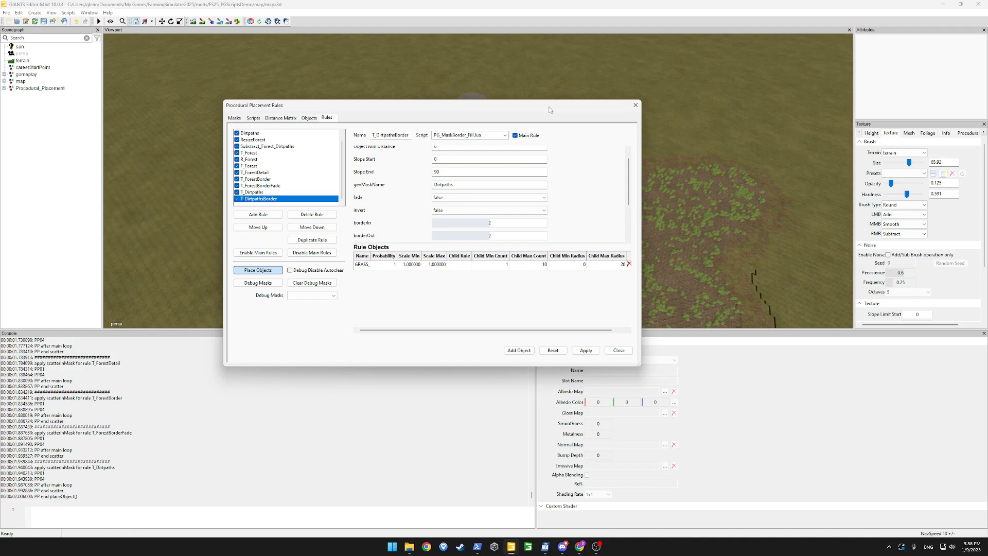
Inspect the new grass border along the dirt path, then select the Substract_Forest_Dirtpaths rule
{"action": "left_click_drag", "start_coordinate": [549, 107], "coordinate": [212, 200]}
{"action": "left_click_drag", "start_coordinate": [498, 162], "coordinate": [468, 180], "text": "alt"}
{"action": "scroll", "coordinate": [535, 180], "scroll_direction": "up", "scroll_amount": 4}
{"action": "scroll", "coordinate": [468, 180], "scroll_direction": "up", "scroll_amount": 2}
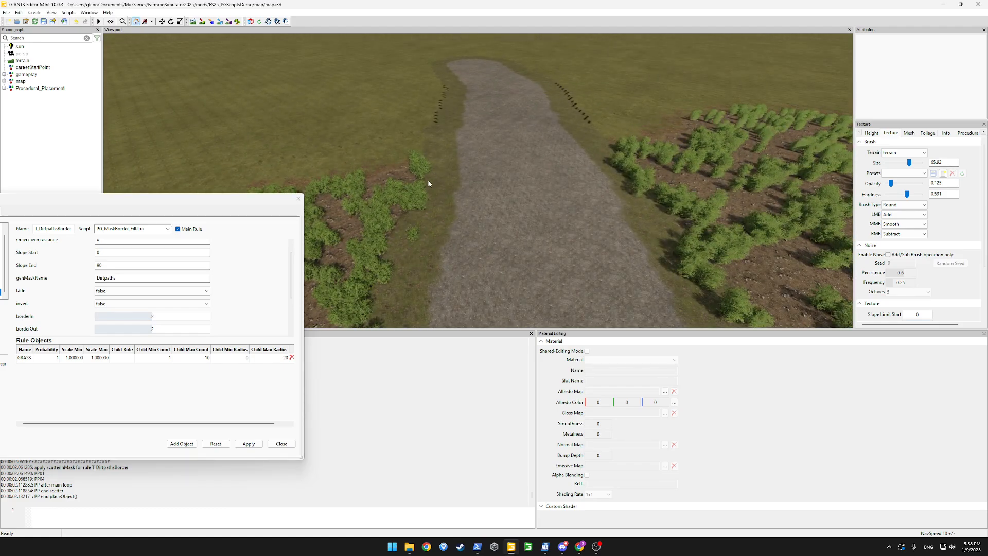
{"action": "scroll", "coordinate": [446, 234], "scroll_direction": "down", "scroll_amount": 5}
{"action": "mouse_move", "coordinate": [447, 235]}
{"action": "left_mouse_down", "text": "alt"}
{"action": "mouse_move", "coordinate": [437, 234]}
{"action": "mouse_move", "coordinate": [474, 230]}
{"action": "mouse_move", "coordinate": [466, 234]}
{"action": "left_mouse_up", "text": "alt"}
{"action": "scroll", "coordinate": [467, 234], "scroll_direction": "up", "scroll_amount": 4}
{"action": "scroll", "coordinate": [467, 234], "scroll_direction": "up", "scroll_amount": 1}
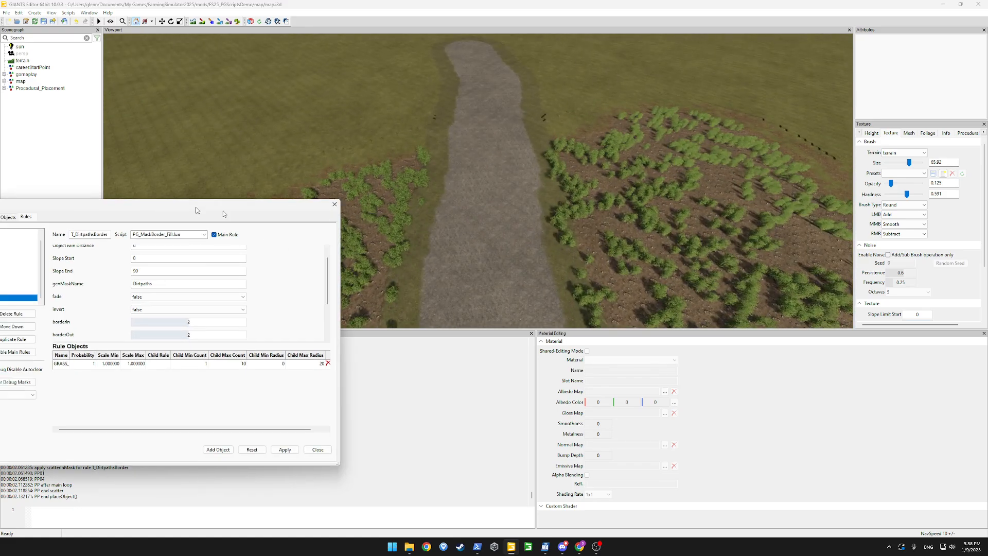
{"action": "left_click_drag", "start_coordinate": [150, 203], "coordinate": [400, 179]}
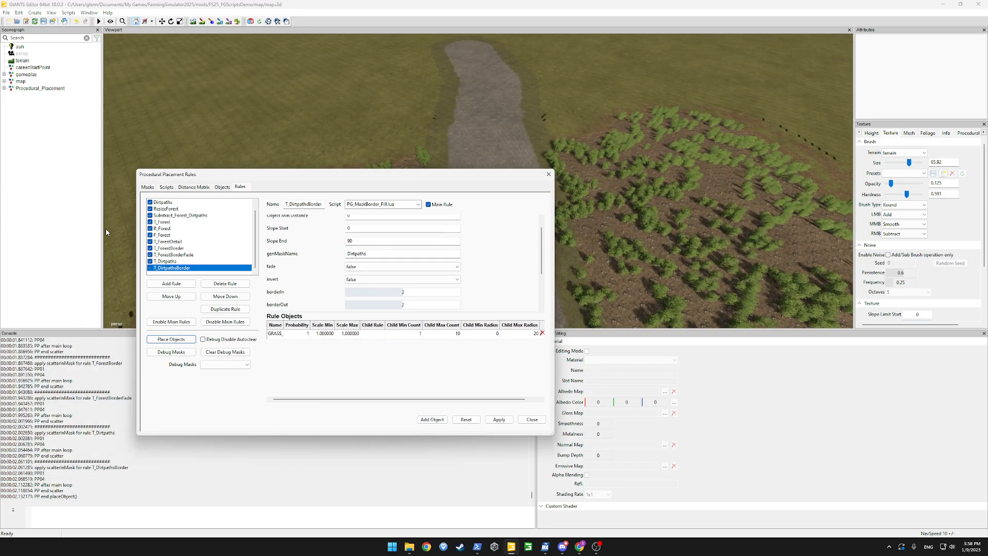
{"action": "left_click", "coordinate": [174, 215]}
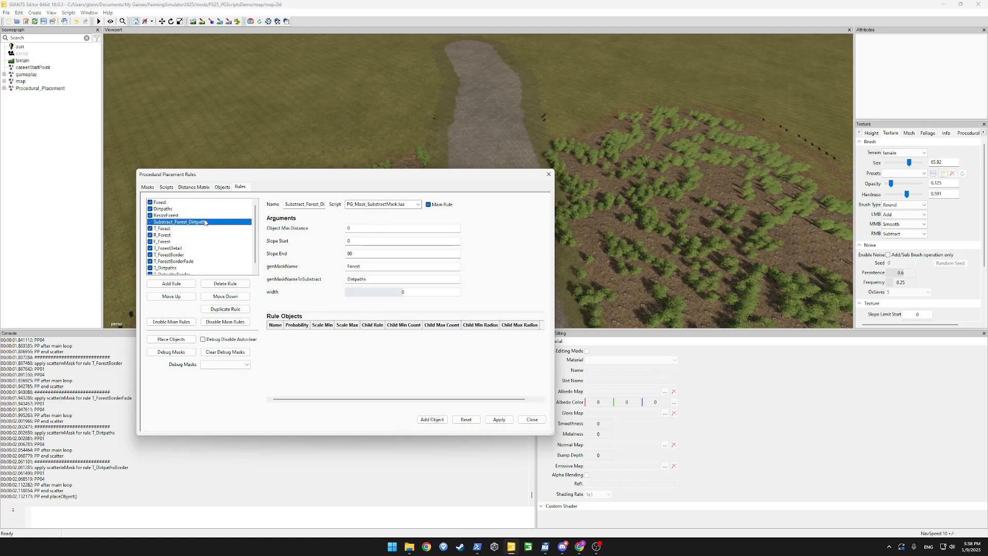
Set the Substract_Forest_Dirtpaths width to 4, apply it, and regenerate the forest
{"action": "left_click", "coordinate": [409, 292]}
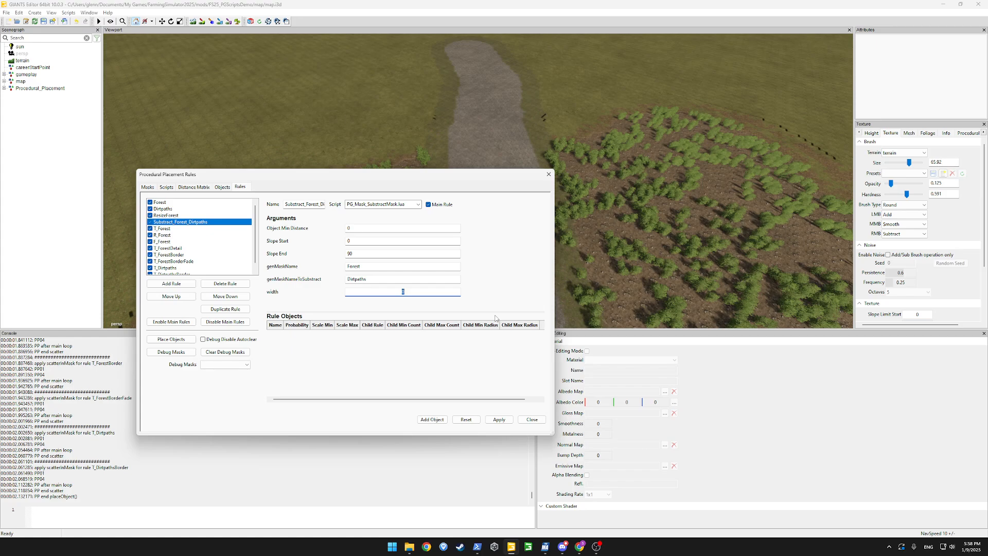
{"action": "key", "text": "Return"}
{"action": "left_click", "coordinate": [495, 419]}
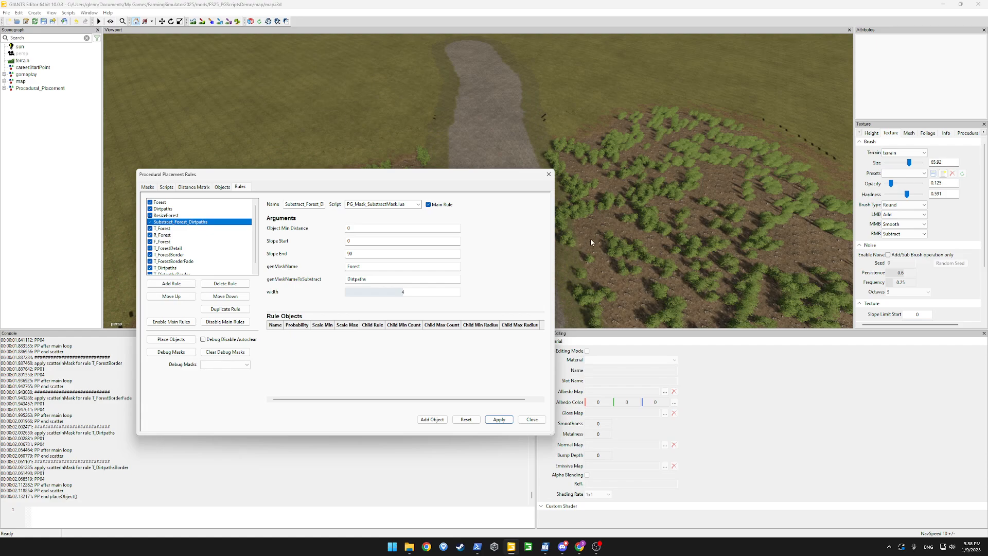
{"action": "left_click", "coordinate": [165, 338]}
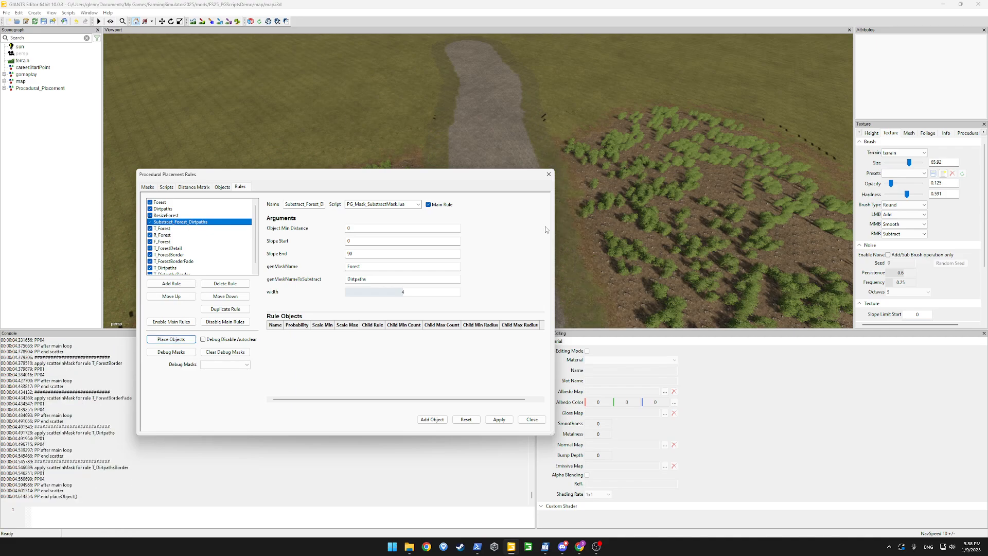
Orbit and zoom around the path to compare the grass strips on both edges
{"action": "left_click_drag", "start_coordinate": [497, 177], "coordinate": [153, 221]}
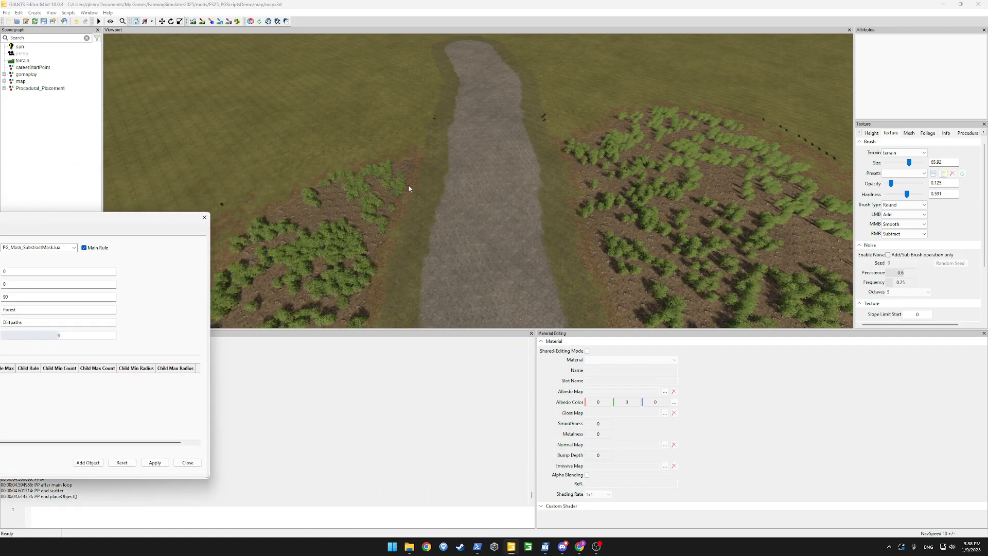
{"action": "left_click_drag", "start_coordinate": [409, 184], "coordinate": [397, 271], "text": "alt"}
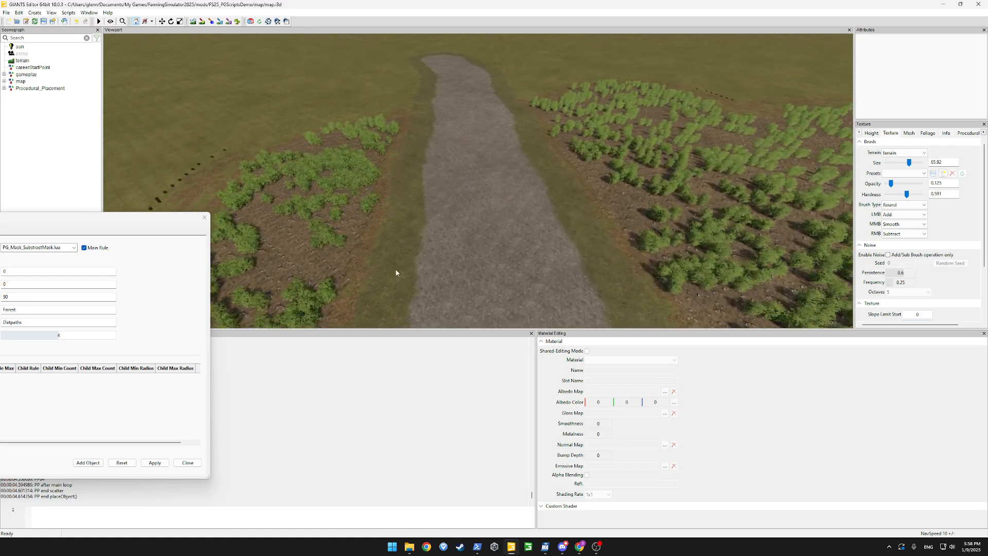
{"action": "scroll", "coordinate": [449, 163], "scroll_direction": "down", "scroll_amount": 6}
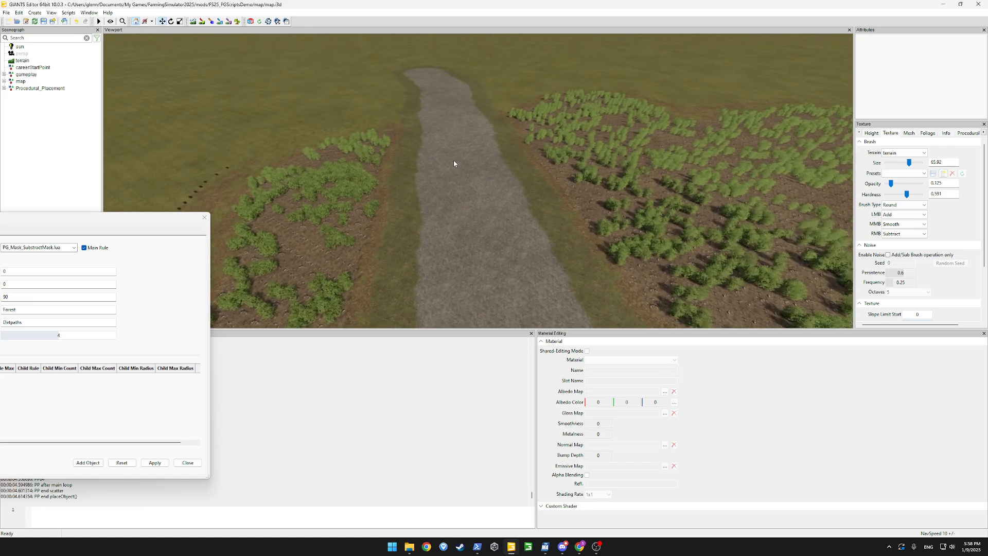
{"action": "left_click_drag", "start_coordinate": [453, 160], "coordinate": [386, 168], "text": "alt"}
{"action": "left_click_drag", "start_coordinate": [142, 228], "coordinate": [461, 154]}
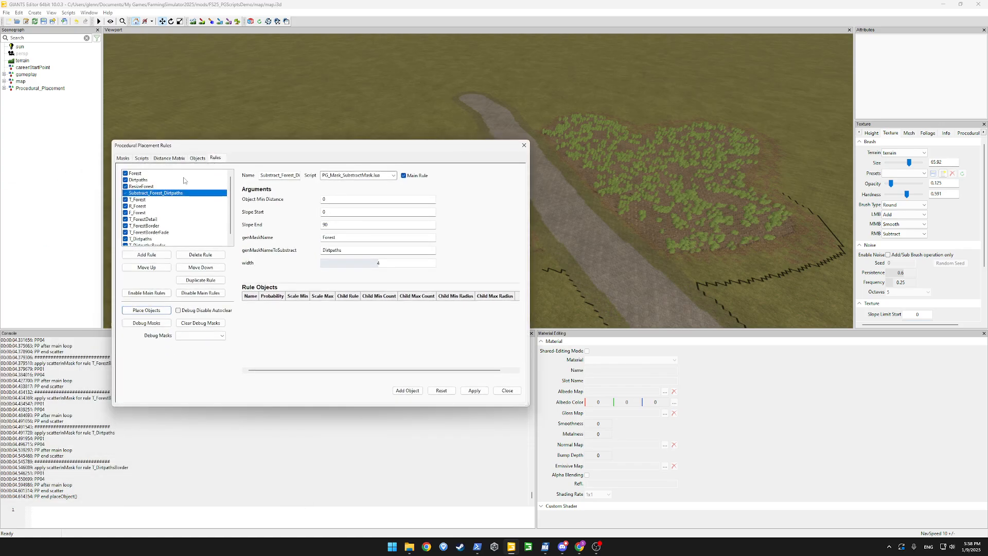
{"action": "left_click_drag", "start_coordinate": [402, 145], "coordinate": [318, 168]}
{"action": "left_click_drag", "start_coordinate": [593, 203], "coordinate": [507, 203], "text": "alt"}
{"action": "scroll", "coordinate": [606, 201], "scroll_direction": "up", "scroll_amount": 3}
{"action": "scroll", "coordinate": [550, 214], "scroll_direction": "down", "scroll_amount": 3}
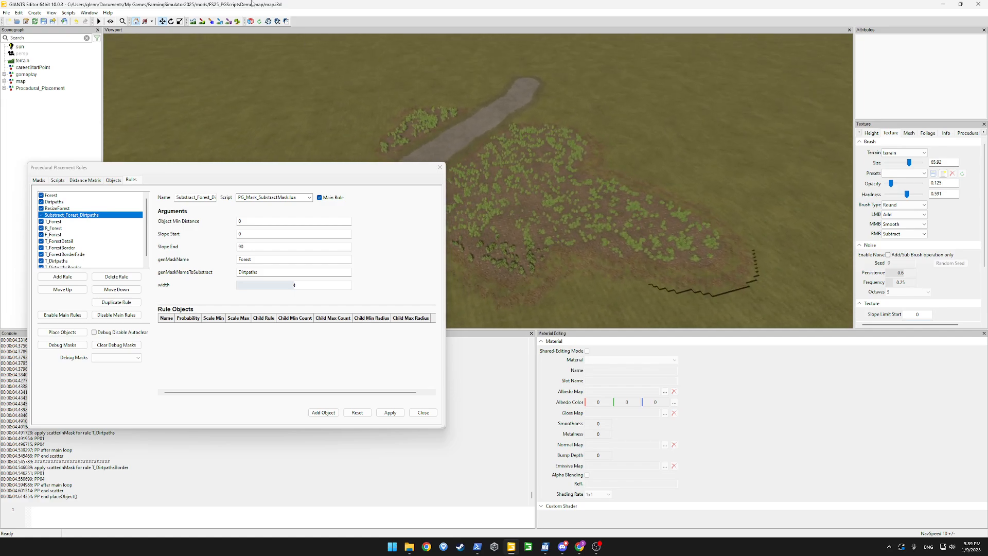
Add a mask named PG_Clear, then cancel choosing its mask file
{"action": "left_click", "coordinate": [39, 180]}
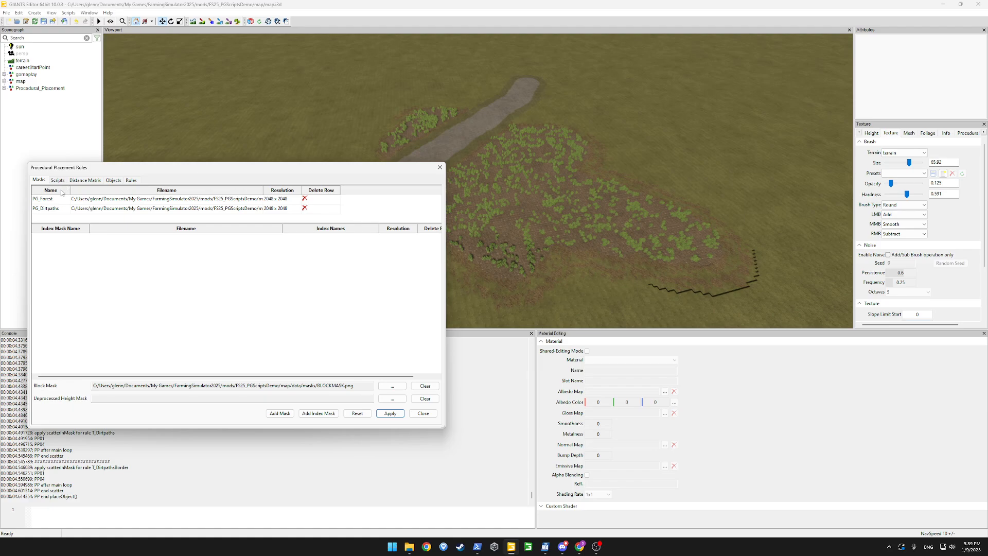
{"action": "left_click", "coordinate": [285, 411]}
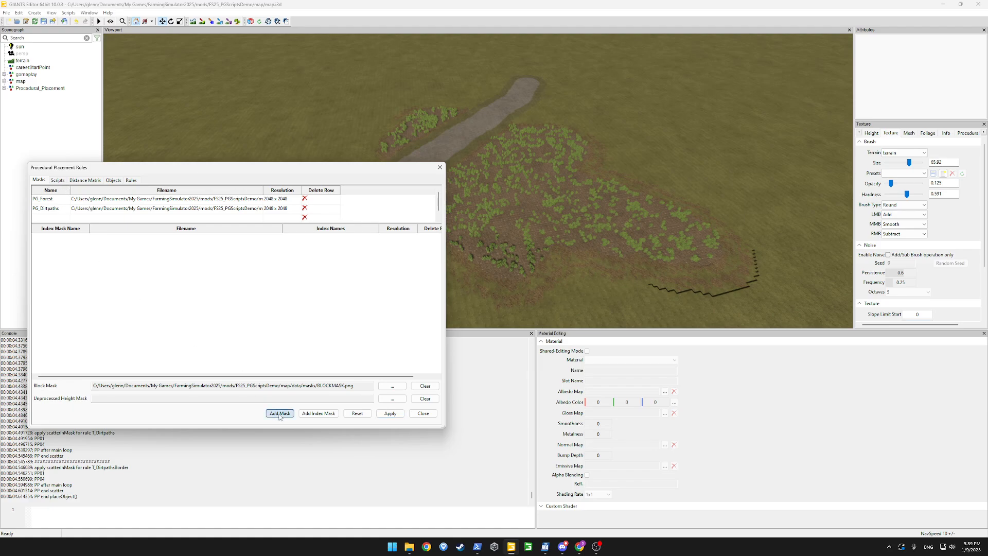
{"action": "double_click", "coordinate": [52, 221]}
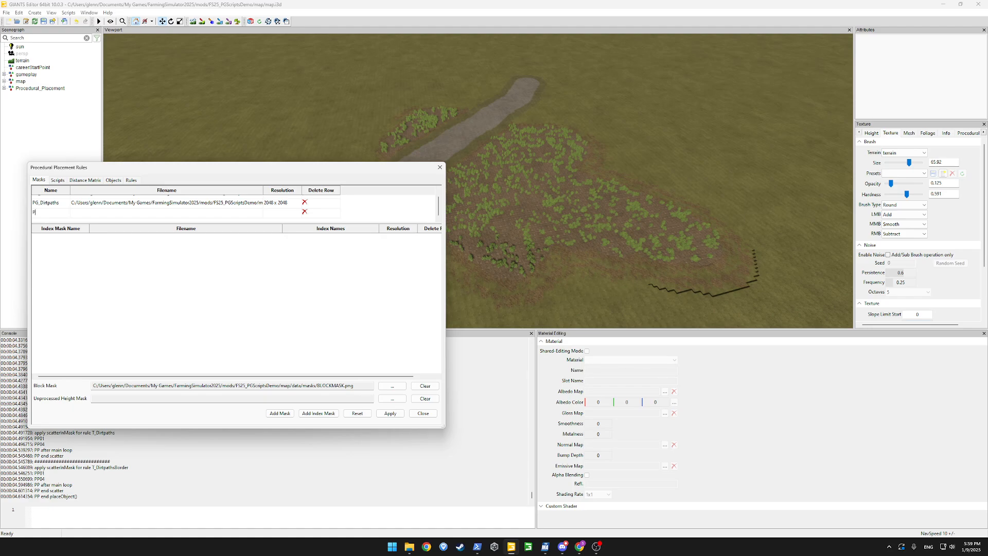
{"action": "key", "text": "Return"}
{"action": "double_click", "coordinate": [96, 213]}
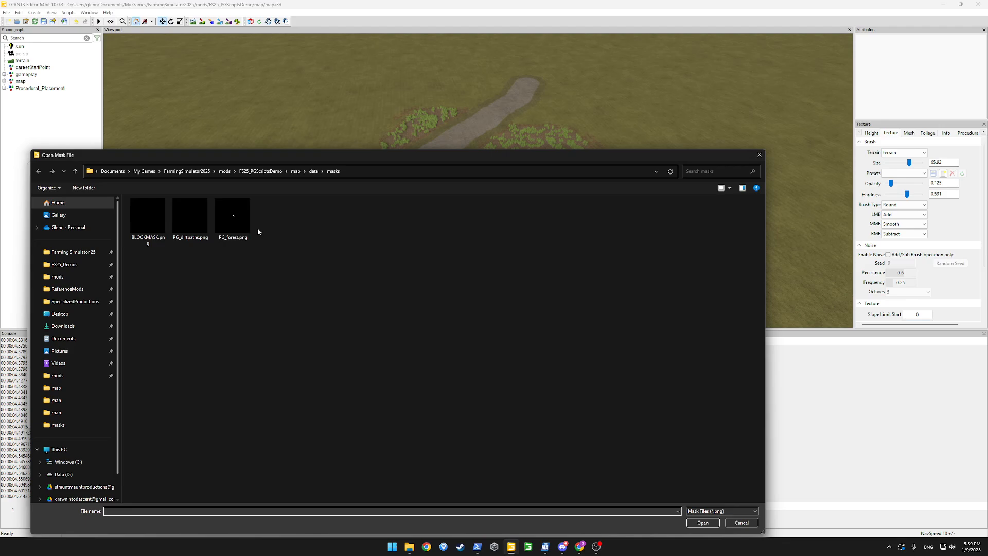
{"action": "left_click", "coordinate": [735, 527]}
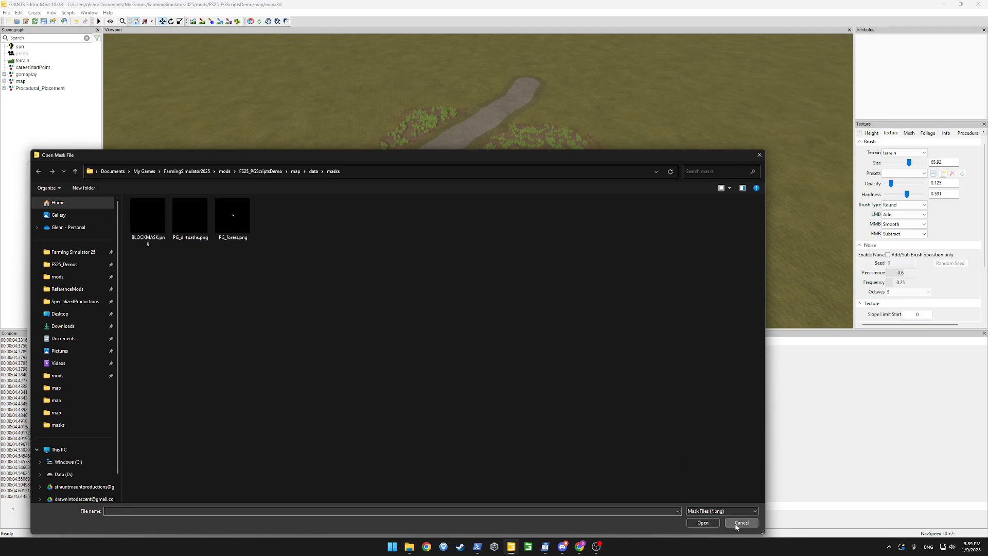
{"action": "left_click", "coordinate": [735, 527]}
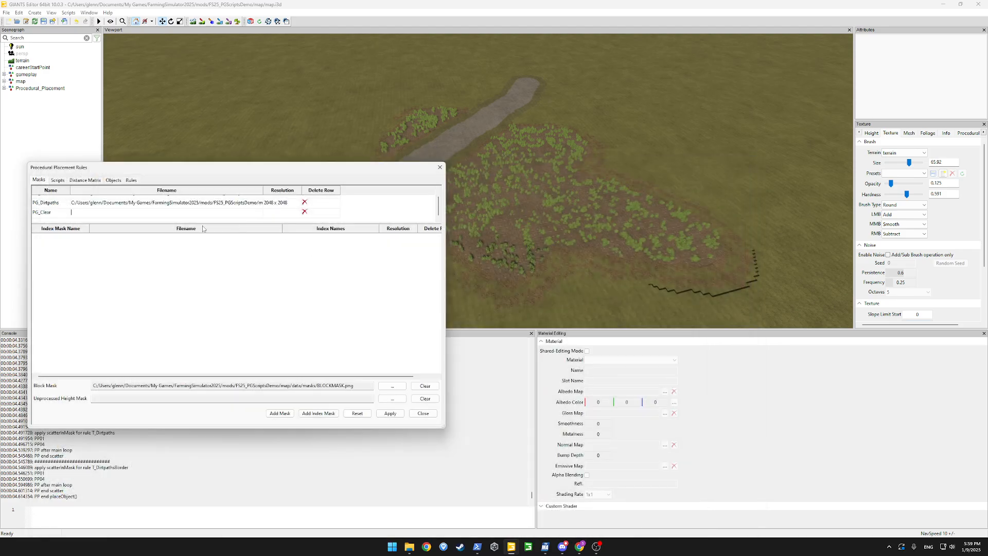
Delete the PG_Clear mask row, confirm, and return to the placement rules
{"action": "left_click", "coordinate": [305, 212]}
{"action": "left_click", "coordinate": [256, 298]}
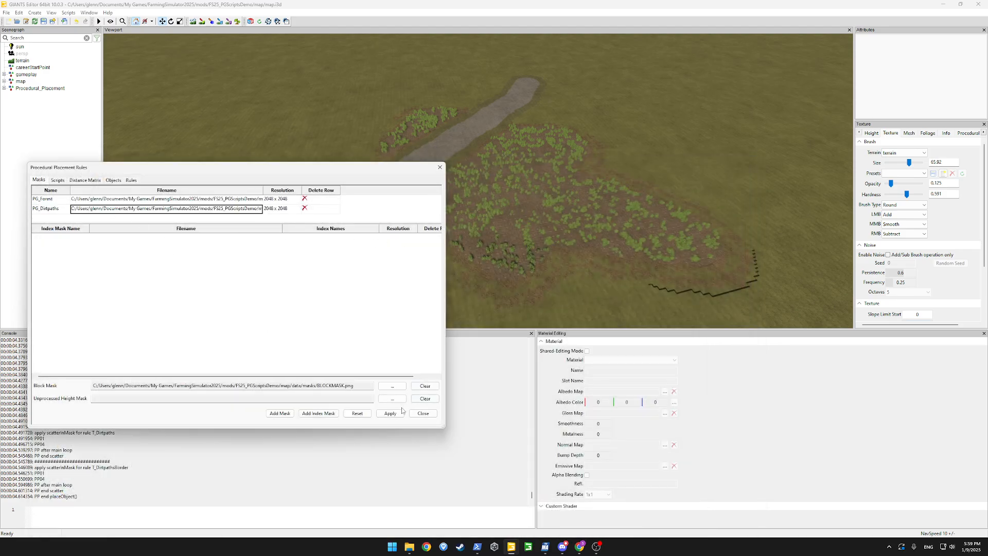
{"action": "left_click", "coordinate": [132, 181]}
{"action": "mouse_move", "coordinate": [550, 205]}
{"action": "left_mouse_down", "text": "alt"}
{"action": "mouse_move", "coordinate": [514, 188]}
{"action": "mouse_move", "coordinate": [528, 148]}
{"action": "mouse_move", "coordinate": [540, 188]}
{"action": "mouse_move", "coordinate": [520, 191]}
{"action": "left_mouse_up", "text": "alt"}
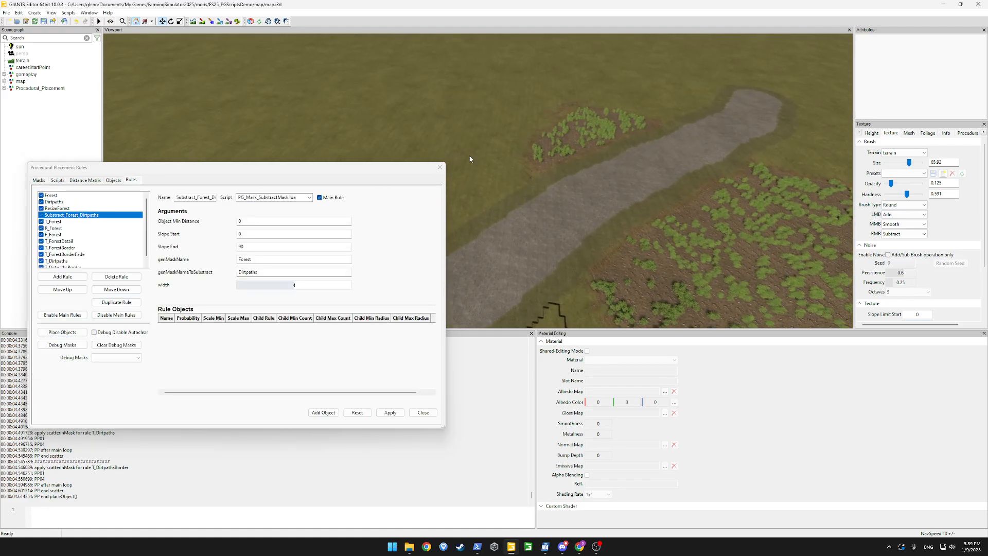
Paint Blueberry Small bushes with brush size 36.618 on the grass left of the path
{"action": "left_click", "coordinate": [240, 22]}
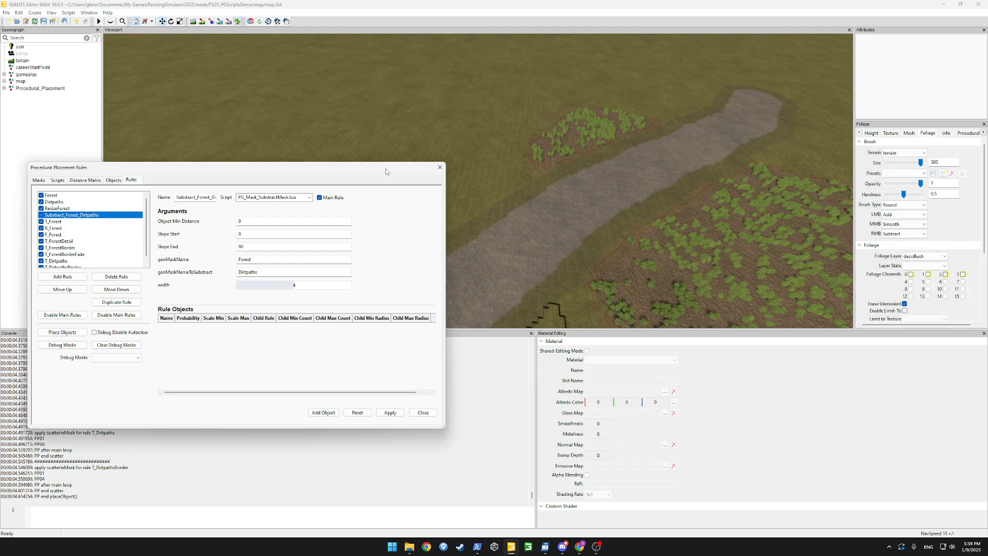
{"action": "left_click_drag", "start_coordinate": [384, 167], "coordinate": [160, 224]}
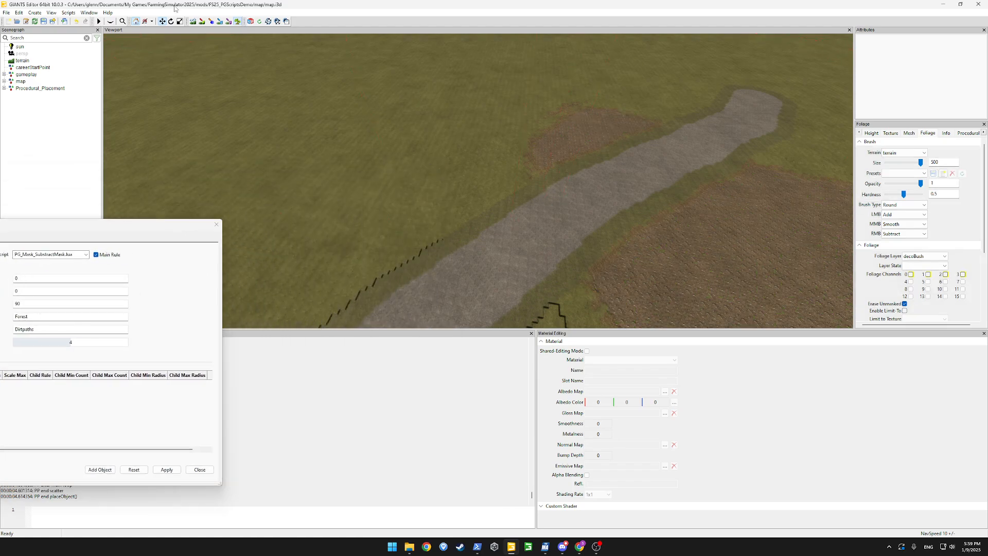
{"action": "left_click", "coordinate": [912, 265]}
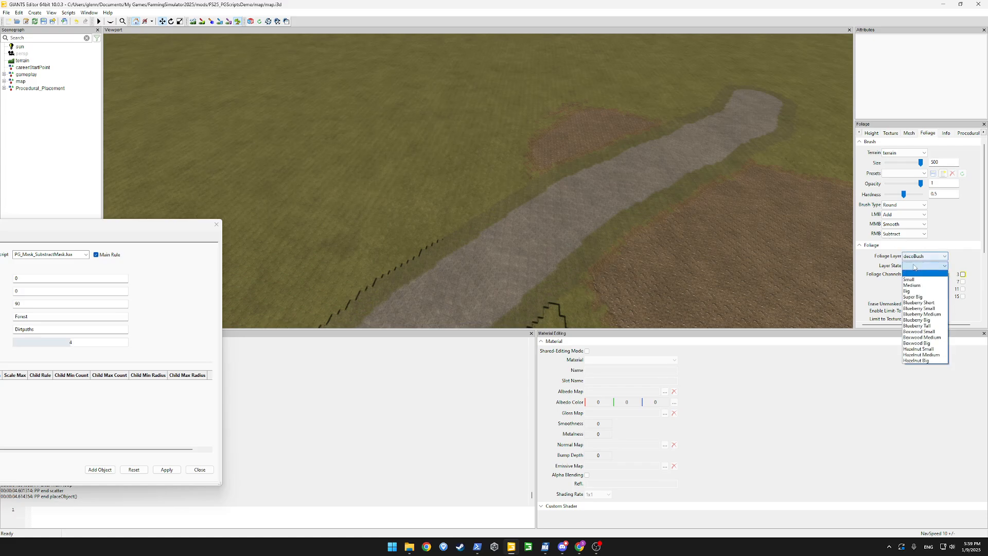
{"action": "left_click", "coordinate": [926, 311]}
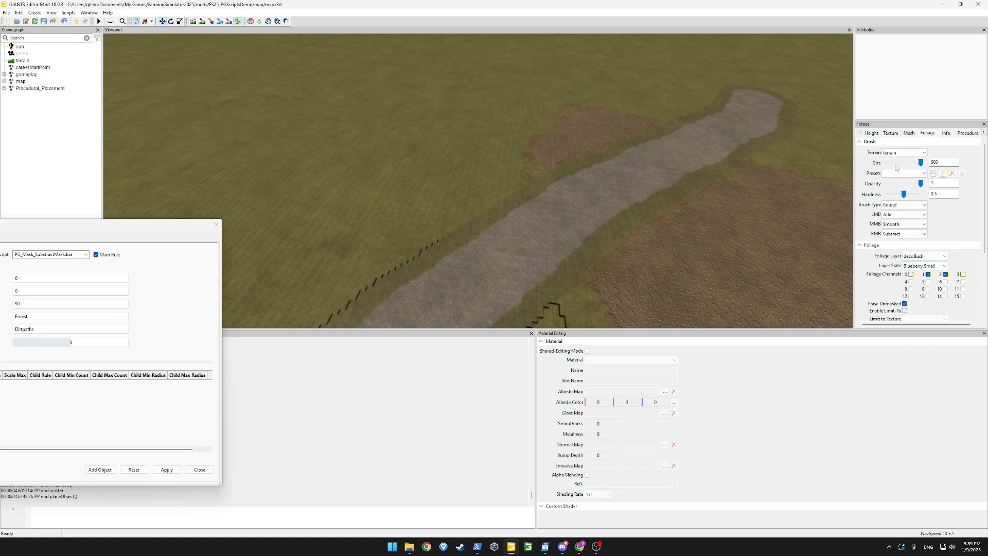
{"action": "mouse_move", "coordinate": [920, 163]}
{"action": "left_mouse_down"}
{"action": "mouse_move", "coordinate": [883, 163]}
{"action": "mouse_move", "coordinate": [898, 162]}
{"action": "left_mouse_up"}
{"action": "mouse_move", "coordinate": [477, 225]}
{"action": "left_mouse_down"}
{"action": "mouse_move", "coordinate": [441, 235]}
{"action": "mouse_move", "coordinate": [434, 205]}
{"action": "mouse_move", "coordinate": [461, 223]}
{"action": "mouse_move", "coordinate": [430, 210]}
{"action": "left_mouse_up"}
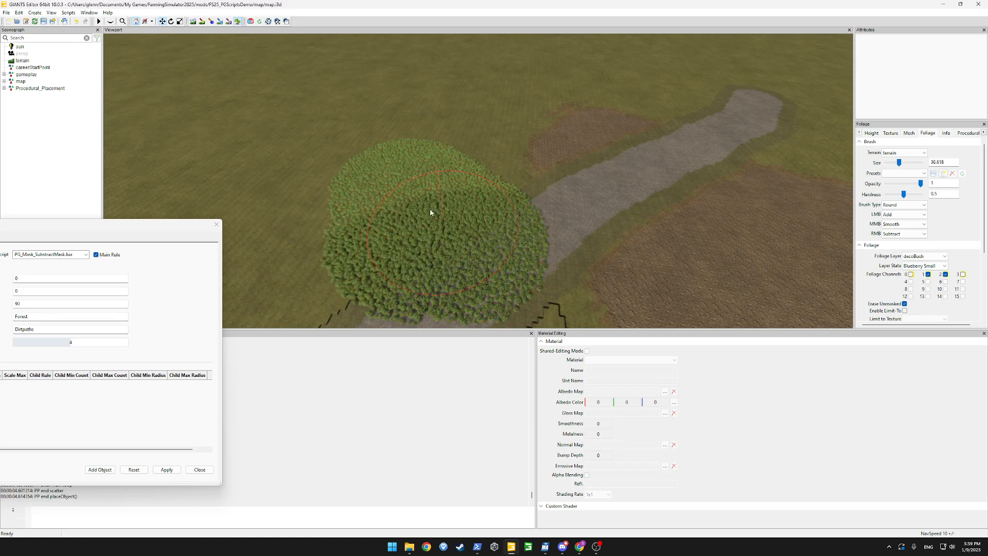
{"action": "left_click_drag", "start_coordinate": [473, 234], "coordinate": [404, 220]}
{"action": "left_click_drag", "start_coordinate": [177, 232], "coordinate": [411, 94]}
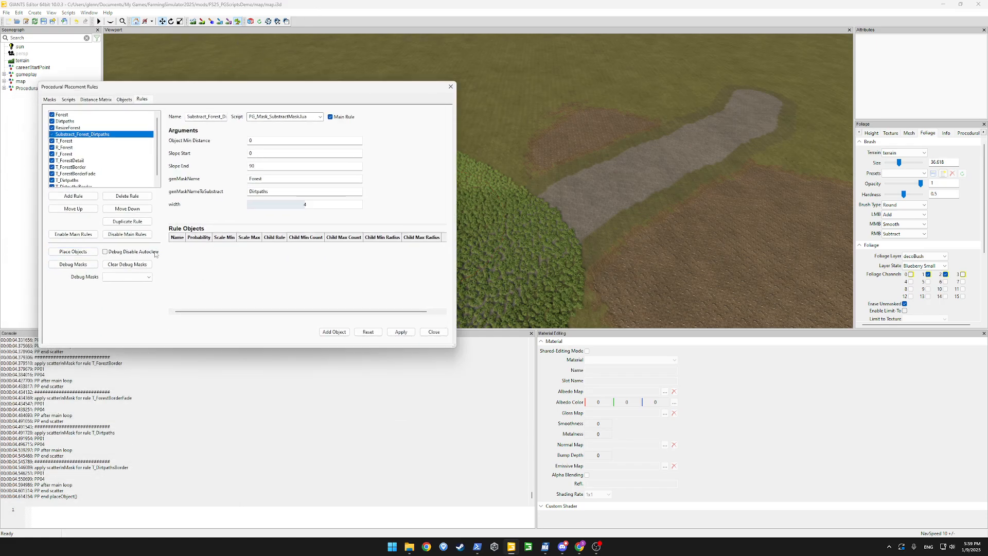
Run Place Objects and orbit to view the regenerated forest along the path
{"action": "left_click", "coordinate": [73, 251]}
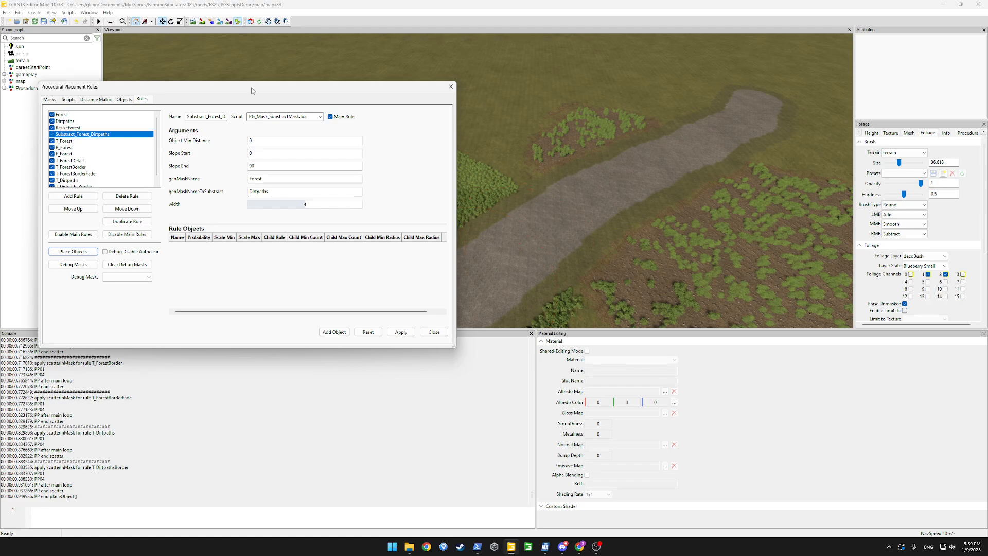
{"action": "left_click_drag", "start_coordinate": [253, 88], "coordinate": [18, 151]}
{"action": "left_click", "coordinate": [237, 24]}
{"action": "left_click_drag", "start_coordinate": [404, 175], "coordinate": [452, 180], "text": "alt"}
{"action": "left_click_drag", "start_coordinate": [534, 178], "coordinate": [461, 157], "text": "alt"}
{"action": "scroll", "coordinate": [461, 156], "scroll_direction": "down", "scroll_amount": 5}
{"action": "scroll", "coordinate": [461, 157], "scroll_direction": "up", "scroll_amount": 8}
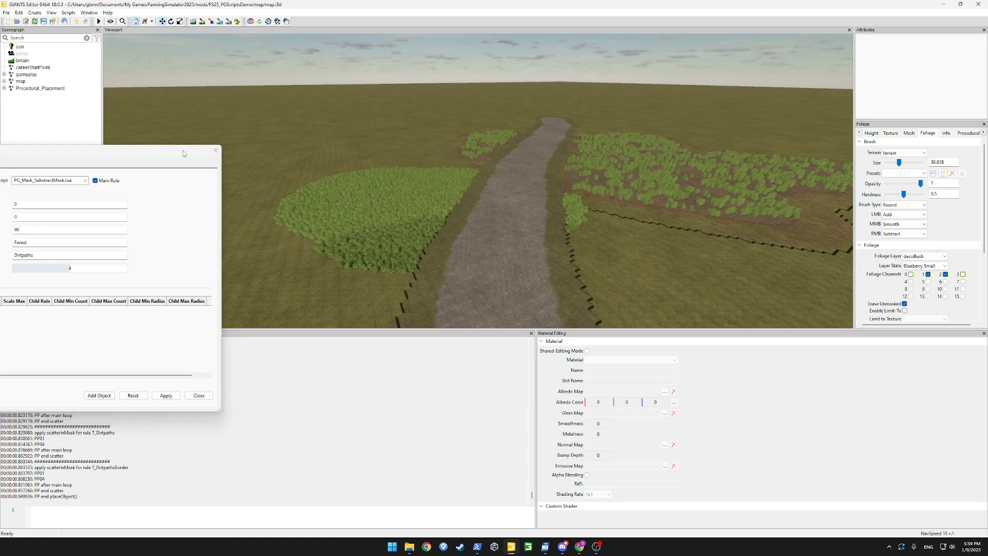
Look down the straight path and over the bush field beside it
{"action": "left_click_drag", "start_coordinate": [183, 151], "coordinate": [235, 161]}
{"action": "scroll", "coordinate": [504, 204], "scroll_direction": "up", "scroll_amount": 2}
{"action": "mouse_move", "coordinate": [504, 204]}
{"action": "left_mouse_down", "text": "alt"}
{"action": "mouse_move", "coordinate": [524, 177]}
{"action": "mouse_move", "coordinate": [535, 201]}
{"action": "mouse_move", "coordinate": [489, 196]}
{"action": "mouse_move", "coordinate": [517, 190]}
{"action": "left_mouse_up", "text": "alt"}
{"action": "scroll", "coordinate": [536, 200], "scroll_direction": "up", "scroll_amount": 2}
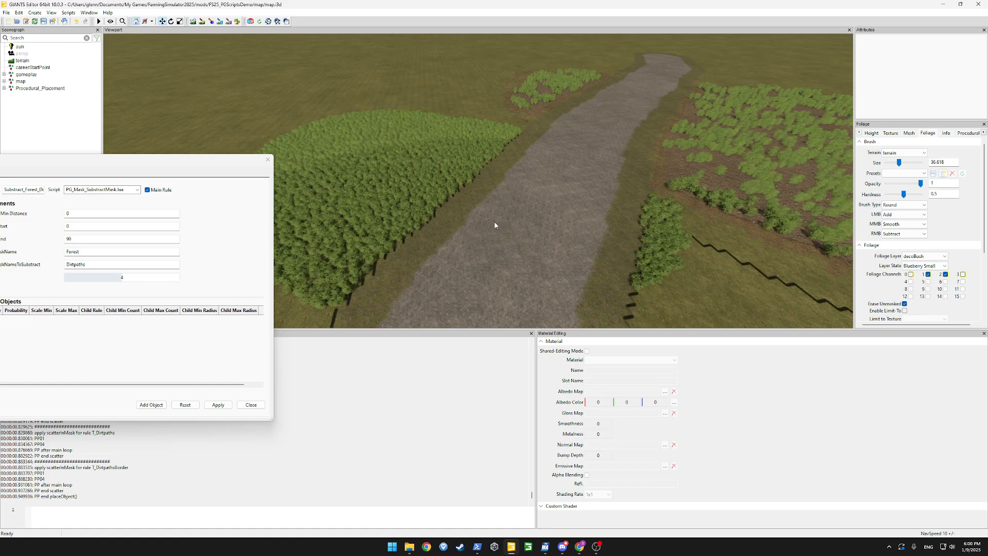
{"action": "left_click_drag", "start_coordinate": [509, 230], "coordinate": [478, 253], "text": "alt"}
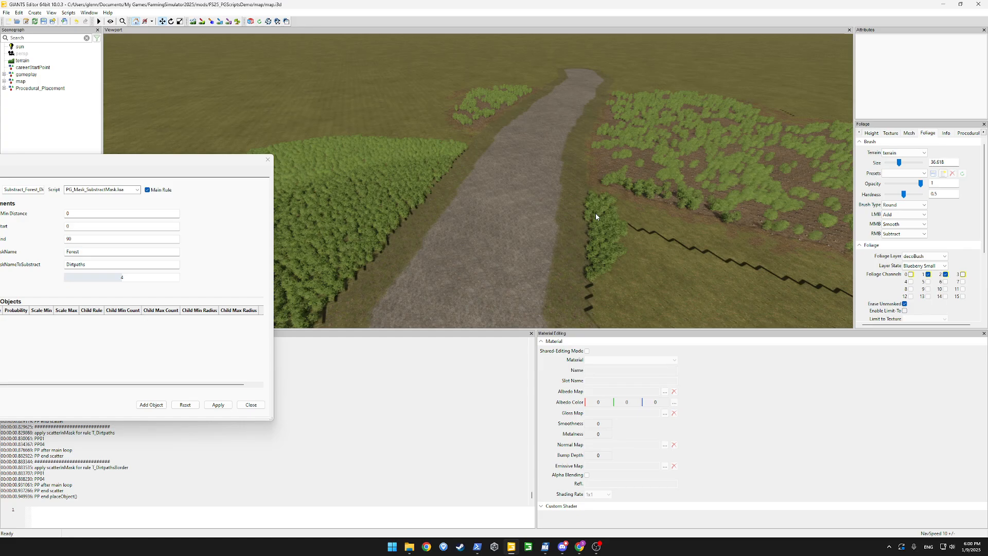
{"action": "left_click_drag", "start_coordinate": [596, 217], "coordinate": [632, 234], "text": "alt"}
{"action": "scroll", "coordinate": [666, 161], "scroll_direction": "up", "scroll_amount": 2}
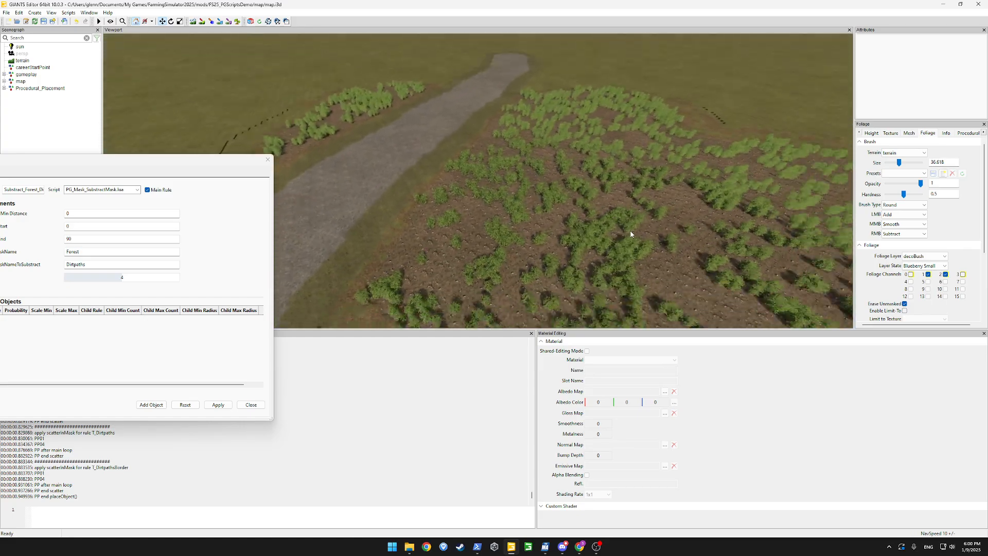
{"action": "left_click_drag", "start_coordinate": [207, 165], "coordinate": [406, 144]}
Add mask PG_Clear backed by a new 2048-size PG_clear.png file and apply
{"action": "left_click", "coordinate": [71, 152]}
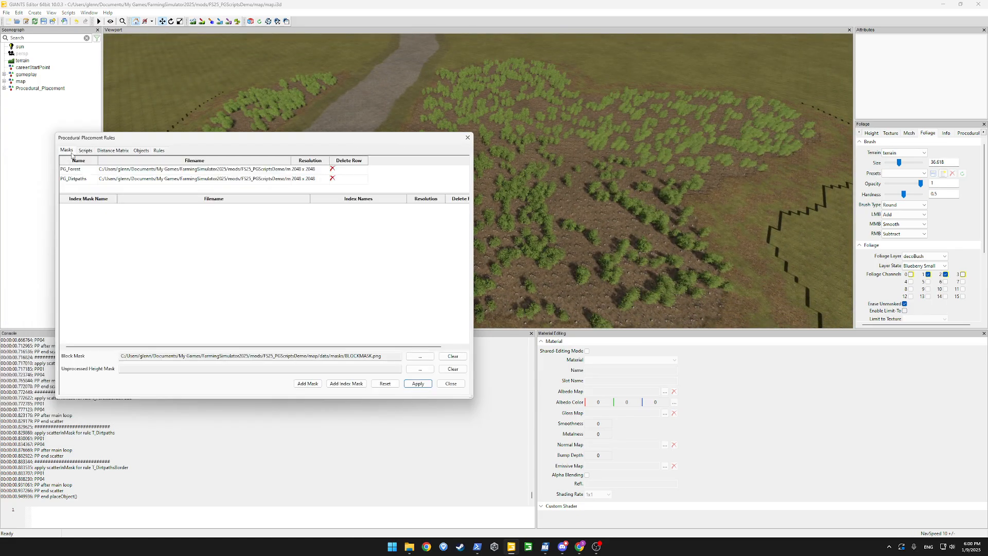
{"action": "left_click", "coordinate": [301, 385]}
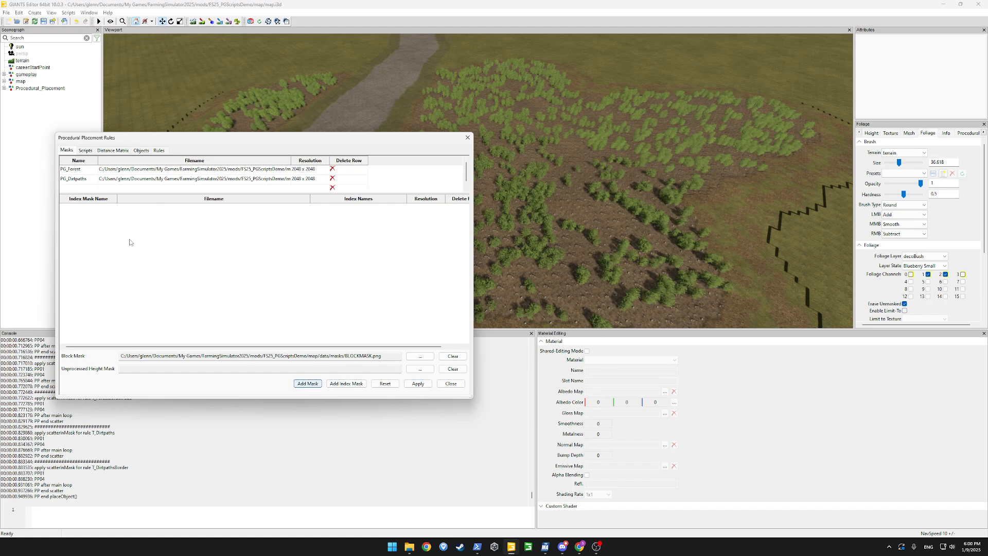
{"action": "double_click", "coordinate": [84, 190]}
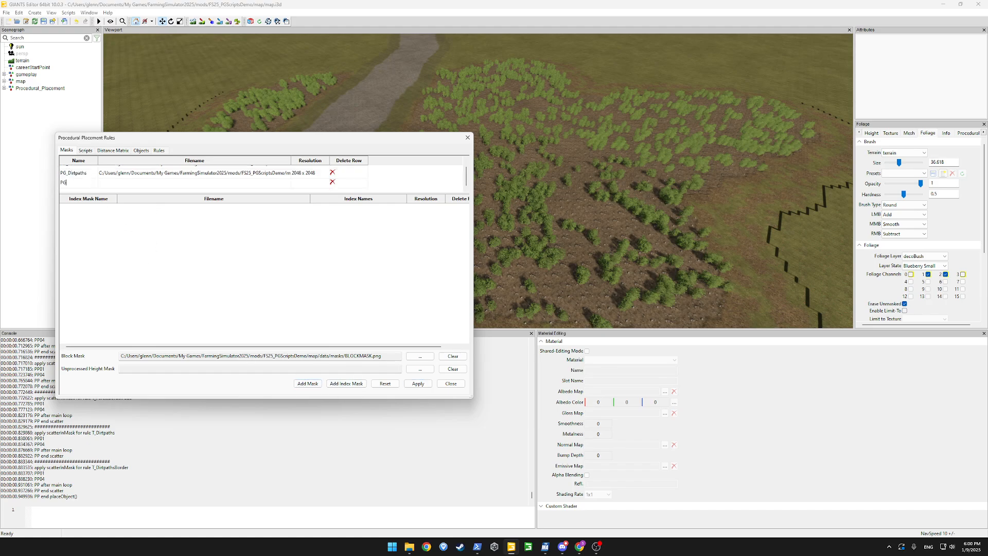
{"action": "type", "text": "PG_Clear"}
{"action": "double_click", "coordinate": [108, 184]}
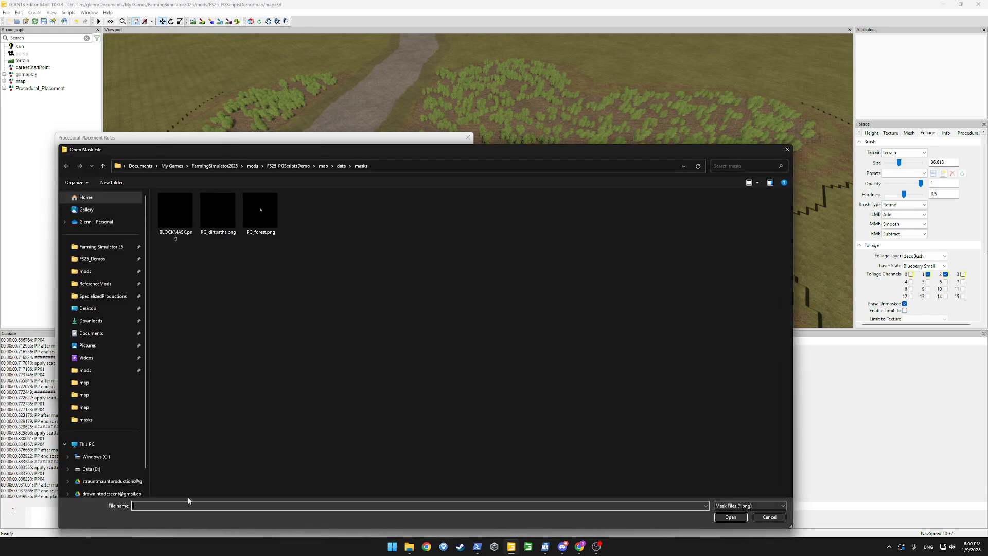
{"action": "type", "text": "PG_clear.png"}
{"action": "key", "text": "Return"}
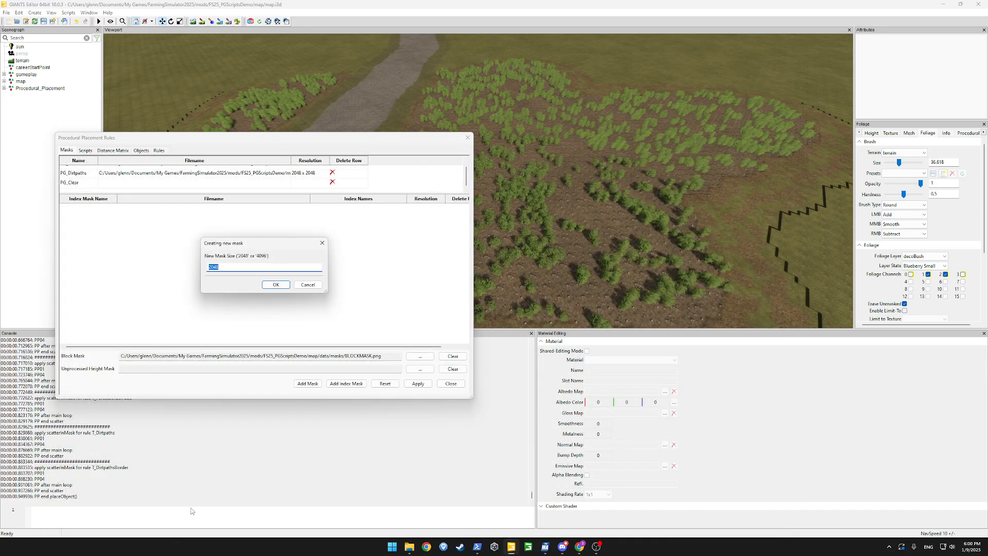
{"action": "key", "text": "Return"}
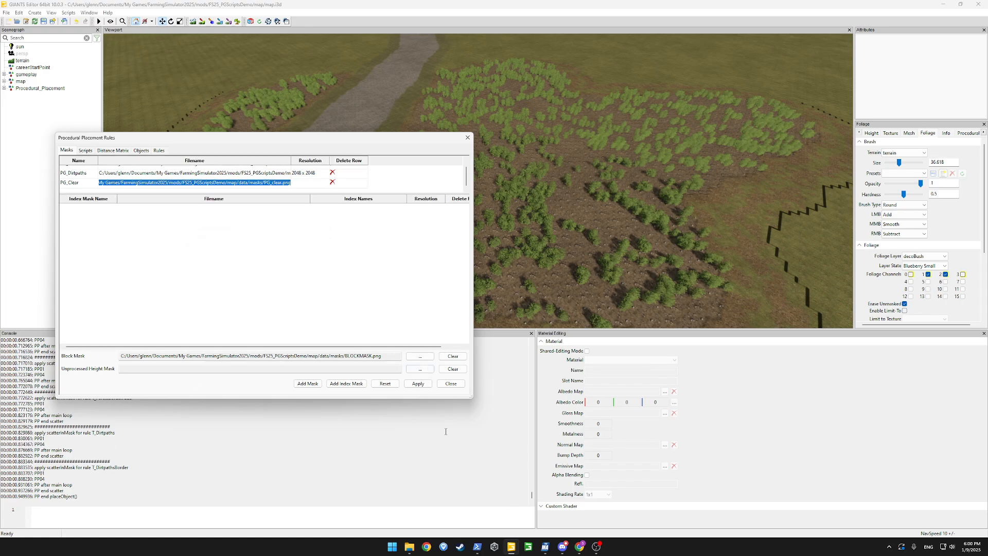
{"action": "left_click", "coordinate": [418, 384]}
Paint a PG_Clear placement area in the forest centre, then begin adding a new rule
{"action": "left_click", "coordinate": [158, 150]}
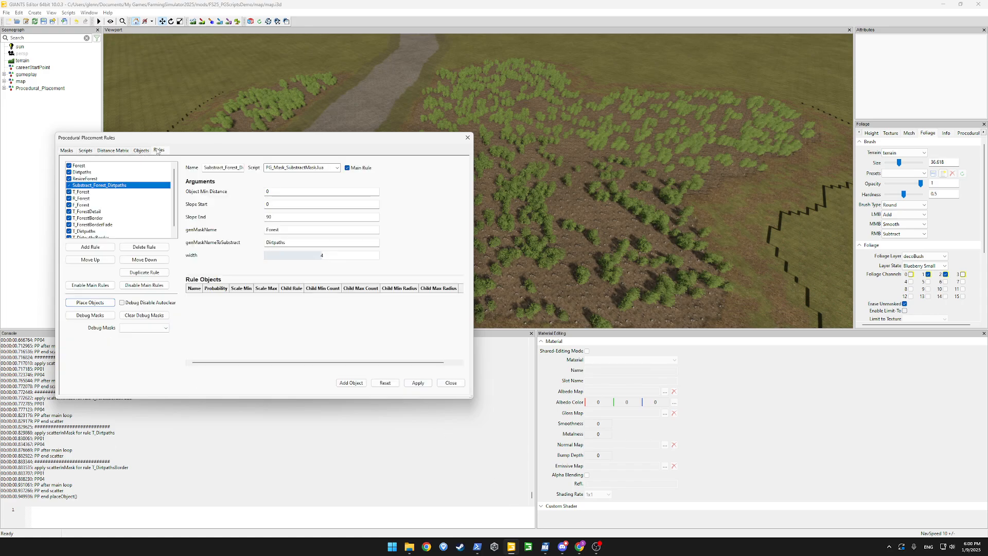
{"action": "left_click", "coordinate": [228, 22]}
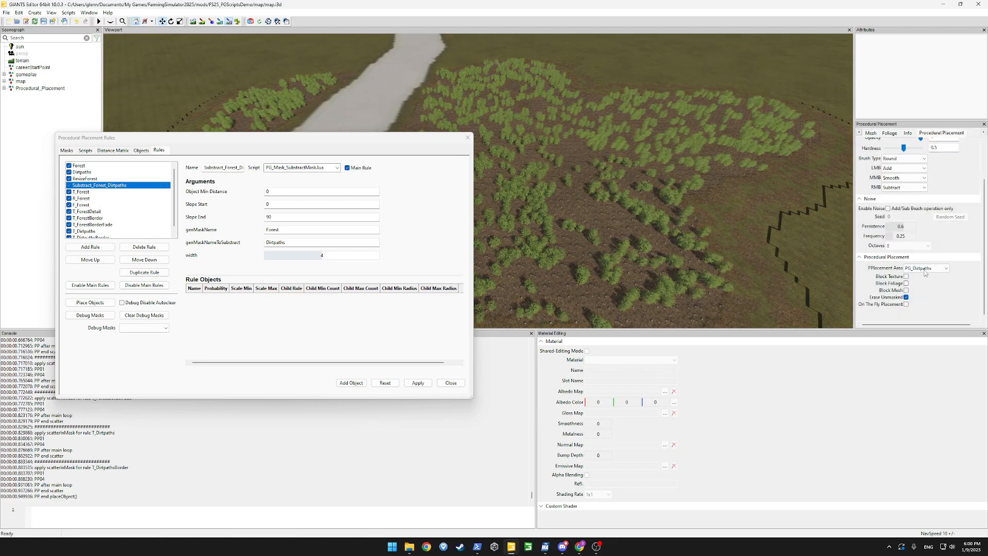
{"action": "left_click", "coordinate": [926, 268]}
{"action": "left_click", "coordinate": [921, 282]}
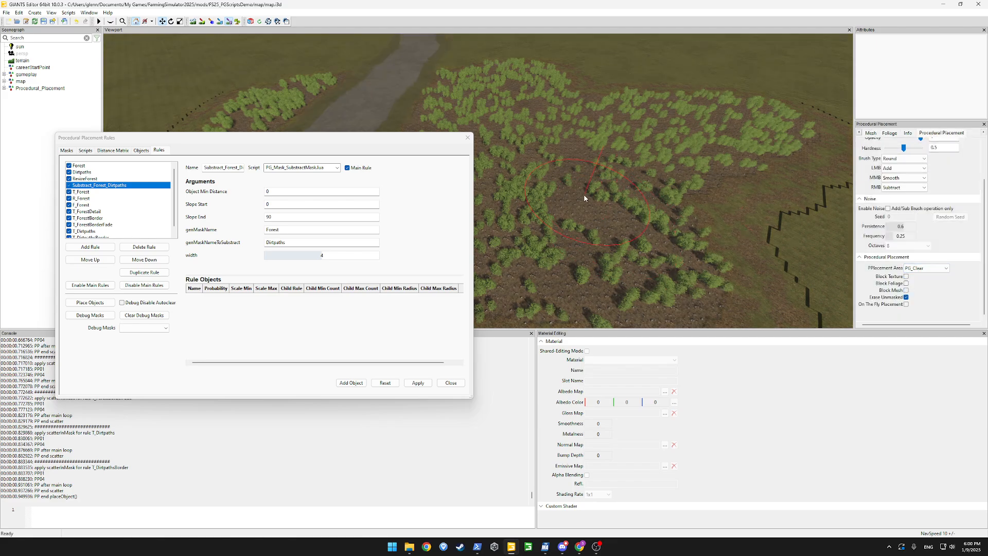
{"action": "mouse_move", "coordinate": [583, 194]}
{"action": "left_mouse_down"}
{"action": "mouse_move", "coordinate": [616, 205]}
{"action": "mouse_move", "coordinate": [603, 205]}
{"action": "left_mouse_up"}
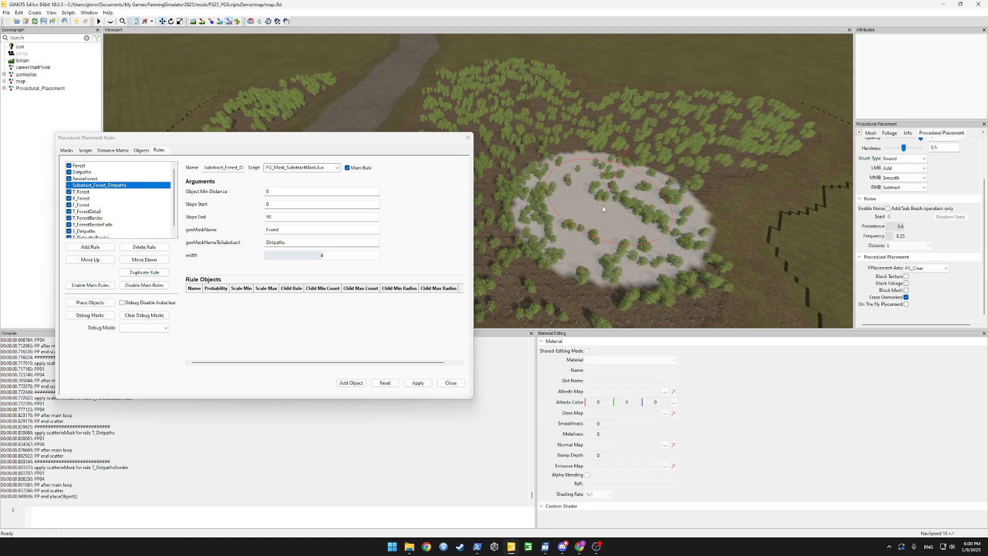
{"action": "left_click_drag", "start_coordinate": [369, 142], "coordinate": [349, 157]}
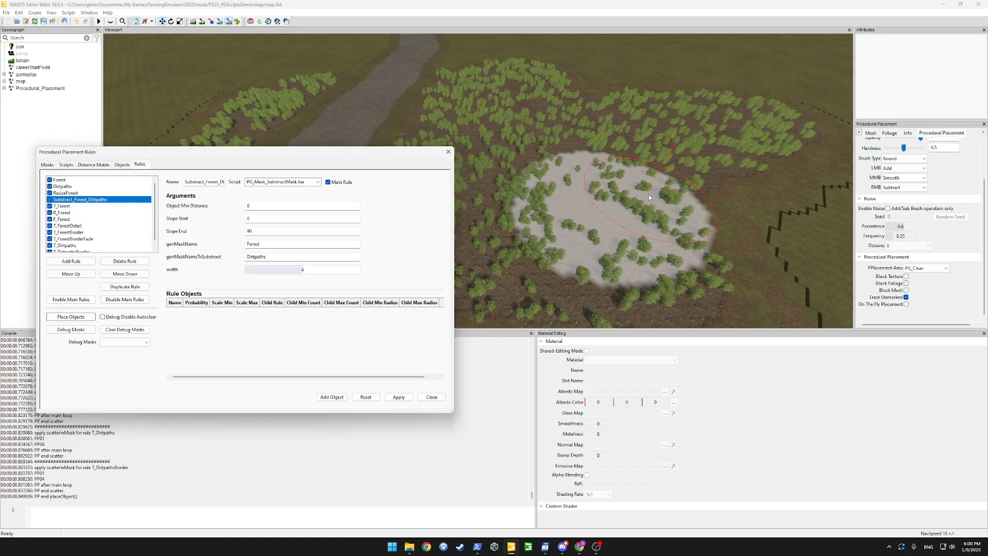
{"action": "left_click", "coordinate": [229, 22]}
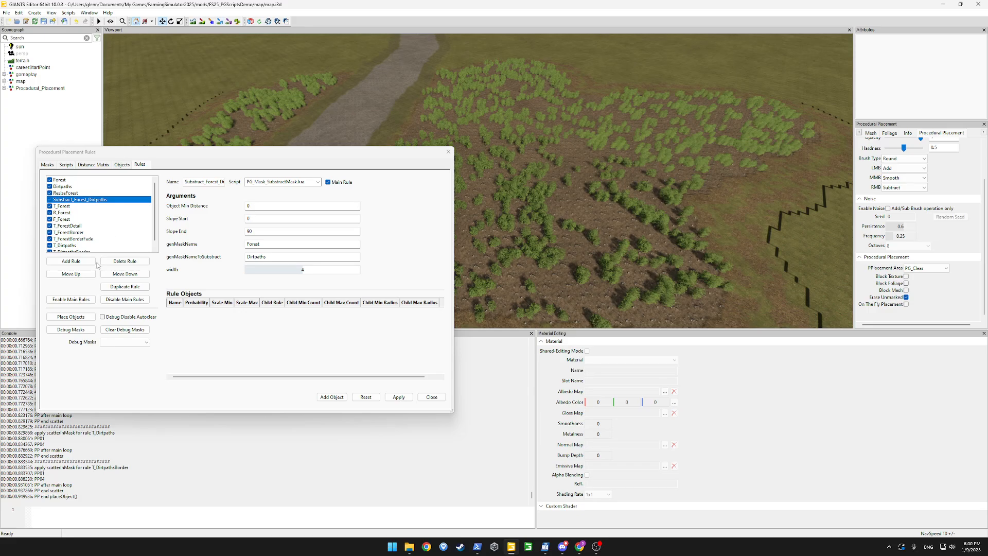
{"action": "left_click", "coordinate": [96, 262]}
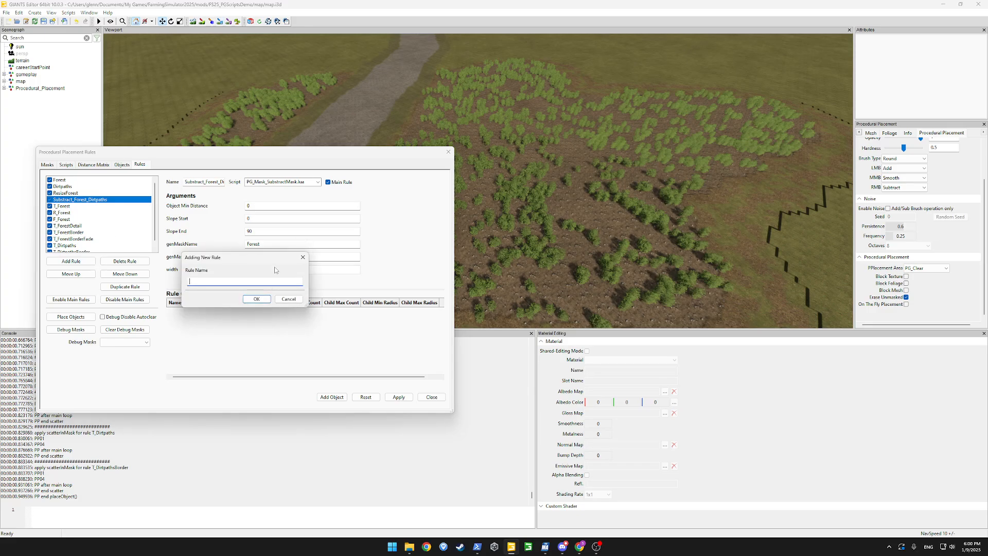
Create the Clear rule loading the PG_Clear mask with PG_Mask_Load.lua and apply it
{"action": "key", "text": "Return"}
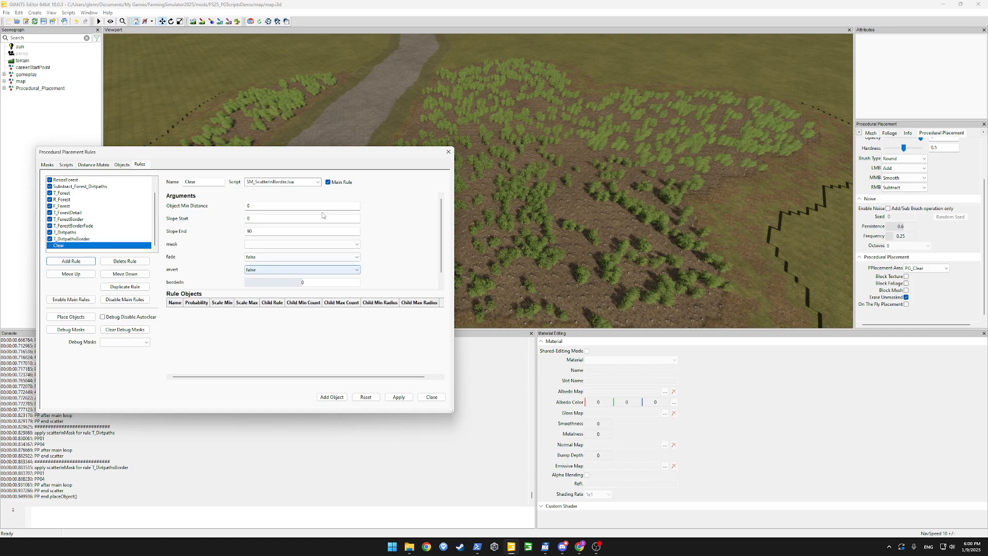
{"action": "left_click", "coordinate": [317, 181]}
{"action": "left_click", "coordinate": [276, 300]}
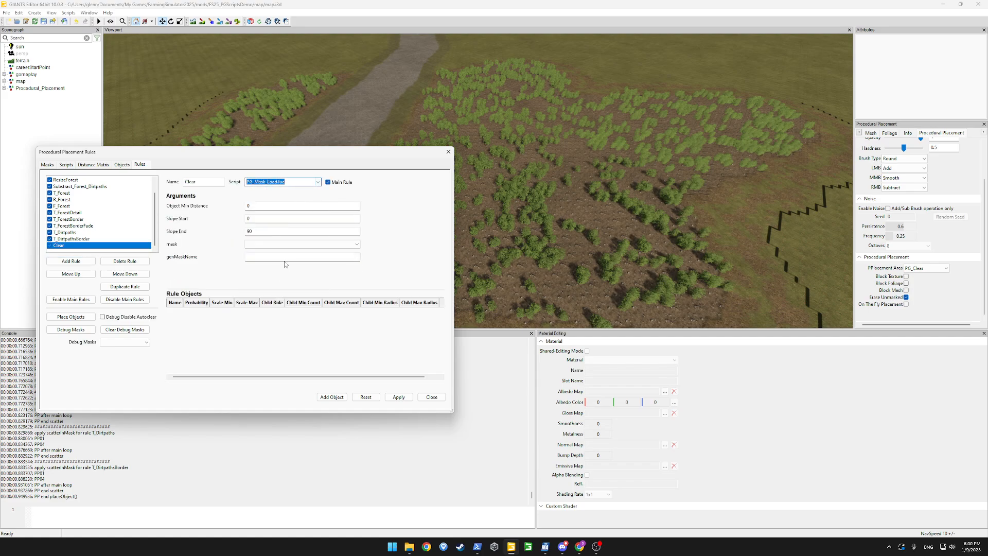
{"action": "left_click", "coordinate": [288, 244]}
{"action": "left_click", "coordinate": [270, 255]}
{"action": "left_click", "coordinate": [263, 257]}
{"action": "type", "text": "Clear"}
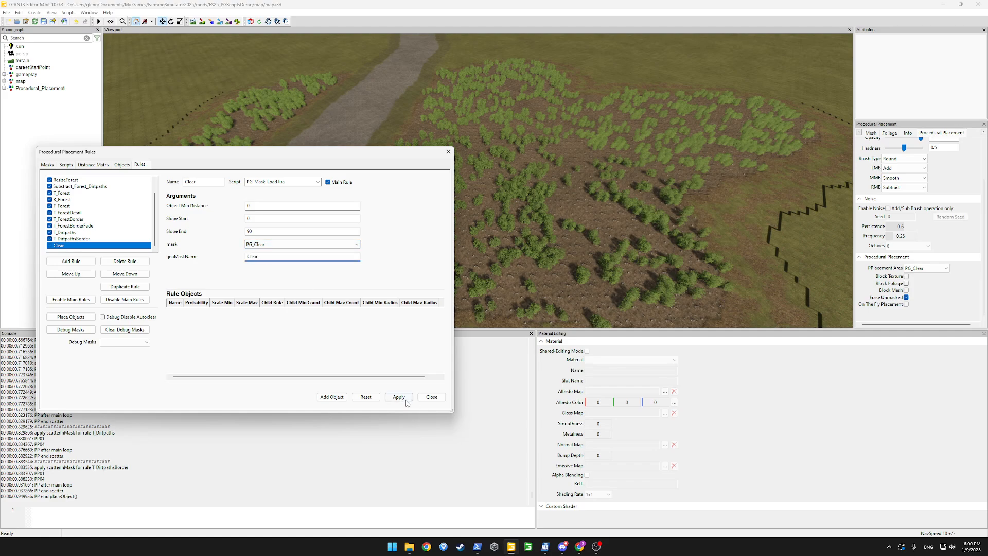
{"action": "left_click", "coordinate": [406, 402]}
Move the Clear rule up six places so it sits just below Dirtpaths
{"action": "left_click", "coordinate": [78, 276]}
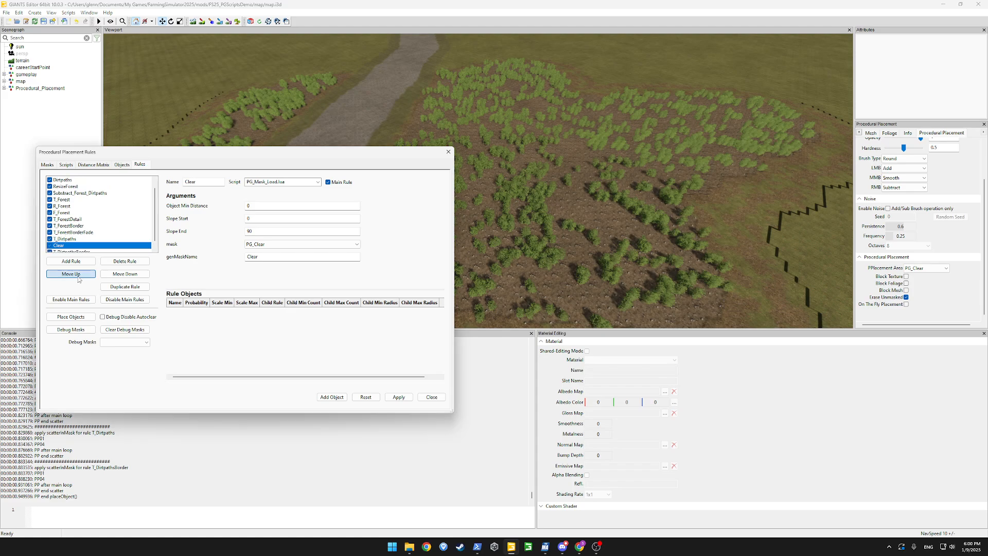
{"action": "left_click", "coordinate": [79, 275]}
{"action": "left_click", "coordinate": [78, 275]}
{"action": "left_click", "coordinate": [78, 275]}
{"action": "left_click", "coordinate": [78, 276]}
{"action": "left_click", "coordinate": [78, 275]}
{"action": "left_click", "coordinate": [78, 276]}
{"action": "left_click", "coordinate": [78, 276]}
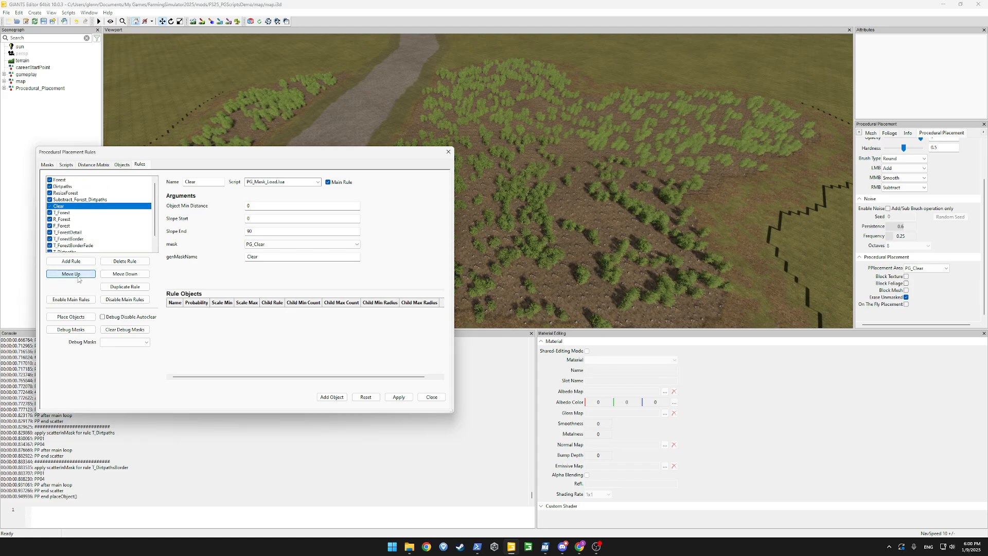
{"action": "left_click", "coordinate": [79, 274]}
{"action": "left_click", "coordinate": [78, 274]}
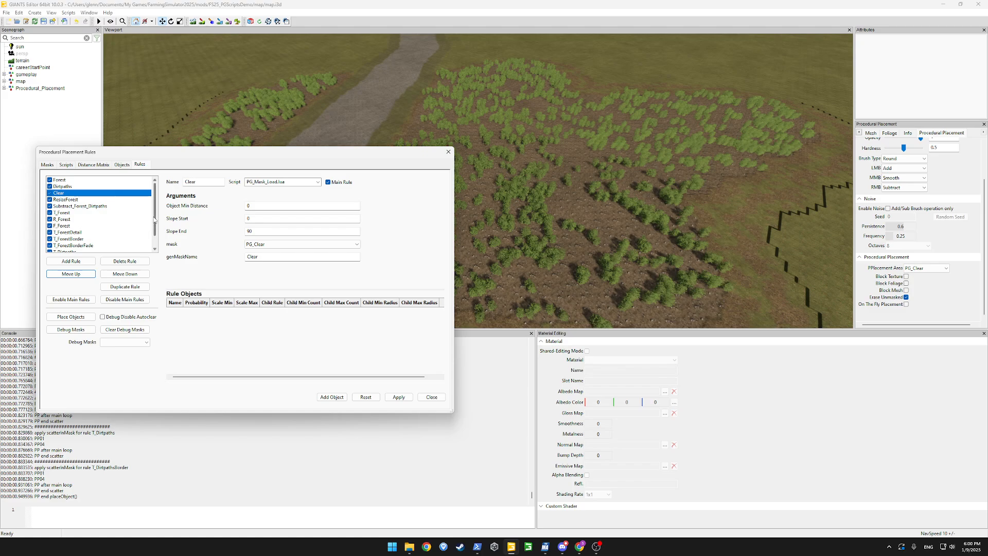
{"action": "scroll", "coordinate": [154, 219], "scroll_direction": "down", "scroll_amount": 1}
Create rule Clear_Clear with script PG_Mask_Clear.lua and genMaskName Clear
{"action": "left_click", "coordinate": [63, 262]}
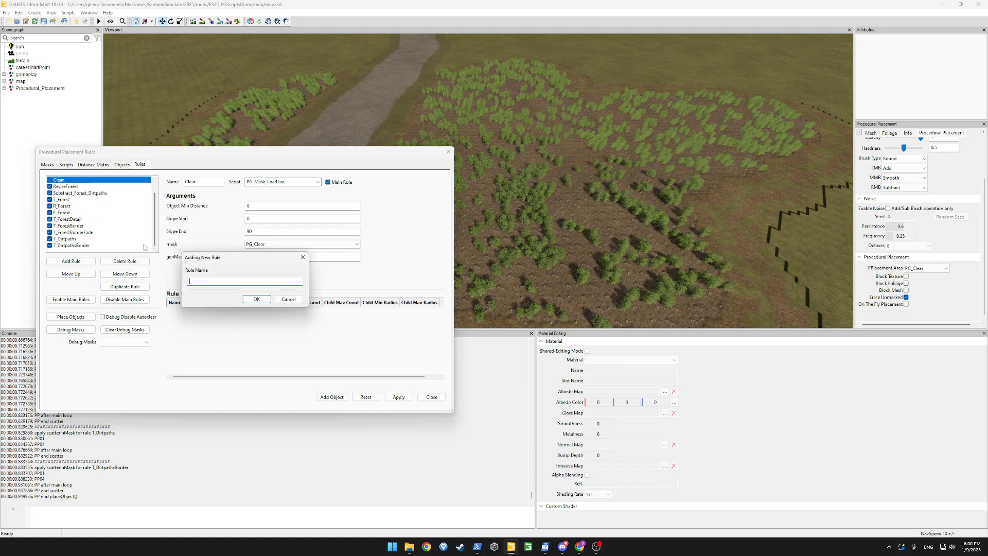
{"action": "type", "text": "Clear_Clear"}
{"action": "key", "text": "Return"}
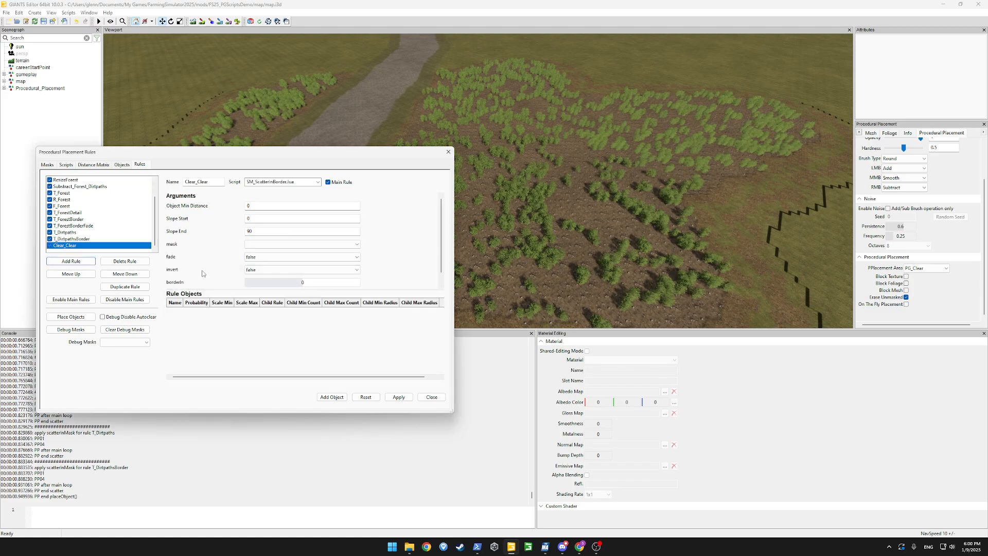
{"action": "left_click", "coordinate": [316, 183]}
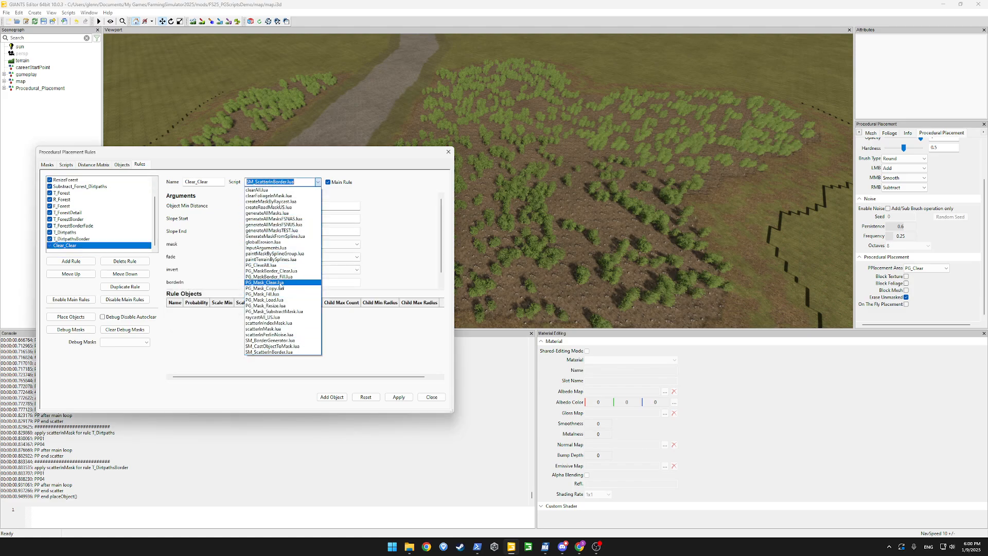
{"action": "left_click", "coordinate": [280, 283]}
{"action": "left_click", "coordinate": [268, 246]}
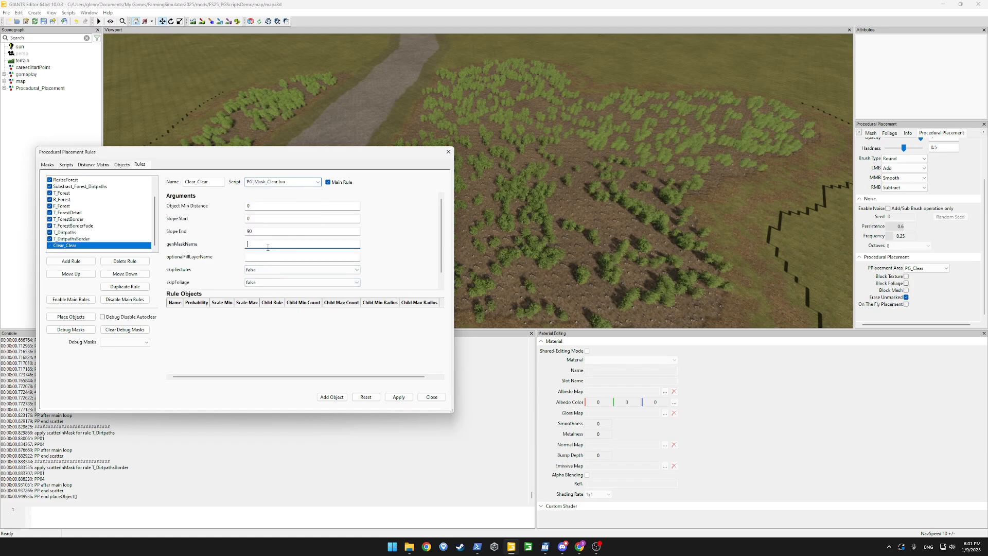
{"action": "type", "text": "Clear"}
Set skipTextures and skipI3DReferences to true, apply, and rerun the placement
{"action": "scroll", "coordinate": [440, 219], "scroll_direction": "down", "scroll_amount": 1}
{"action": "left_click", "coordinate": [266, 257]}
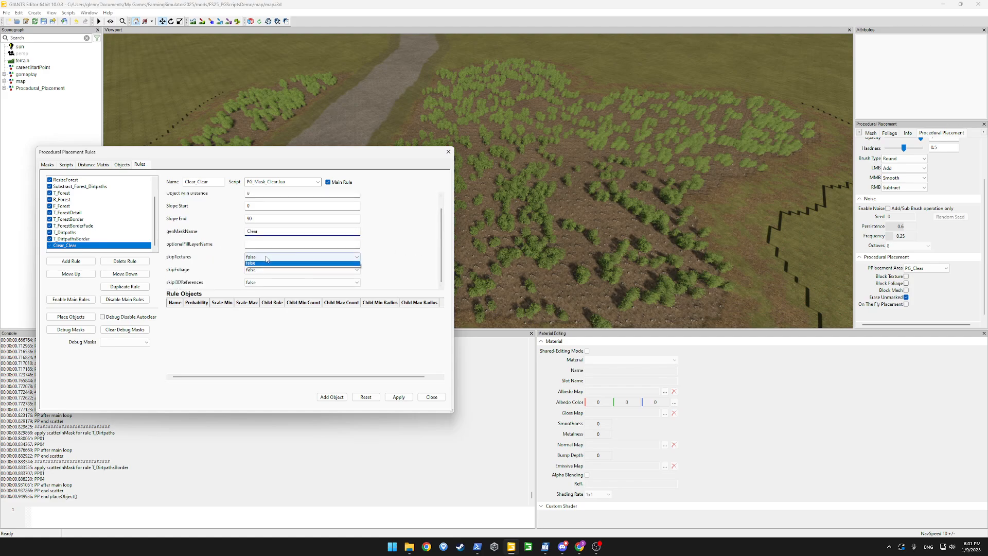
{"action": "left_click", "coordinate": [263, 263]}
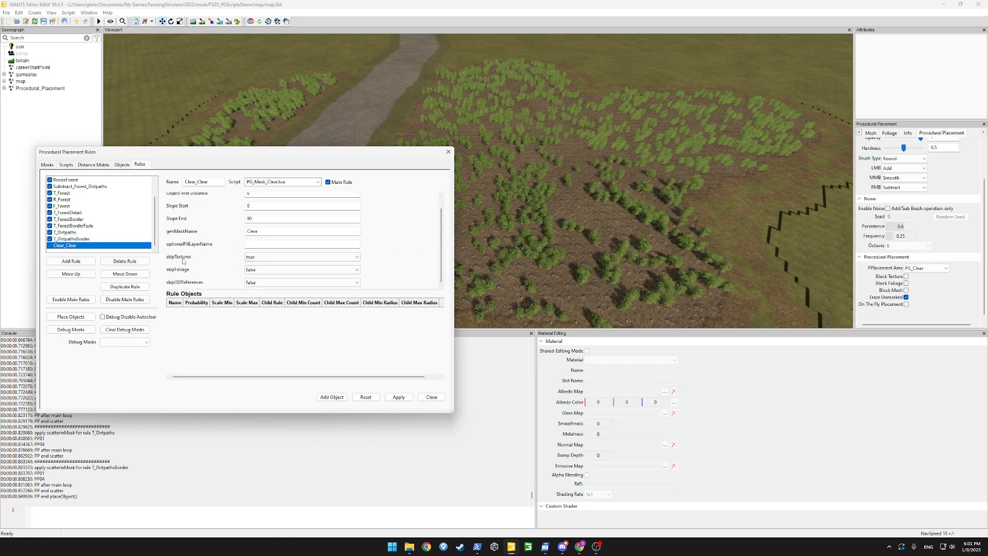
{"action": "left_click", "coordinate": [251, 283]}
{"action": "left_click", "coordinate": [252, 294]}
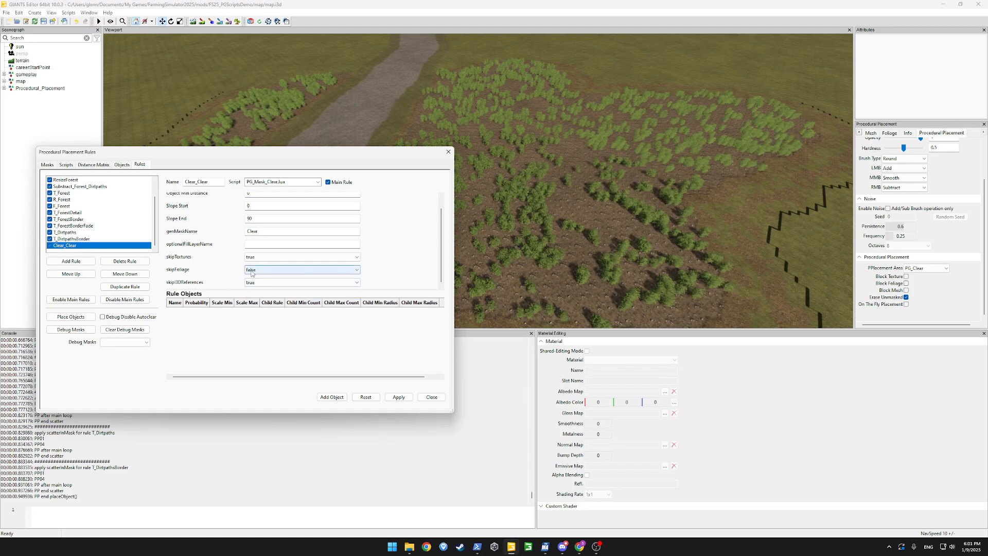
{"action": "left_click", "coordinate": [388, 397]}
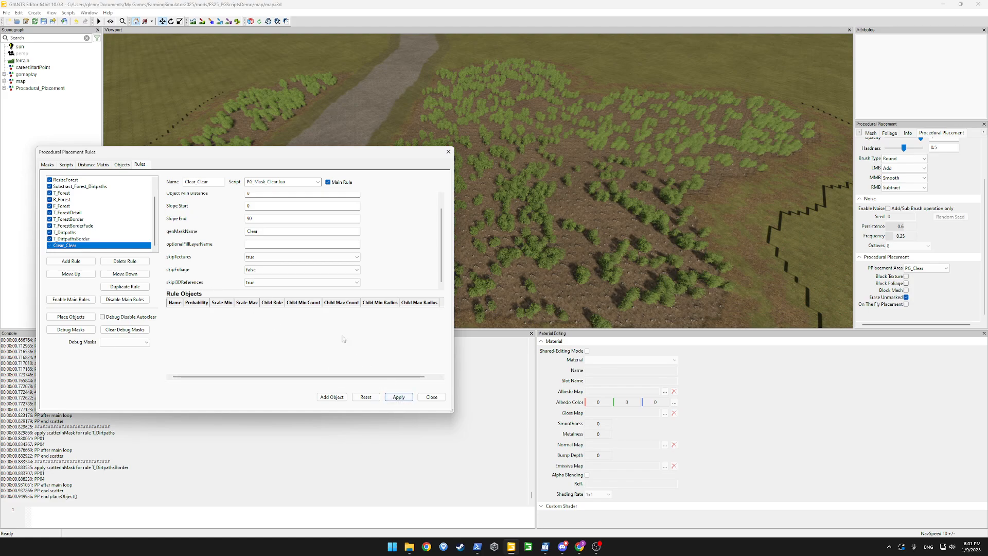
{"action": "left_click", "coordinate": [78, 318]}
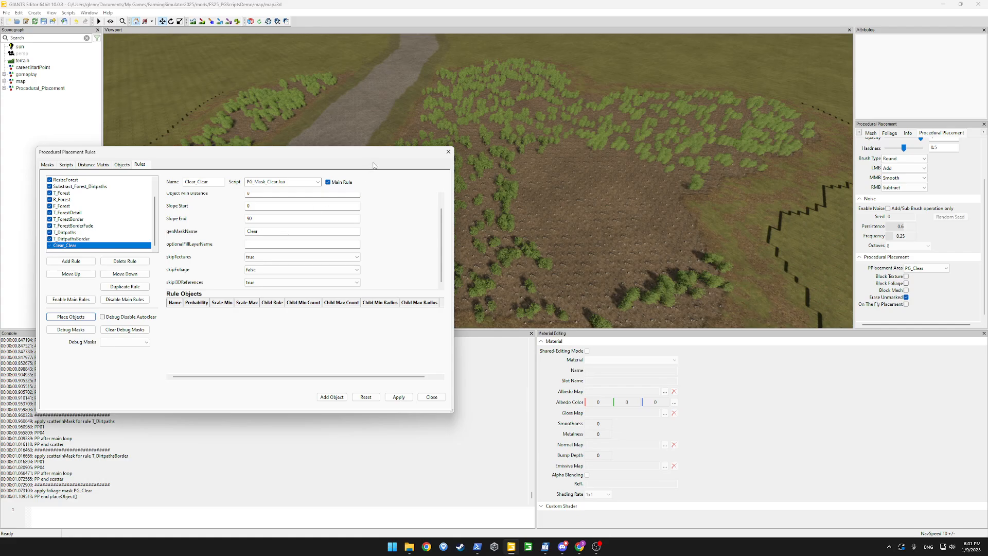
Orbit the view to inspect the cleared dirt patch in the forest centre
{"action": "left_click_drag", "start_coordinate": [377, 153], "coordinate": [285, 146]}
{"action": "left_click_drag", "start_coordinate": [447, 171], "coordinate": [592, 126], "text": "alt"}
{"action": "left_click_drag", "start_coordinate": [247, 148], "coordinate": [301, 136]}
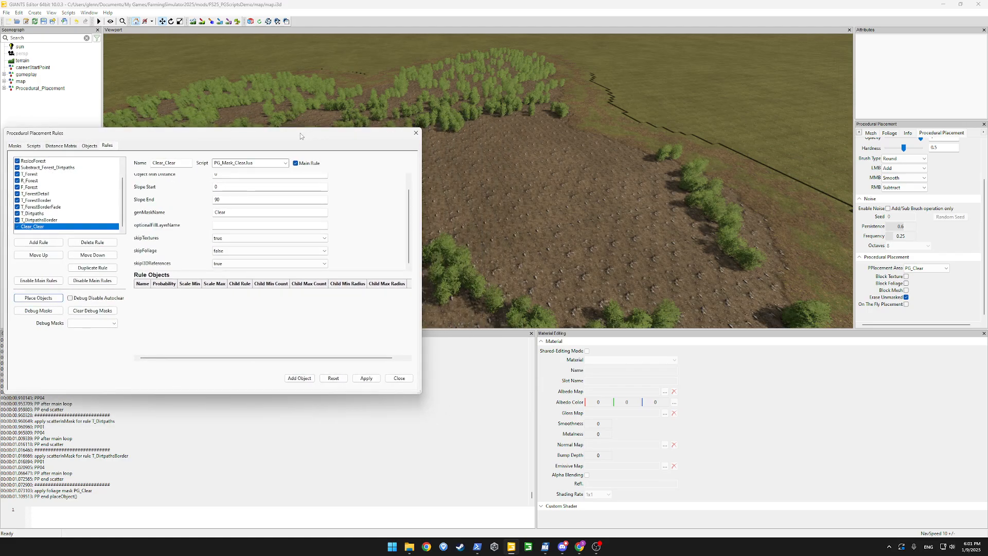
{"action": "scroll", "coordinate": [122, 178], "scroll_direction": "up", "scroll_amount": 1}
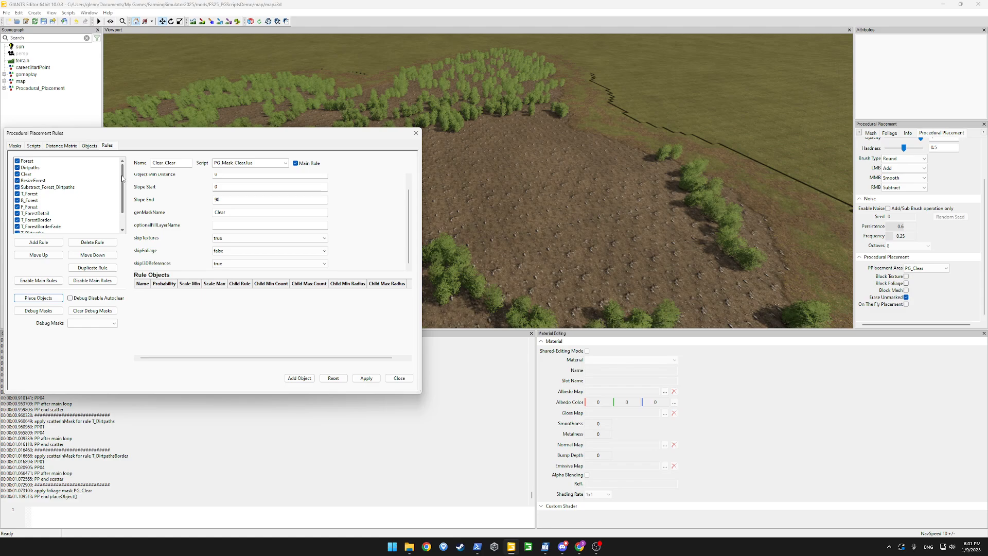
{"action": "scroll", "coordinate": [108, 194], "scroll_direction": "down", "scroll_amount": 1}
Select the R_Forest rule and orbit around the bare dirt clearing
{"action": "left_click", "coordinate": [29, 181]}
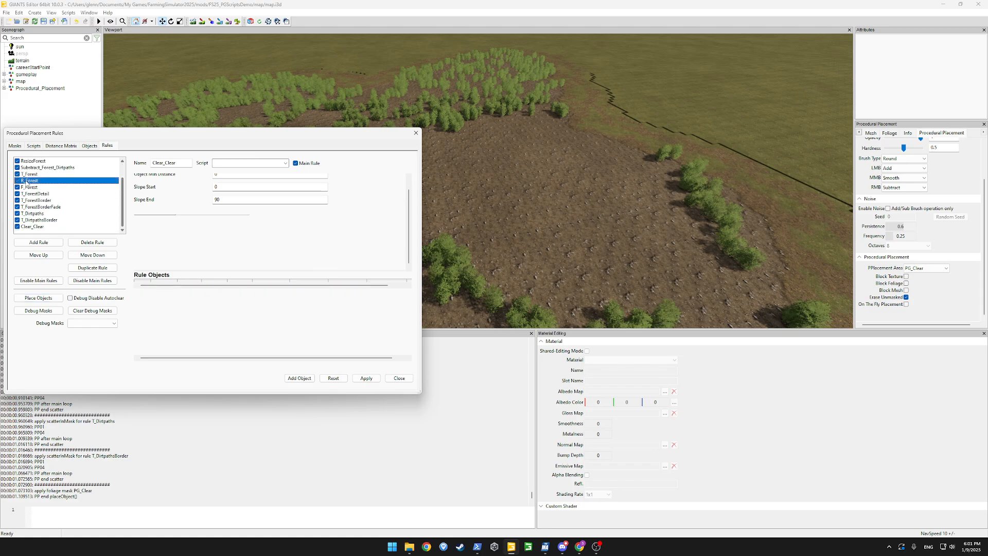
{"action": "left_click_drag", "start_coordinate": [356, 138], "coordinate": [177, 209]}
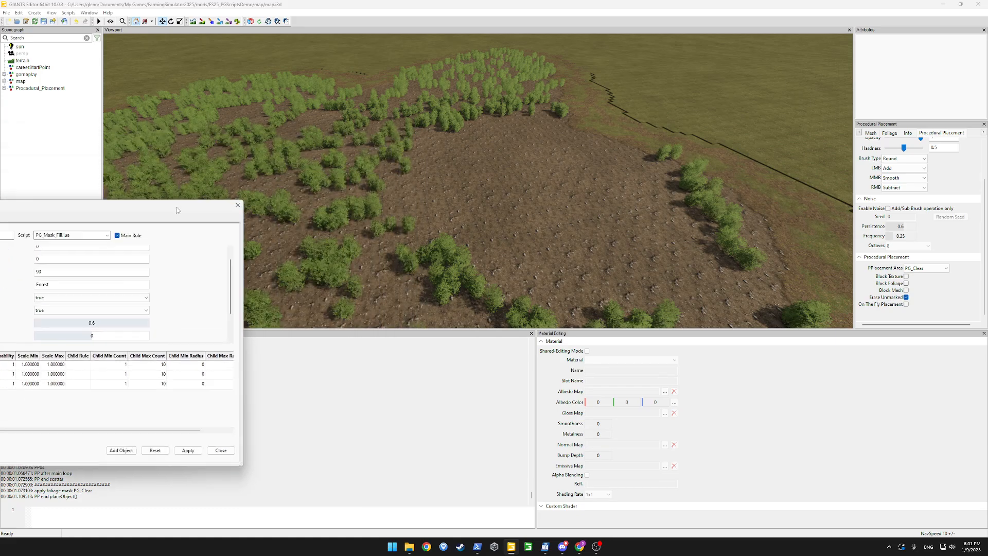
{"action": "left_click_drag", "start_coordinate": [556, 175], "coordinate": [292, 192], "text": "alt"}
{"action": "scroll", "coordinate": [446, 168], "scroll_direction": "down", "scroll_amount": 6}
{"action": "scroll", "coordinate": [542, 154], "scroll_direction": "up", "scroll_amount": 6}
{"action": "left_click_drag", "start_coordinate": [186, 203], "coordinate": [421, 142]}
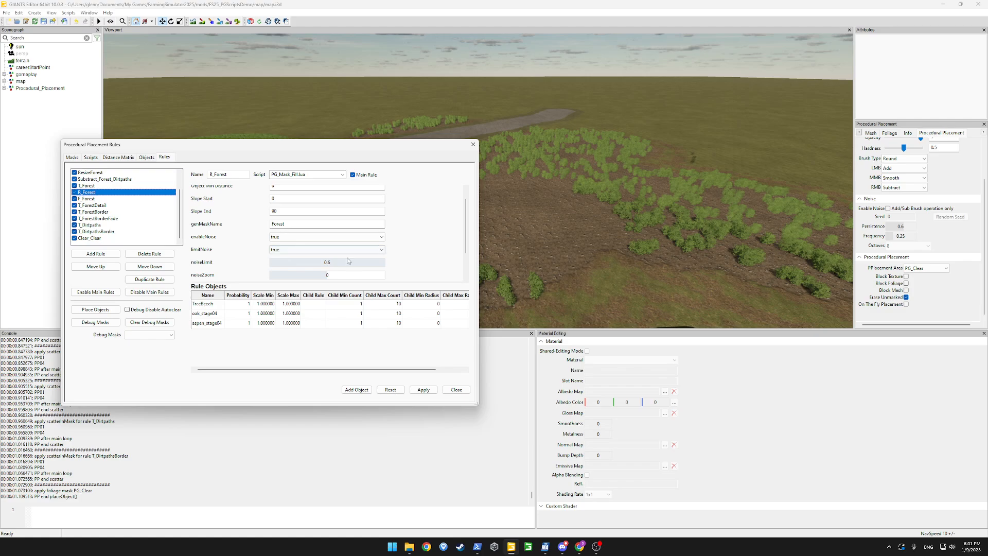
Move R_Forest down past T_ForestBorderFade, T_Dirtpaths and T_DirtpathsBorder, just above Clear_Clear
{"action": "left_click", "coordinate": [104, 205]}
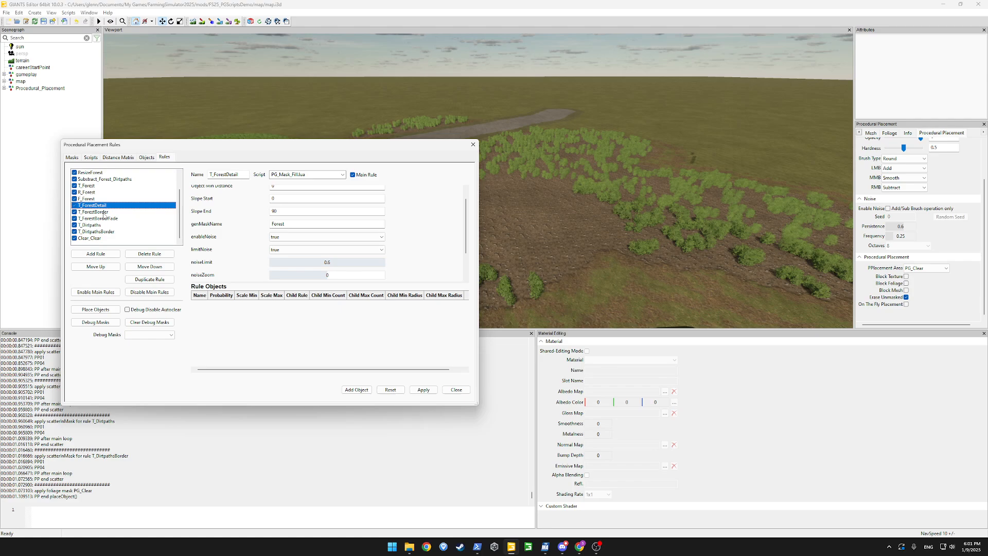
{"action": "left_click", "coordinate": [90, 192]}
{"action": "left_click", "coordinate": [135, 268]}
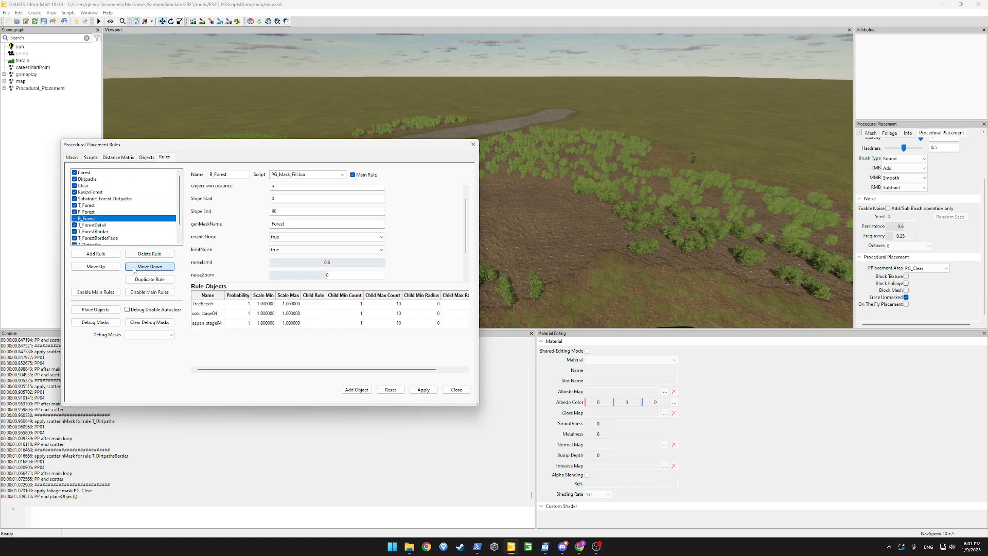
{"action": "left_click", "coordinate": [135, 267]}
{"action": "left_click", "coordinate": [135, 267]}
{"action": "left_click", "coordinate": [135, 267]}
{"action": "left_click", "coordinate": [135, 267]}
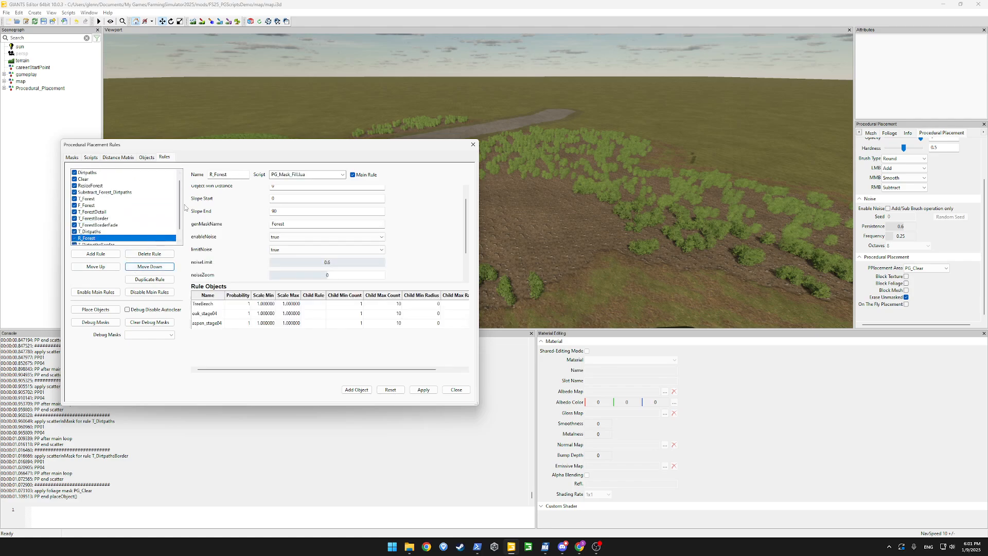
{"action": "scroll", "coordinate": [181, 225], "scroll_direction": "down", "scroll_amount": 1}
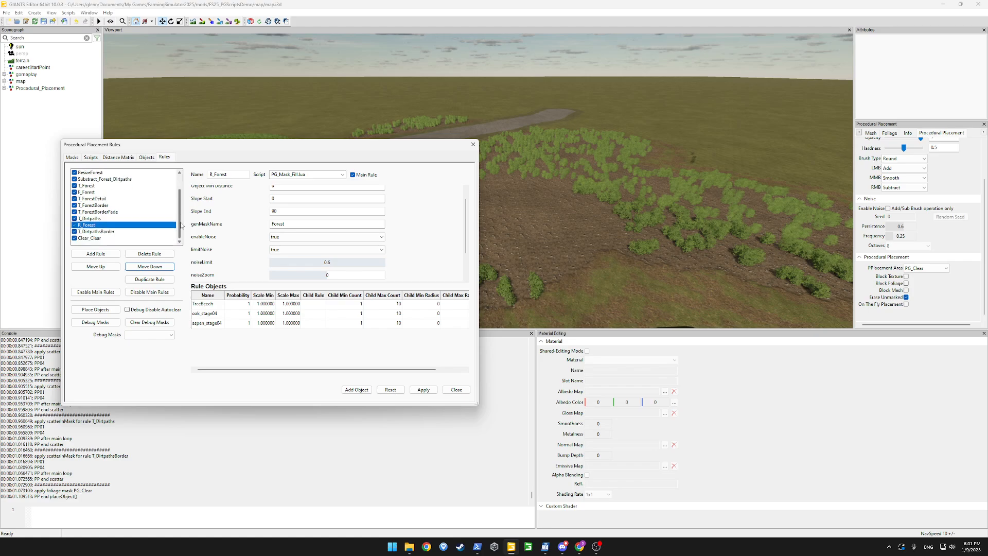
{"action": "left_click", "coordinate": [142, 268]}
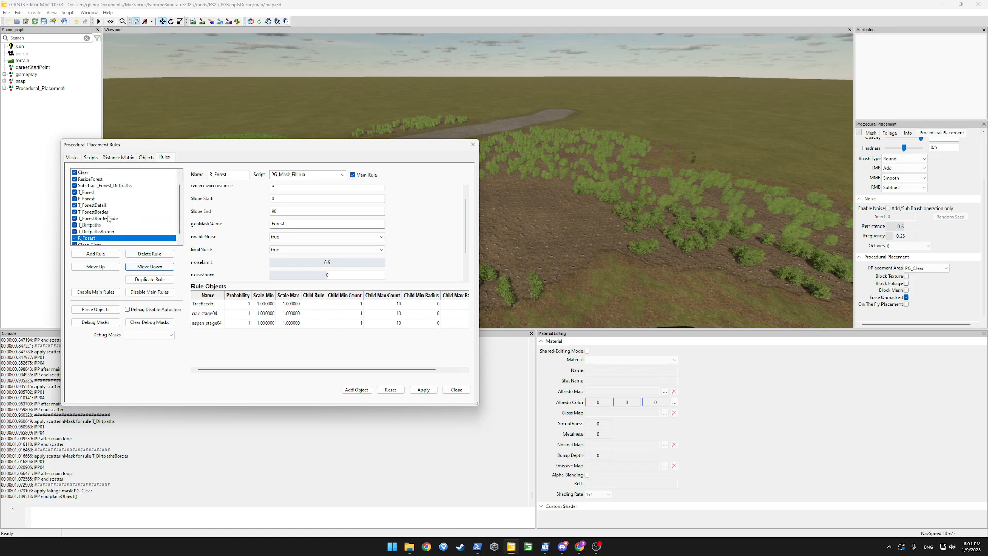
Rerun the procedural placement with the reordered rules
{"action": "left_click", "coordinate": [512, 196]}
{"action": "left_click_drag", "start_coordinate": [273, 147], "coordinate": [289, 128]}
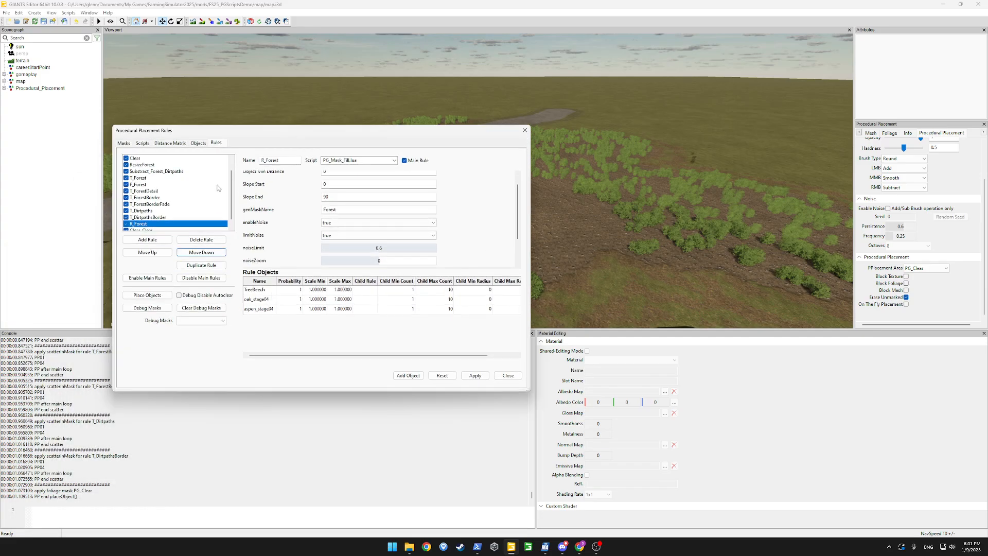
{"action": "scroll", "coordinate": [233, 209], "scroll_direction": "down", "scroll_amount": 1}
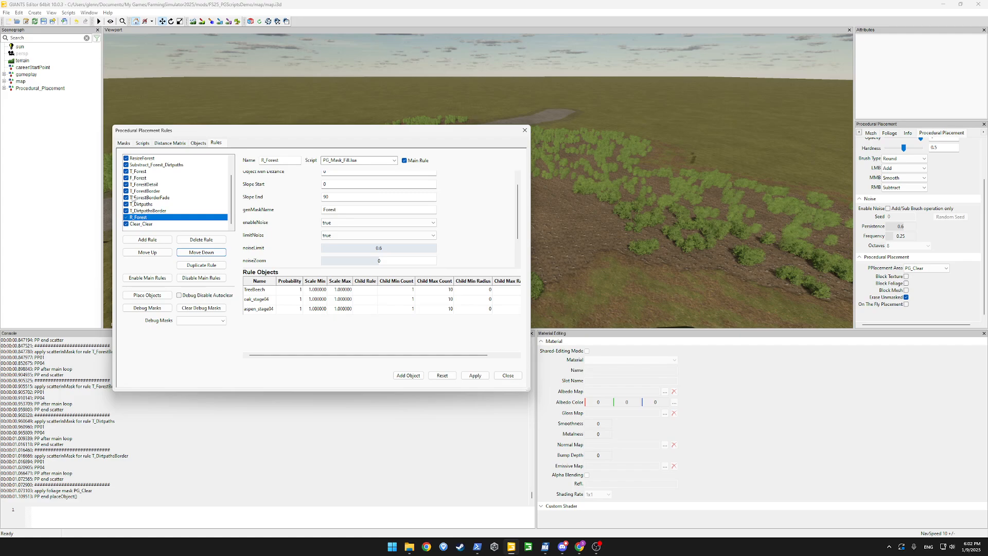
{"action": "left_click", "coordinate": [147, 295]}
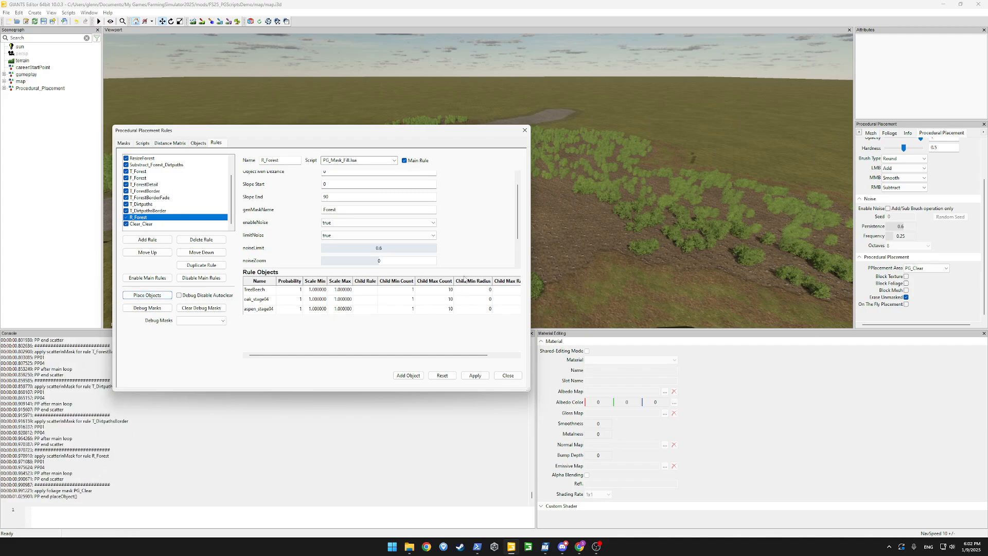
Close the Procedural Placement Rules dialog and zoom in on the dirt road and foliage patches
{"action": "left_click_drag", "start_coordinate": [495, 132], "coordinate": [228, 175]}
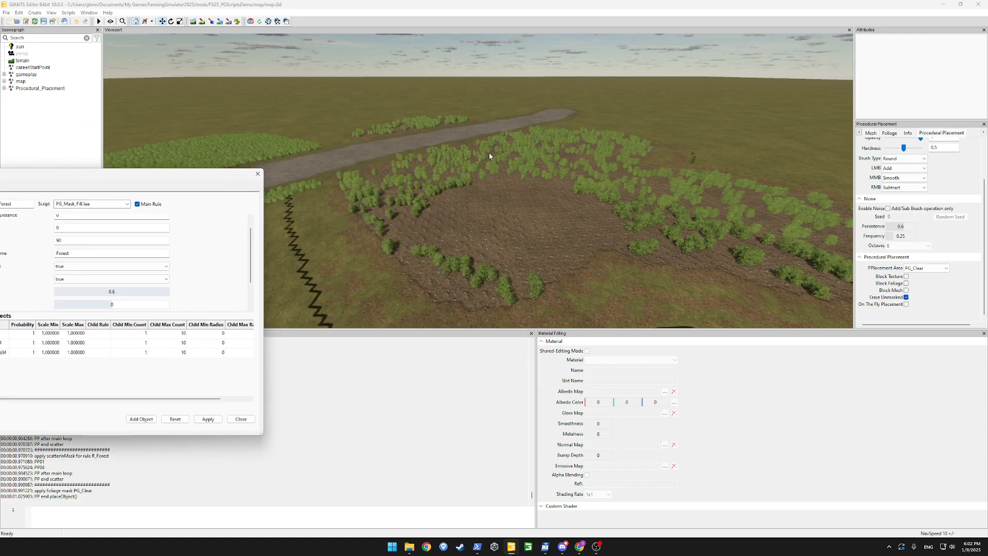
{"action": "left_click_drag", "start_coordinate": [489, 153], "coordinate": [545, 176], "text": "alt"}
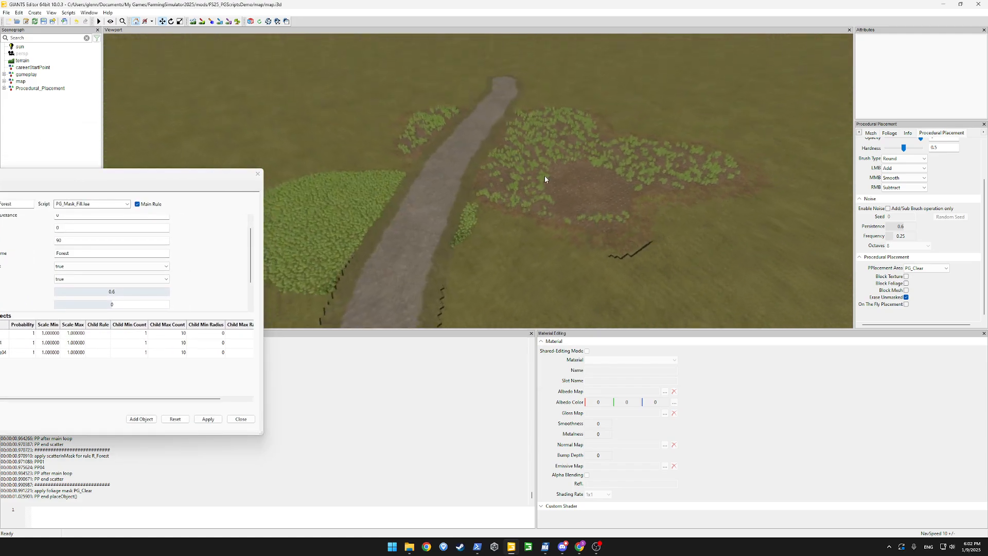
{"action": "left_click", "coordinate": [258, 173]}
{"action": "left_click_drag", "start_coordinate": [496, 230], "coordinate": [554, 199], "text": "alt"}
{"action": "scroll", "coordinate": [489, 214], "scroll_direction": "up", "scroll_amount": 3}
{"action": "key", "text": "alt+Tab"}
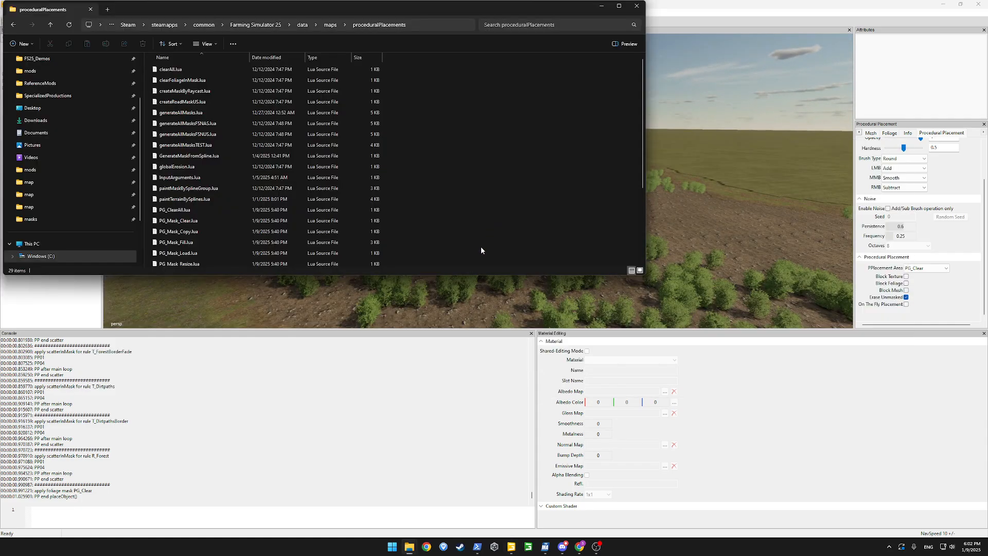
{"action": "key", "text": "alt+Tab"}
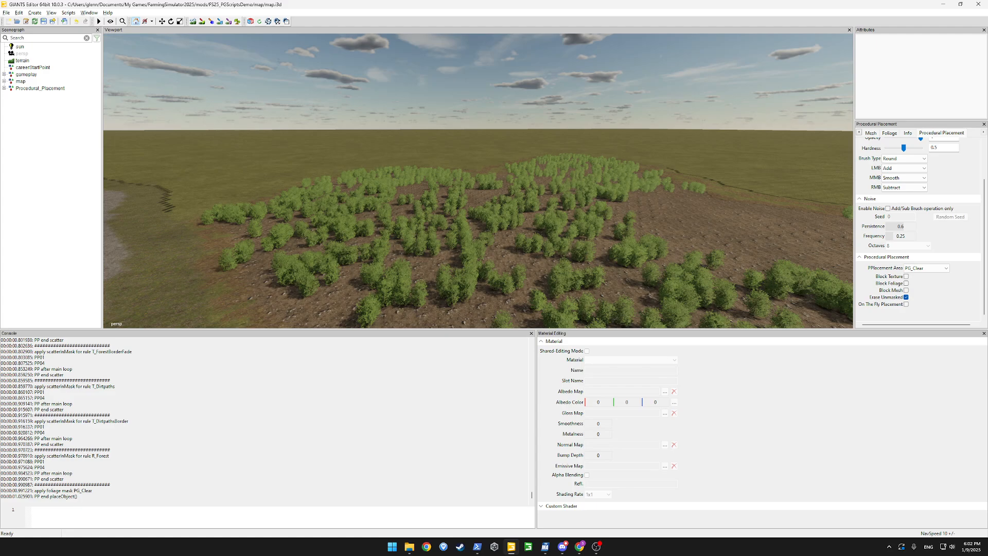
{"action": "key", "text": "alt+Tab"}
{"action": "left_click", "coordinate": [564, 3]}
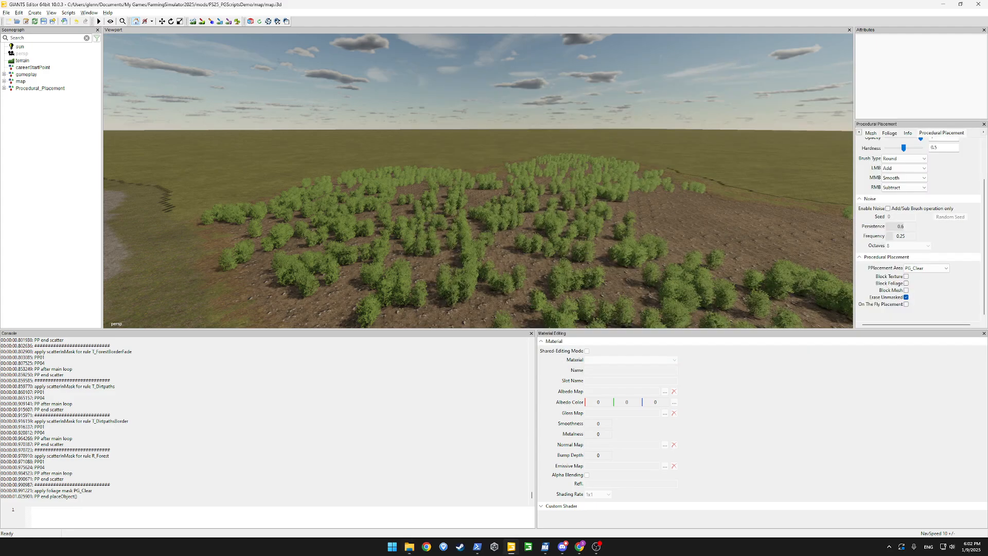